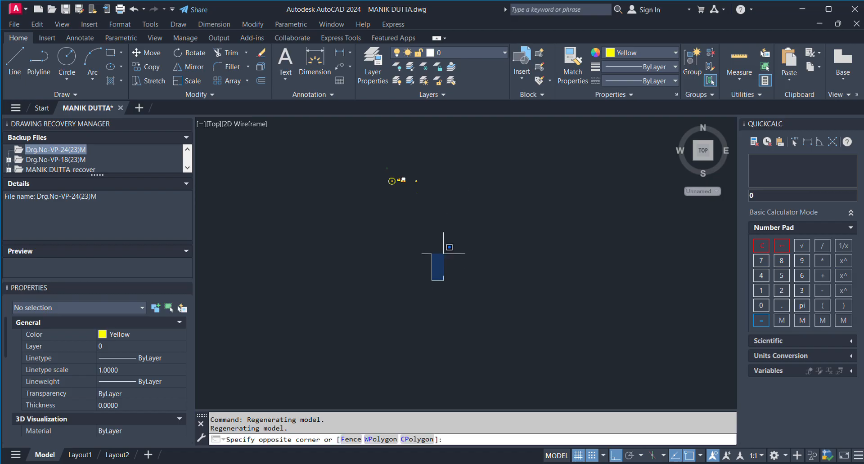
pyautogui.scroll(2, 513, 225)
pyautogui.scroll(3, 494, 244)
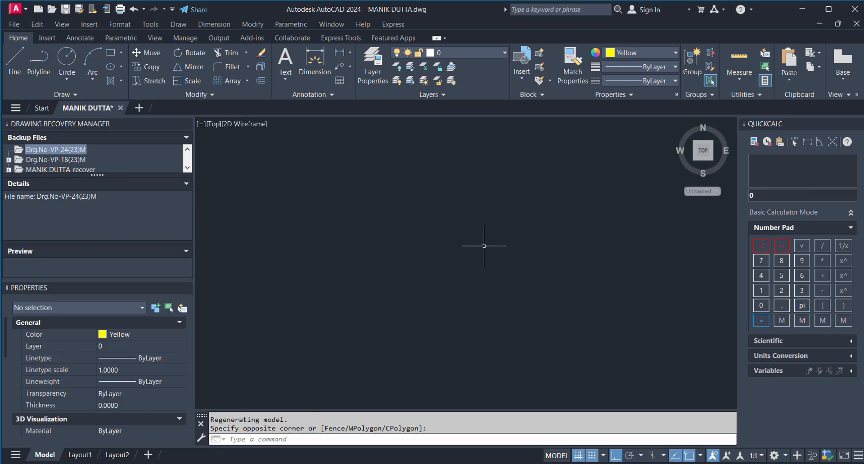
pyautogui.scroll(-3, 426, 235)
pyautogui.scroll(2, 443, 275)
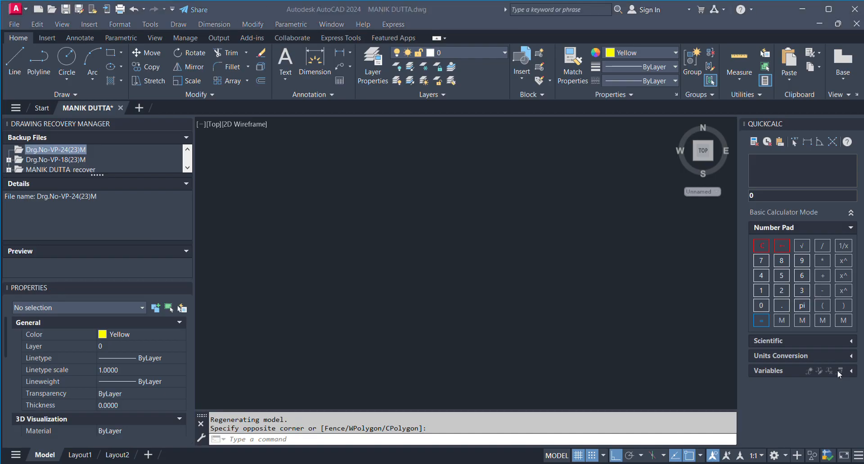
pyautogui.scroll(-2, 399, 283)
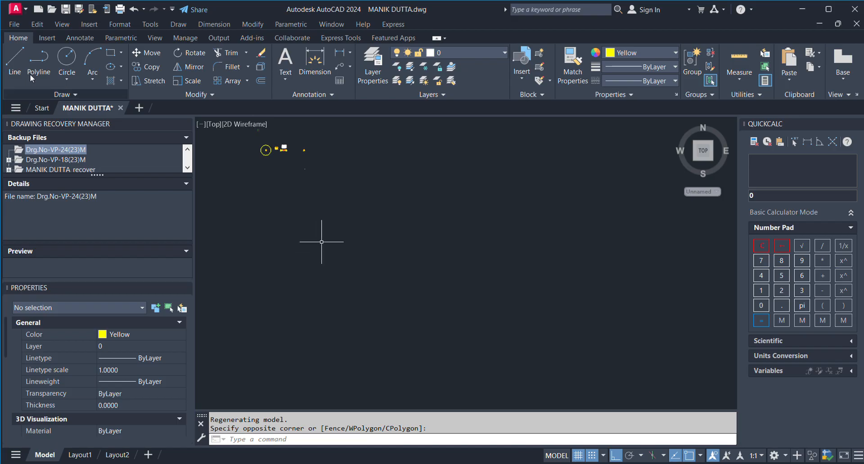
pyautogui.click(16, 60)
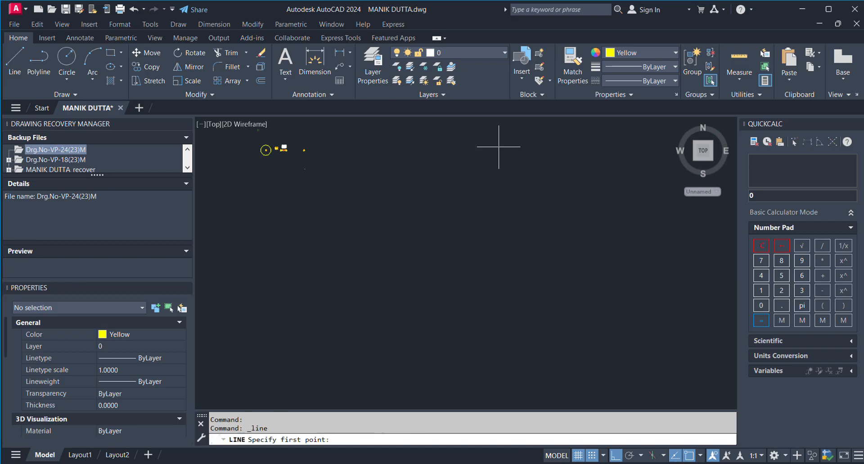
pyautogui.scroll(1, 360, 191)
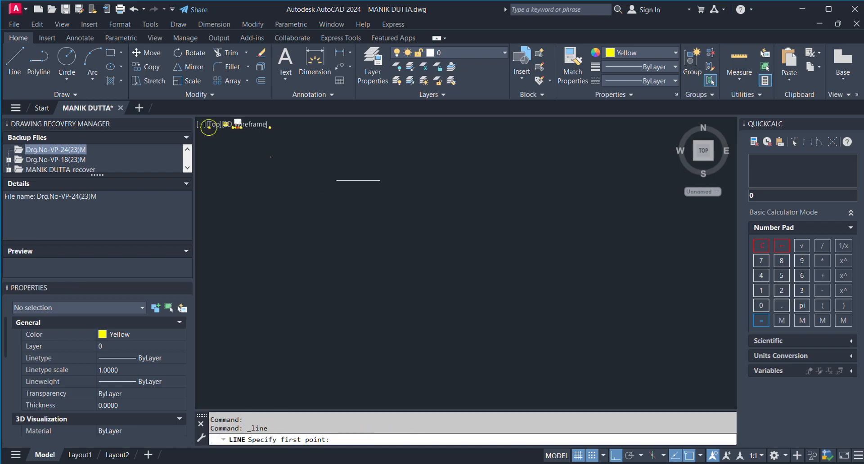
pyautogui.scroll(-1, 358, 191)
pyautogui.click(268, 177)
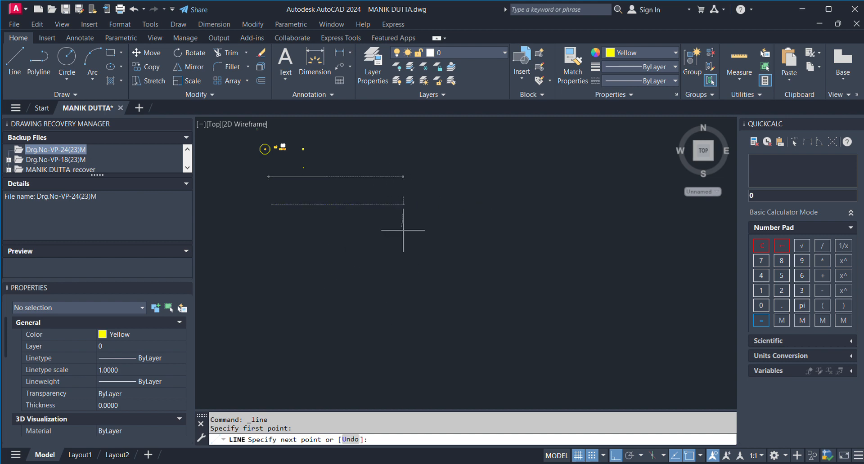
pyautogui.press('Escape')
pyautogui.press('Escape')
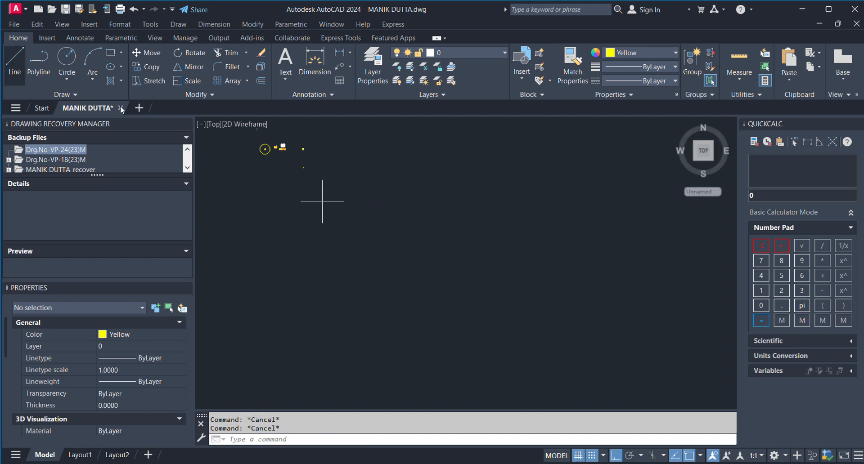
pyautogui.click(15, 61)
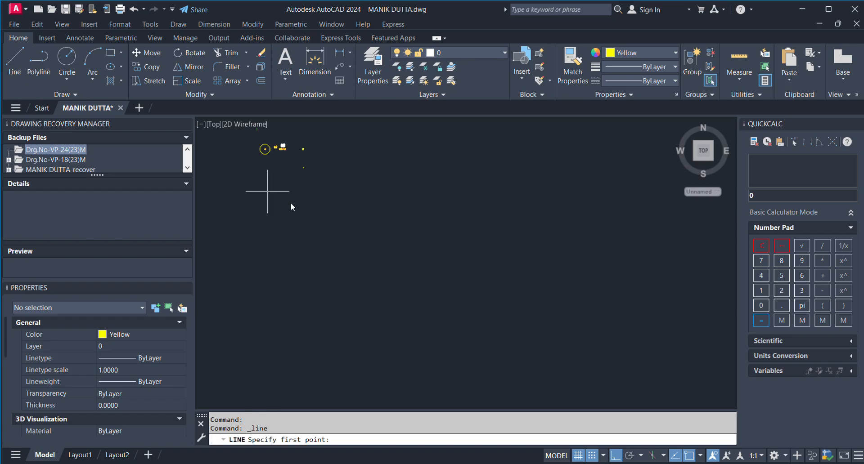
pyautogui.click(269, 210)
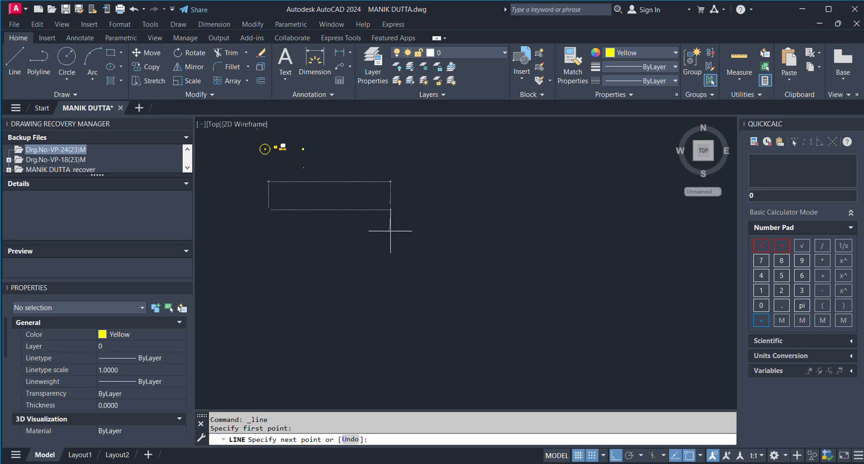
pyautogui.press('Escape')
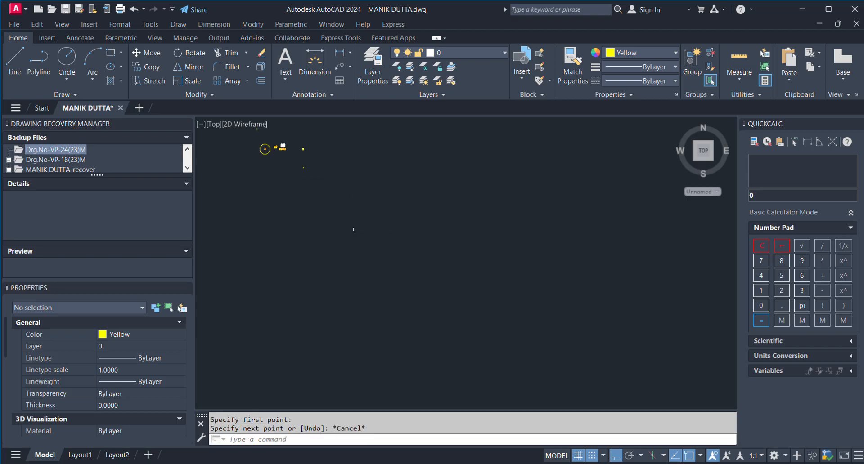
# Set the current object color to ByLayer and draw a horizontal line 14427 units long in the empty area below the existing objects
pyautogui.click(621, 71)
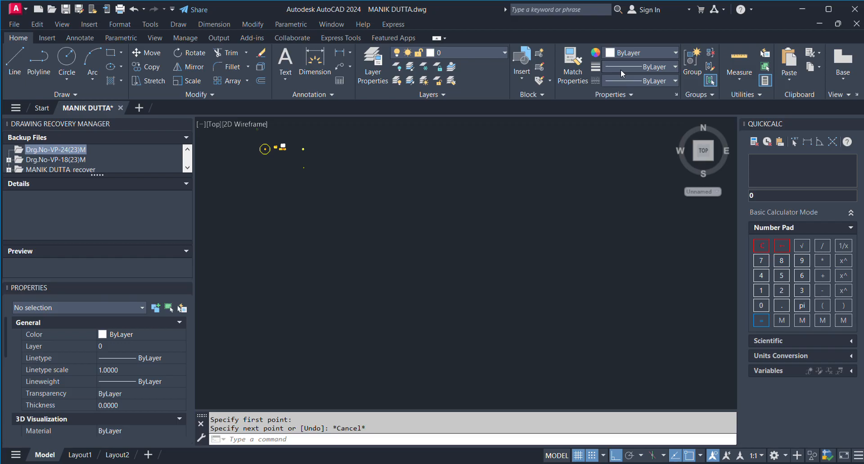
pyautogui.click(20, 58)
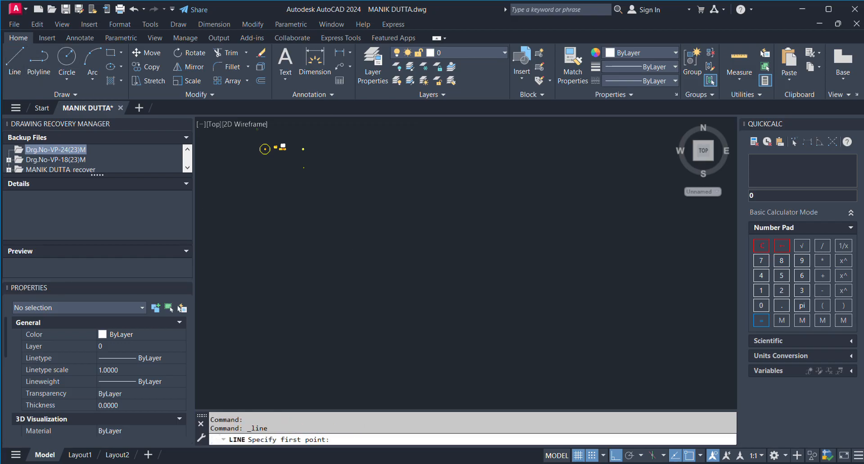
pyautogui.click(282, 196)
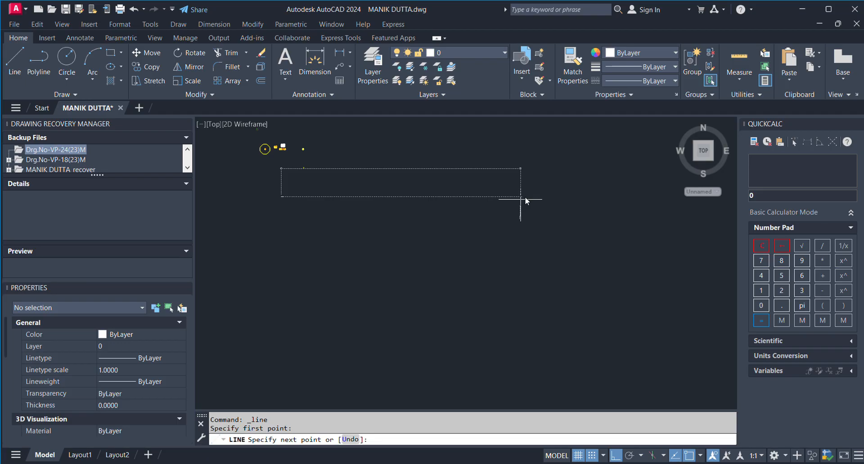
pyautogui.write('14427')
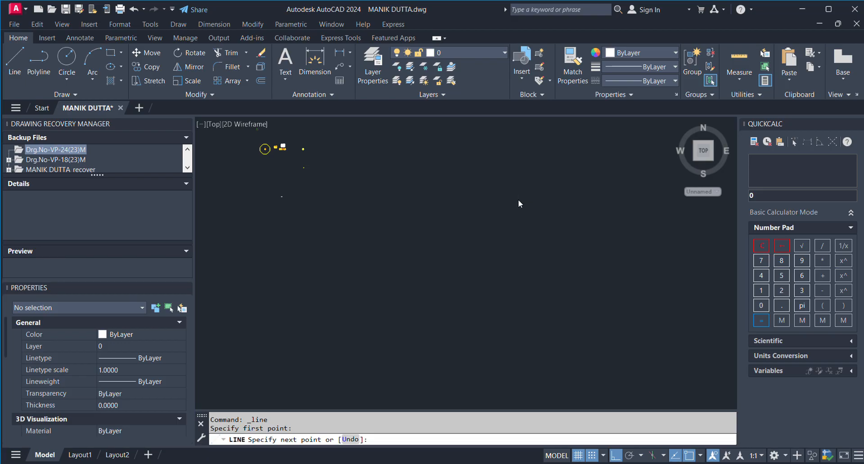
pyautogui.press('Return')
pyautogui.press('Escape')
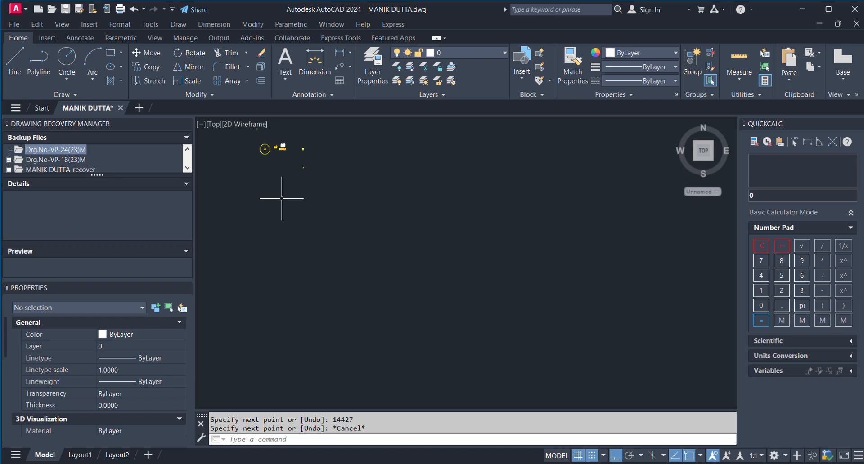
# Draw a vertical line 7950 units long downward from the right endpoint of the horizontal line
pyautogui.scroll(14, 282, 197)
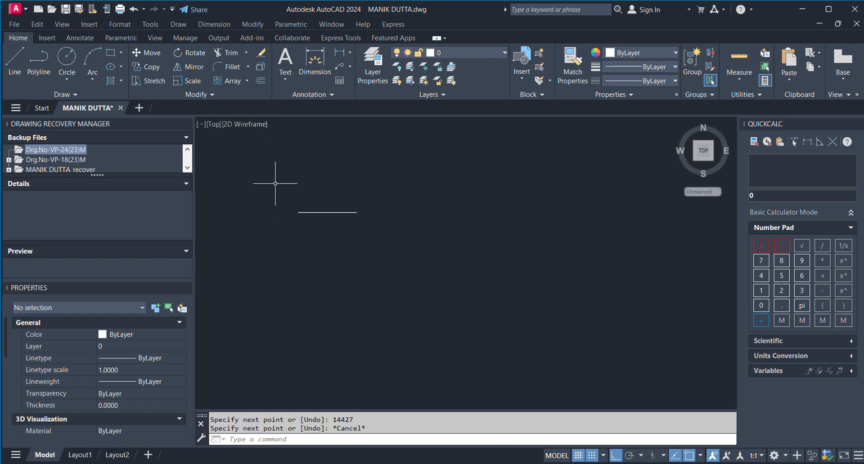
pyautogui.scroll(3, 288, 184)
pyautogui.scroll(4, 335, 238)
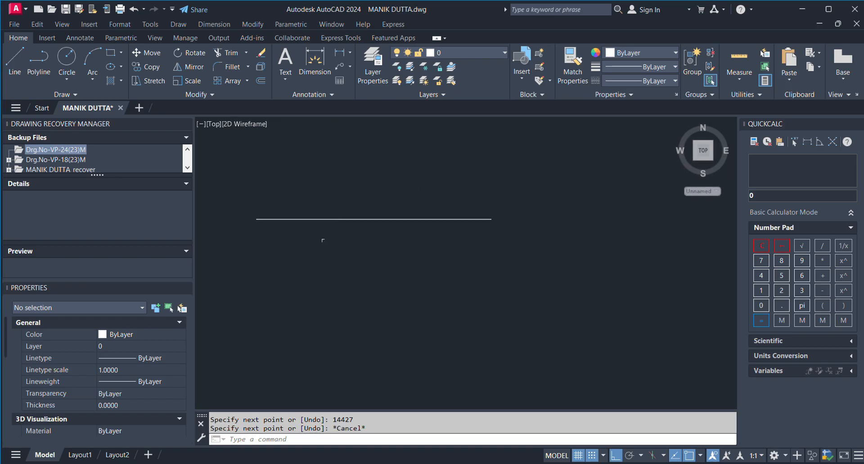
pyautogui.scroll(2, 211, 220)
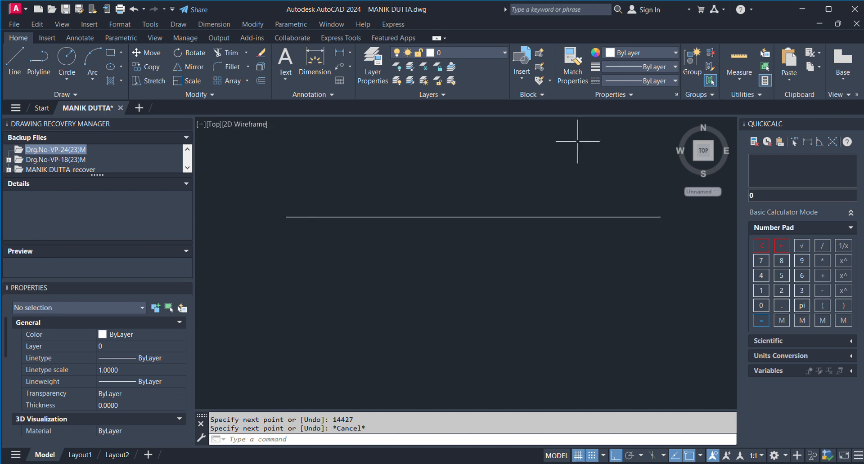
pyautogui.scroll(2, 578, 142)
pyautogui.scroll(-2, 578, 141)
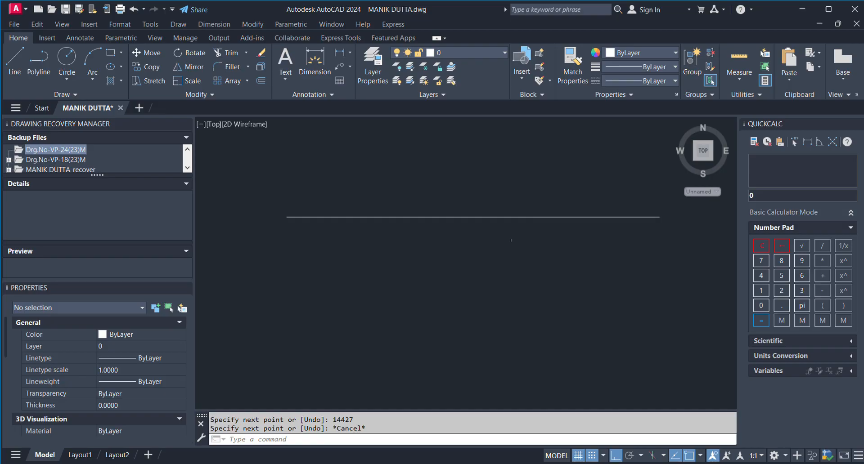
pyautogui.press('Return')
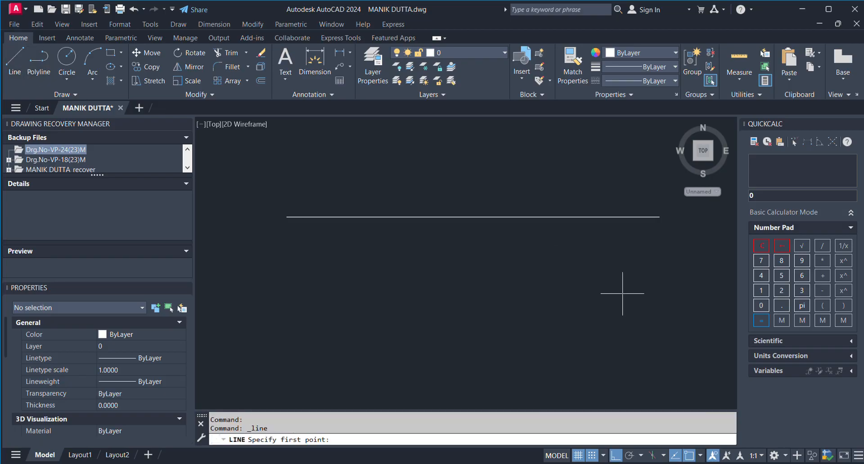
pyautogui.click(659, 218)
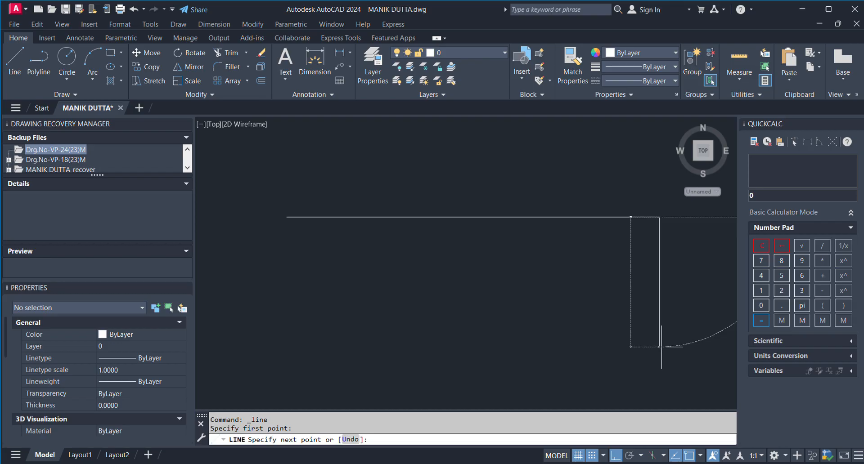
pyautogui.write('7950')
pyautogui.press('Return')
pyautogui.press('Escape')
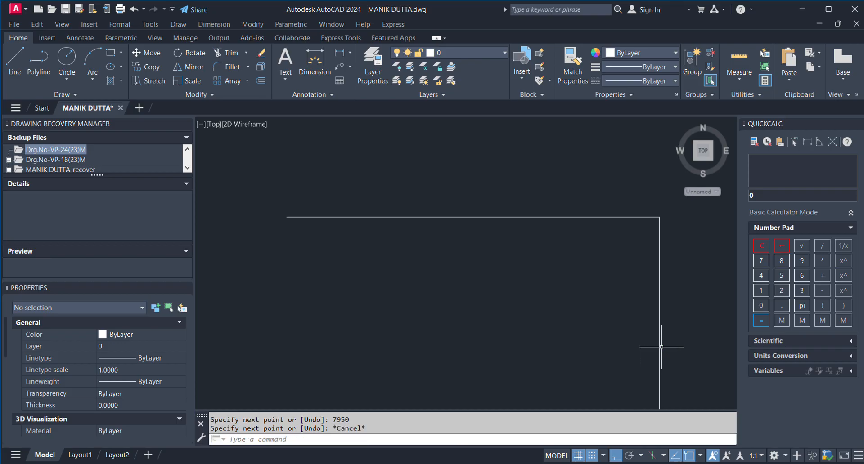
# Draw a vertical line 3850 units long downward from the left endpoint of the horizontal line
pyautogui.scroll(-2, 492, 243)
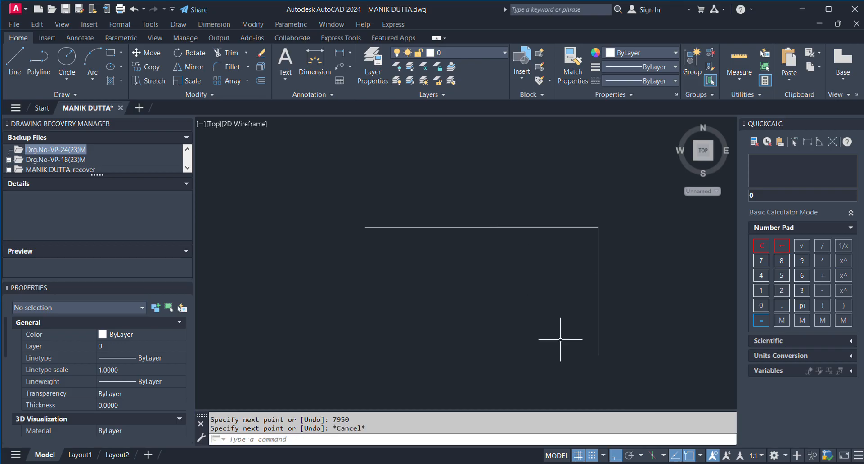
pyautogui.scroll(2, 605, 369)
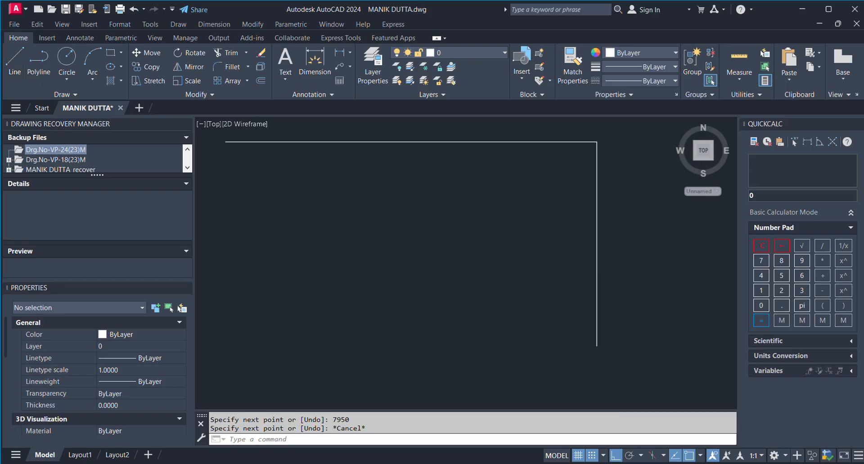
pyautogui.click(10, 65)
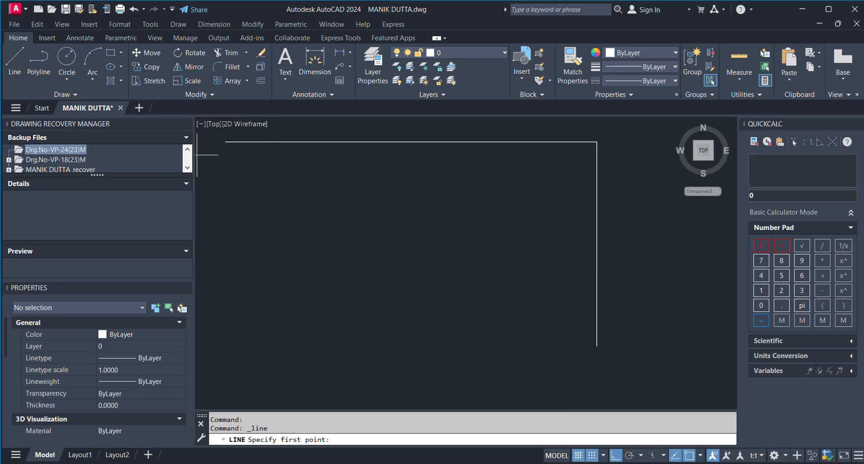
pyautogui.click(225, 142)
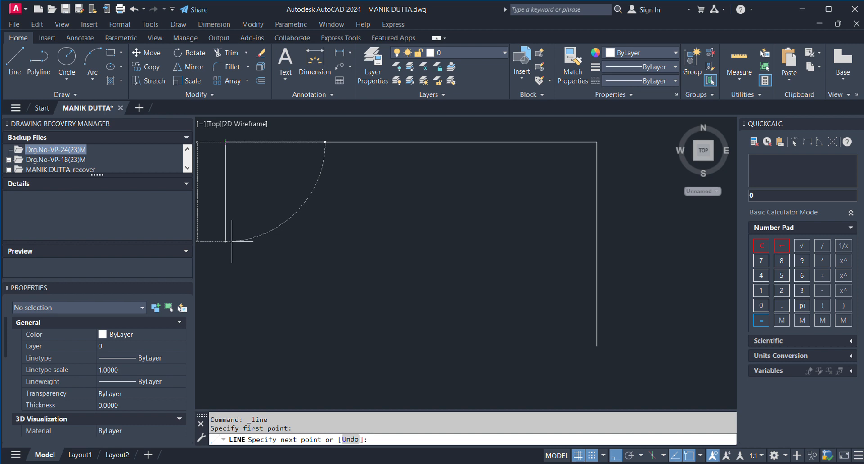
pyautogui.write('13850')
pyautogui.press('Return')
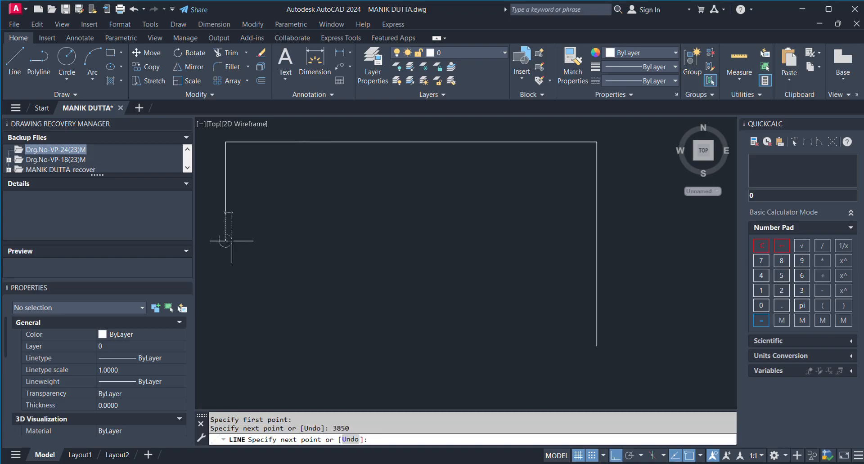
pyautogui.scroll(-2, 271, 259)
pyautogui.scroll(-2, 277, 258)
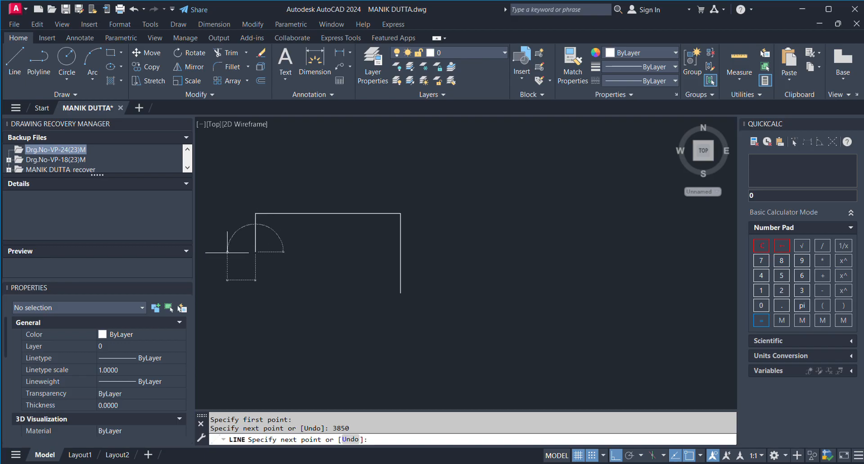
pyautogui.scroll(4, 234, 259)
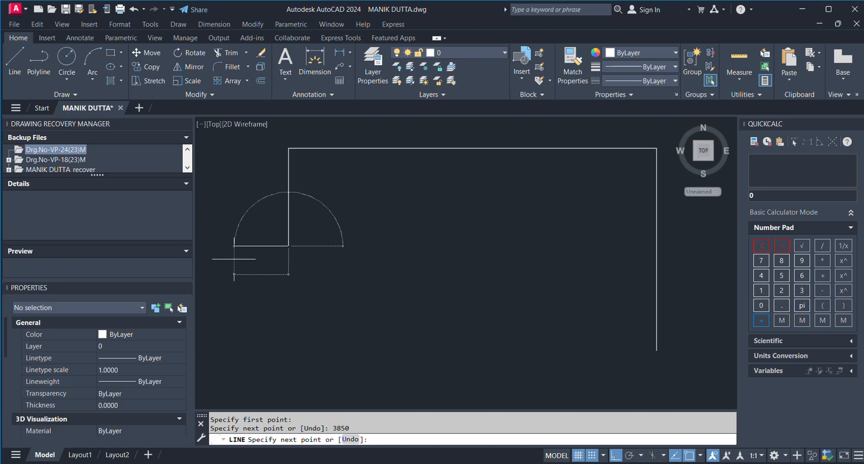
pyautogui.scroll(-2, 261, 229)
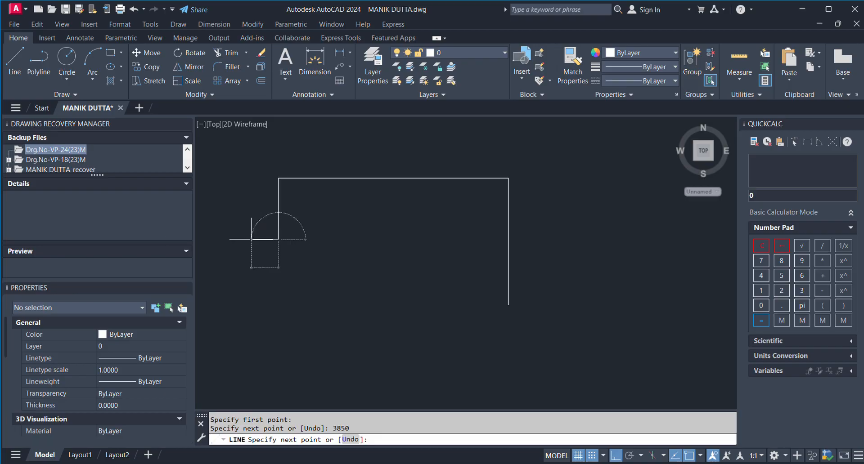
pyautogui.press('Escape')
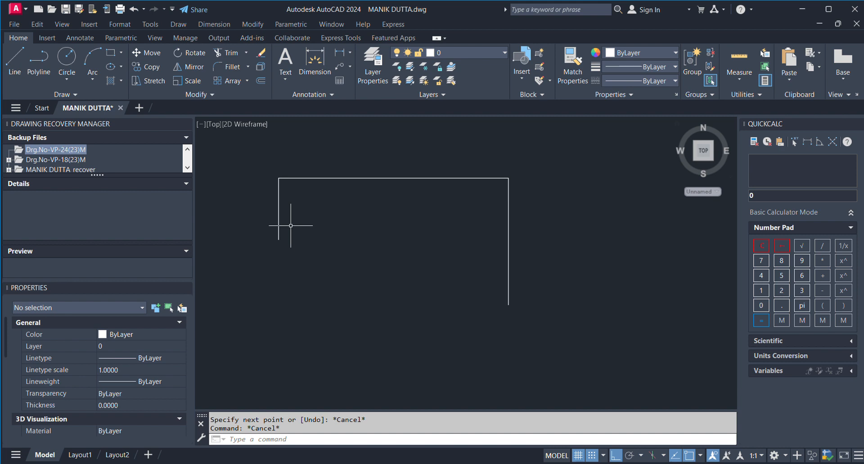
# From the lower end of the short left vertical line, draw a 900-unit segment to the left followed by a 4100-unit segment downward
pyautogui.click(9, 68)
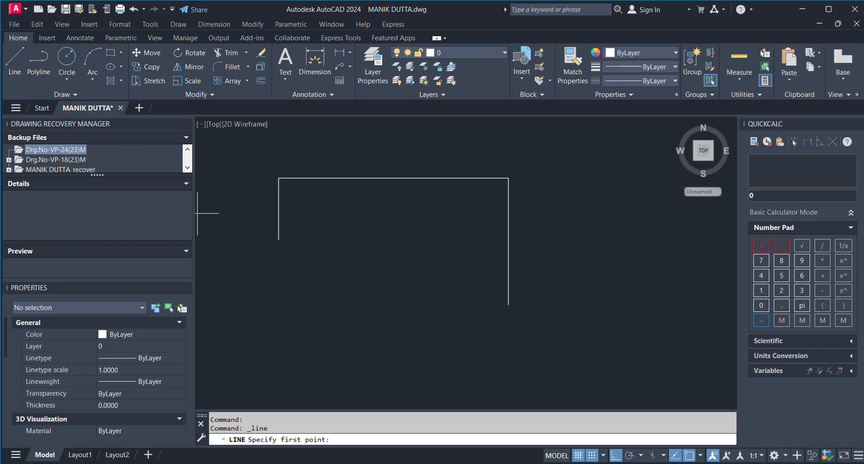
pyautogui.click(278, 239)
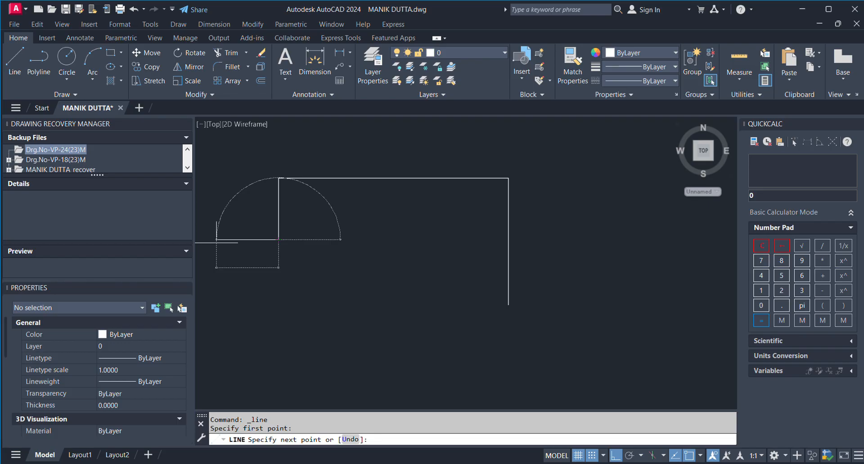
pyautogui.write('900')
pyautogui.press('Return')
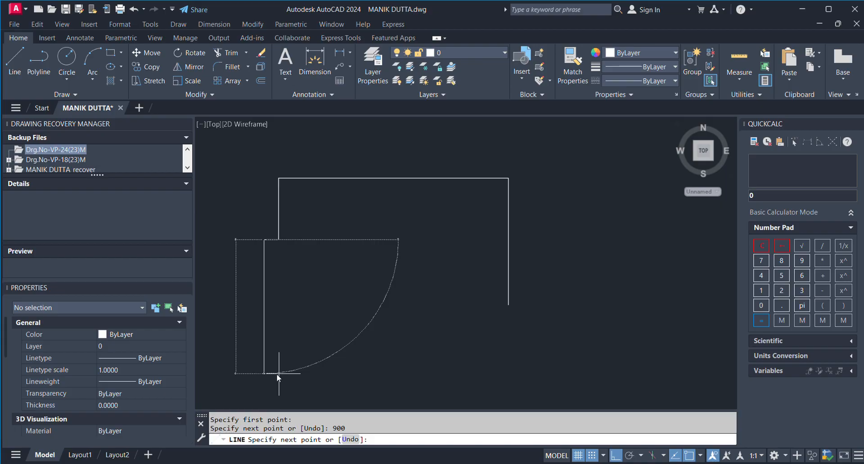
pyautogui.write('4100')
pyautogui.press('Return')
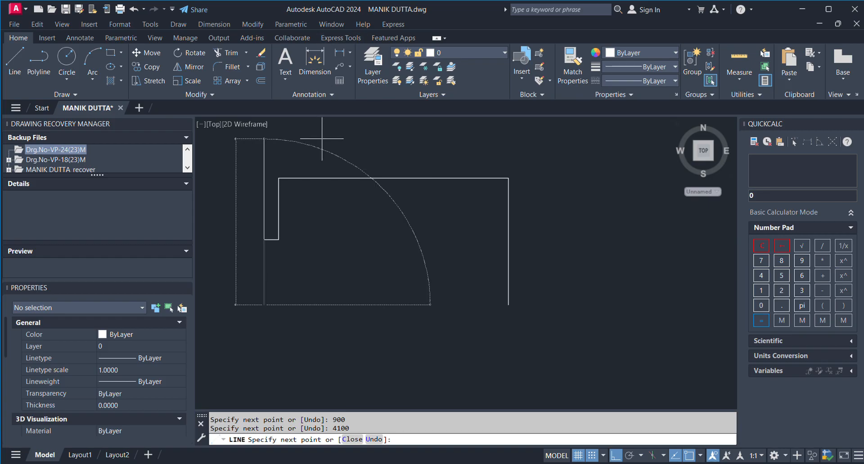
# Continue the outline from the lower end of the 4100-unit segment with a 6802-unit segment to the right and a 1600-unit segment downward
pyautogui.click(260, 244)
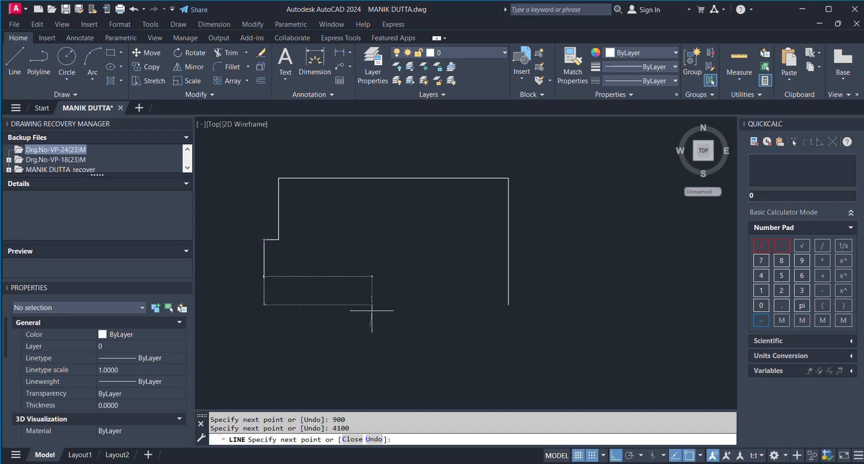
pyautogui.write('6802')
pyautogui.press('Return')
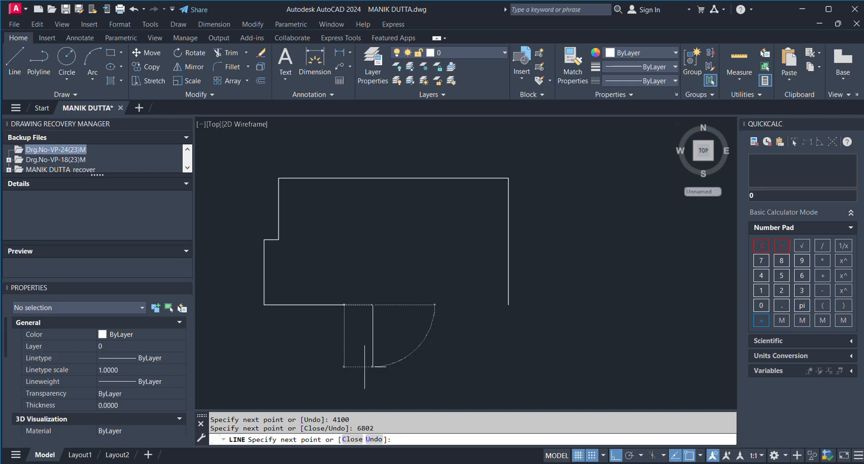
pyautogui.write('1600')
pyautogui.press('Return')
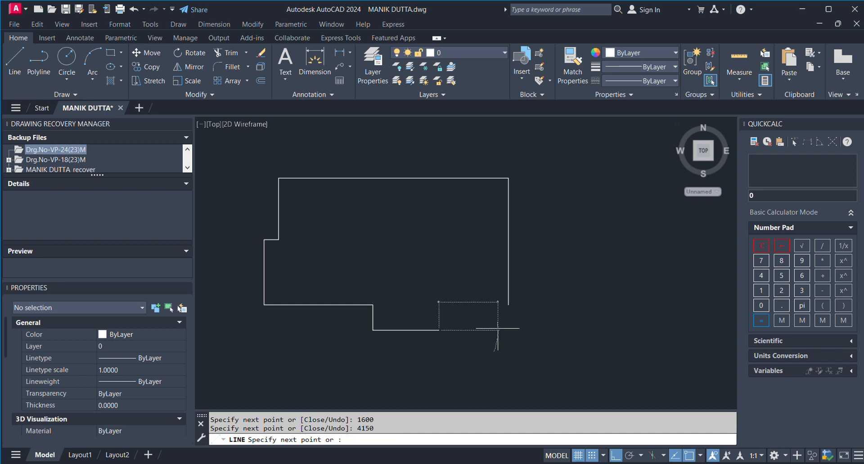
# Draw the bottom of the lower projection 4150 units to the right, followed by a 1600-unit segment upward
pyautogui.write('4150')
pyautogui.press('Return')
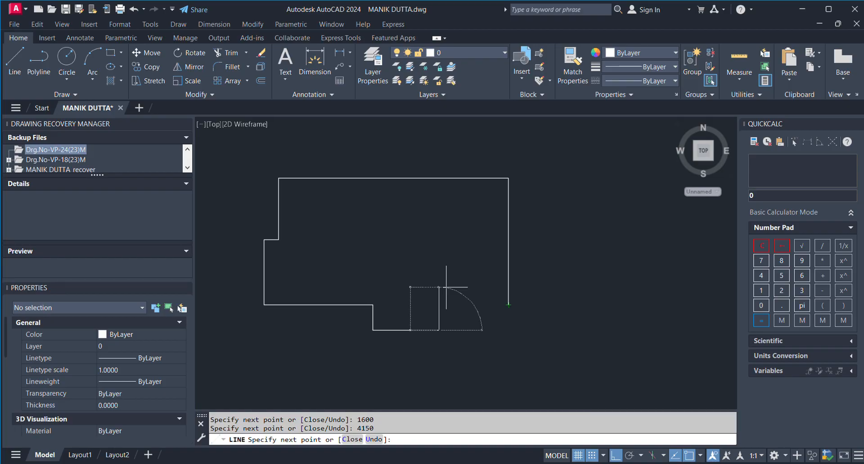
pyautogui.write('1600')
pyautogui.press('Return')
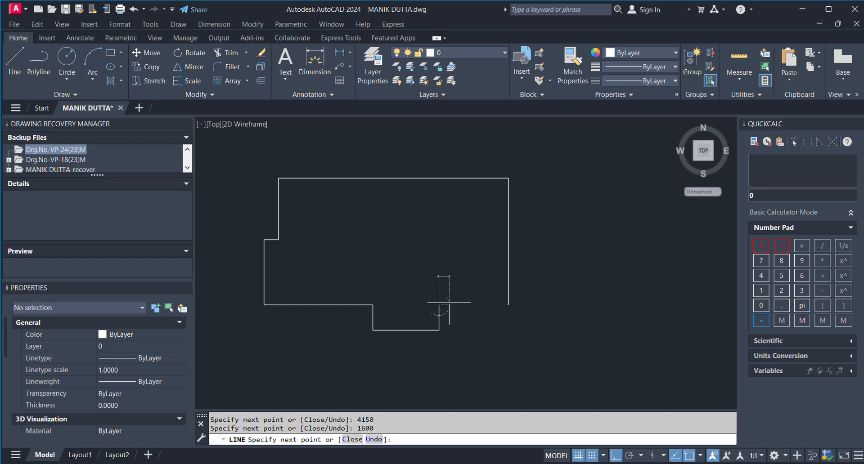
# Draw a 4375-unit segment rightward to meet the lower end of the long right vertical line, and end the line
pyautogui.scroll(4, 453, 295)
pyautogui.scroll(-2, 478, 288)
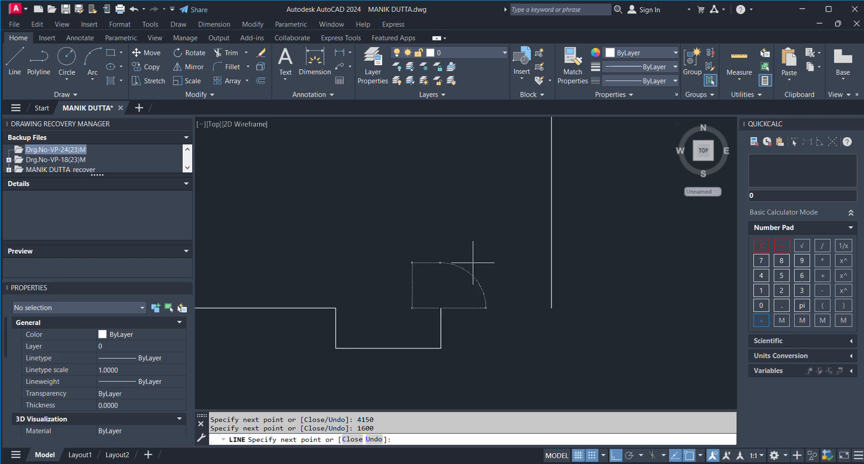
pyautogui.scroll(-3, 632, 310)
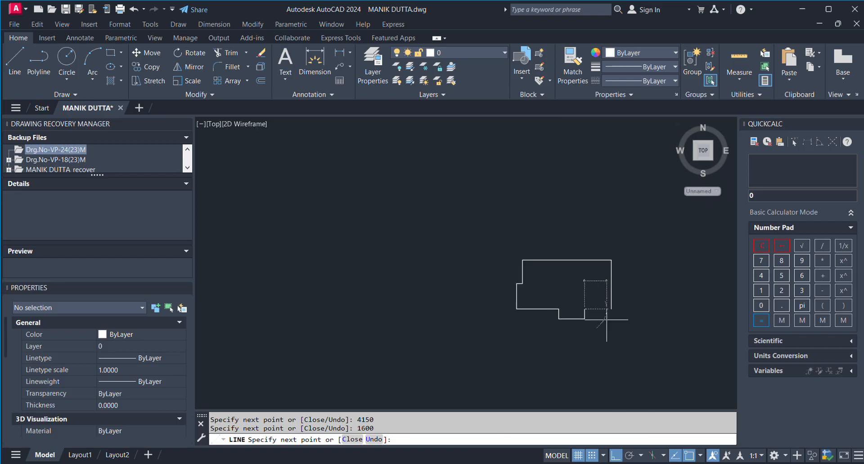
pyautogui.scroll(1, 603, 306)
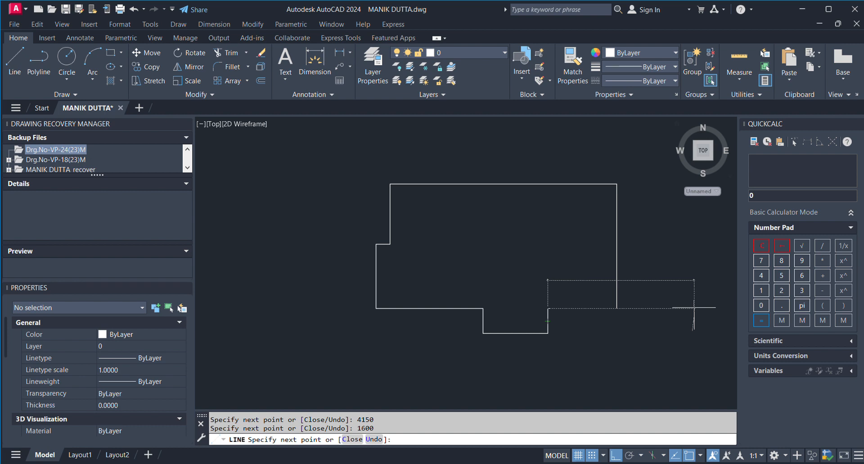
pyautogui.write('4375')
pyautogui.press('Return')
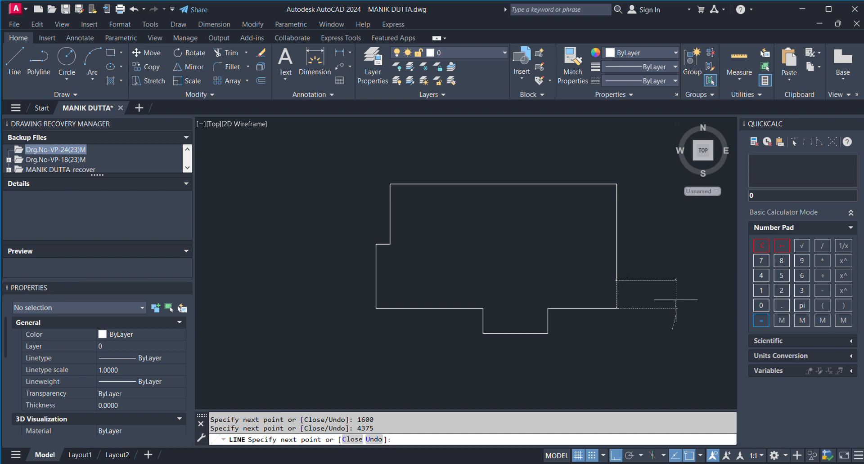
pyautogui.press('Escape')
pyautogui.press('Escape')
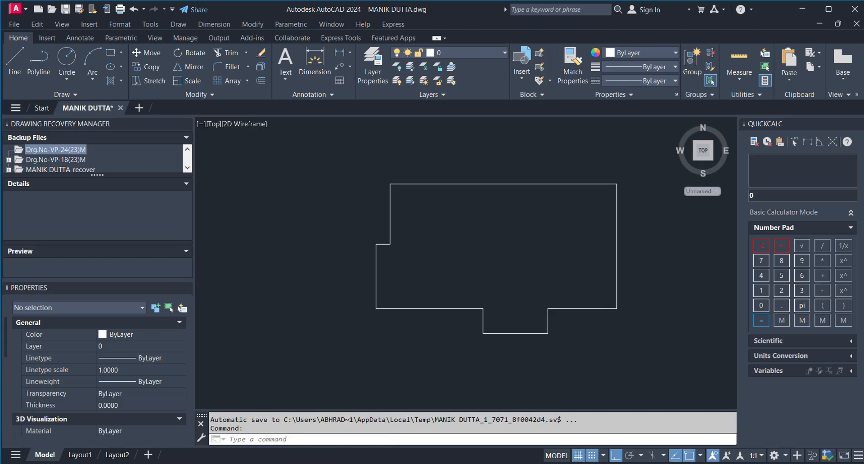
# Examine the outline's lower-right corner up close for a gap between the two lines, and check the overall shape
pyautogui.scroll(5, 624, 297)
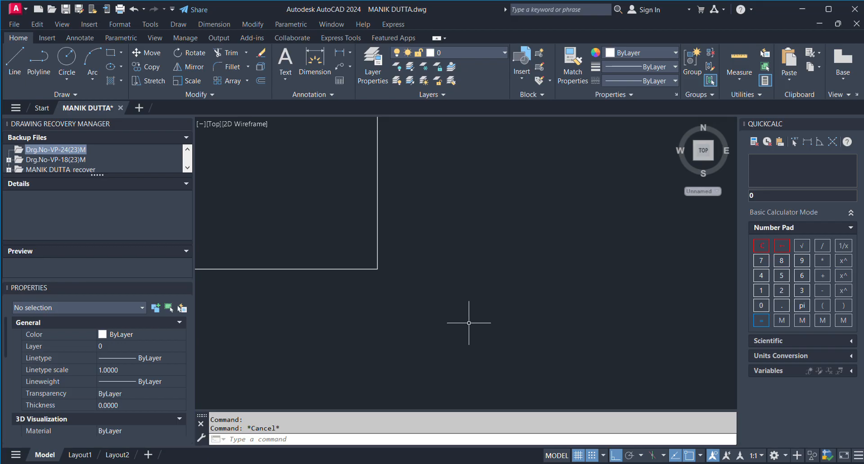
pyautogui.scroll(3, 369, 270)
pyautogui.scroll(2, 531, 287)
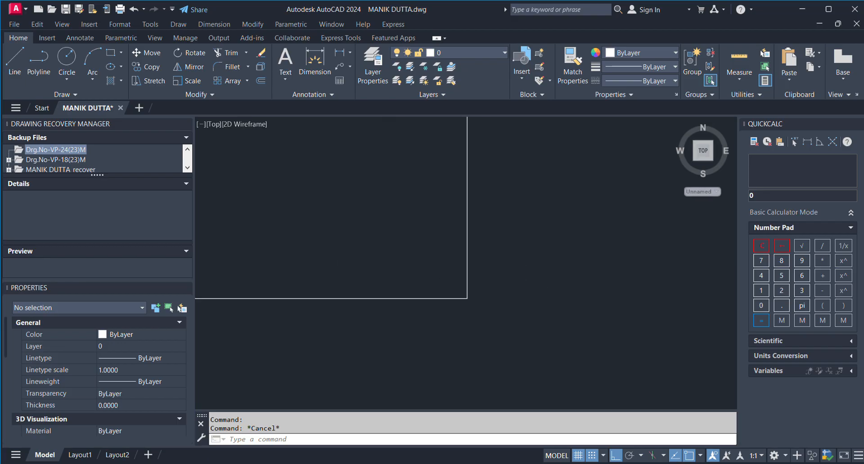
pyautogui.scroll(3, 407, 321)
pyautogui.scroll(4, 551, 260)
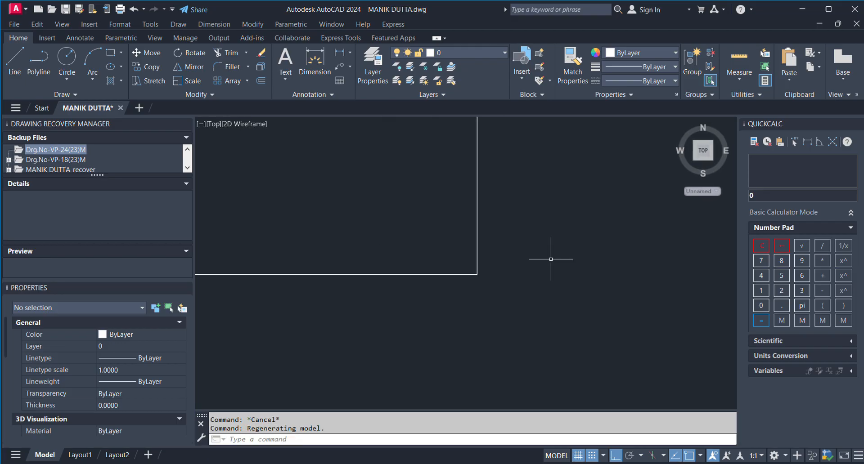
pyautogui.scroll(3, 435, 291)
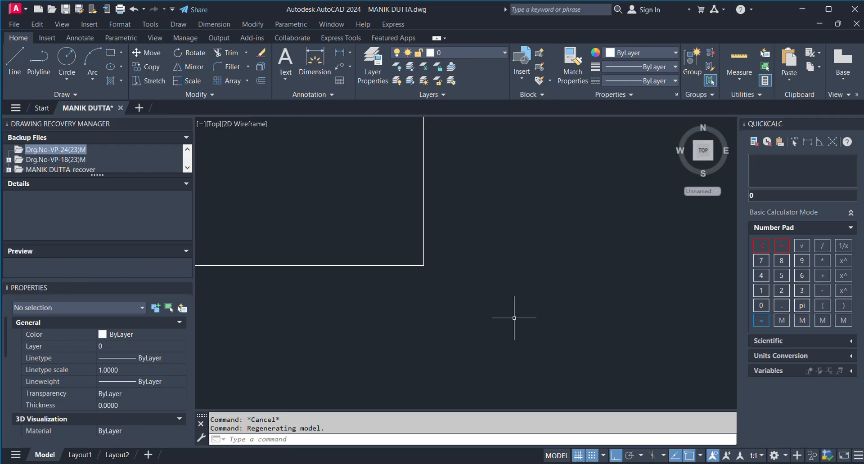
pyautogui.scroll(-6, 546, 291)
pyautogui.scroll(-3, 547, 291)
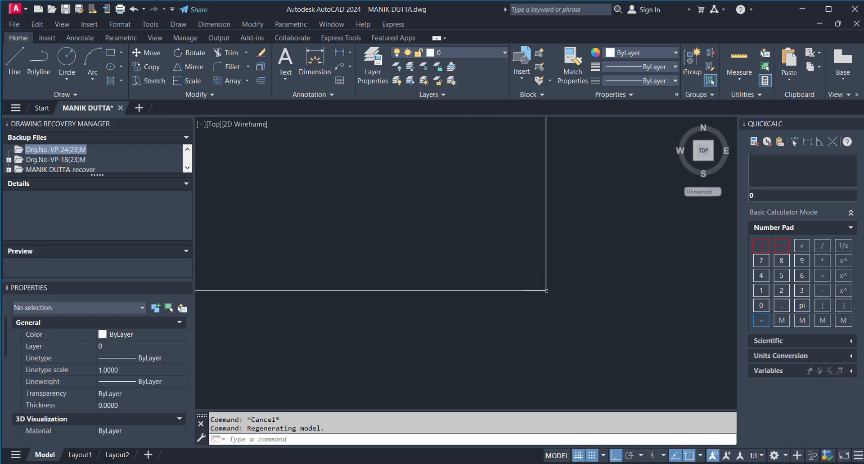
pyautogui.scroll(-3, 568, 267)
pyautogui.scroll(-2, 481, 272)
pyautogui.scroll(-3, 604, 307)
pyautogui.scroll(-3, 585, 292)
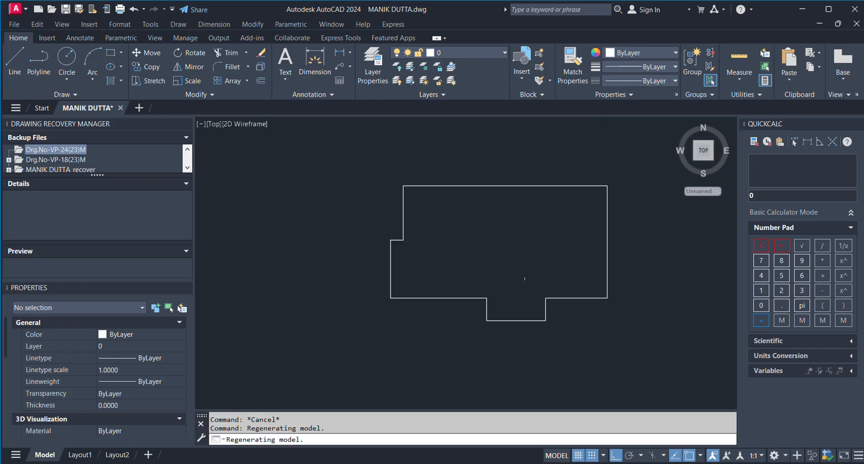
pyautogui.scroll(-4, 447, 279)
pyautogui.scroll(2, 481, 275)
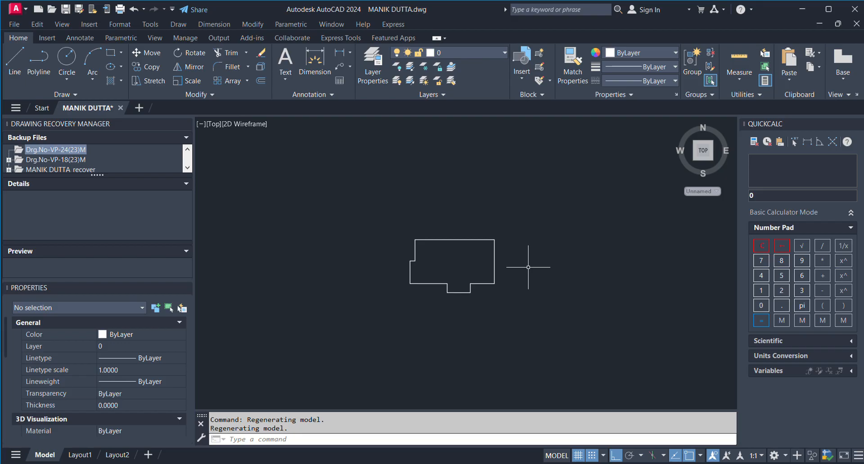
pyautogui.scroll(3, 481, 270)
pyautogui.scroll(2, 430, 317)
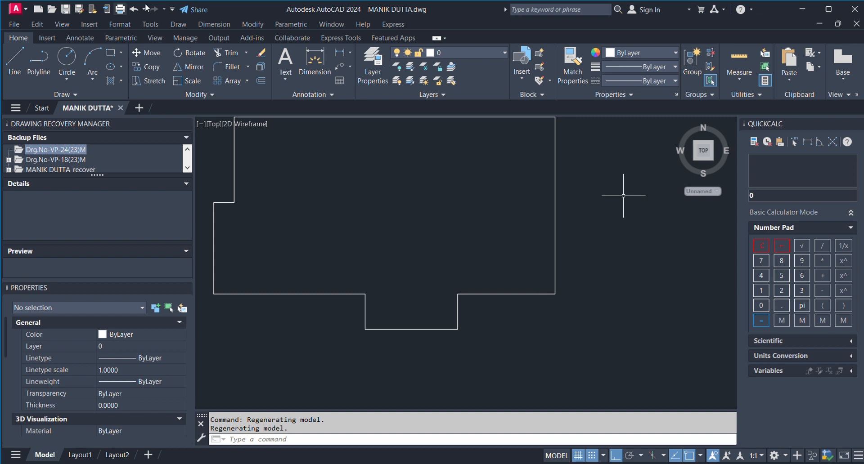
# Add a vertical linear dimension to the left side of the lower projection, placed just outside it
pyautogui.click(220, 51)
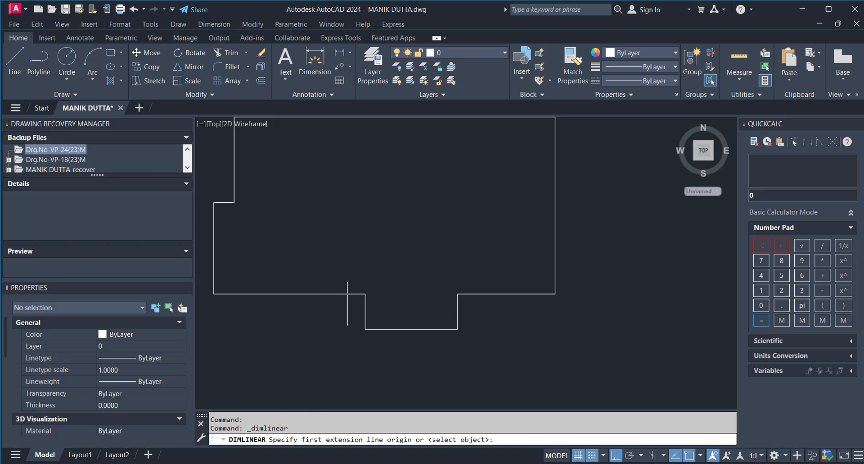
pyautogui.scroll(2, 356, 295)
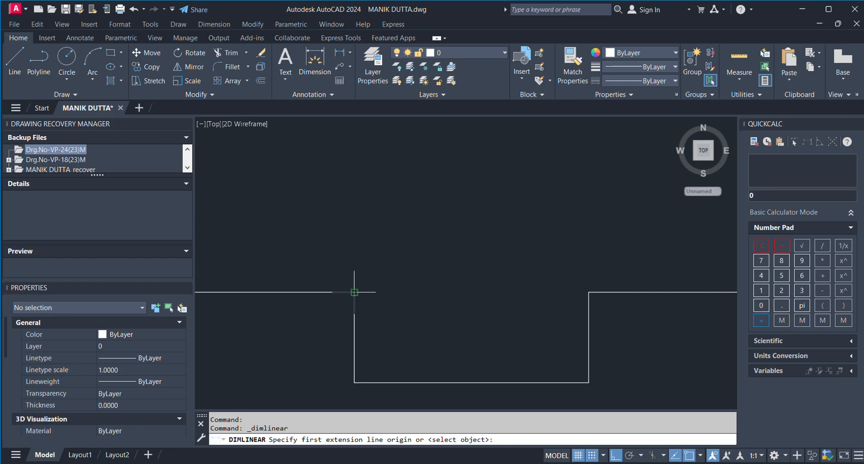
pyautogui.click(354, 292)
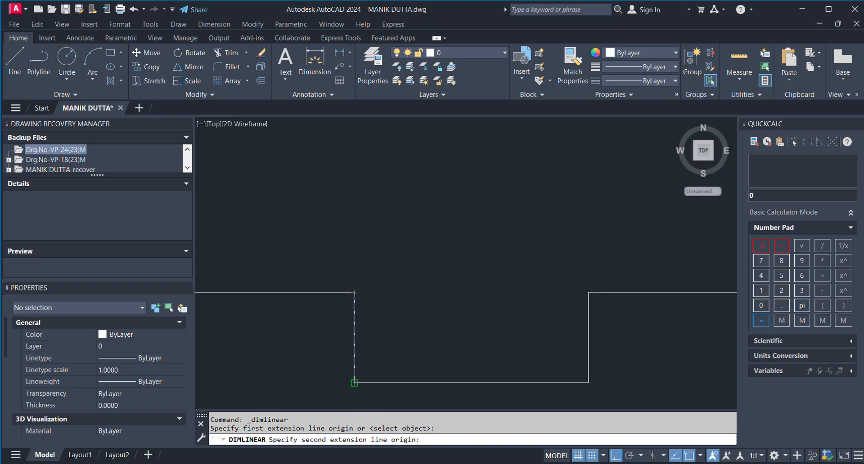
pyautogui.click(354, 383)
pyautogui.click(314, 379)
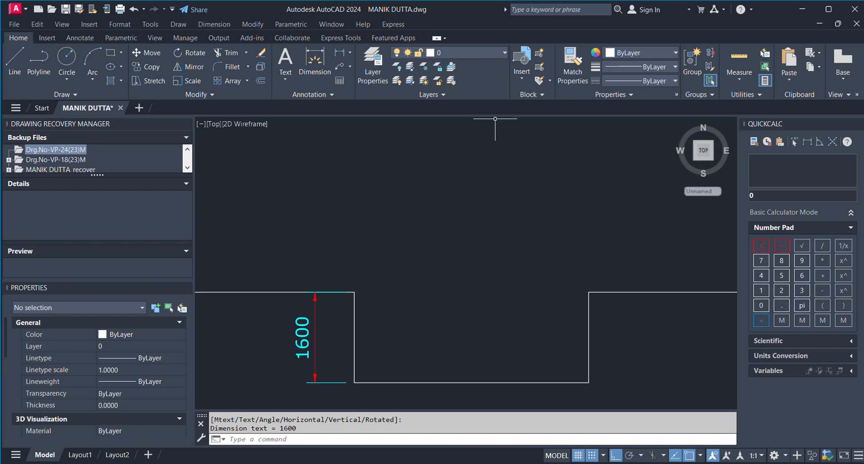
pyautogui.press('space')
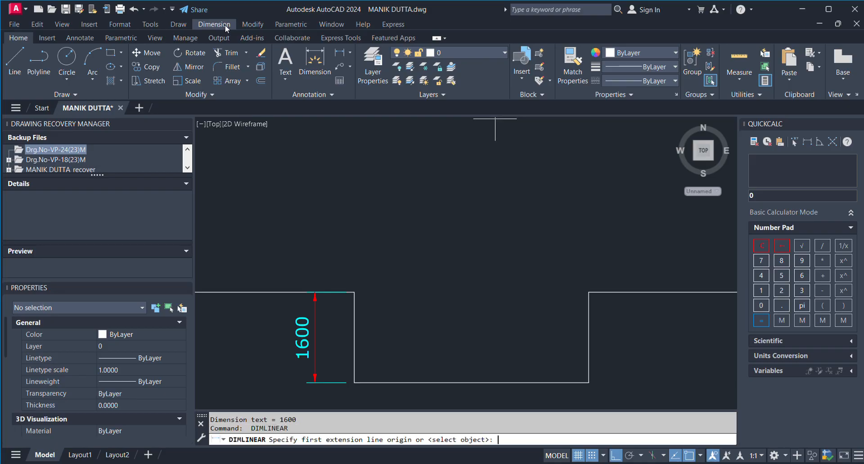
pyautogui.click(354, 292)
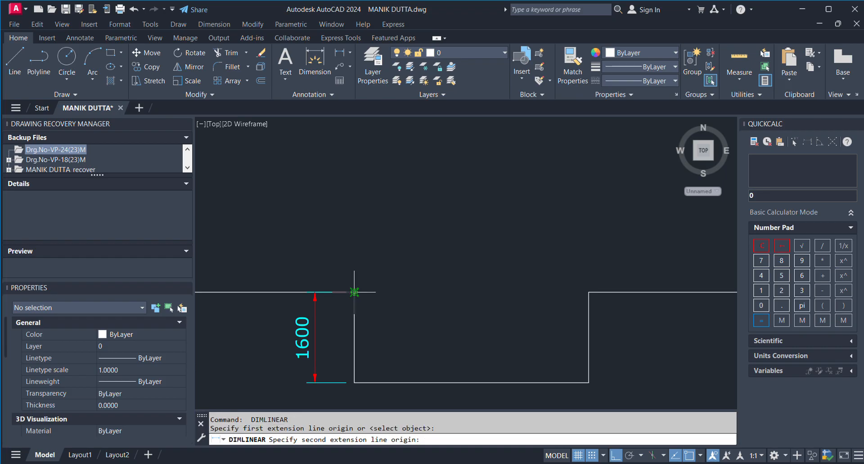
pyautogui.click(355, 383)
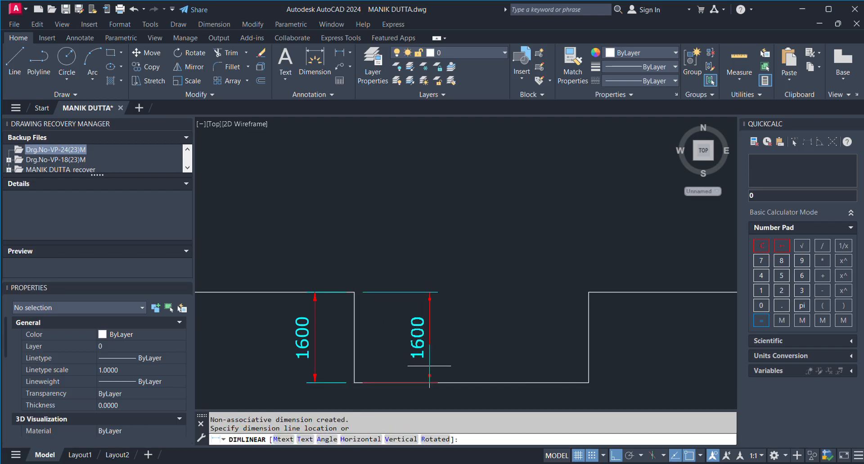
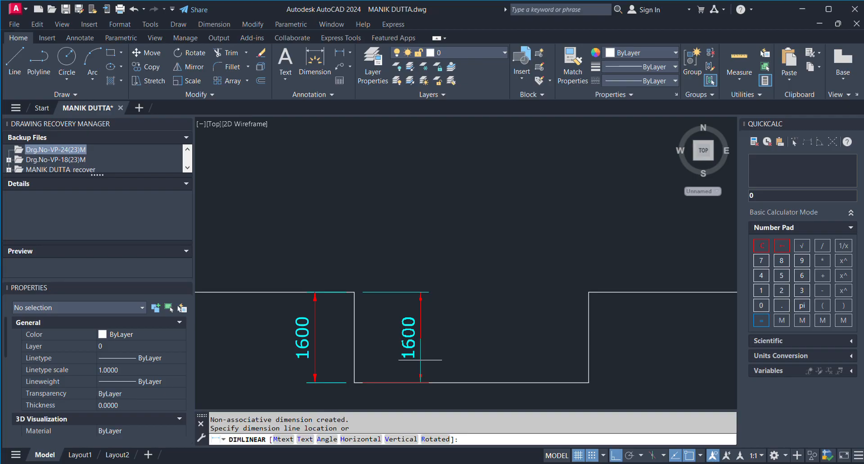
pyautogui.press('Escape')
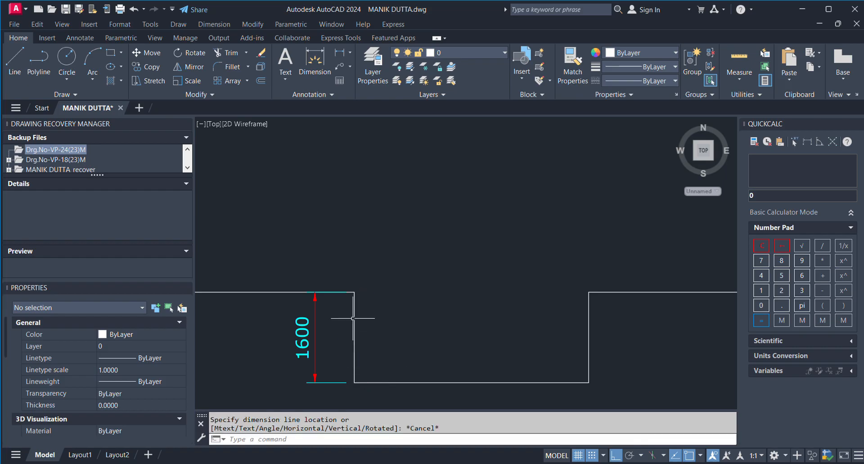
pyautogui.press('Return')
pyautogui.click(354, 293)
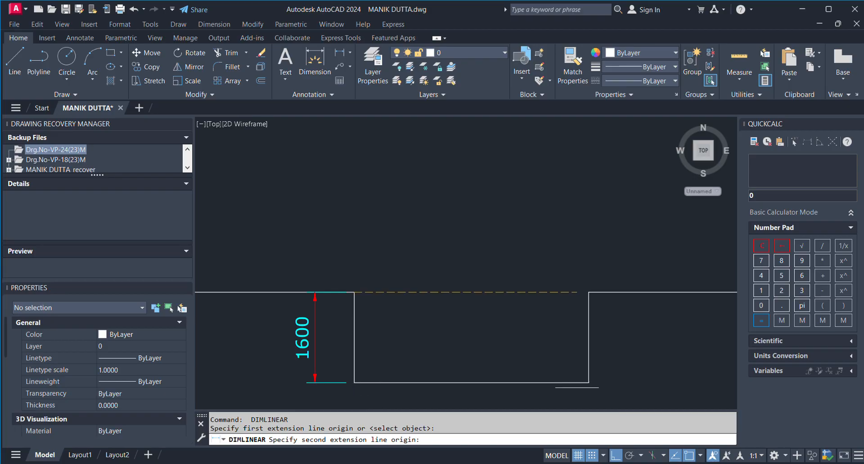
pyautogui.press('Escape')
pyautogui.press('Escape')
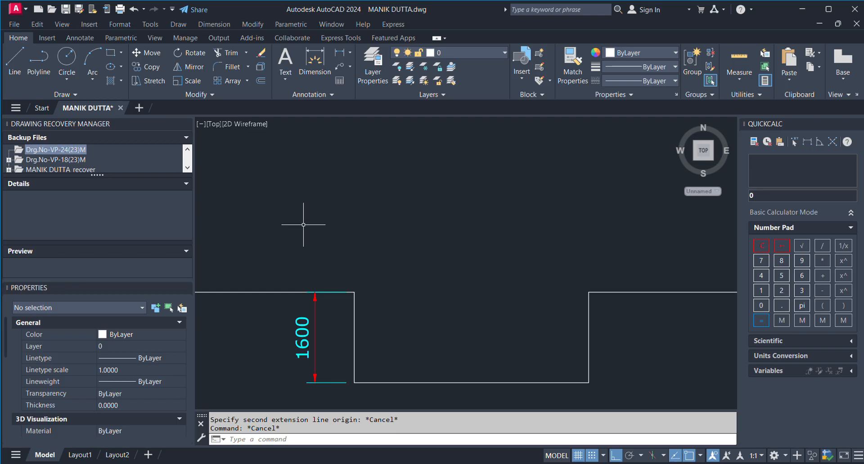
# Erase the lower projection's bottom line, its right side and the adjoining horizontal line running to the outline's lower-right corner
pyautogui.scroll(2, 303, 225)
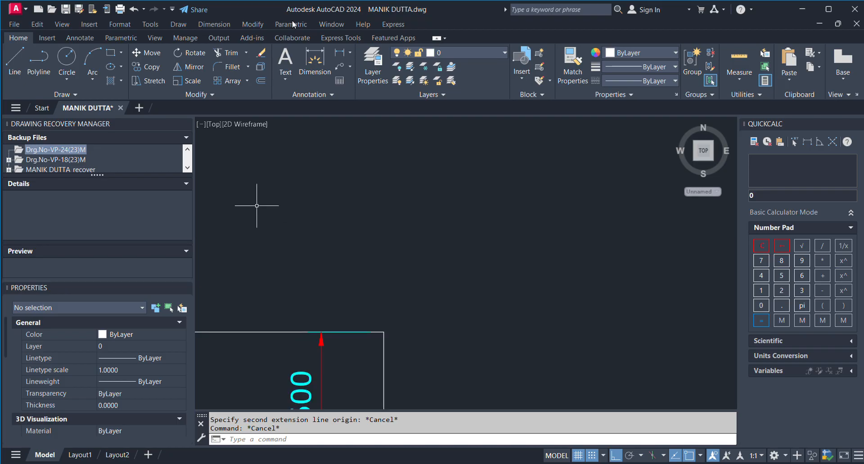
pyautogui.scroll(-4, 362, 195)
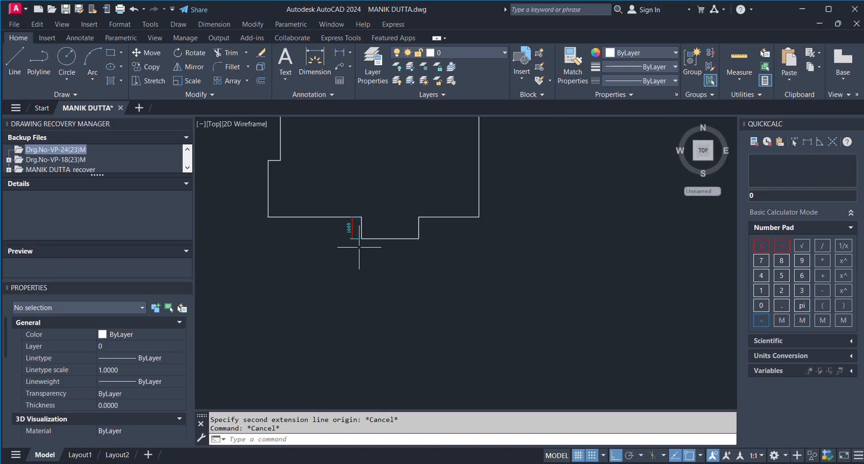
pyautogui.scroll(2, 365, 244)
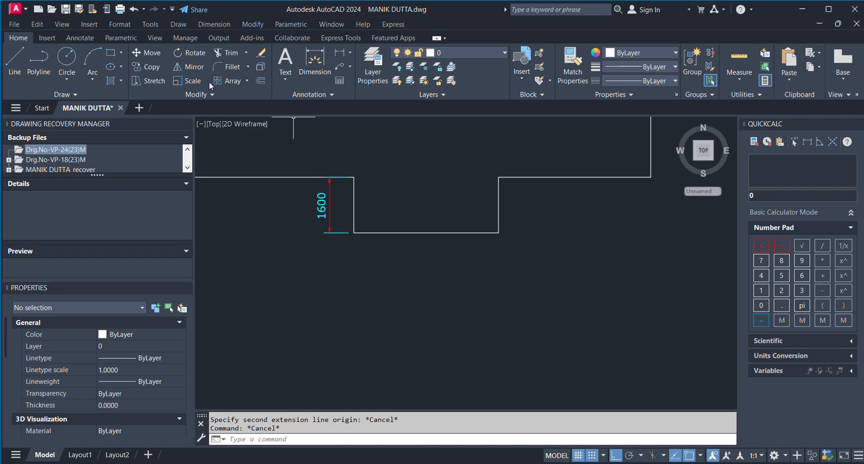
pyautogui.click(259, 54)
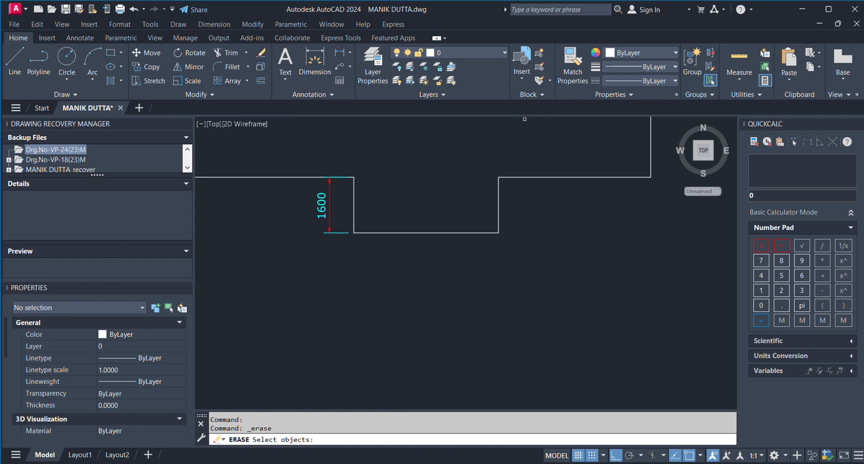
pyautogui.click(581, 140)
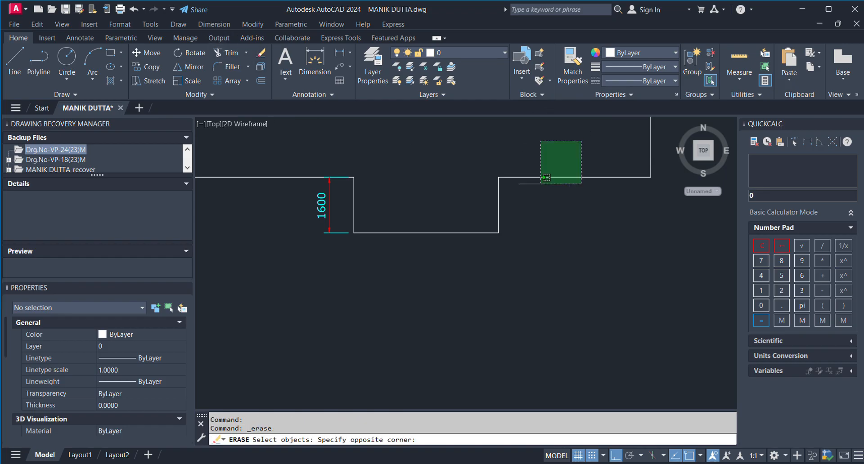
pyautogui.click(406, 298)
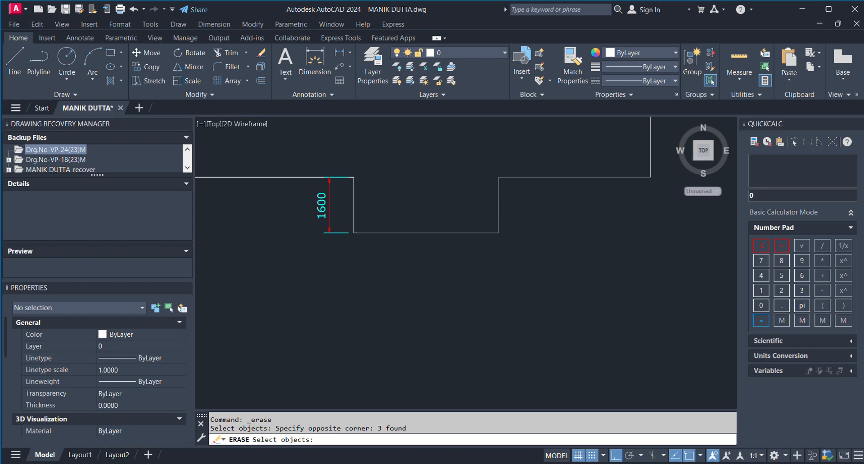
pyautogui.press('Return')
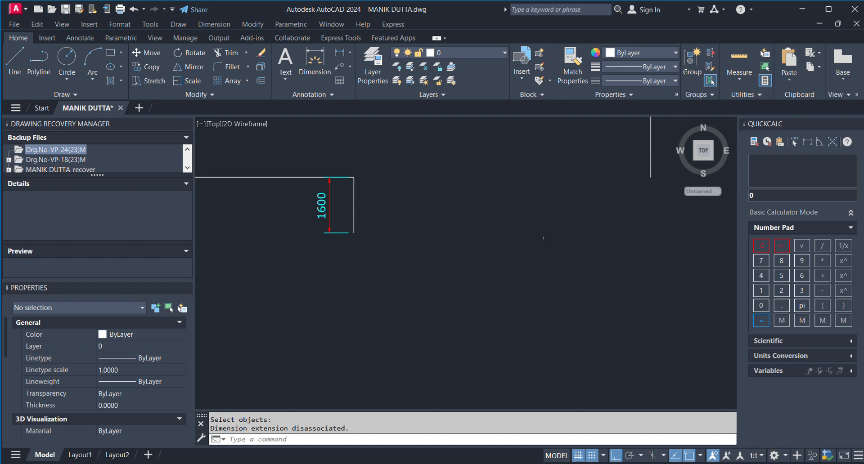
pyautogui.scroll(2, 535, 213)
pyautogui.scroll(-2, 511, 236)
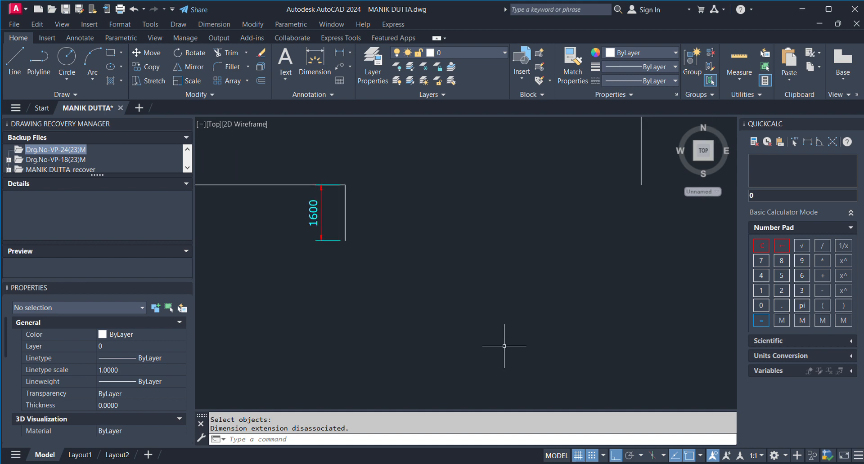
pyautogui.scroll(-4, 504, 347)
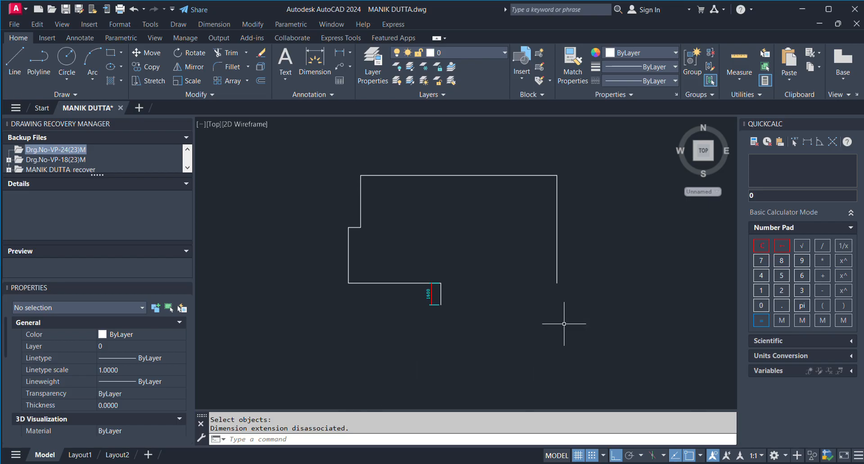
# Erase the remaining left side of the lower projection together with its vertical dimension
pyautogui.click(15, 63)
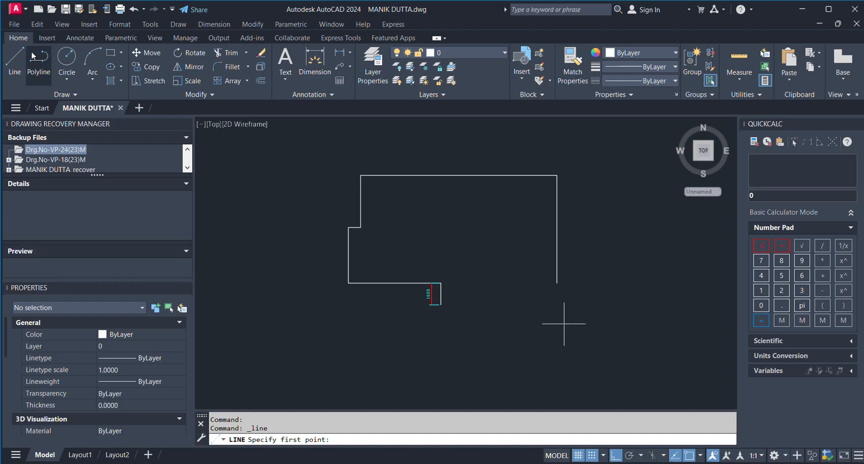
pyautogui.press('Escape')
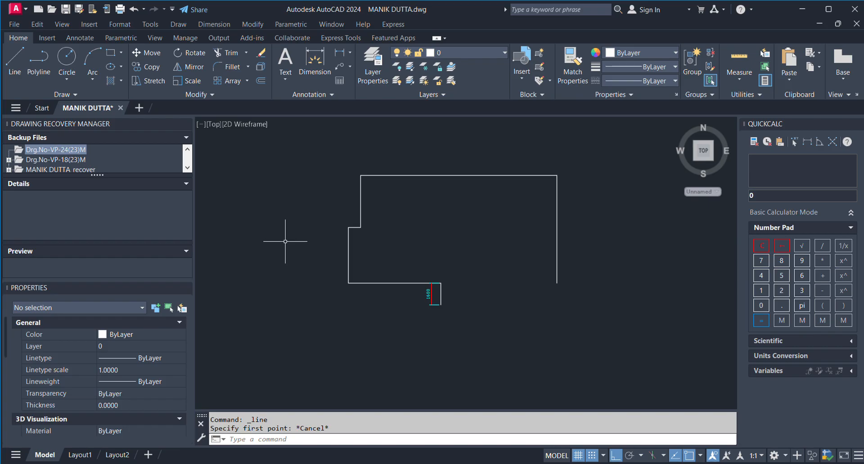
pyautogui.scroll(4, 549, 288)
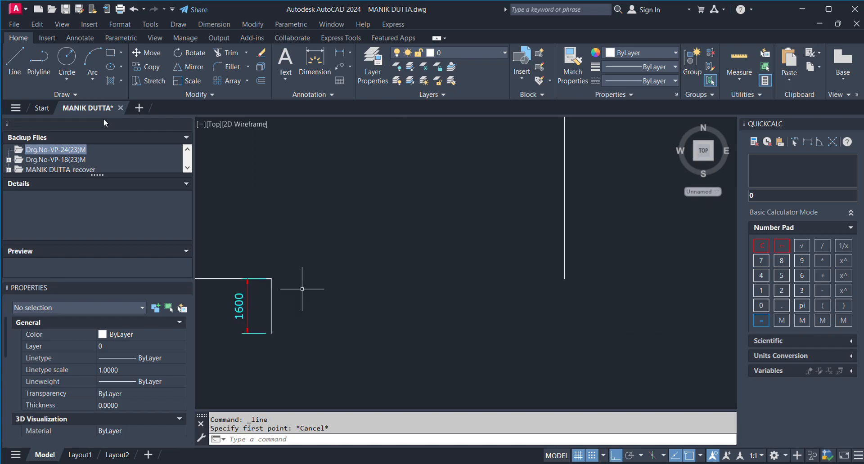
pyautogui.click(261, 53)
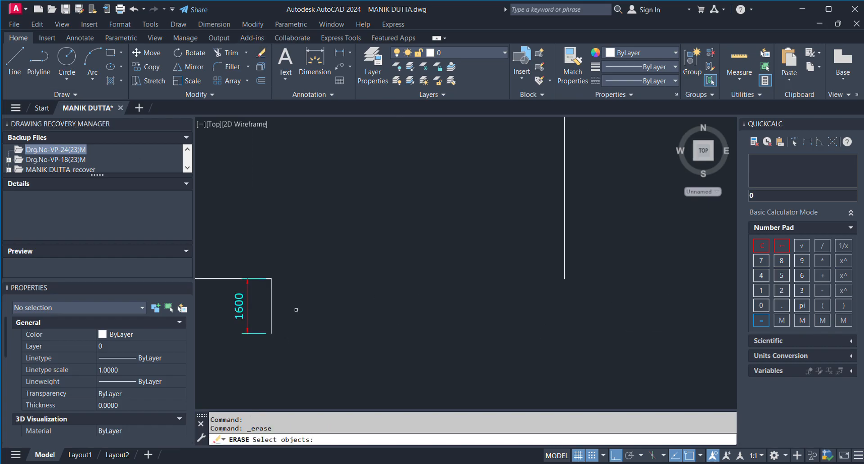
pyautogui.click(306, 301)
pyautogui.click(210, 358)
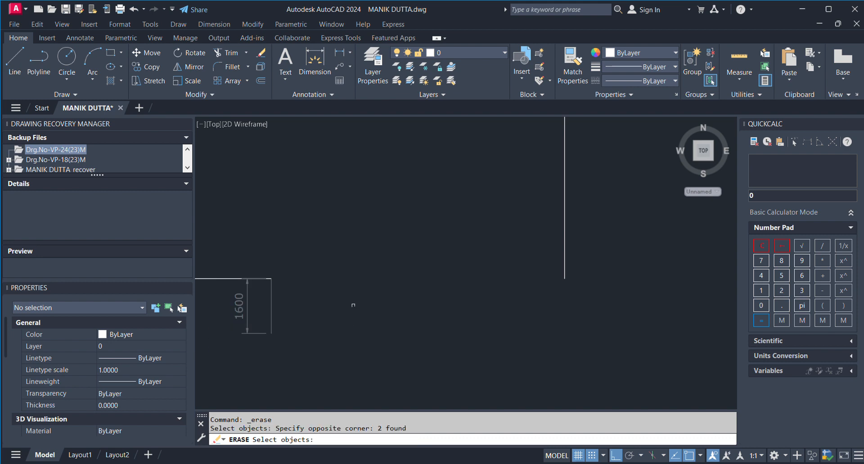
pyautogui.press('Return')
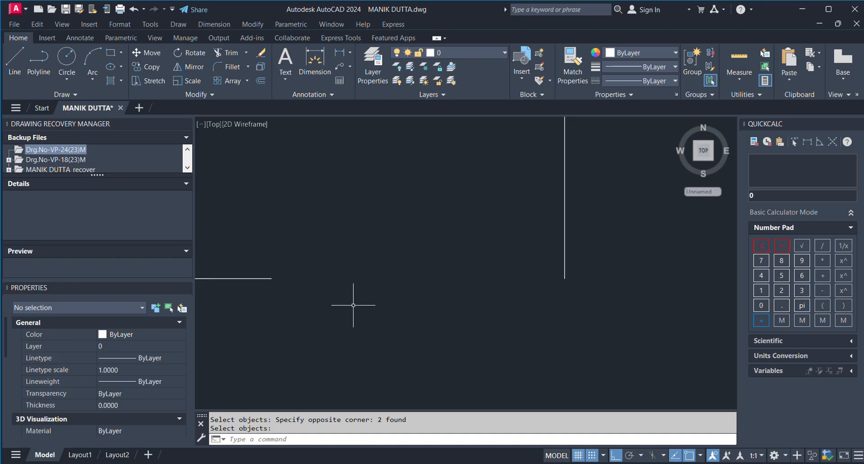
# Draw a line 1600 units downward from the open end of the lower-left horizontal line
pyautogui.scroll(-4, 419, 274)
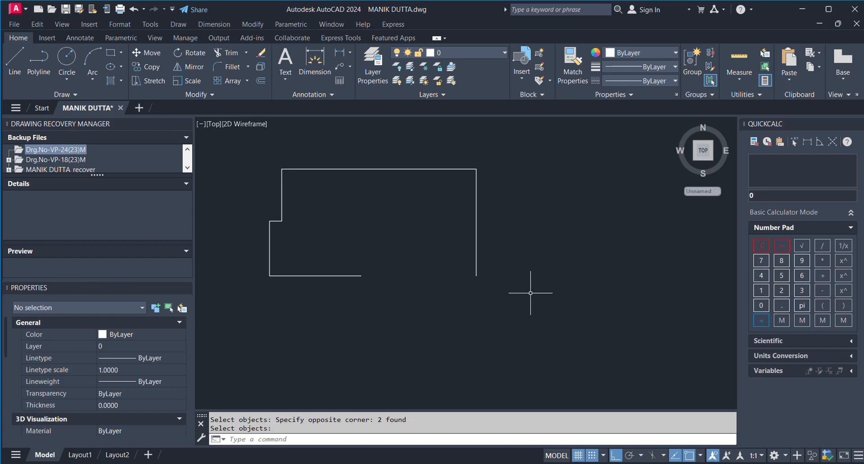
pyautogui.click(15, 63)
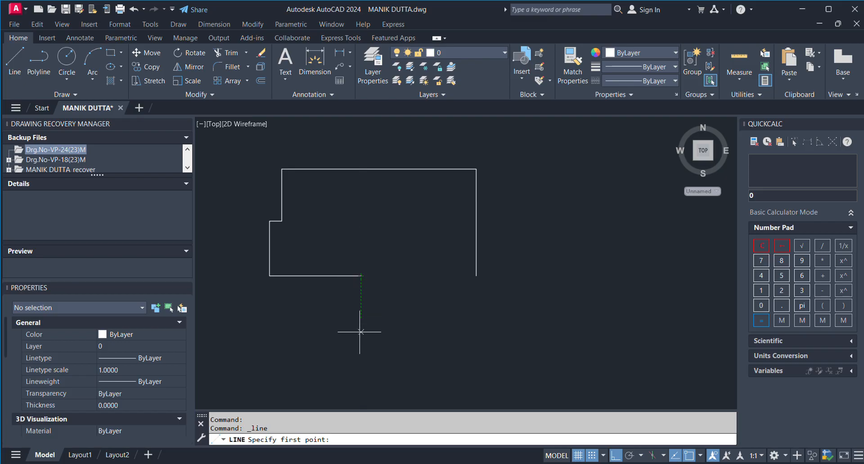
pyautogui.scroll(4, 364, 285)
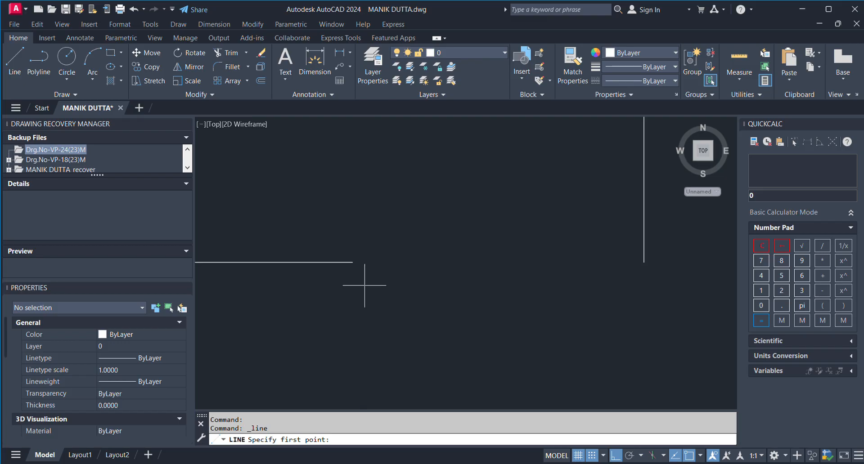
pyautogui.click(352, 262)
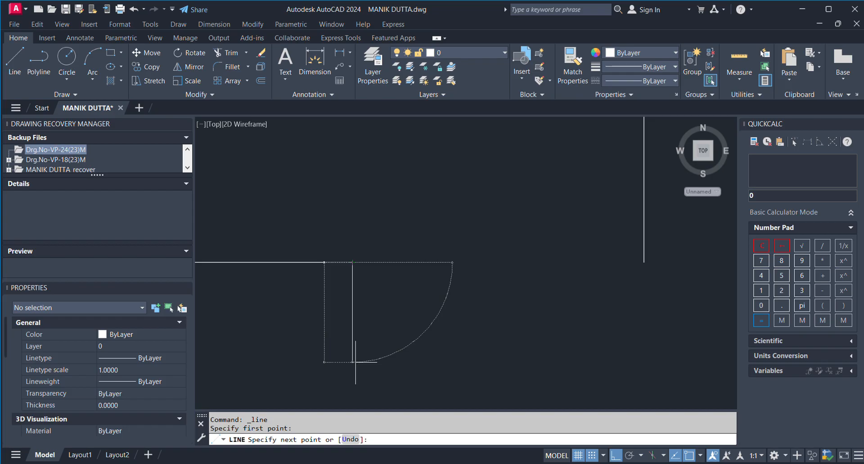
pyautogui.write('1600')
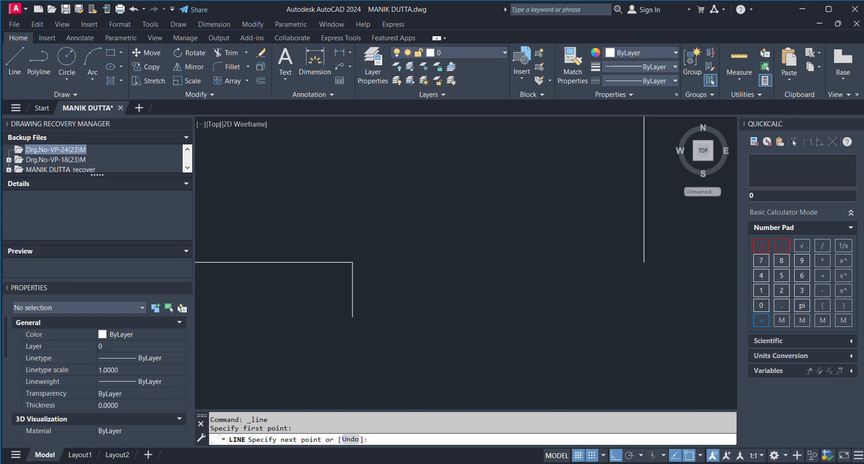
pyautogui.press('Return')
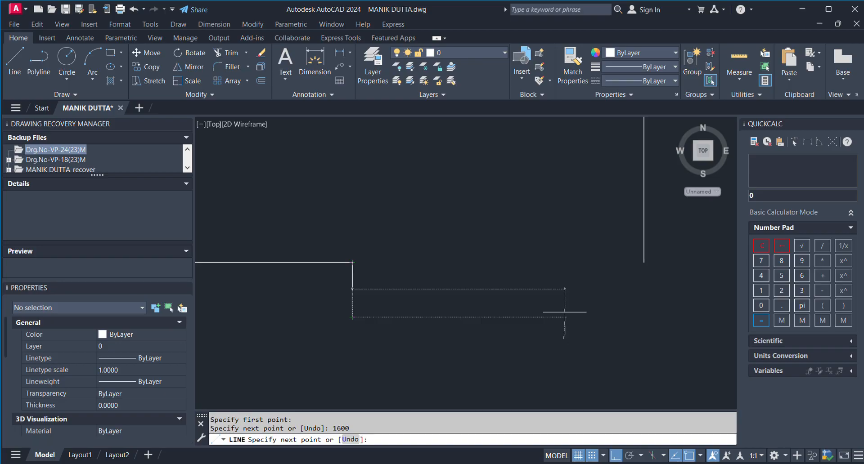
# Continue the line 4150 units to the right for the projection's bottom and 1600 units upward for its right side
pyautogui.write('4150')
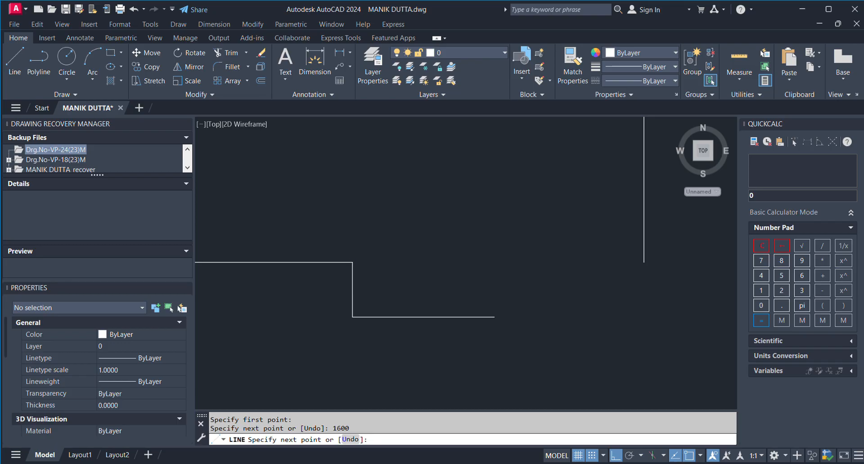
pyautogui.press('Return')
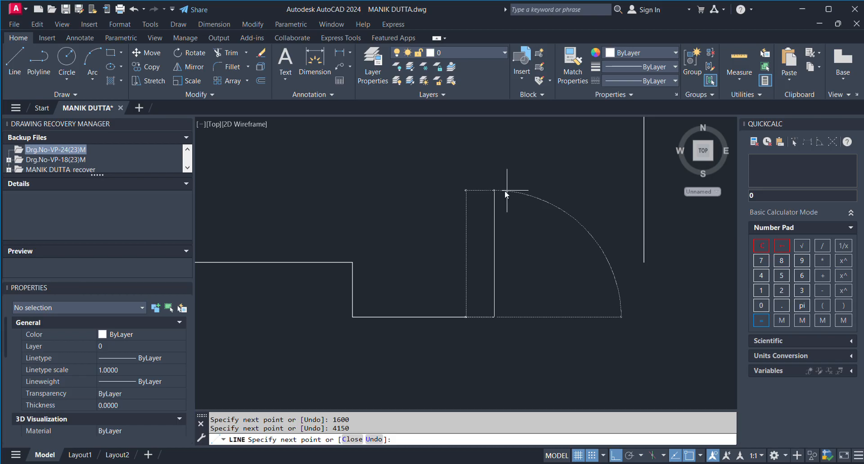
pyautogui.write('1600')
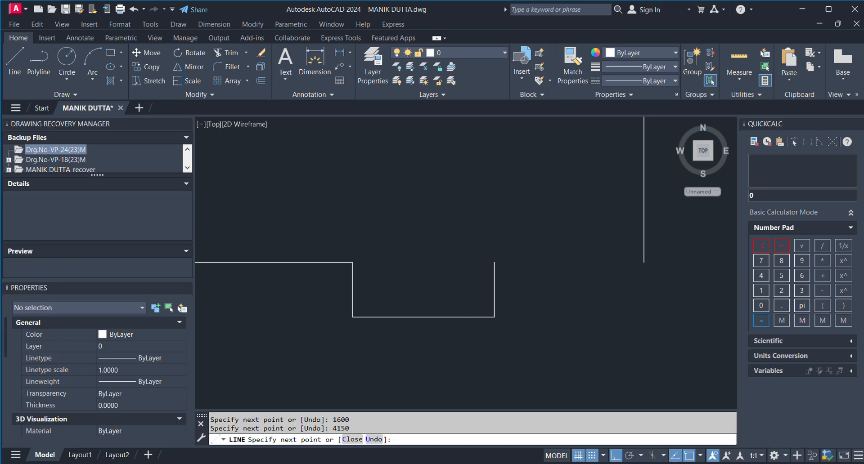
pyautogui.press('Return')
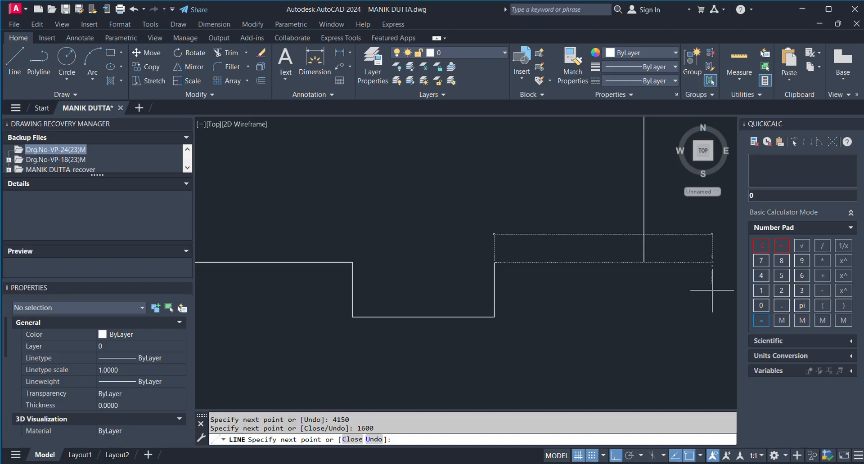
# Close the outline with a 4375-unit segment rightward to the long right vertical line, and end the line
pyautogui.write('4375')
pyautogui.press('Return')
pyautogui.press('Escape')
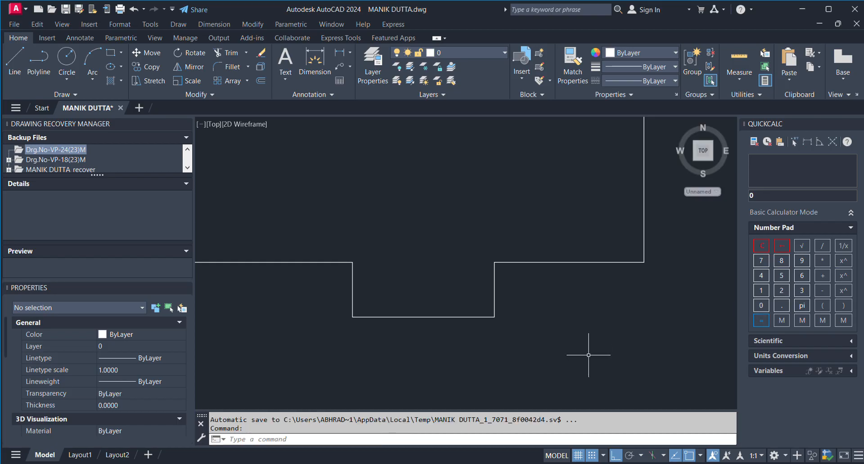
pyautogui.scroll(-2, 613, 327)
pyautogui.scroll(-2, 522, 328)
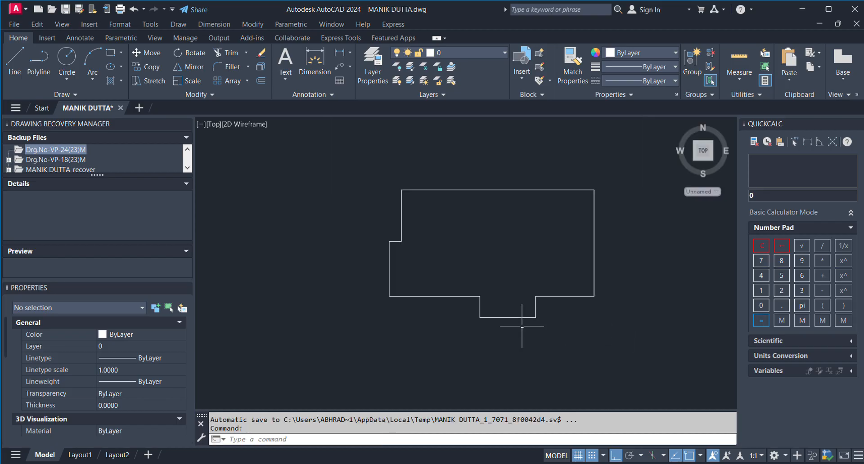
pyautogui.scroll(2, 632, 304)
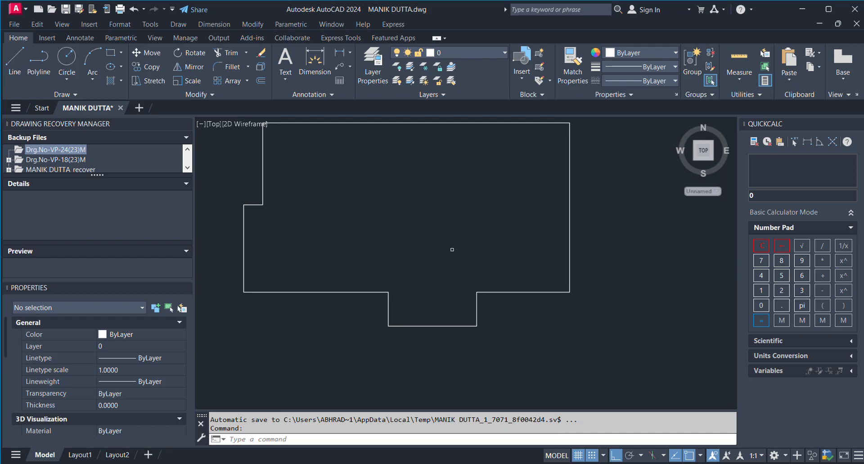
pyautogui.scroll(-3, 432, 211)
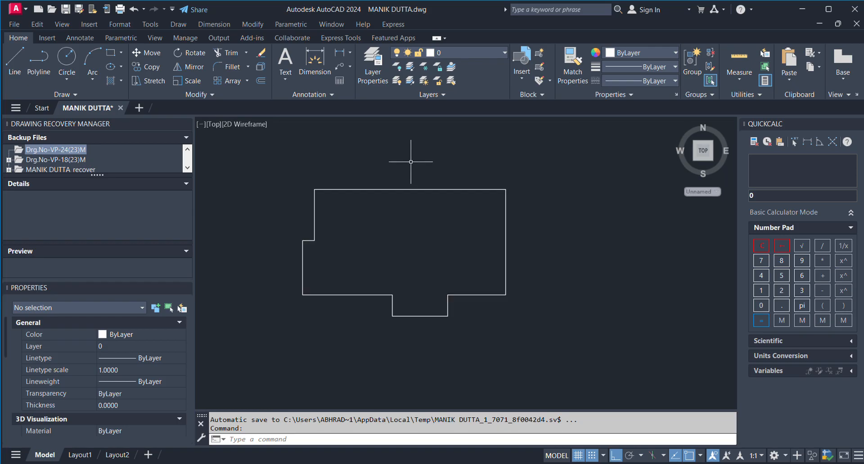
# Offset the outline's top line and its long right vertical line 250 units inward
pyautogui.click(260, 81)
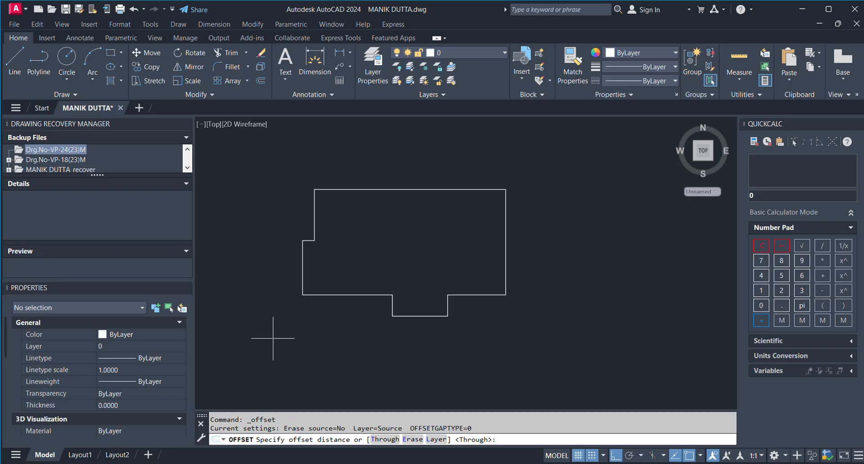
pyautogui.write('250')
pyautogui.press('Return')
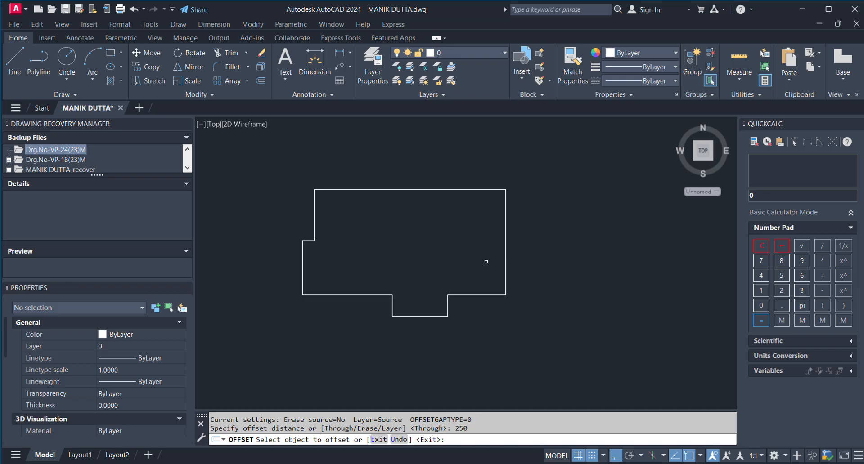
pyautogui.click(443, 190)
pyautogui.click(443, 232)
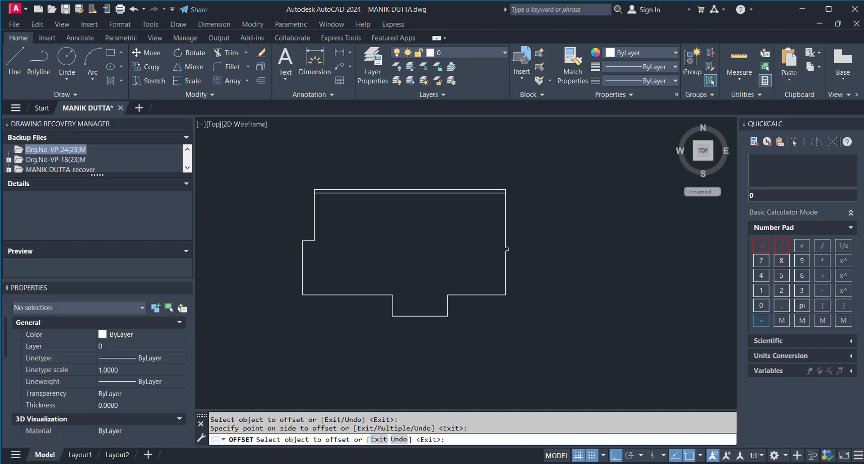
pyautogui.click(506, 249)
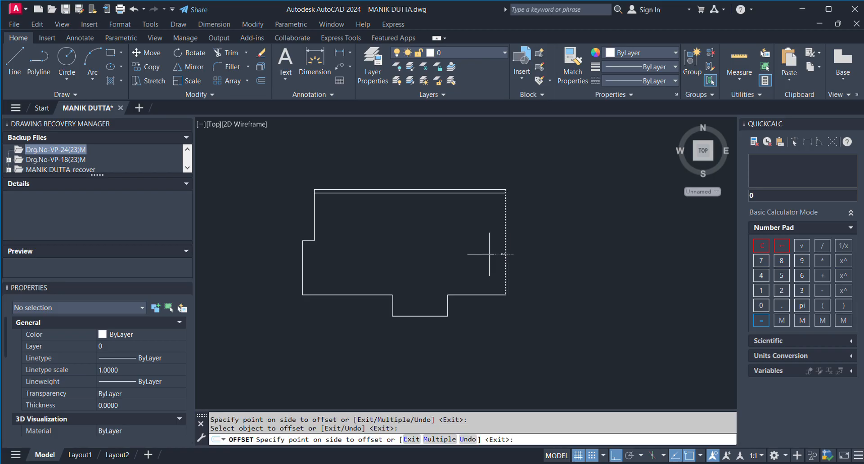
pyautogui.click(438, 245)
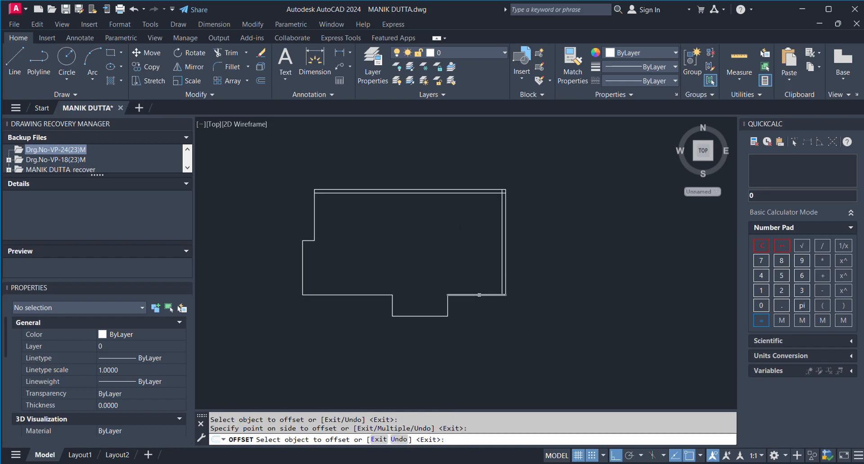
# Offset the upper-left vertical line and both lower horizontal lines beside the projection 250 units inward, and end the command
pyautogui.click(314, 210)
pyautogui.click(355, 217)
pyautogui.click(369, 294)
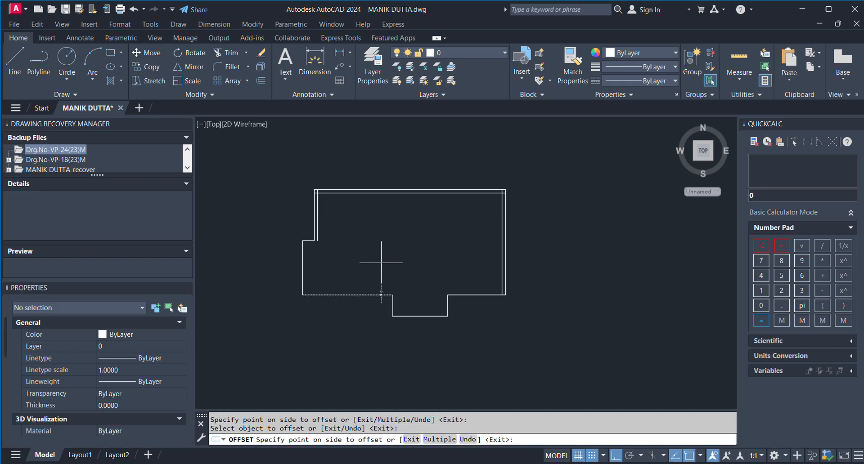
pyautogui.click(381, 259)
pyautogui.click(486, 295)
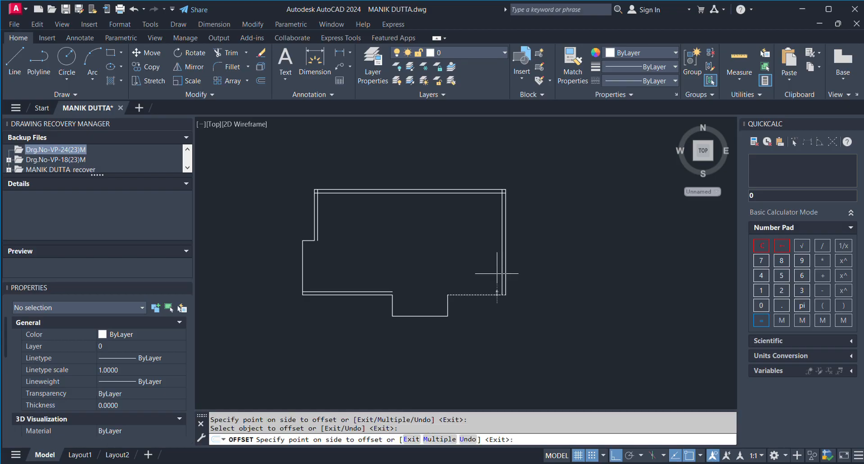
pyautogui.click(488, 270)
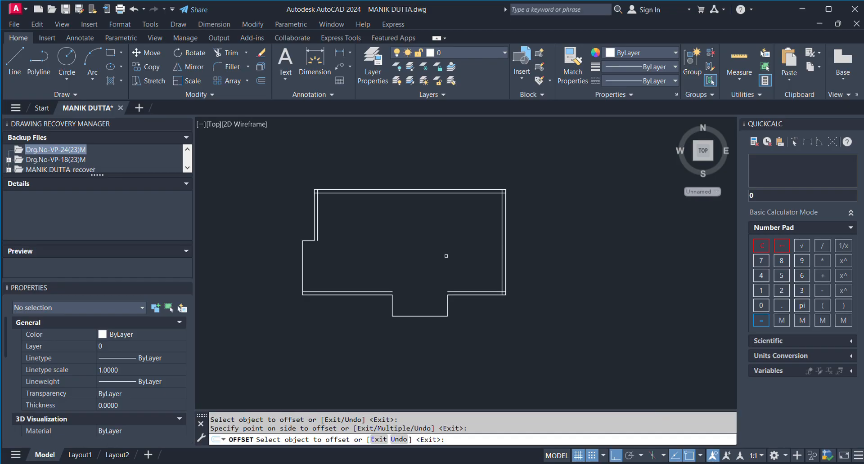
pyautogui.press('Escape')
pyautogui.press('Escape')
pyautogui.press('Escape')
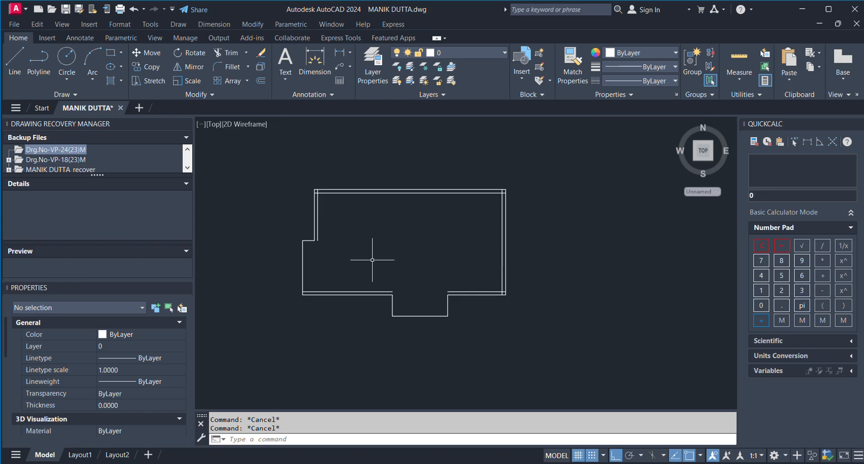
# Offset the lower projection's left, bottom and right lines 125 units inward
pyautogui.click(262, 81)
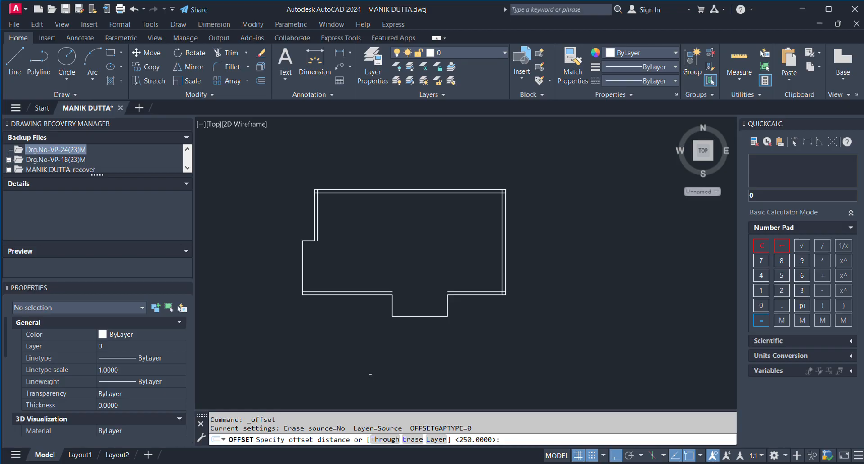
pyautogui.write('125')
pyautogui.press('Return')
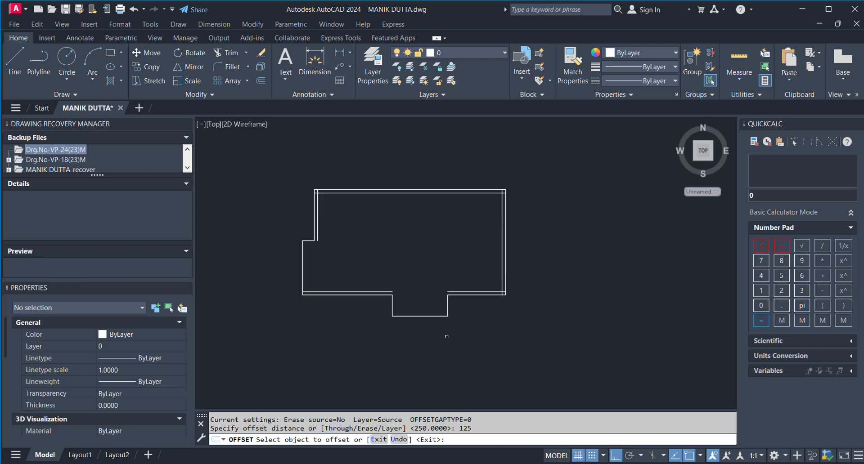
pyautogui.scroll(4, 425, 311)
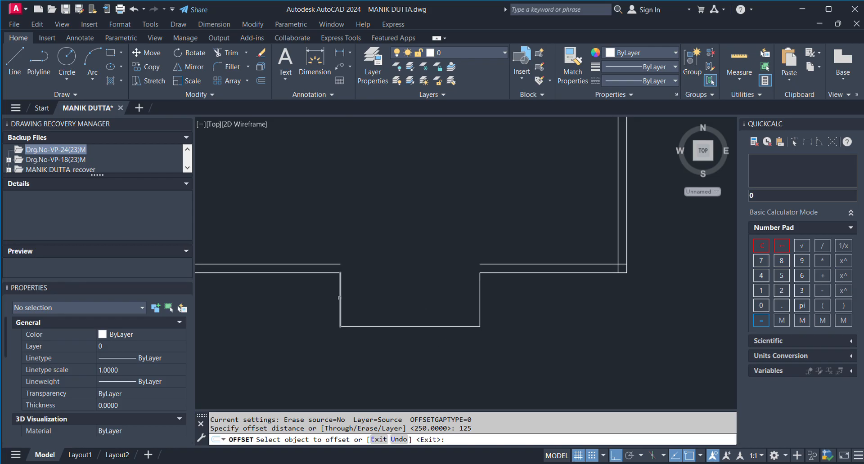
pyautogui.click(340, 296)
pyautogui.click(411, 311)
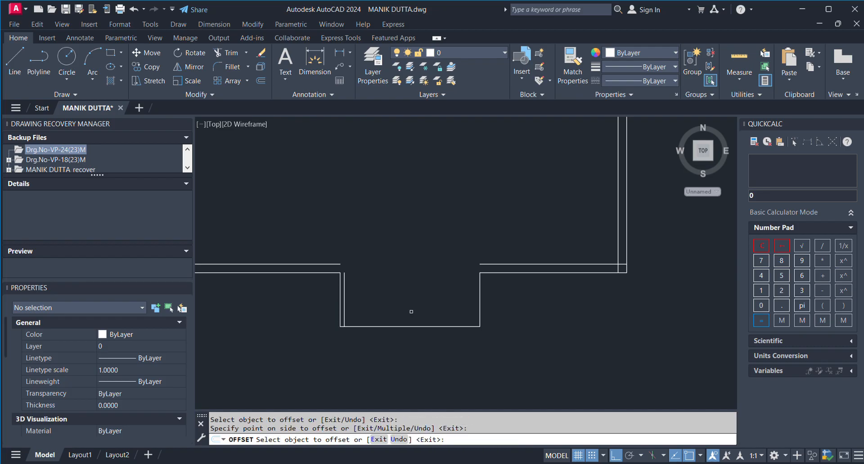
pyautogui.click(438, 325)
pyautogui.click(439, 301)
pyautogui.click(480, 300)
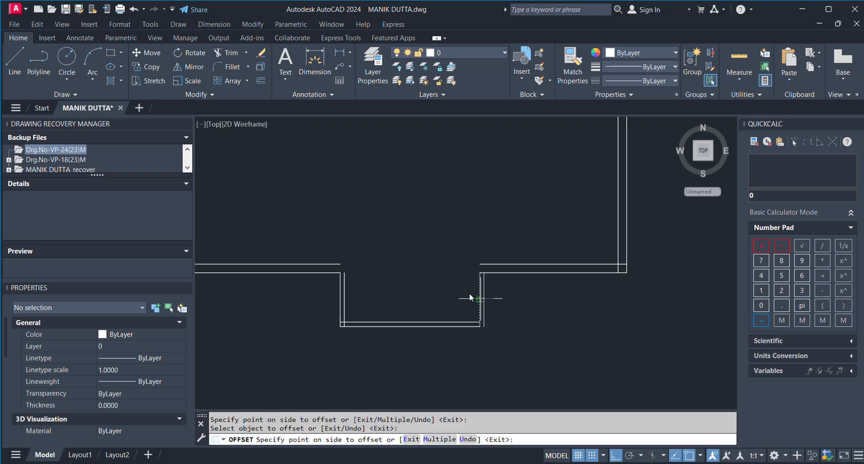
pyautogui.click(404, 300)
pyautogui.scroll(-5, 573, 315)
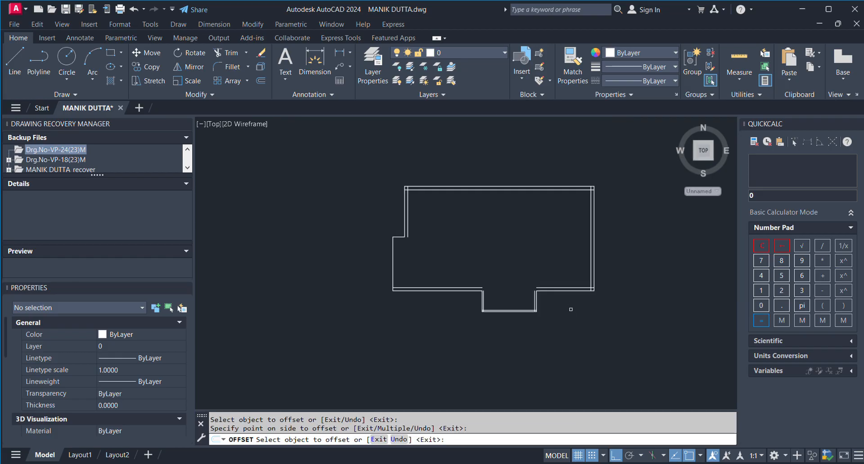
# Offset the lower-left vertical line and the short horizontal step line above it 125 units inward
pyautogui.scroll(4, 474, 276)
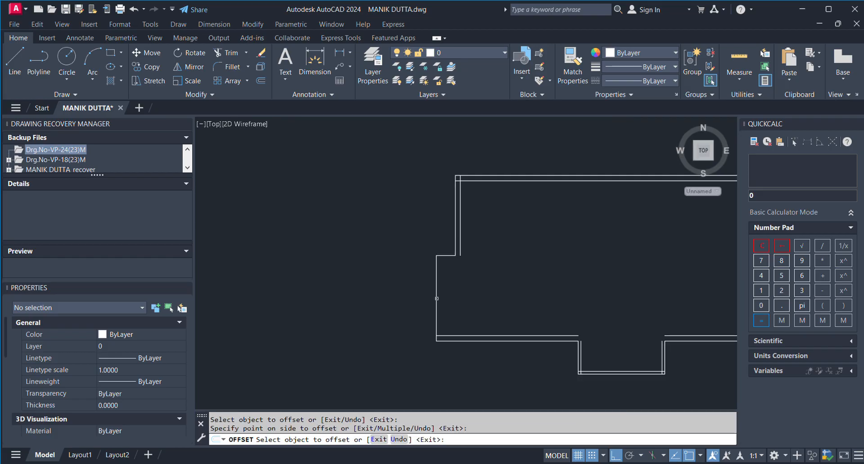
pyautogui.click(437, 310)
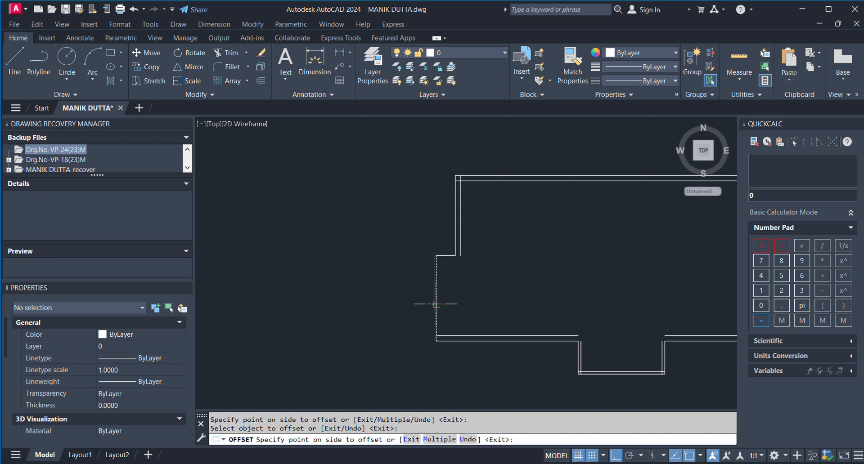
pyautogui.click(500, 311)
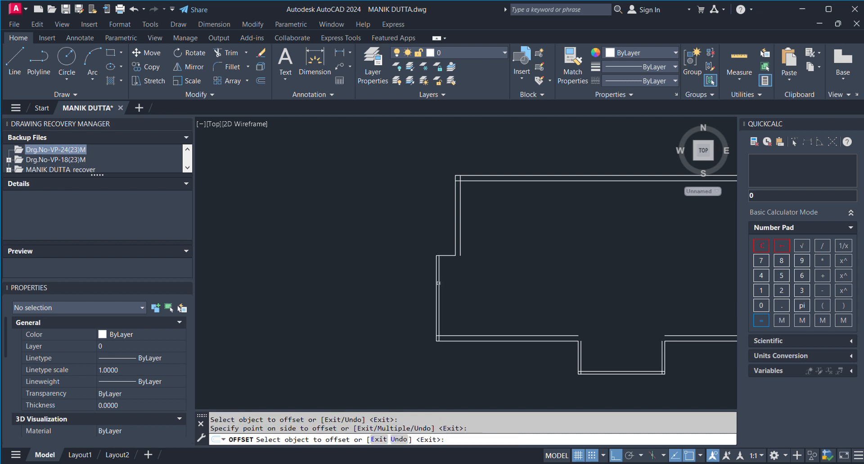
pyautogui.scroll(4, 409, 274)
pyautogui.click(408, 272)
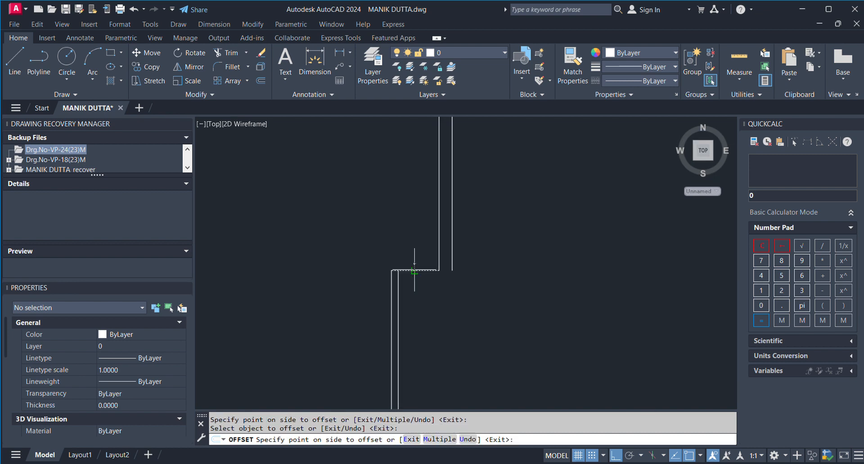
pyautogui.click(416, 303)
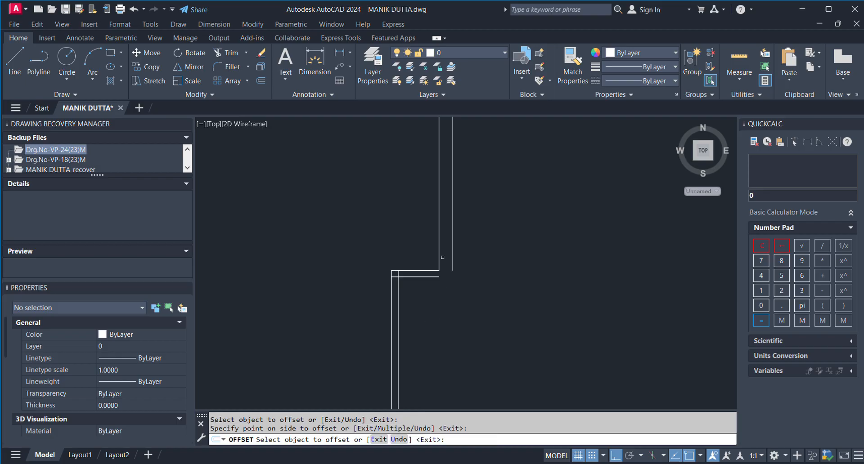
# Examine the offset lines around the outline's left step, lower corners and projection, and end the Offset command
pyautogui.scroll(-4, 442, 257)
pyautogui.scroll(3, 457, 373)
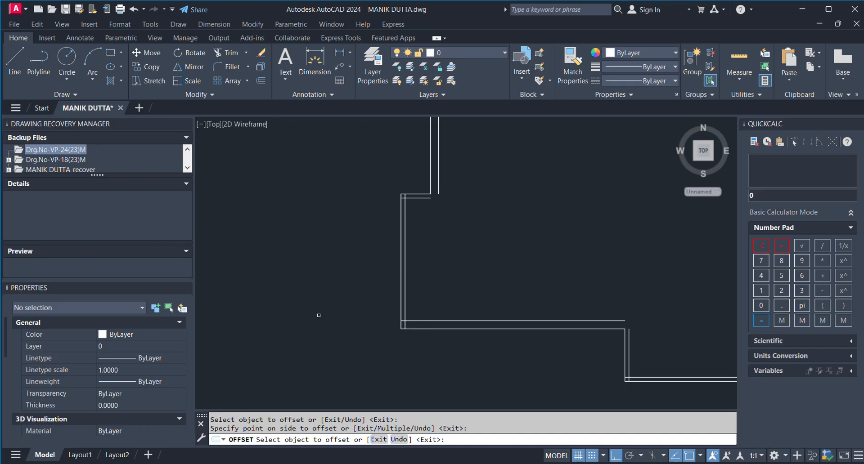
pyautogui.scroll(-2, 405, 270)
pyautogui.scroll(-2, 397, 241)
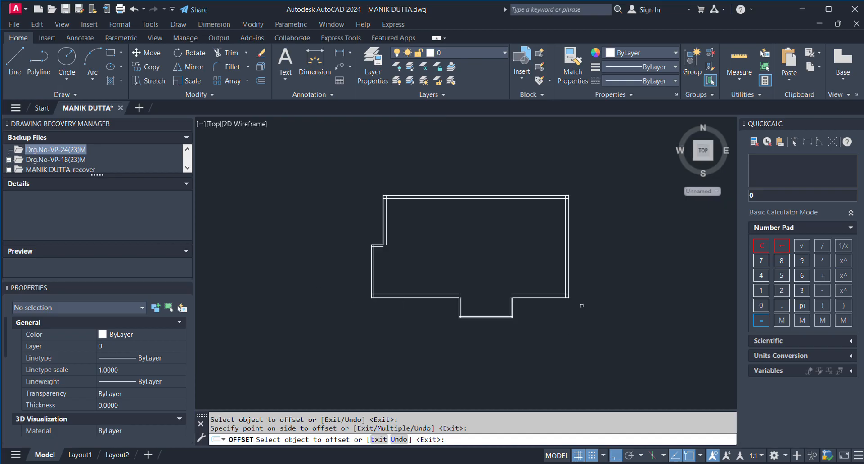
pyautogui.scroll(4, 581, 306)
pyautogui.scroll(-2, 563, 280)
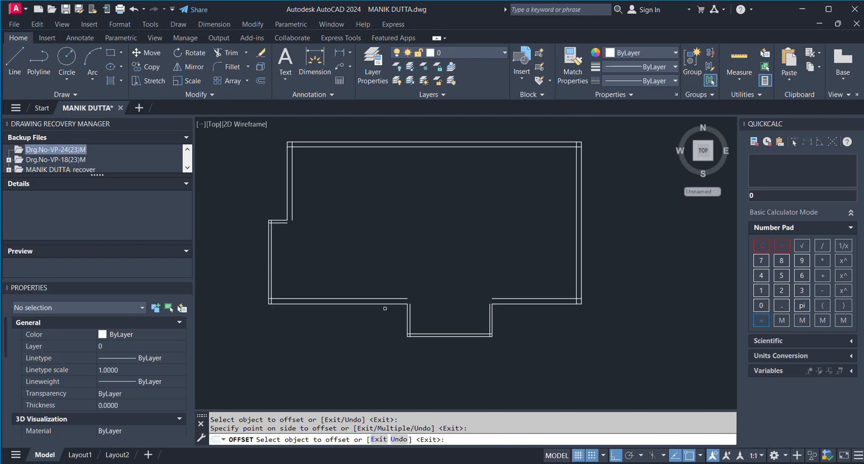
pyautogui.scroll(5, 328, 210)
pyautogui.scroll(-5, 335, 211)
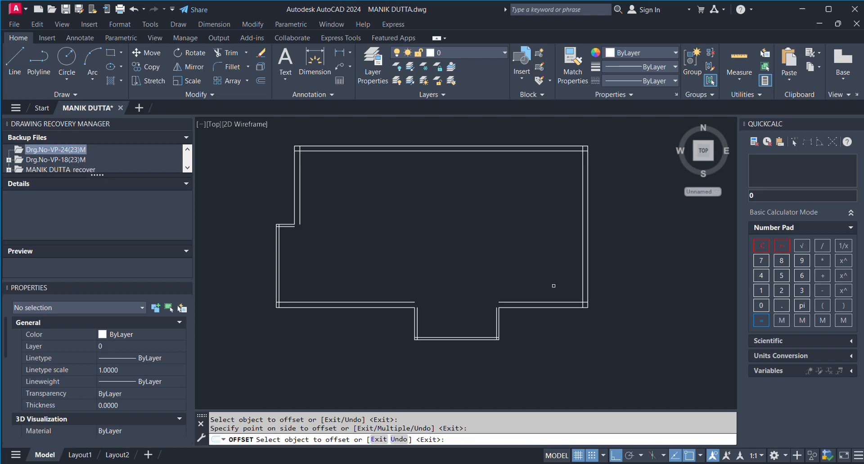
pyautogui.press('Escape')
pyautogui.press('Escape')
pyautogui.press('Escape')
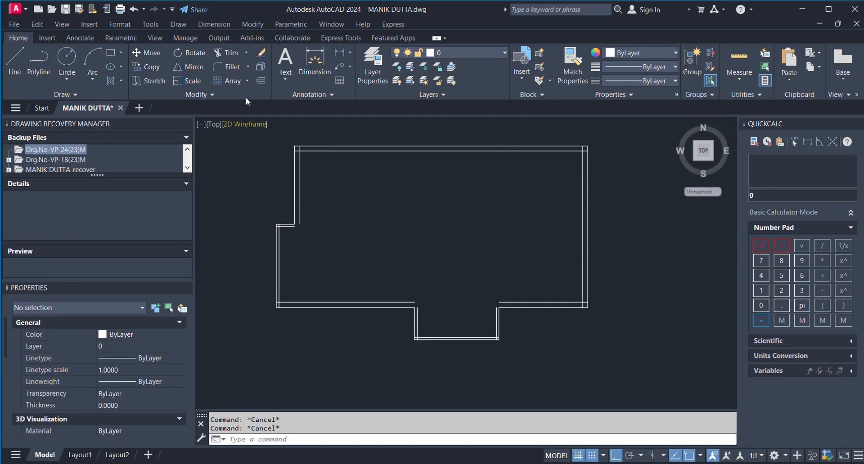
# Offset the inner line of the long right wall 4250 units to the left
pyautogui.click(260, 80)
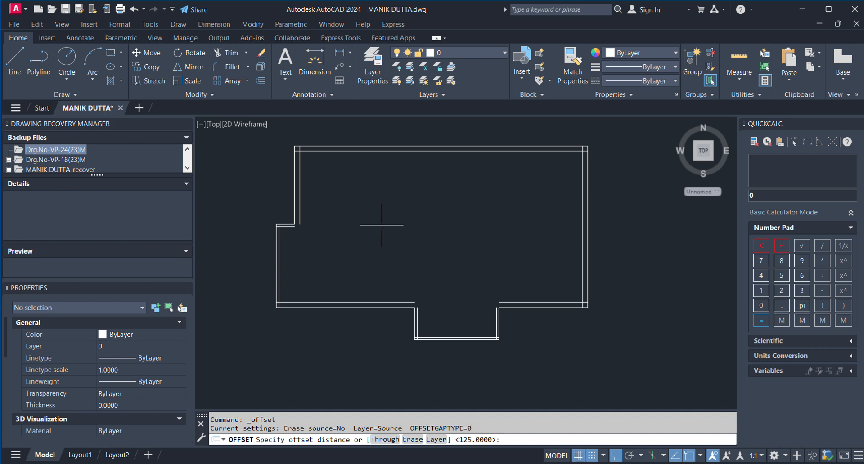
pyautogui.write('4250')
pyautogui.press('Return')
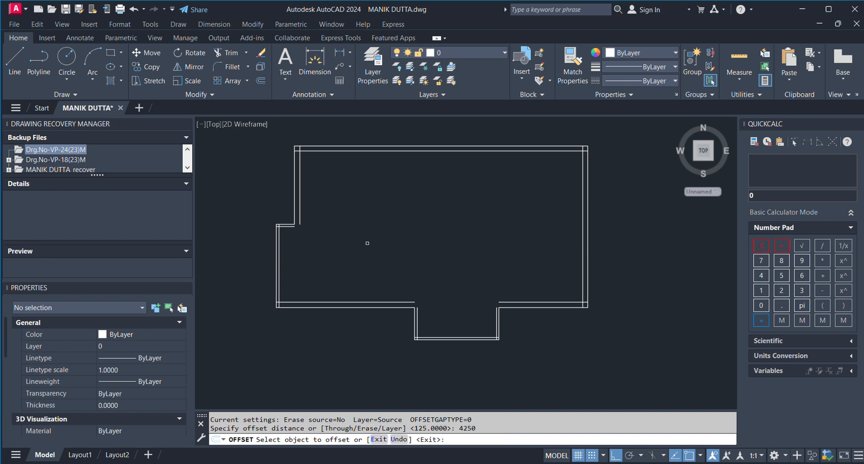
pyautogui.click(583, 190)
pyautogui.click(398, 191)
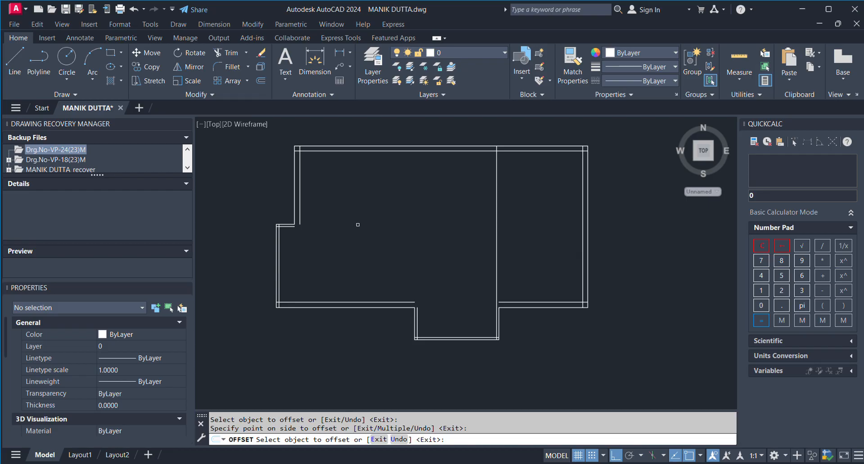
pyautogui.press('Return')
# Offset the new interior vertical line 125 units to the left to form a partition wall
pyautogui.press('Return')
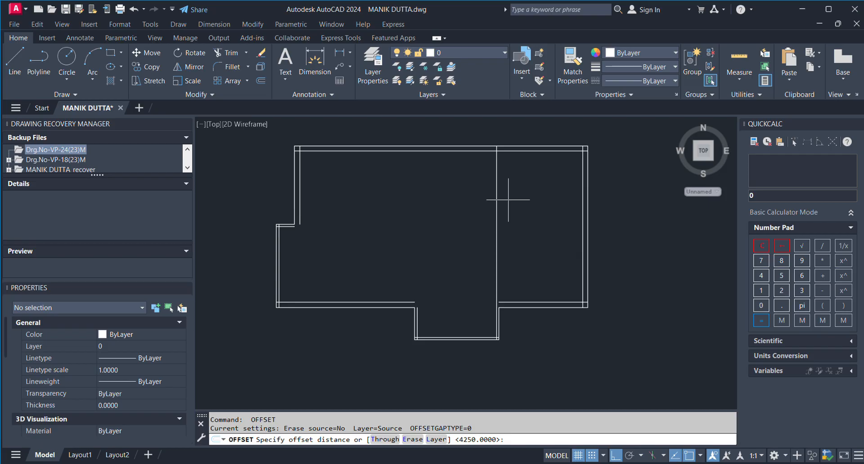
pyautogui.press('Return')
pyautogui.press('Return')
pyautogui.press('Return')
pyautogui.write('125')
pyautogui.press('Return')
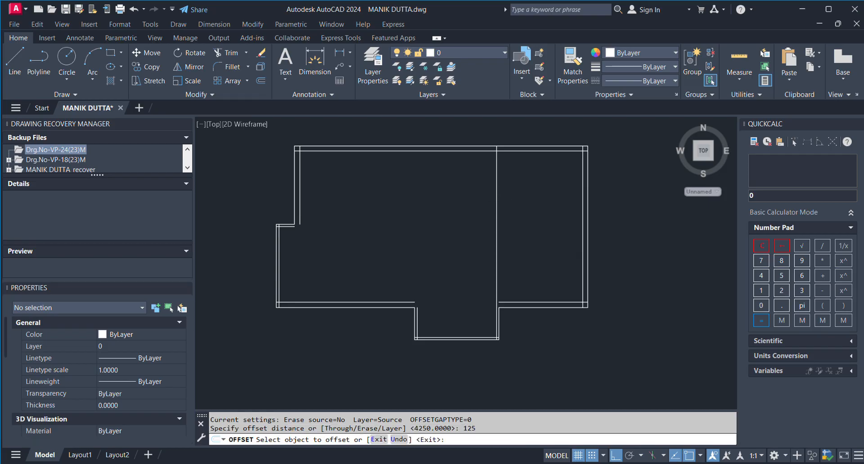
pyautogui.click(495, 190)
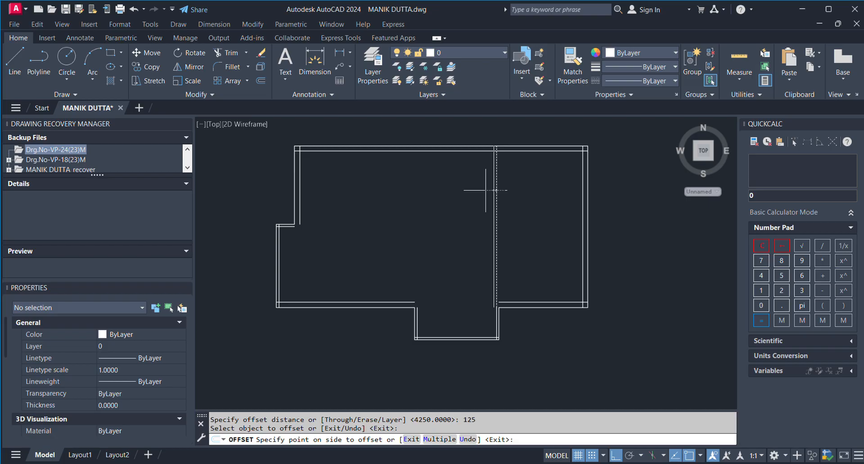
pyautogui.click(459, 190)
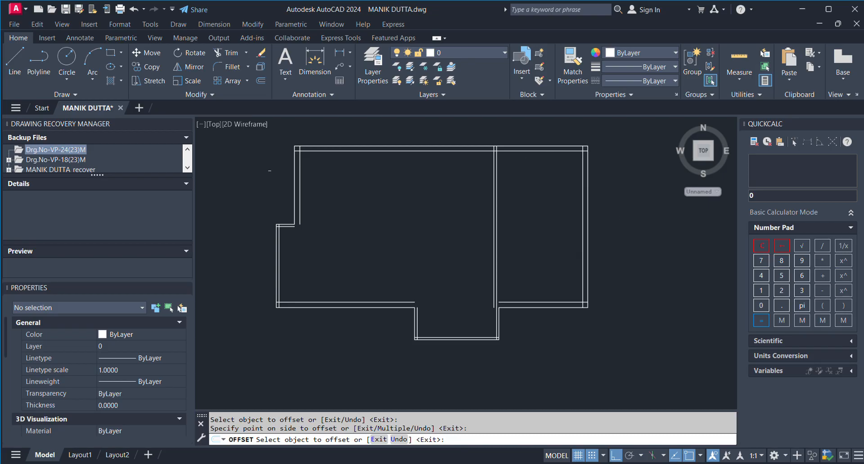
pyautogui.press('Return')
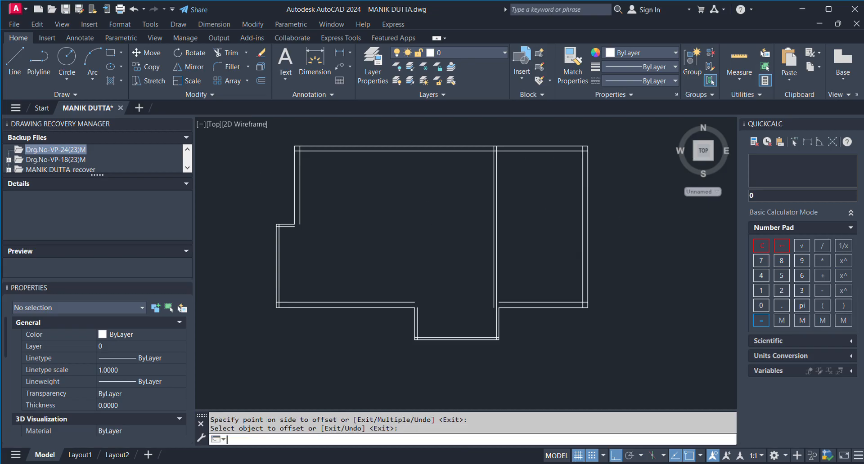
# Offset the partition wall's left line 1800 units to the left, and end the command
pyautogui.press('Return')
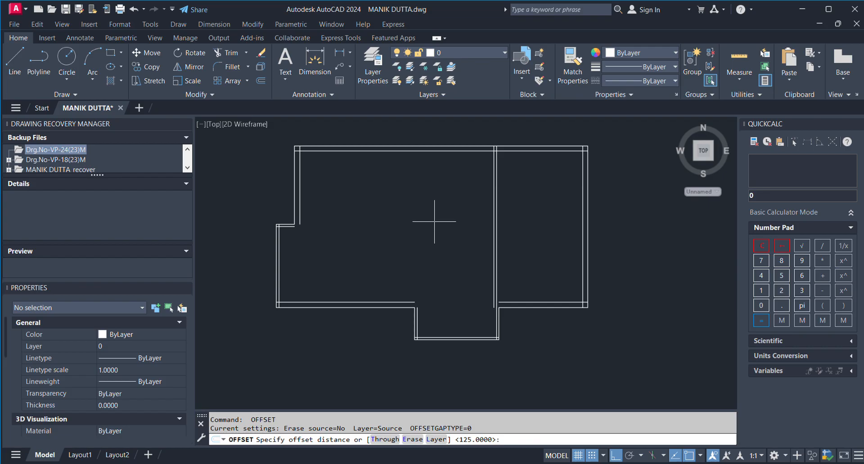
pyautogui.write('1800')
pyautogui.press('Return')
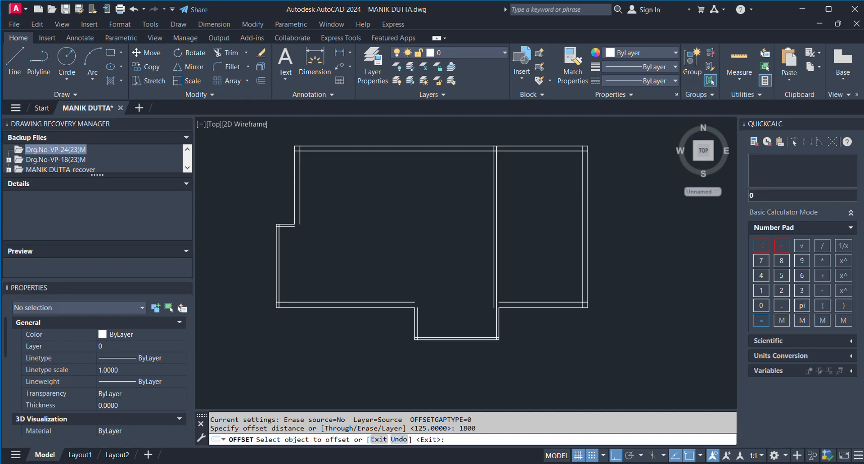
pyautogui.click(495, 187)
pyautogui.click(400, 188)
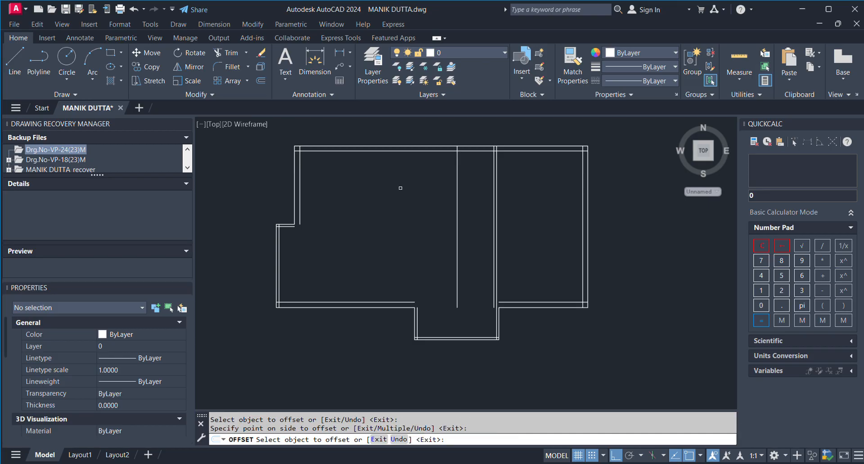
pyautogui.press('Return')
pyautogui.press('Return')
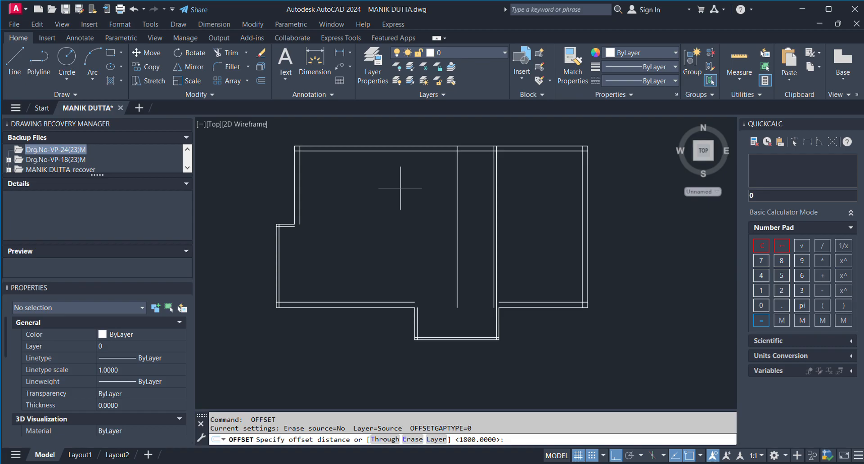
pyautogui.press('Escape')
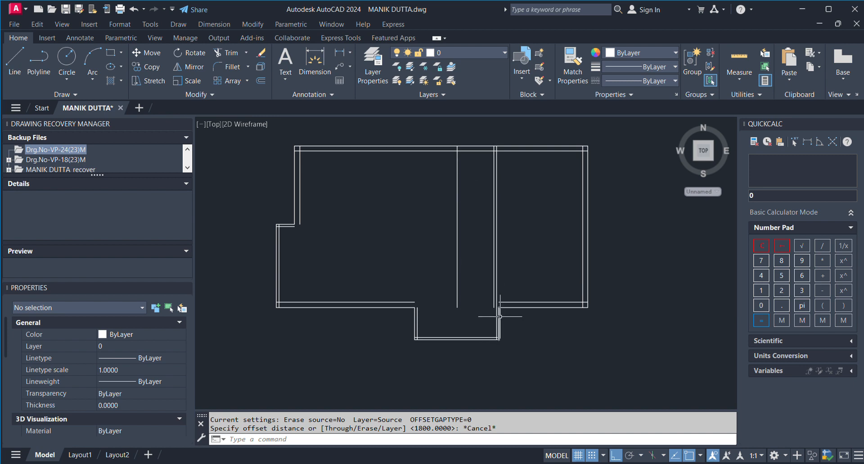
# Offset the leftmost interior vertical line 125 units to the left to form the second partition wall
pyautogui.click(260, 81)
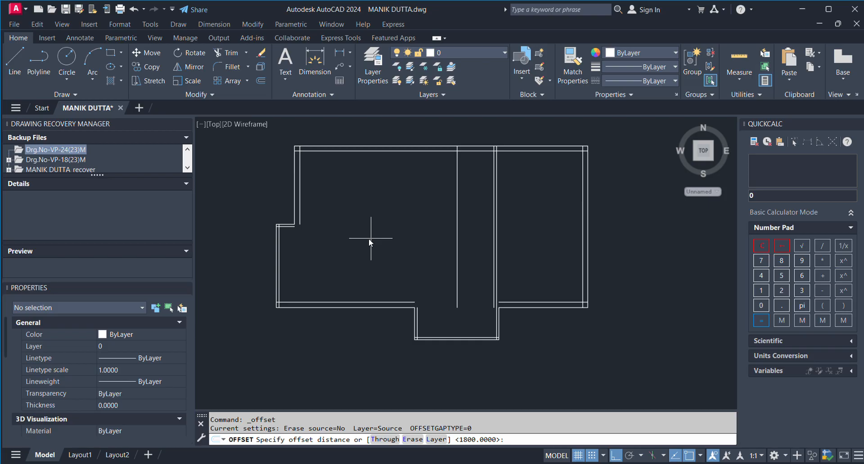
pyautogui.write('125')
pyautogui.press('Return')
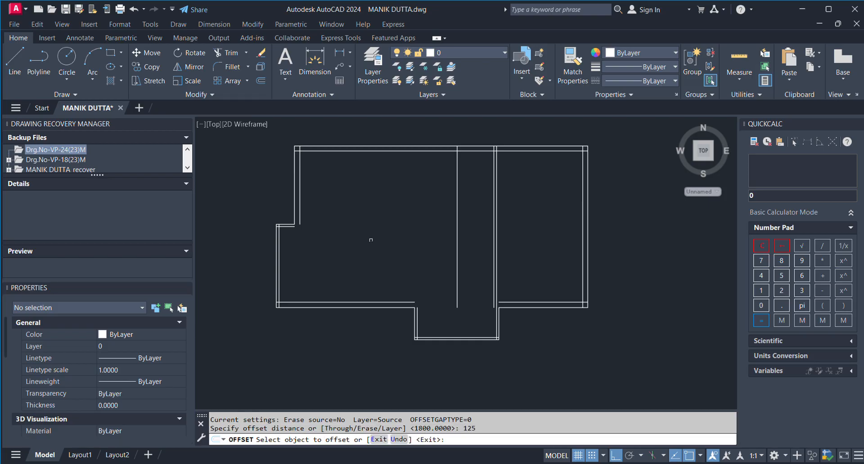
pyautogui.click(456, 201)
pyautogui.click(391, 213)
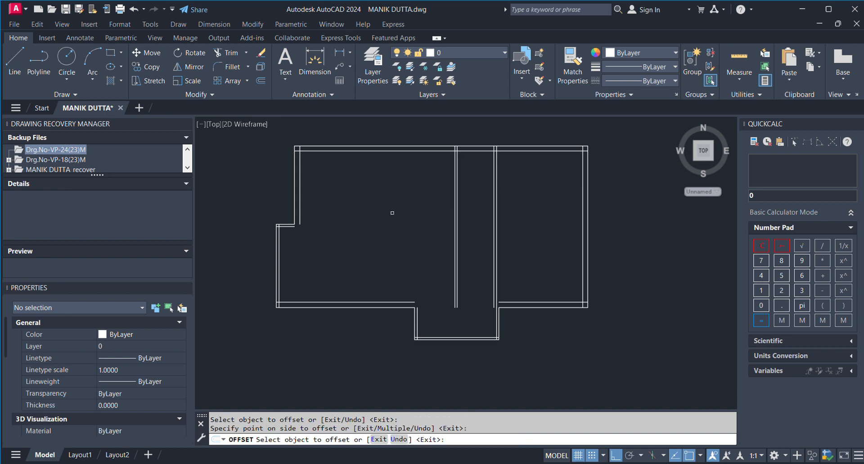
pyautogui.press('Return')
# Offset the second partition wall's left line 1675 units to the left
pyautogui.press('Return')
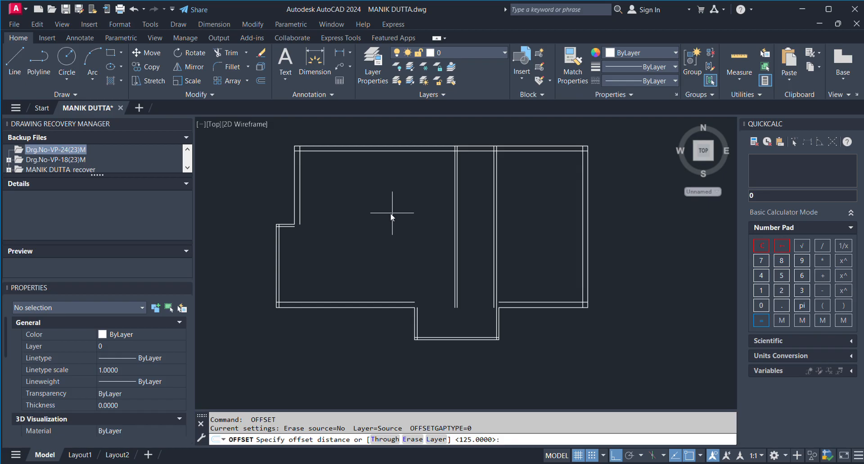
pyautogui.write('1675')
pyautogui.press('Return')
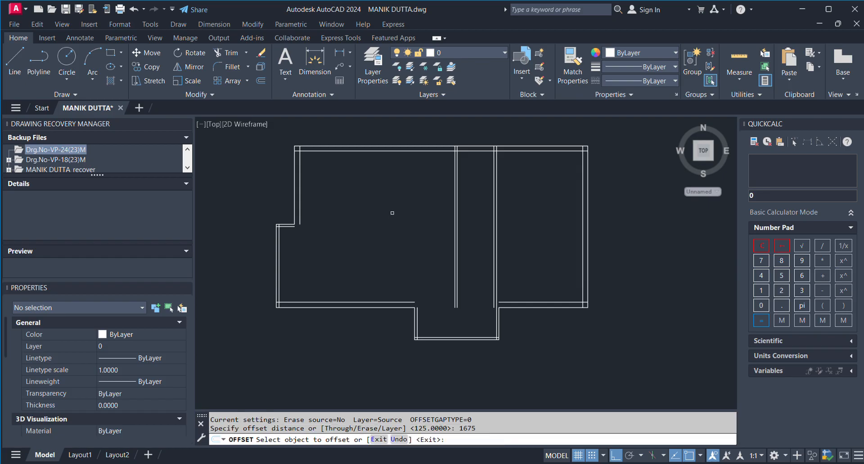
pyautogui.click(454, 169)
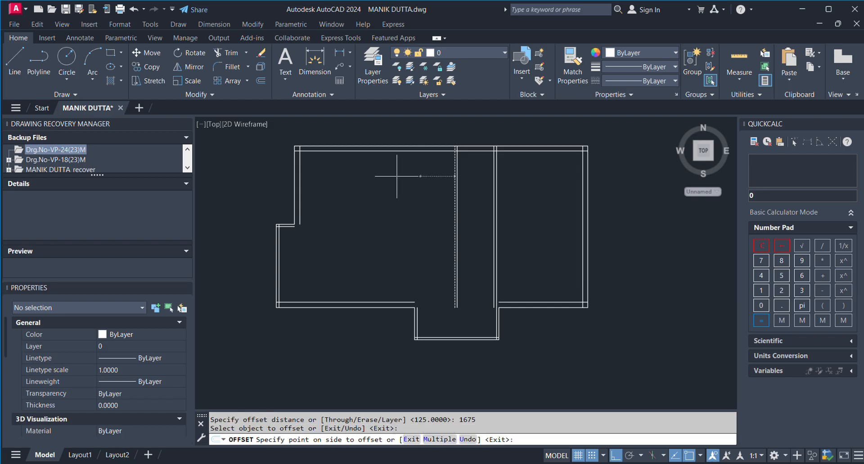
pyautogui.click(353, 177)
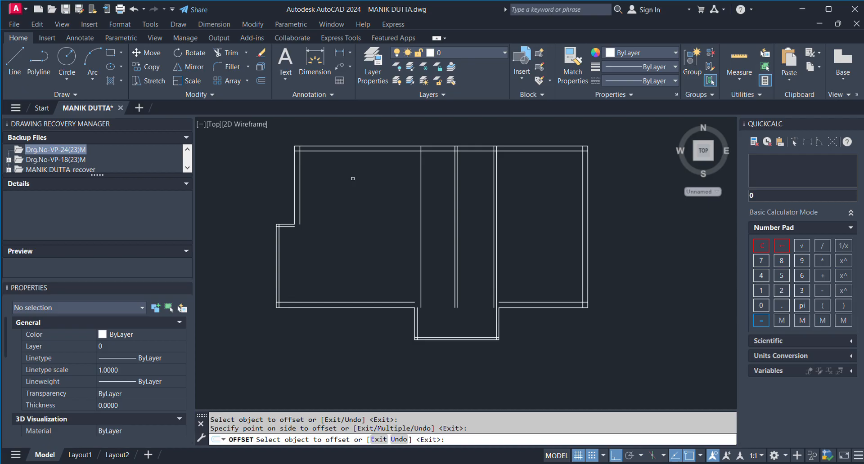
pyautogui.press('Return')
# Offset the new leftmost interior vertical line 125 units to the left to form the third partition wall
pyautogui.press('Return')
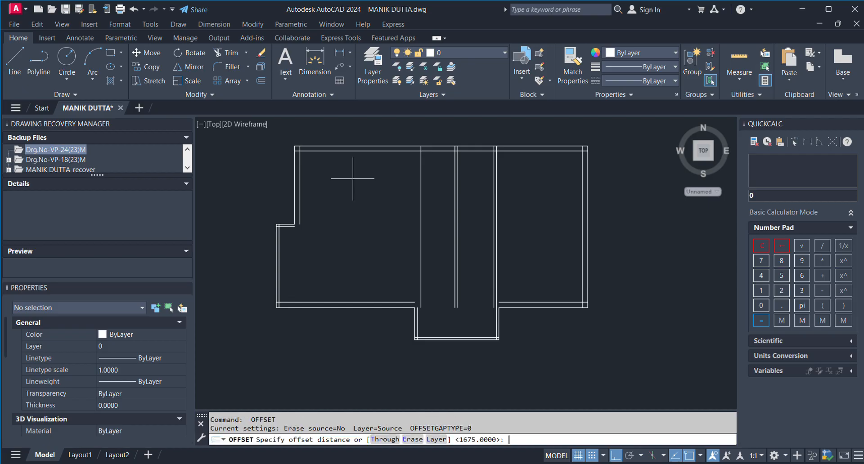
pyautogui.write('125')
pyautogui.press('Return')
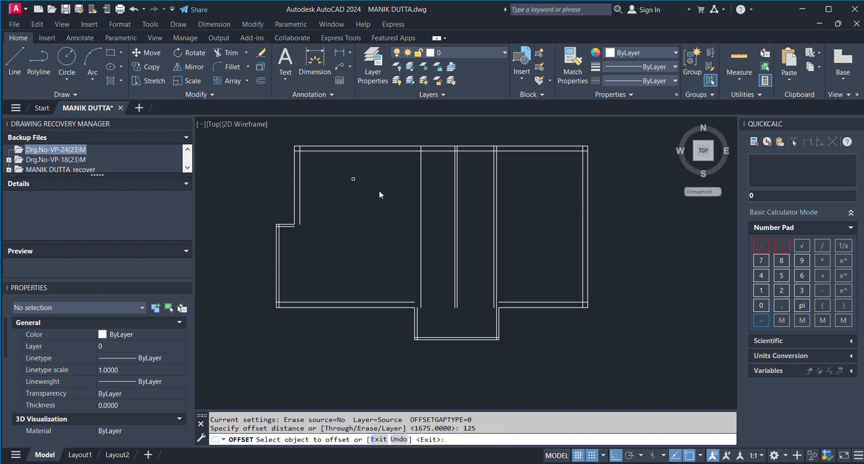
pyautogui.click(421, 189)
pyautogui.click(301, 204)
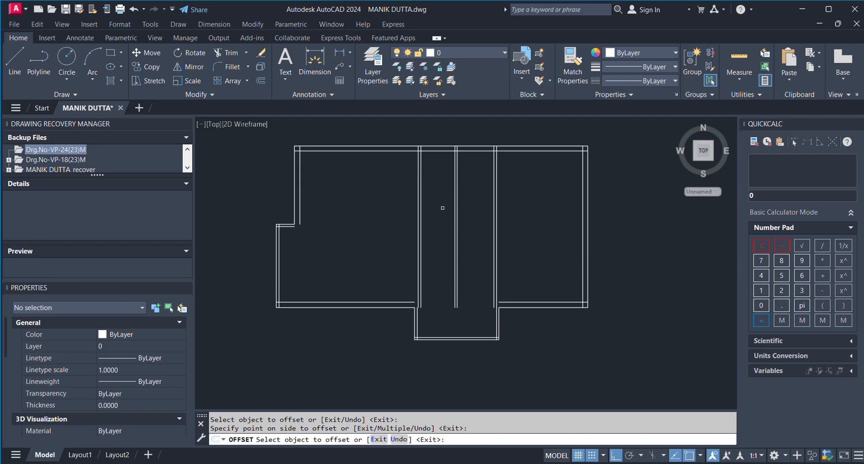
pyautogui.press('Return')
# Offset the third partition wall's left line 1400 units to the left
pyautogui.press('Return')
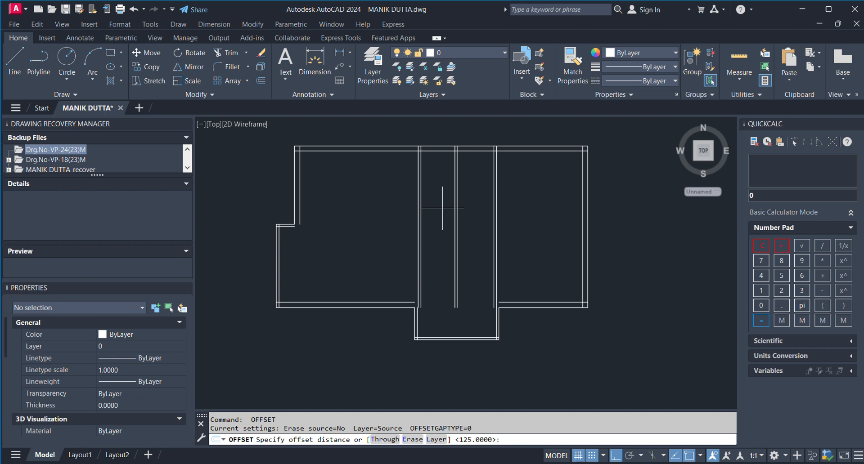
pyautogui.write('1400')
pyautogui.press('Return')
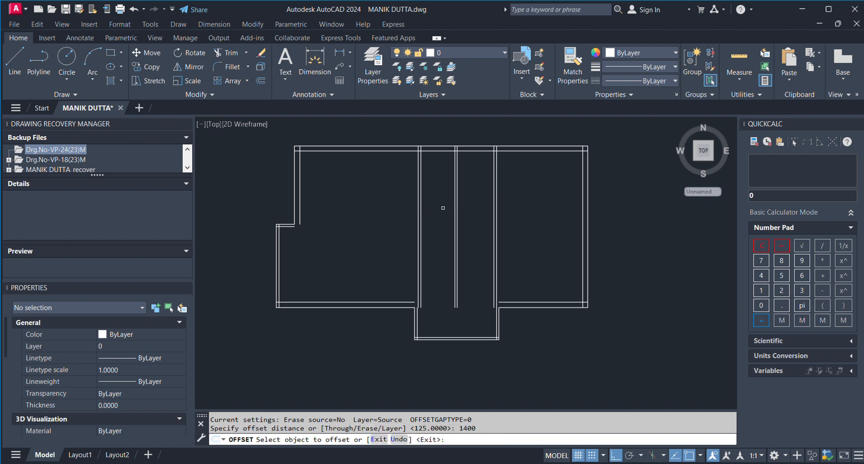
pyautogui.click(418, 178)
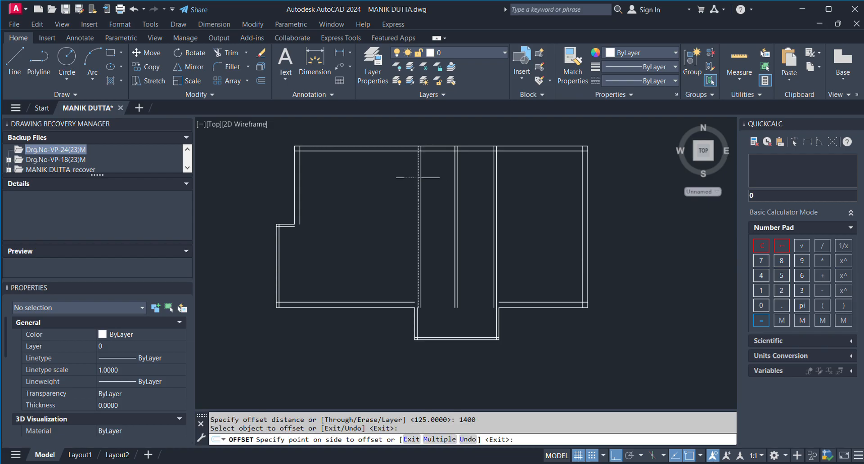
pyautogui.click(328, 180)
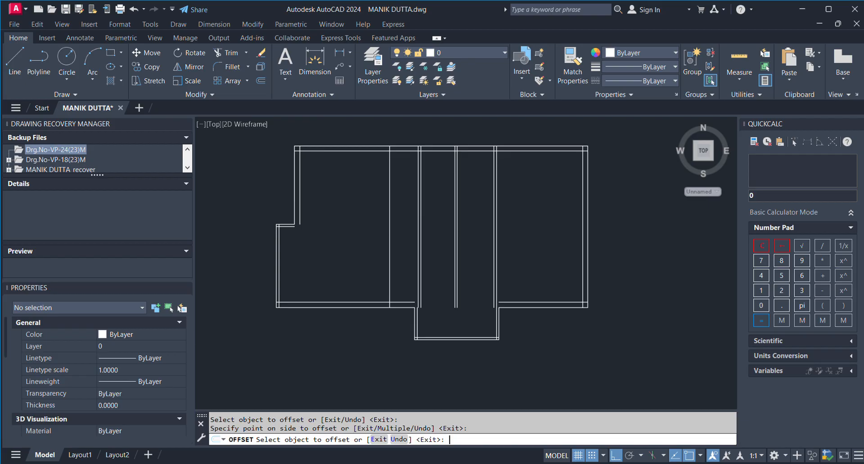
pyautogui.press('Return')
# Offset the new leftmost interior vertical line 125 units to the left to form the fourth partition wall, and end the command
pyautogui.press('Return')
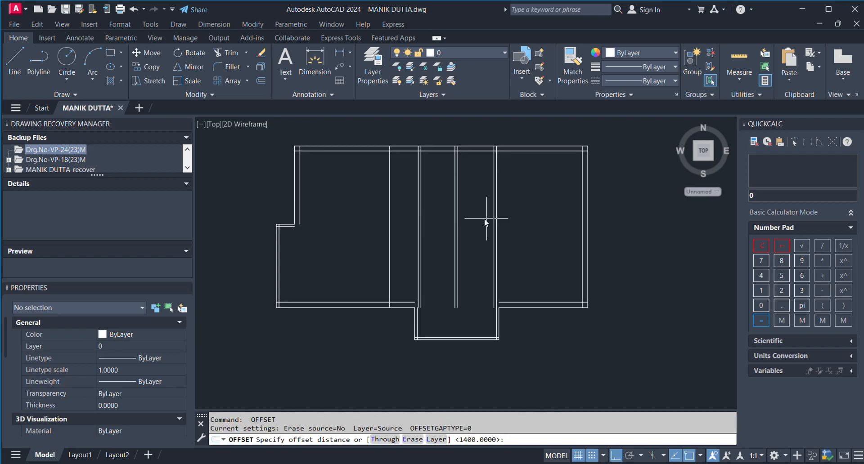
pyautogui.write('125')
pyautogui.press('Return')
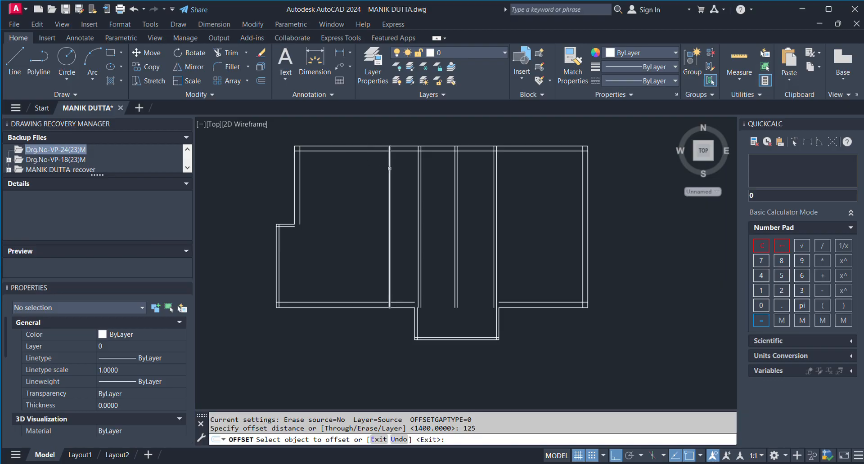
pyautogui.click(389, 170)
pyautogui.click(339, 173)
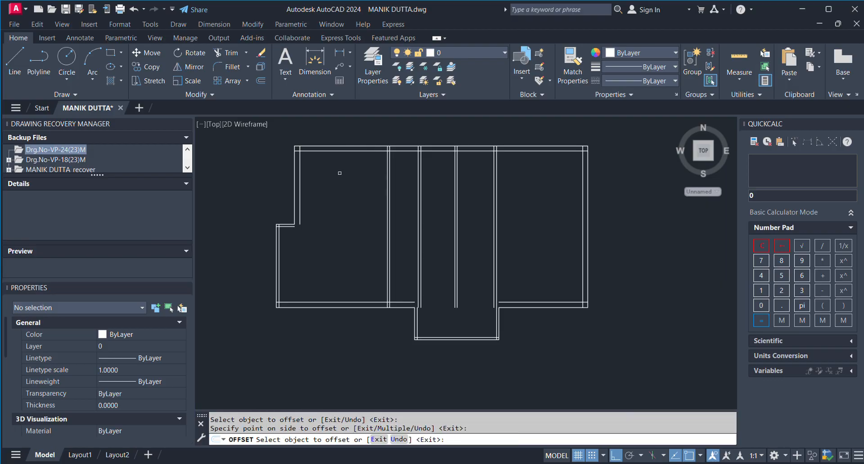
pyautogui.scroll(2, 441, 176)
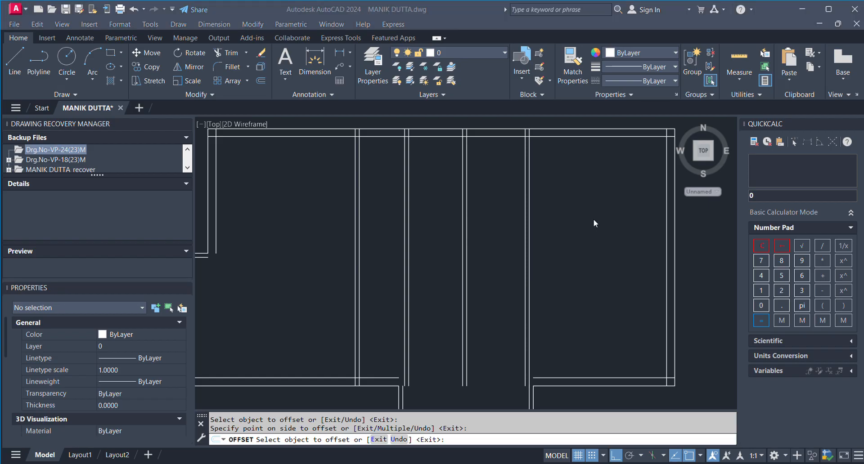
pyautogui.click(858, 101)
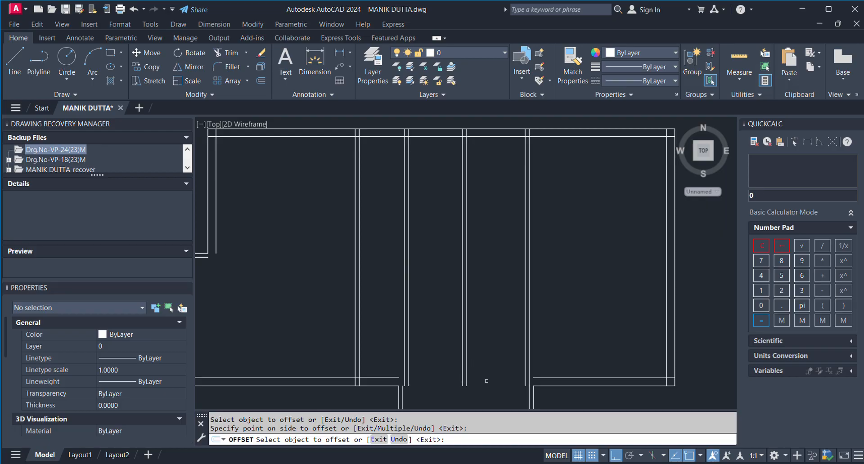
pyautogui.press('Escape')
pyautogui.press('Escape')
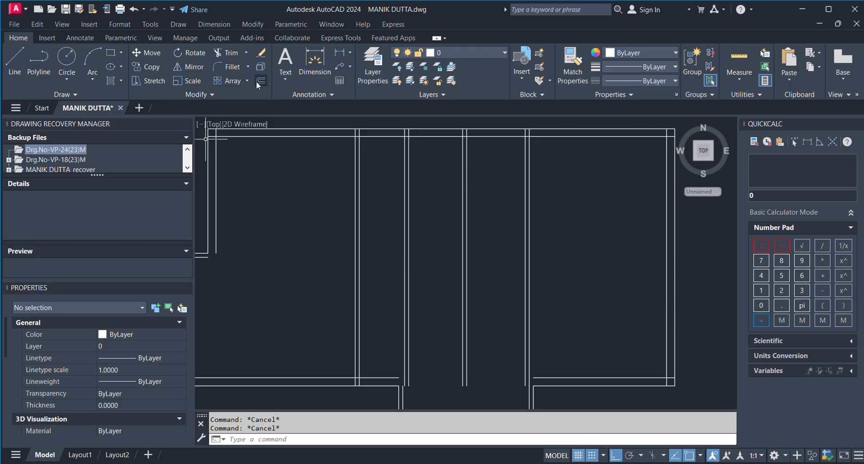
pyautogui.click(261, 81)
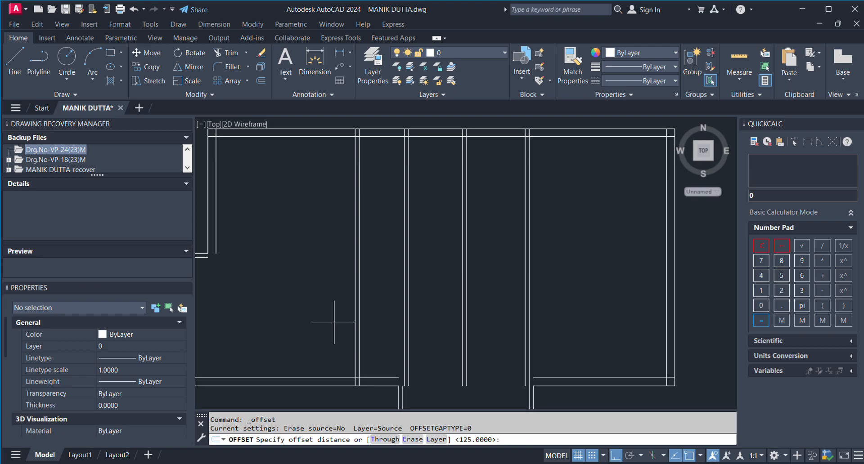
pyautogui.write('4250')
pyautogui.press('Return')
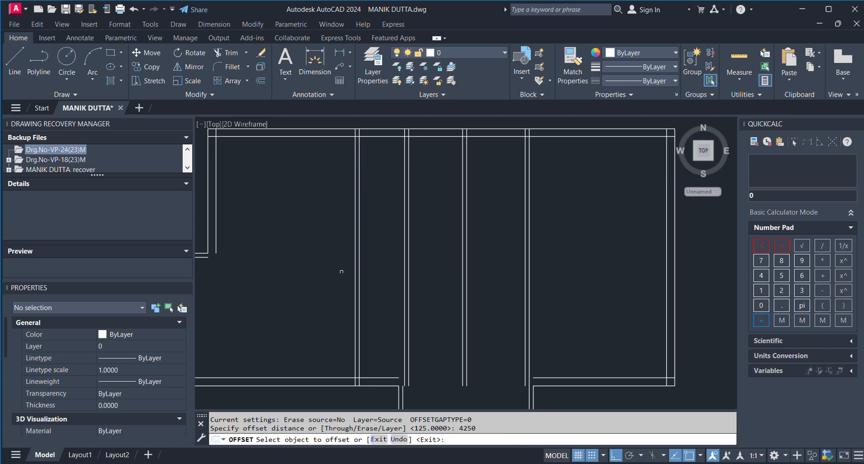
pyautogui.click(356, 187)
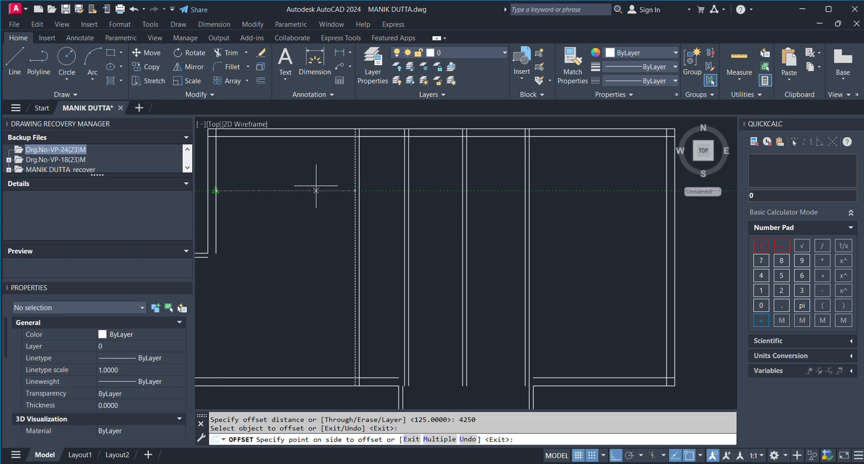
pyautogui.press('Escape')
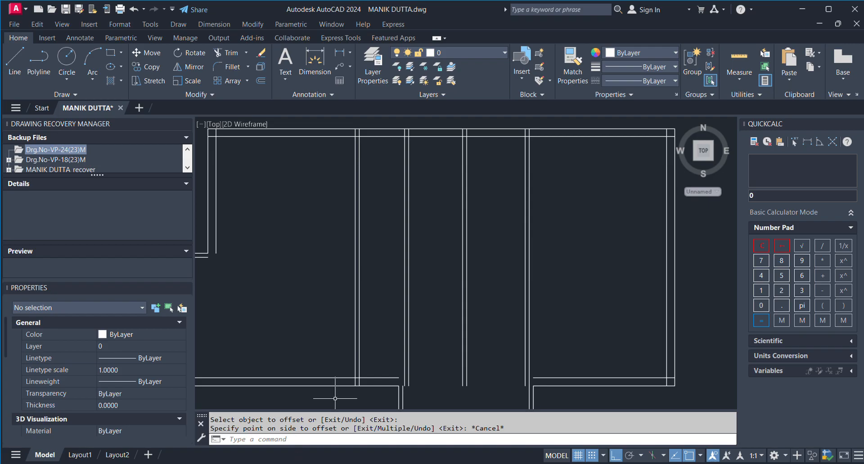
pyautogui.click(304, 227)
pyautogui.click(231, 66)
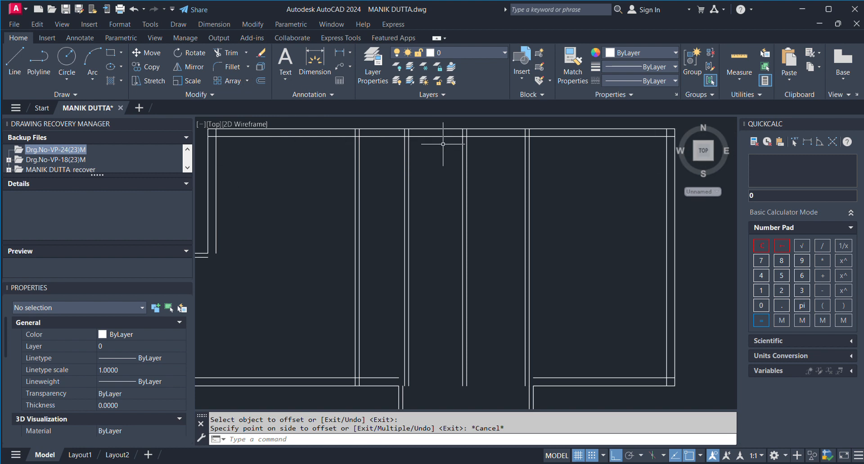
# Offset the inner line of the long upper wall 2575 units downward, and end the command
pyautogui.click(261, 81)
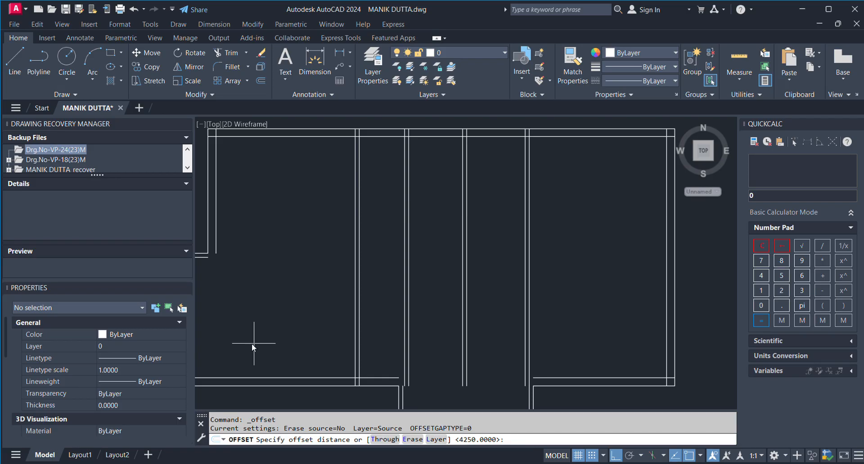
pyautogui.write('2575')
pyautogui.press('Return')
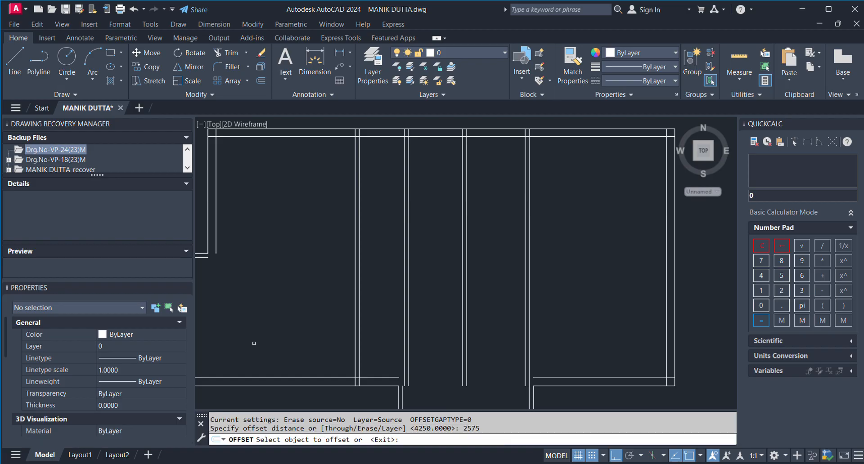
pyautogui.click(435, 135)
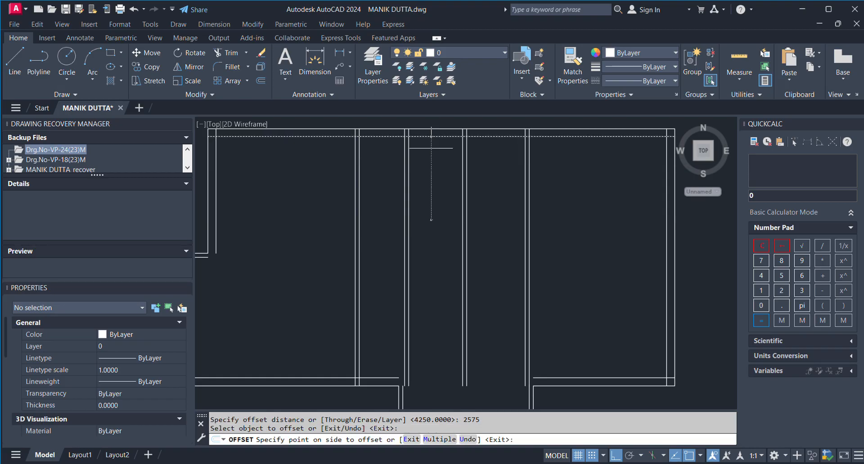
pyautogui.click(429, 266)
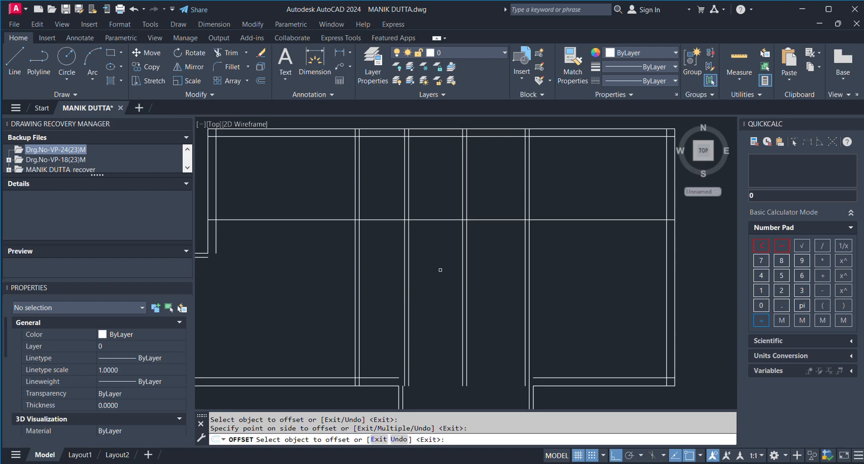
pyautogui.press('Return')
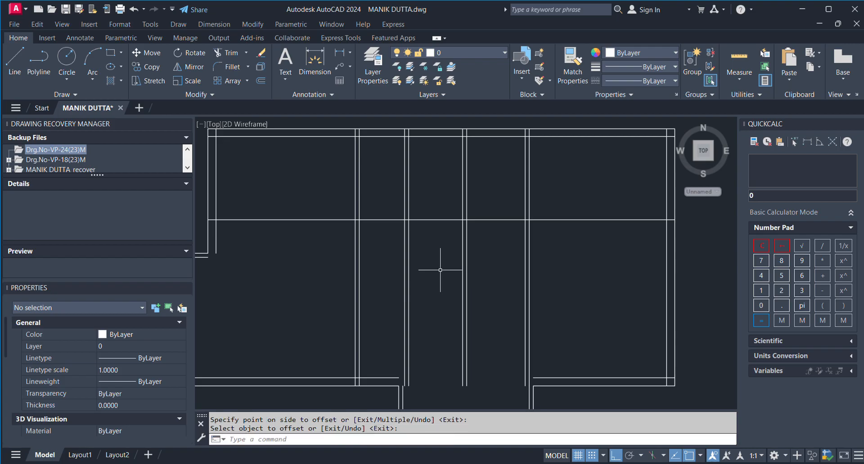
pyautogui.press('Return')
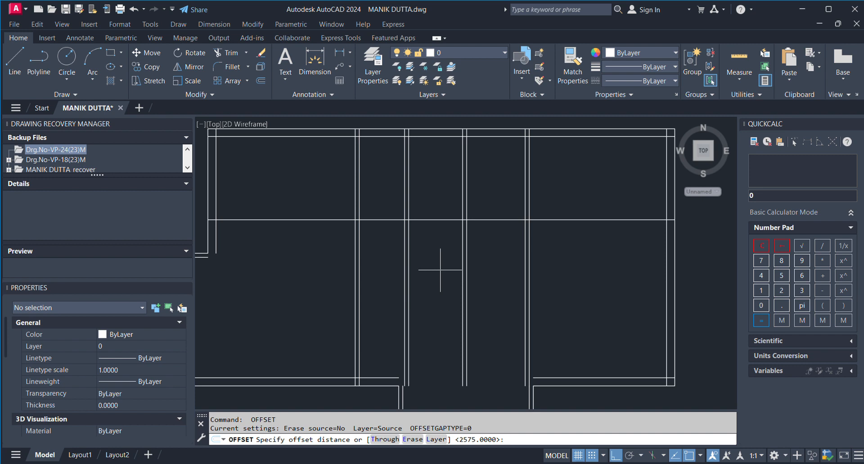
pyautogui.press('Return')
pyautogui.press('Return')
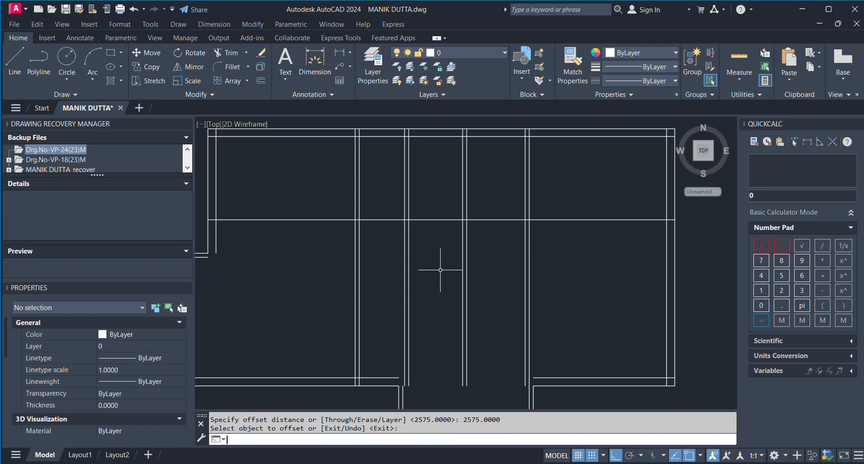
pyautogui.press('Return')
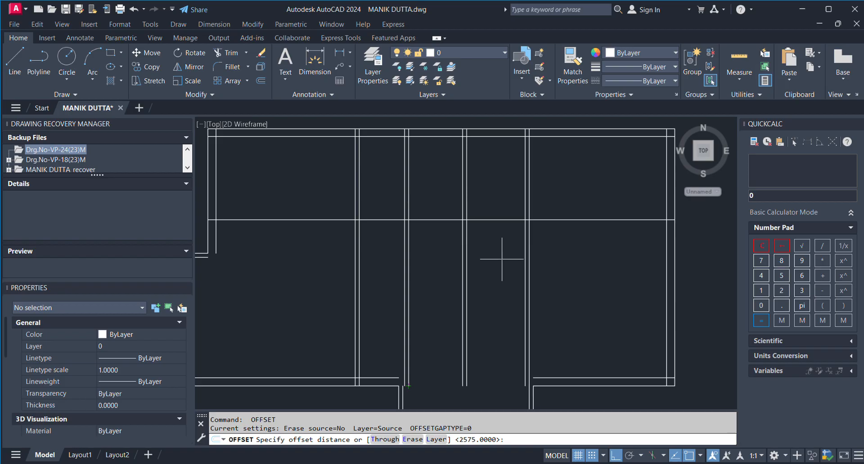
pyautogui.press('Return')
pyautogui.press('Return')
pyautogui.write('o')
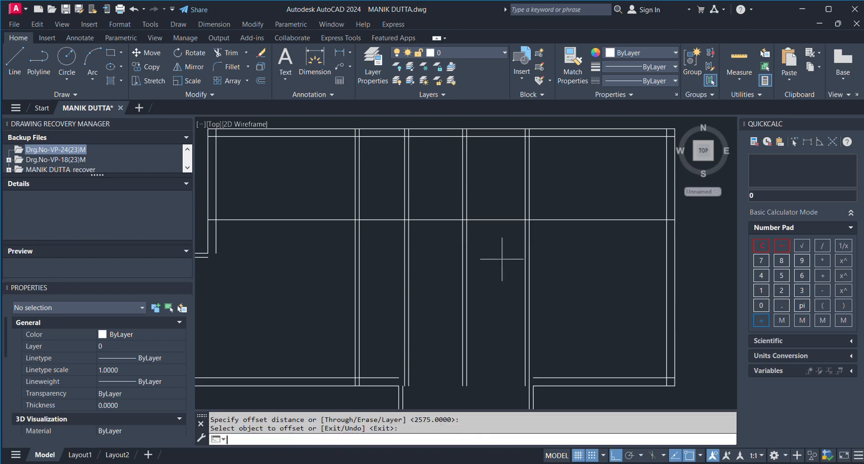
pyautogui.press('Return')
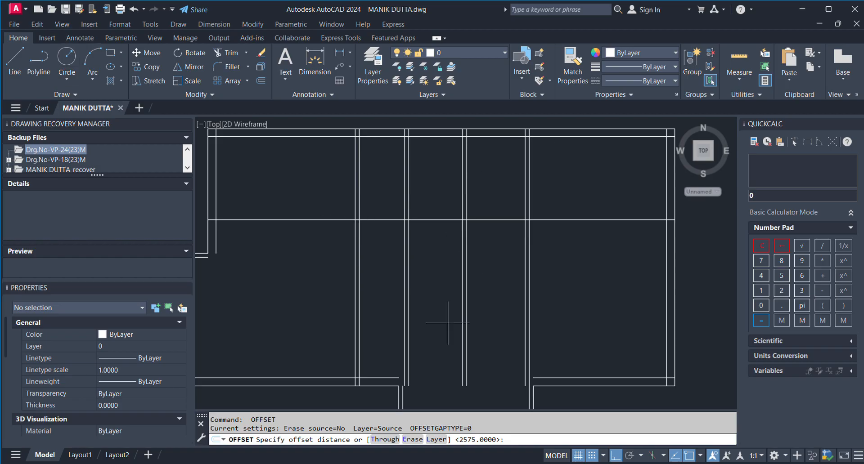
# Offset the new horizontal interior line 125 units downward to form the upper horizontal partition wall, and end the command
pyautogui.press('Escape')
pyautogui.press('Escape')
pyautogui.press('Escape')
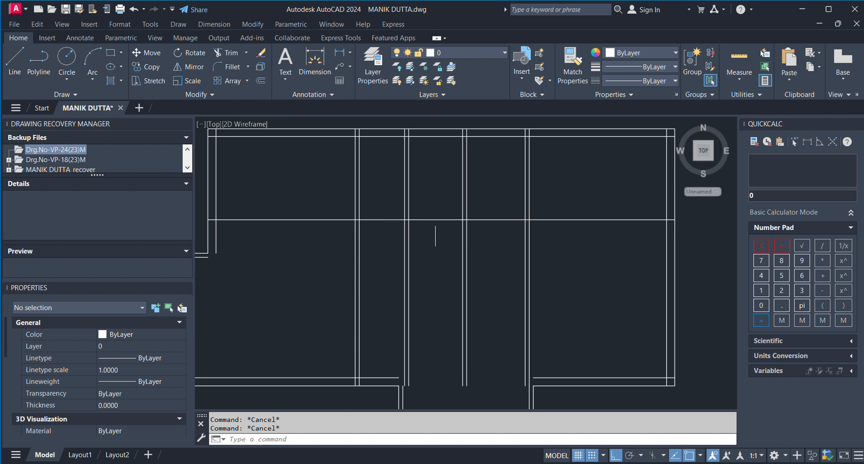
pyautogui.scroll(3, 436, 236)
pyautogui.scroll(-3, 480, 227)
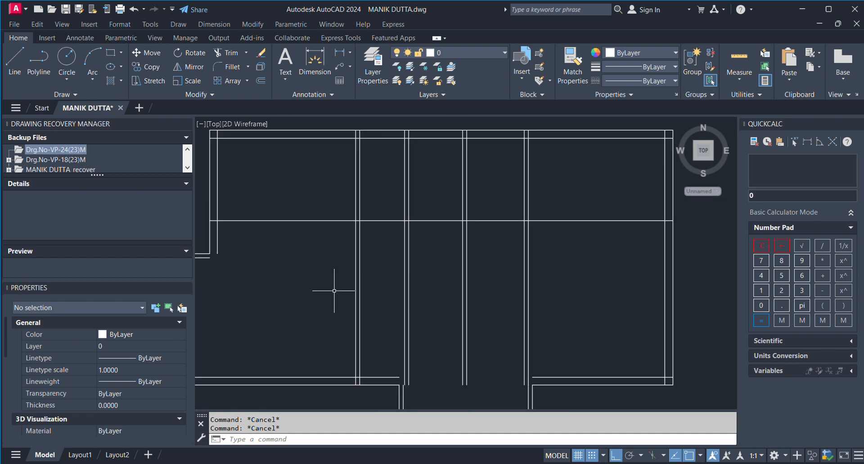
pyautogui.click(259, 82)
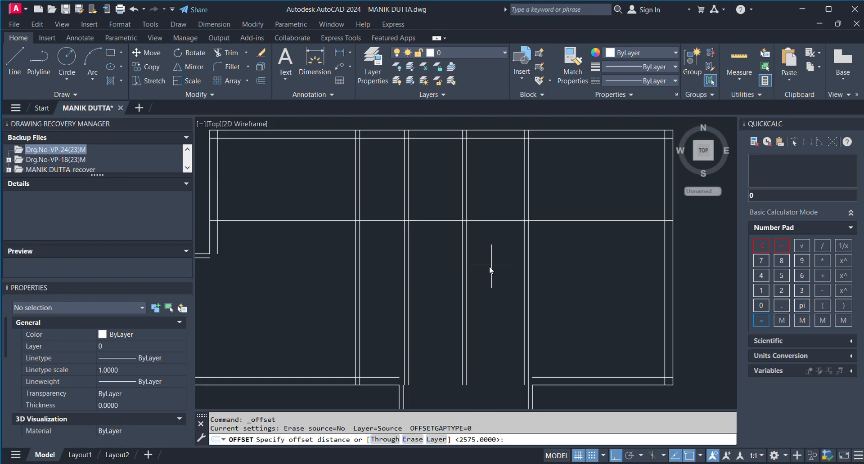
pyautogui.write('125')
pyautogui.press('Return')
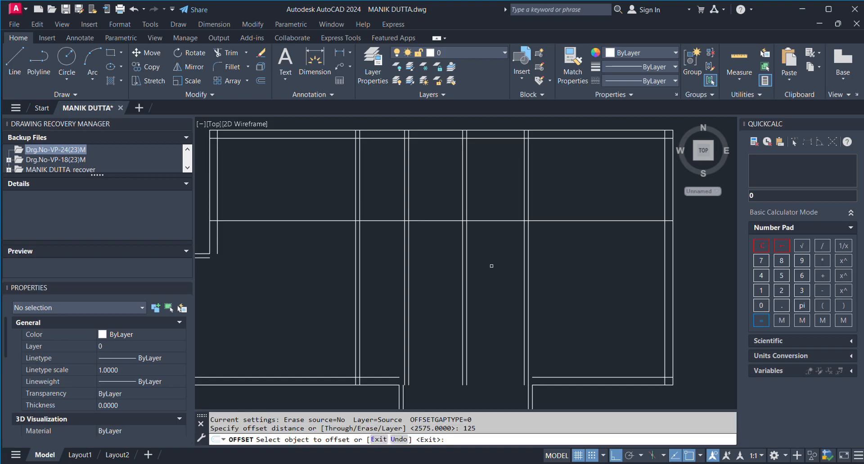
pyautogui.click(442, 221)
pyautogui.click(428, 305)
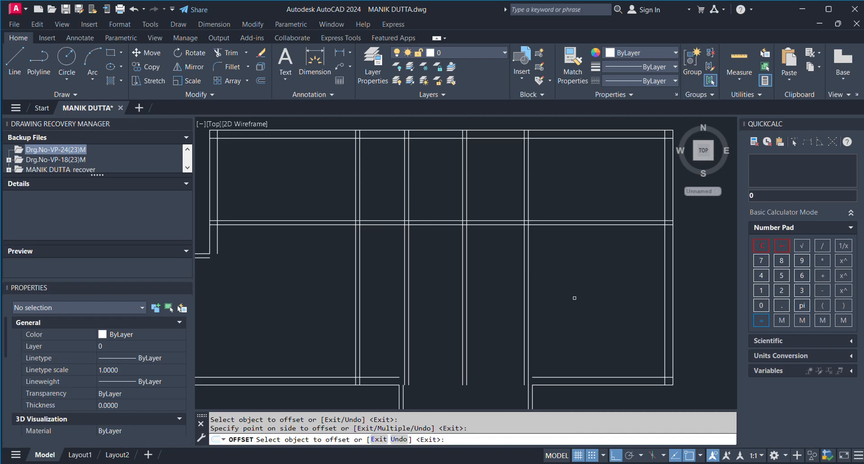
pyautogui.press('Return')
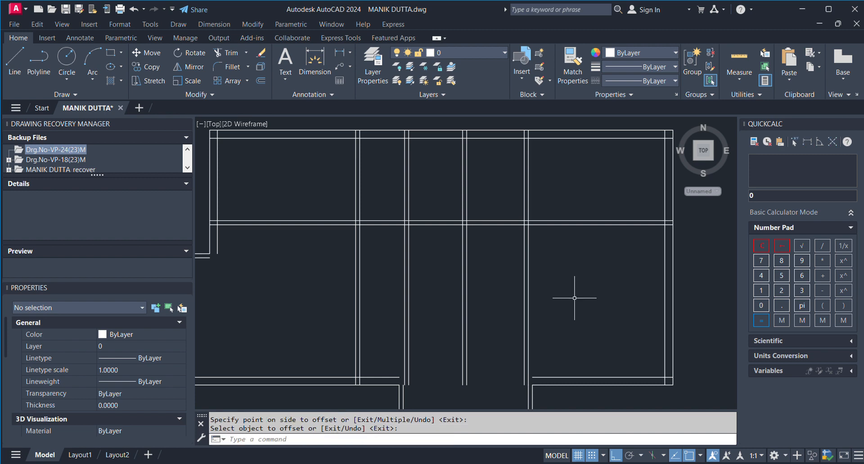
# Offset the lower line of the horizontal partition wall 900 units downward, and end the command
pyautogui.press('Return')
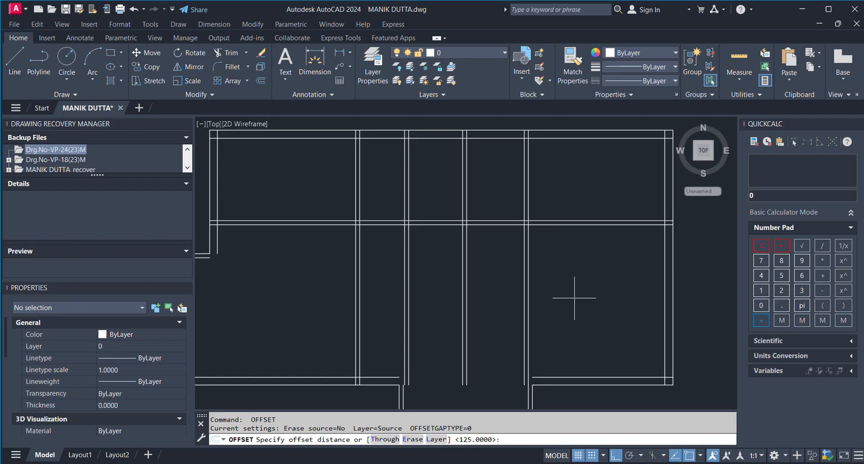
pyautogui.write('900')
pyautogui.press('Return')
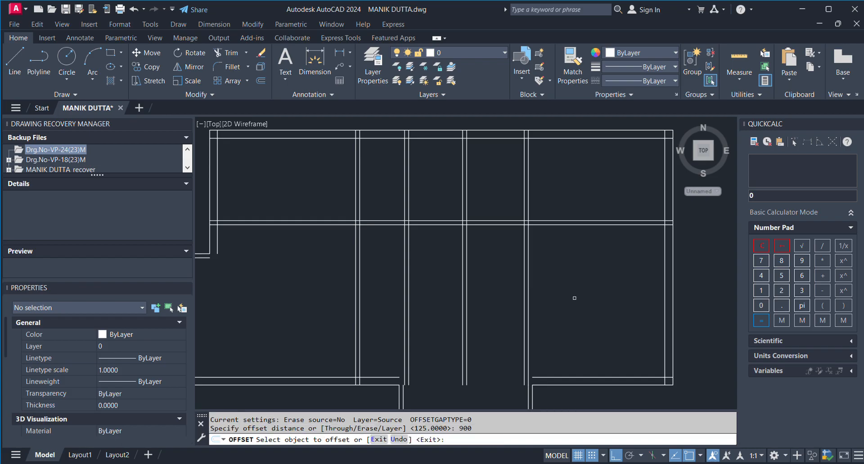
pyautogui.click(438, 223)
pyautogui.click(439, 283)
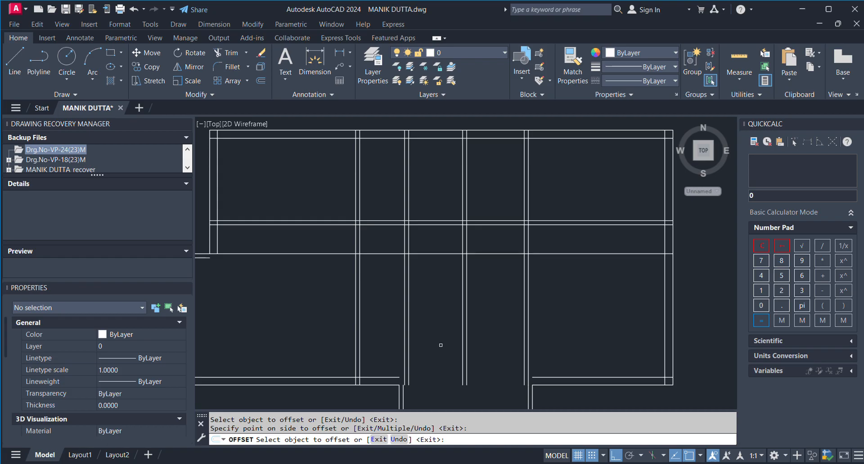
pyautogui.press('Return')
# Offset the lowest horizontal interior line 125 units downward, offset the resulting line another 125 units downward, and end the command
pyautogui.press('Return')
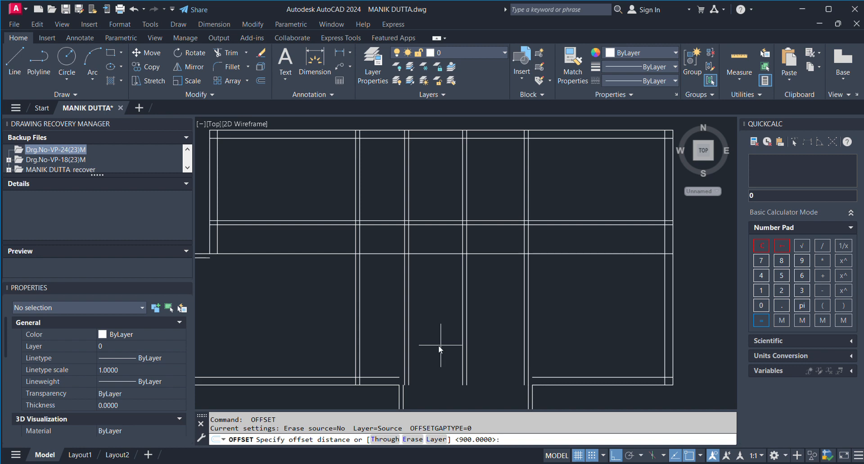
pyautogui.write('125')
pyautogui.press('Return')
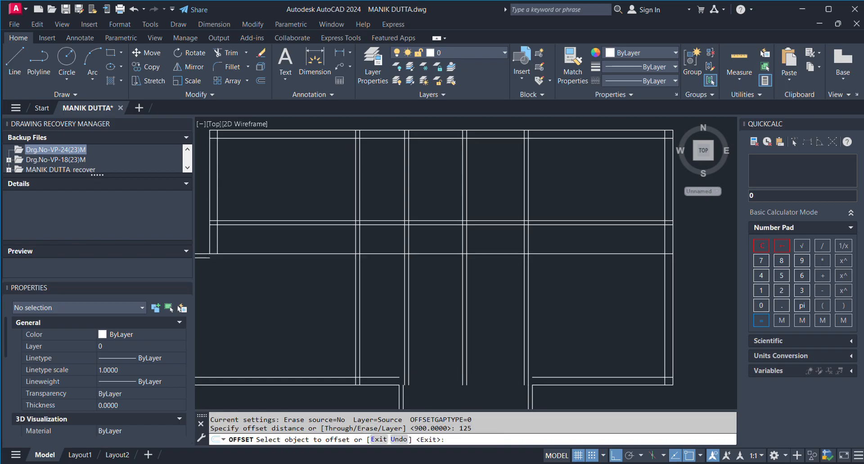
pyautogui.click(390, 254)
pyautogui.click(387, 299)
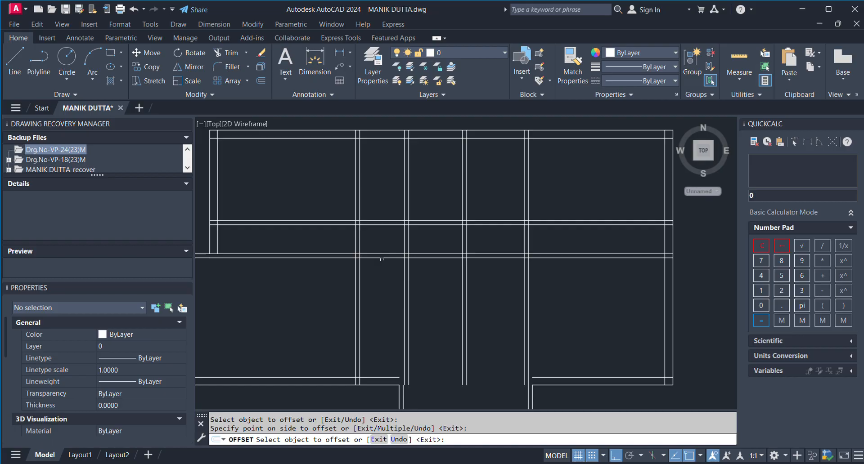
pyautogui.click(382, 259)
pyautogui.click(384, 292)
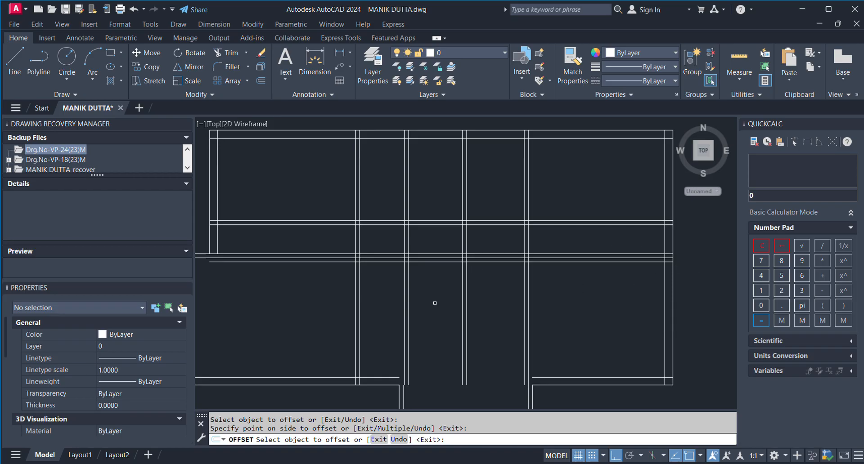
pyautogui.press('Escape')
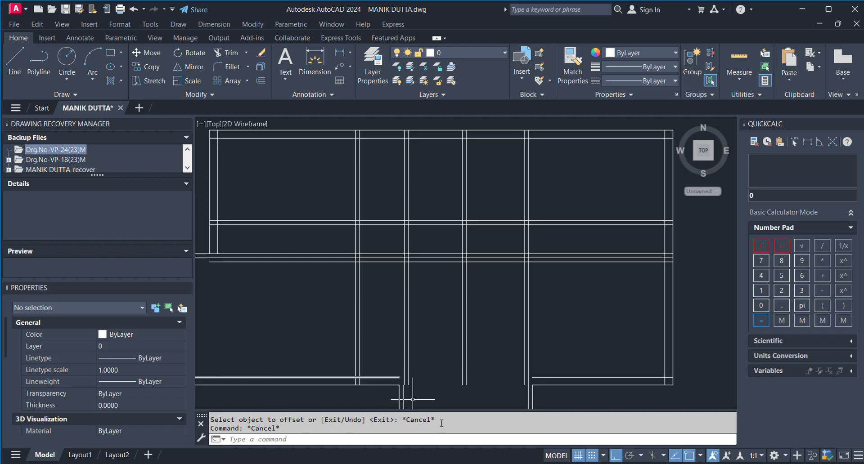
# Erase the two lowest horizontal interior lines made by the 125-unit offsets
pyautogui.click(260, 54)
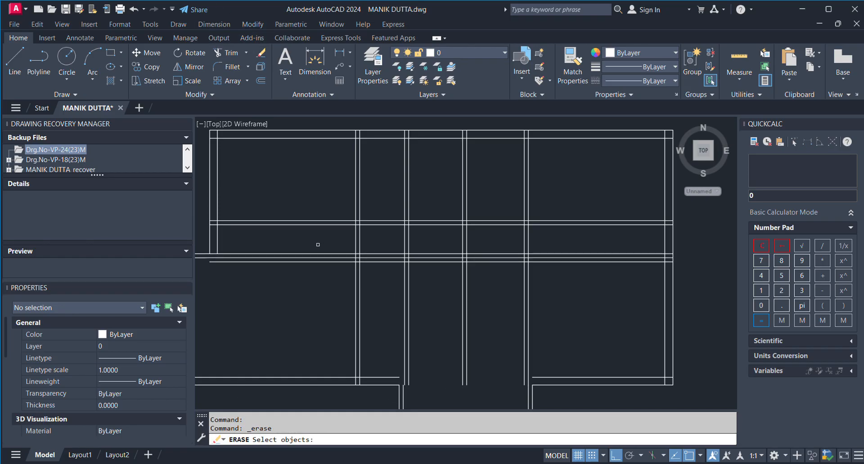
pyautogui.click(311, 260)
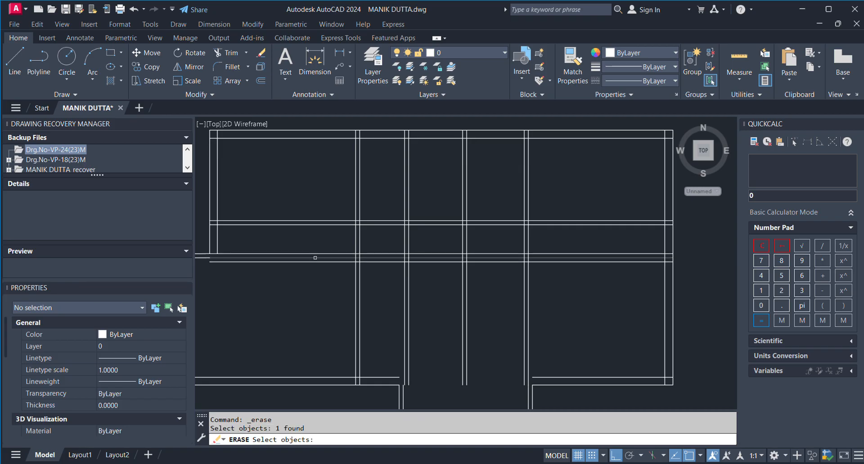
pyautogui.click(312, 261)
pyautogui.press('Return')
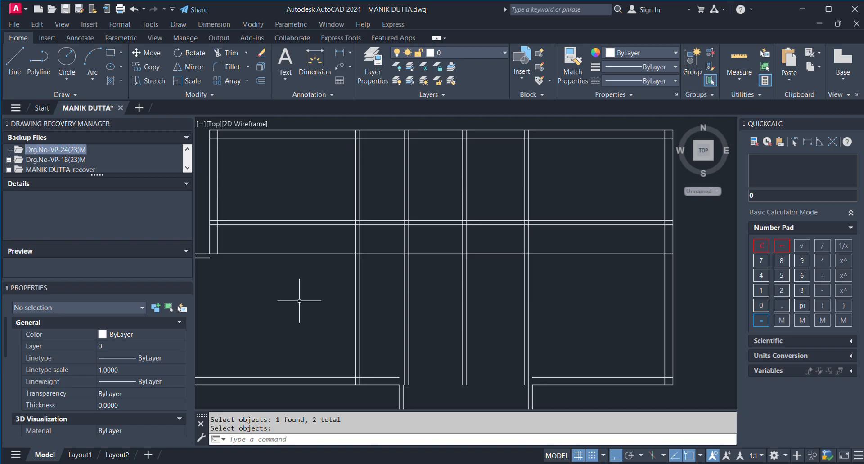
# Offset the remaining lowest horizontal interior line 125 units downward, and repeat the offset from the resulting line
pyautogui.click(260, 81)
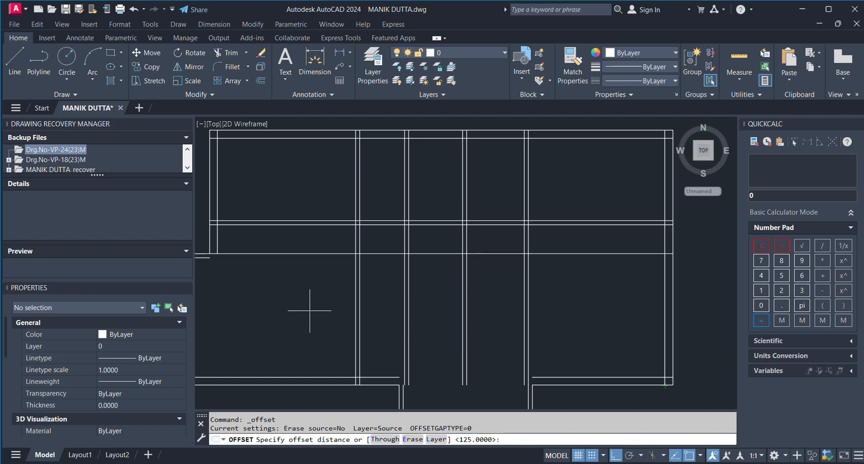
pyautogui.press('Return')
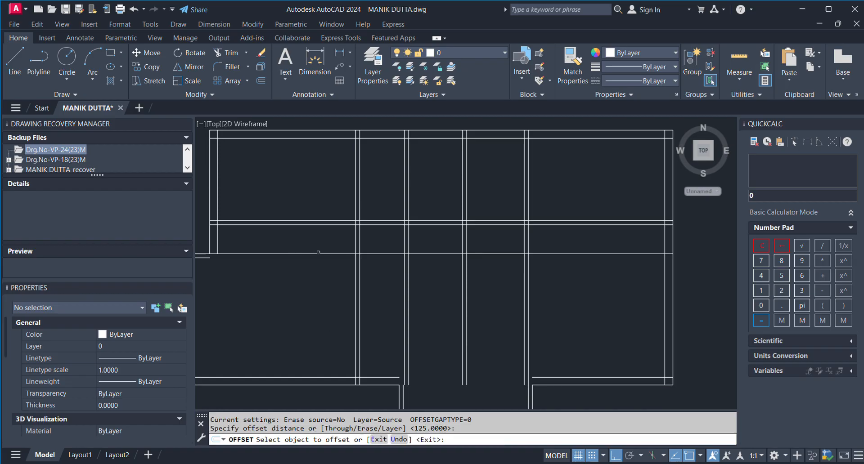
pyautogui.click(318, 253)
pyautogui.click(313, 316)
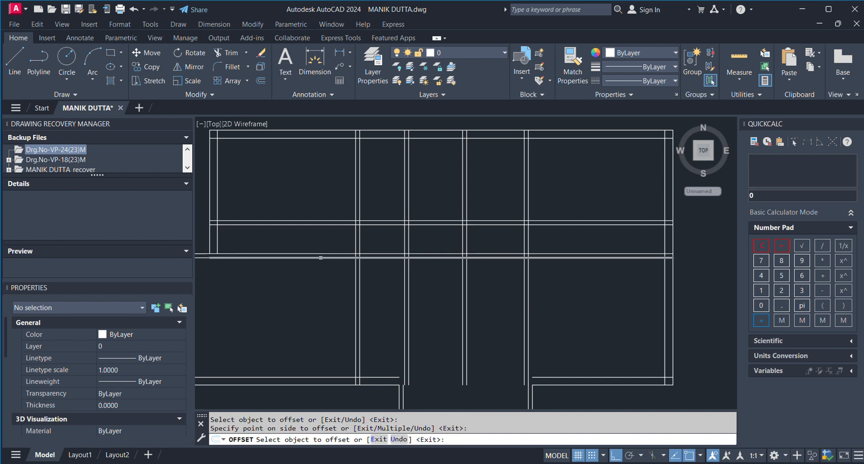
pyautogui.click(320, 258)
pyautogui.click(312, 342)
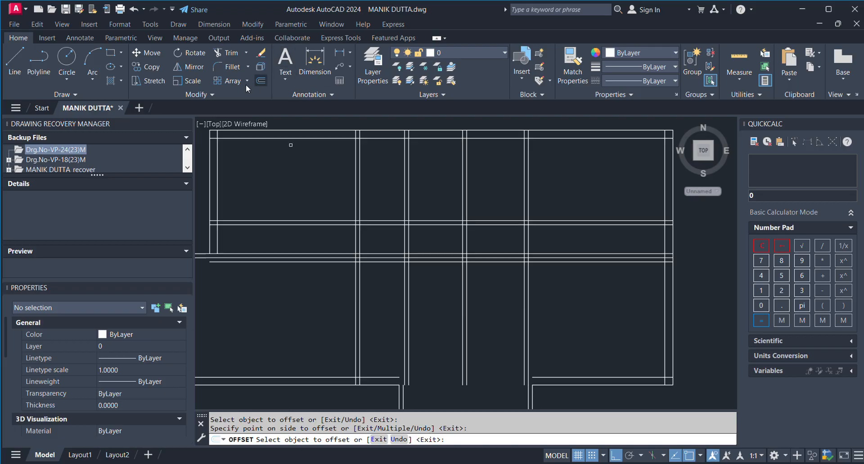
pyautogui.click(258, 83)
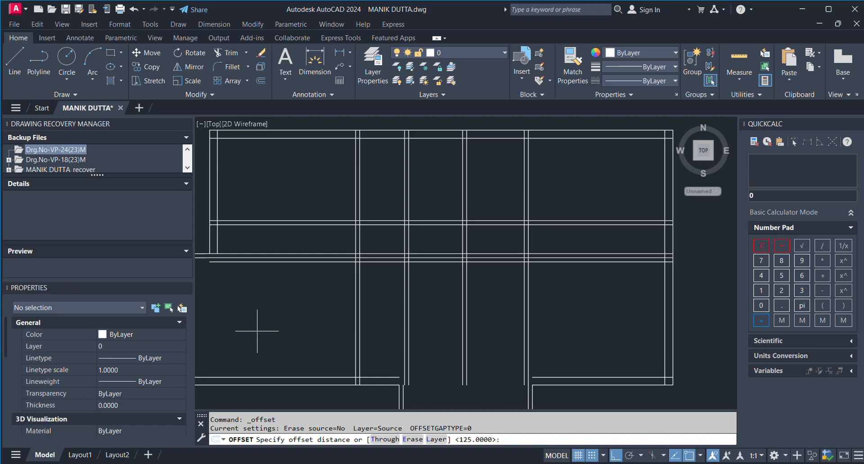
pyautogui.write('3600')
pyautogui.press('Return')
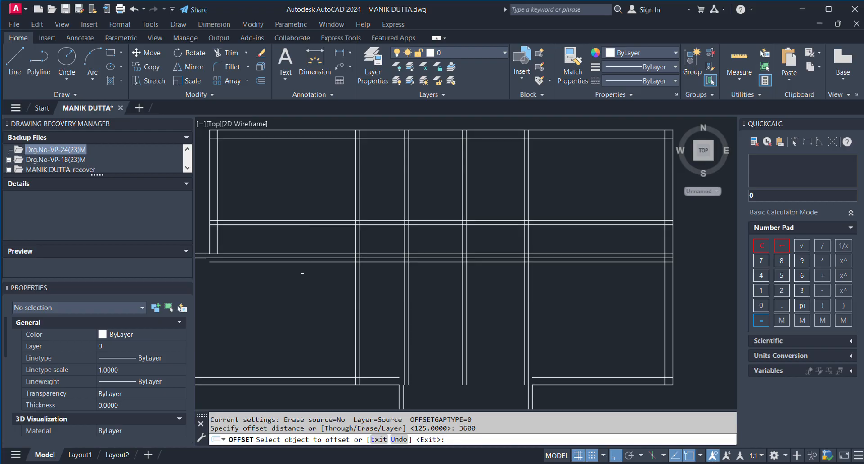
pyautogui.click(291, 262)
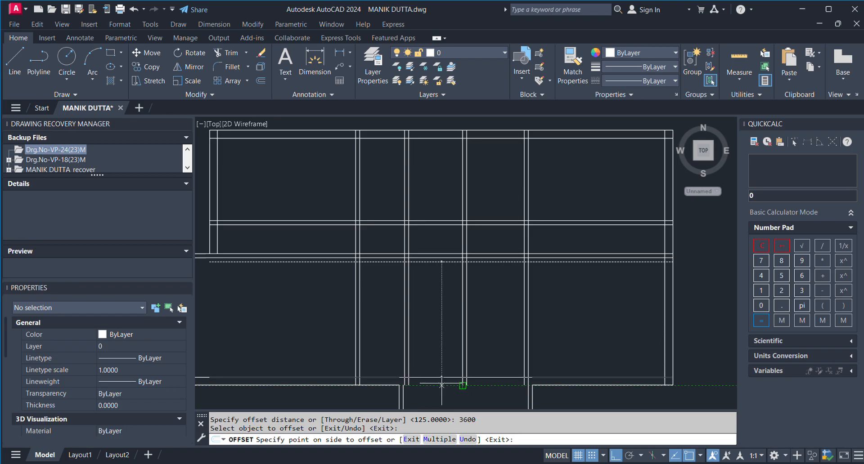
pyautogui.press('Return')
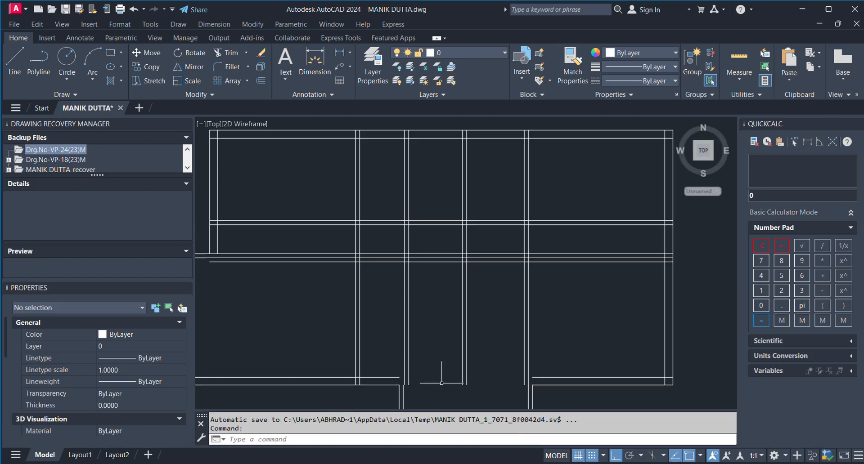
pyautogui.press('Escape')
# Offset the inner line of the lower-left room's left outer wall 2125 units to the right, and end the command
pyautogui.scroll(-3, 487, 286)
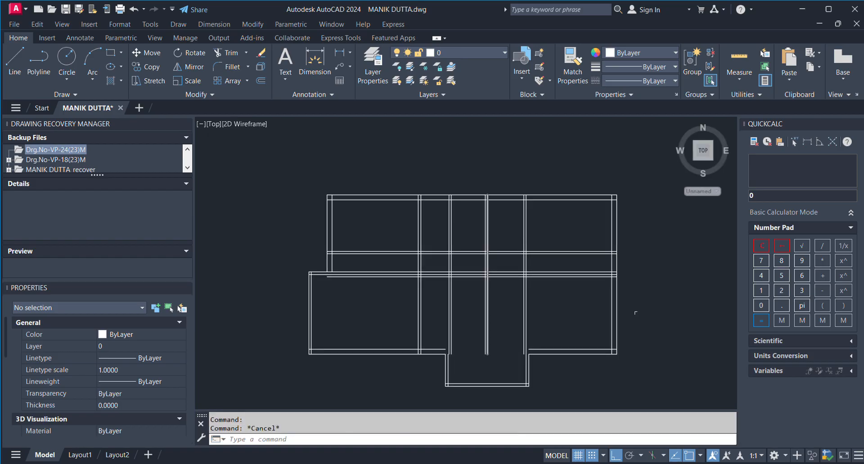
pyautogui.scroll(5, 582, 283)
pyautogui.scroll(-5, 508, 270)
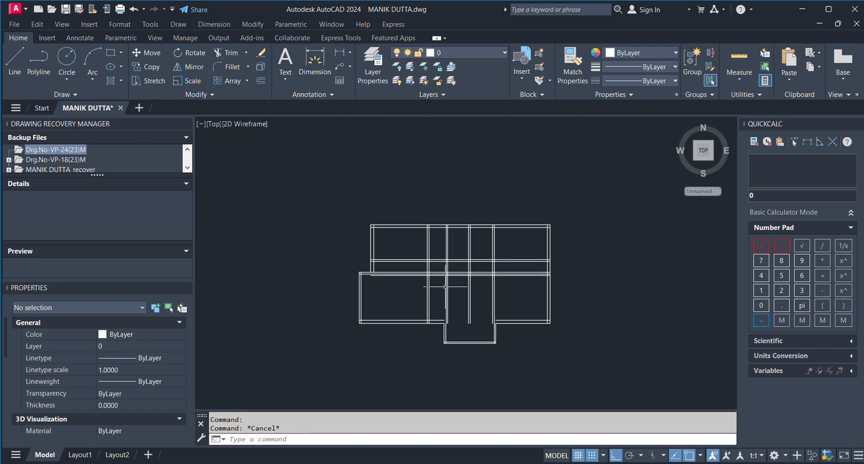
pyautogui.scroll(5, 445, 286)
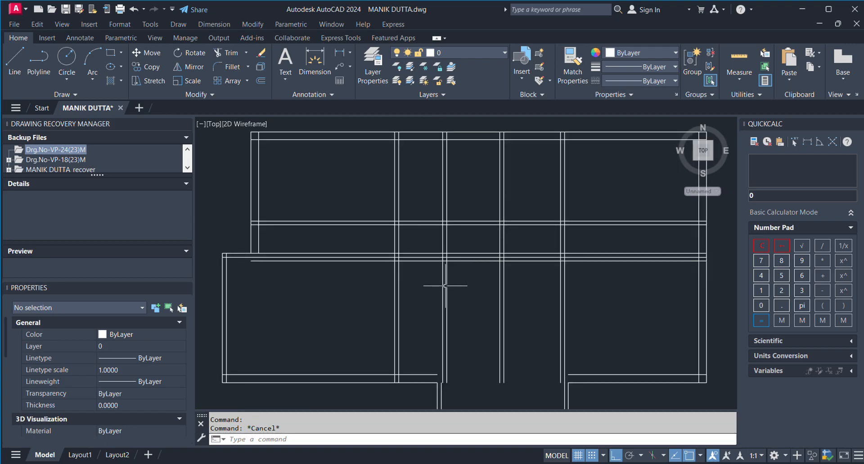
pyautogui.scroll(-2, 275, 257)
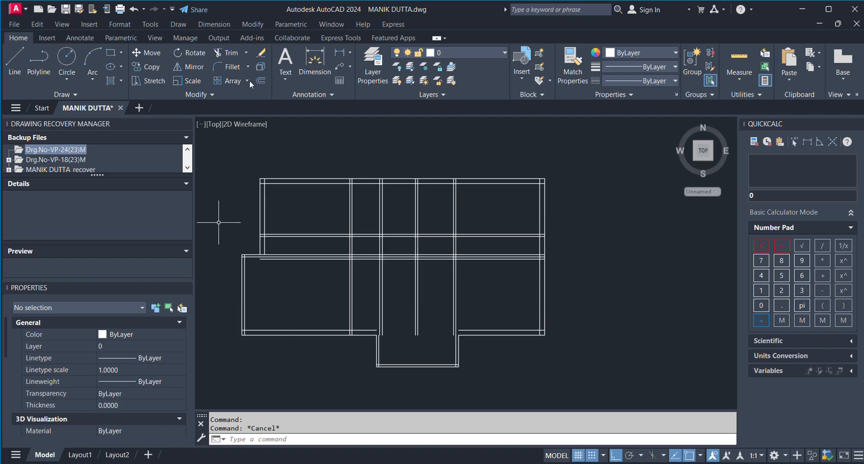
pyautogui.click(261, 81)
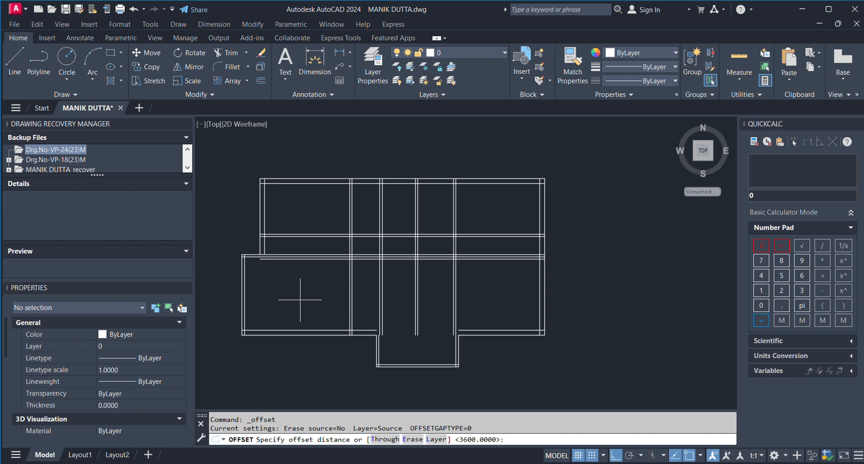
pyautogui.write('2125')
pyautogui.press('Return')
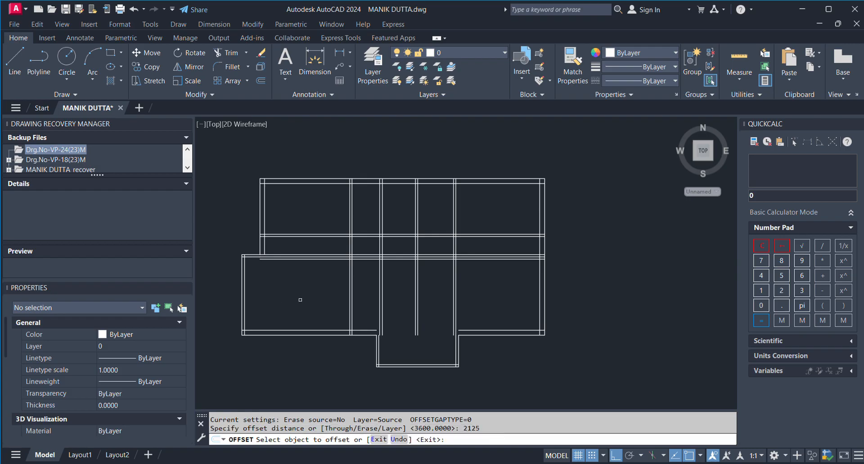
pyautogui.click(245, 296)
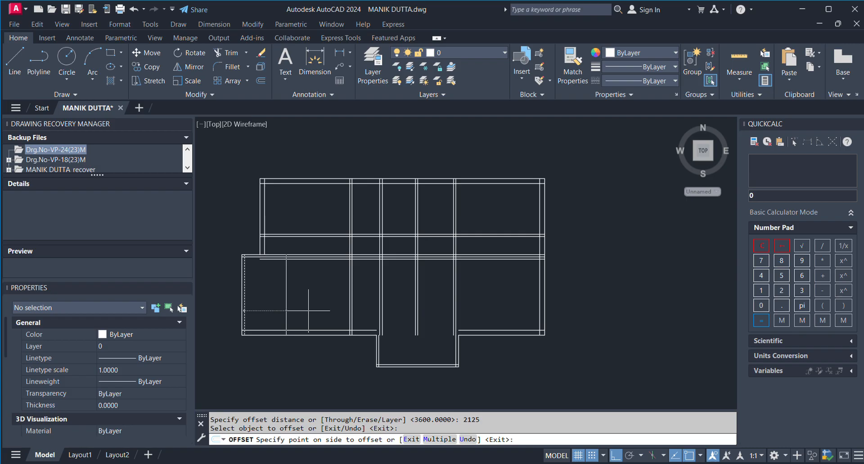
pyautogui.click(365, 305)
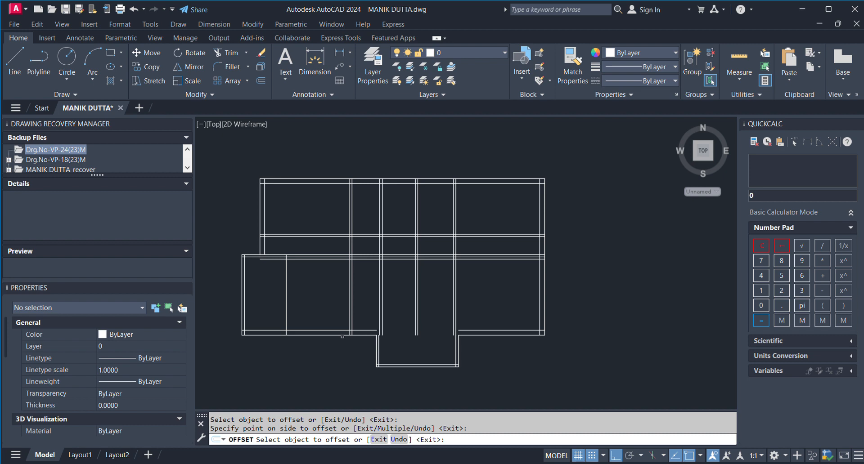
pyautogui.press('Escape')
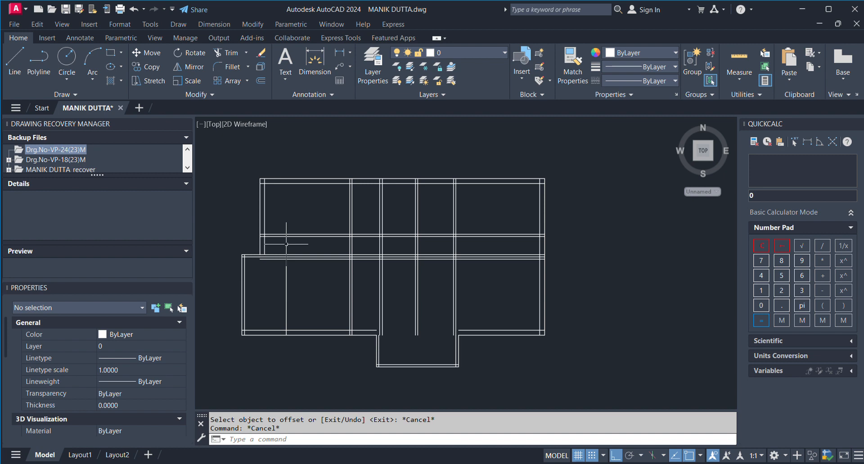
pyautogui.scroll(-2, 288, 239)
pyautogui.scroll(2, 300, 264)
pyautogui.scroll(2, 229, 274)
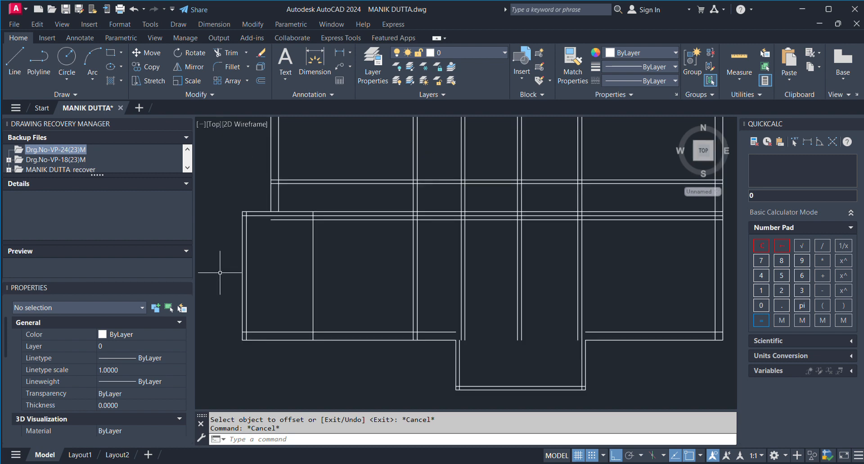
pyautogui.scroll(-1, 228, 274)
pyautogui.scroll(-1, 337, 284)
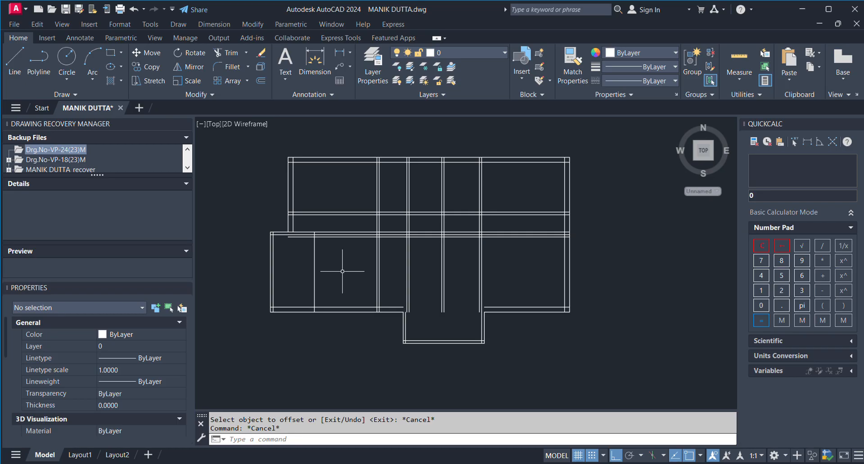
pyautogui.click(261, 80)
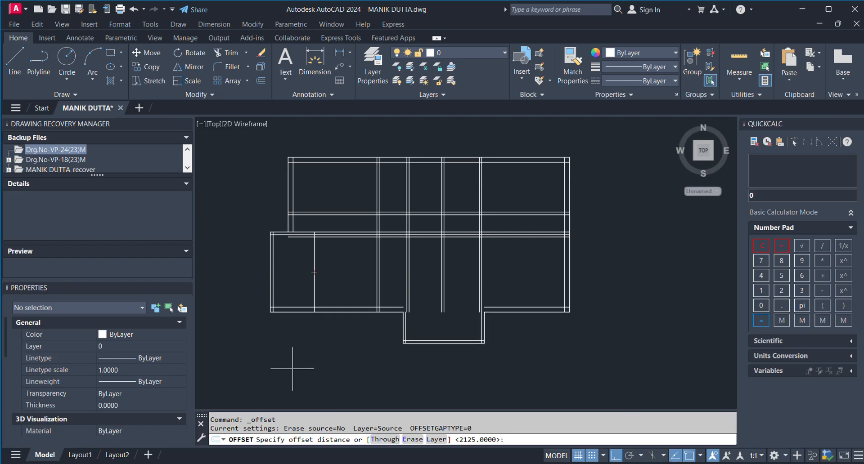
pyautogui.press('Return')
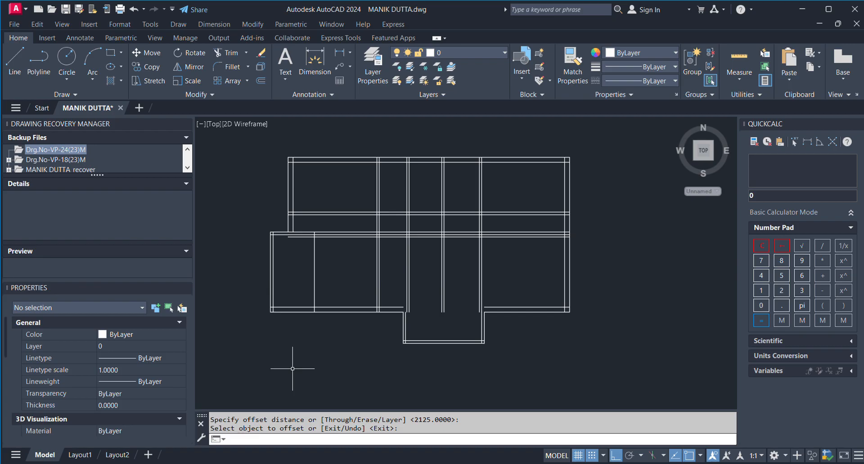
pyautogui.write('2500')
pyautogui.press('BackSpace')
pyautogui.press('Return')
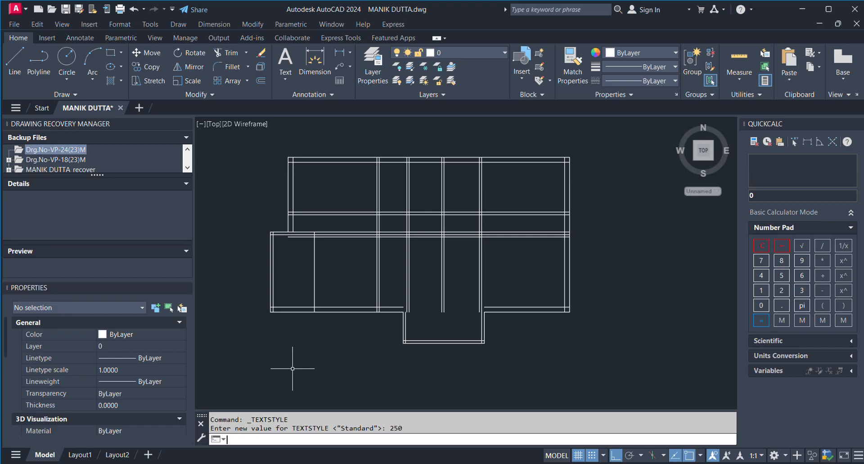
# Offset the single vertical line inside the lower-left room 250 units to the right
pyautogui.click(261, 81)
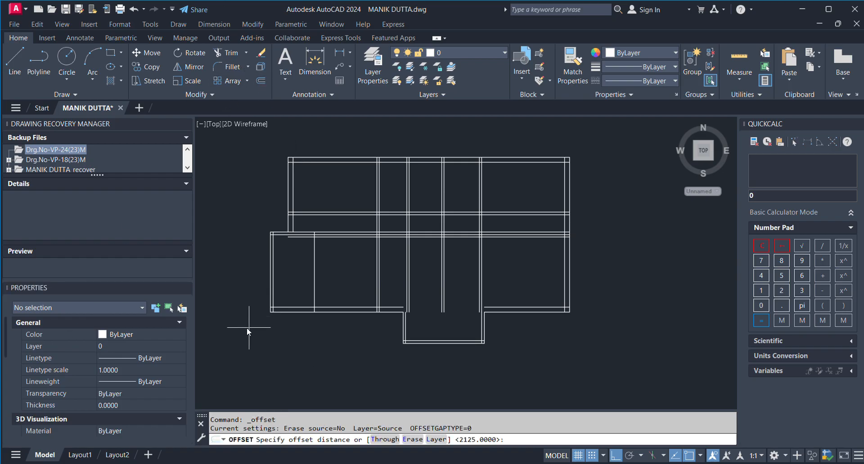
pyautogui.write('250')
pyautogui.press('Return')
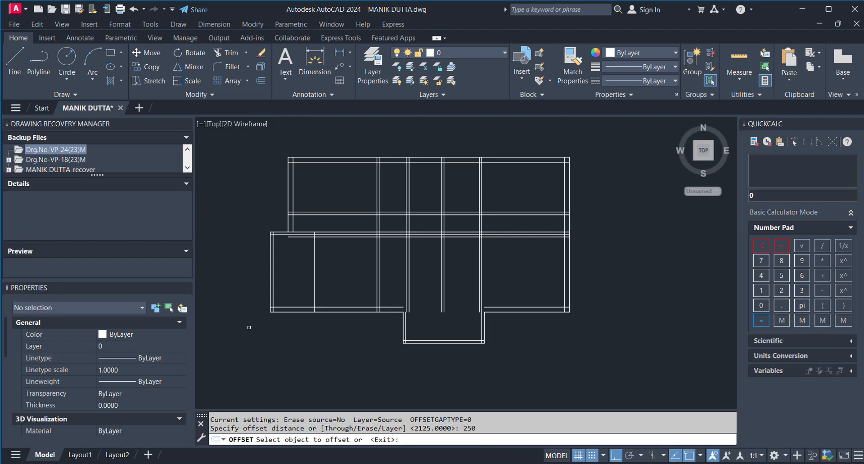
pyautogui.click(315, 277)
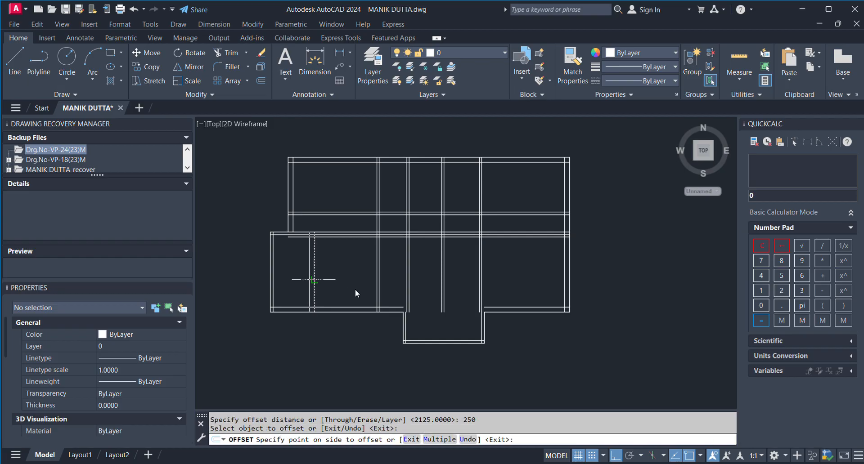
pyautogui.click(377, 275)
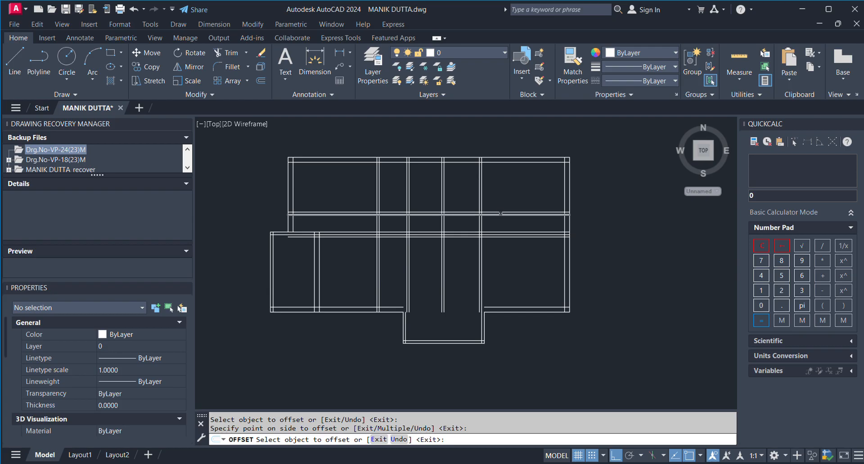
# Erase the inner and outer lines of the lower outer wall to the right of the projecting bay
pyautogui.click(262, 55)
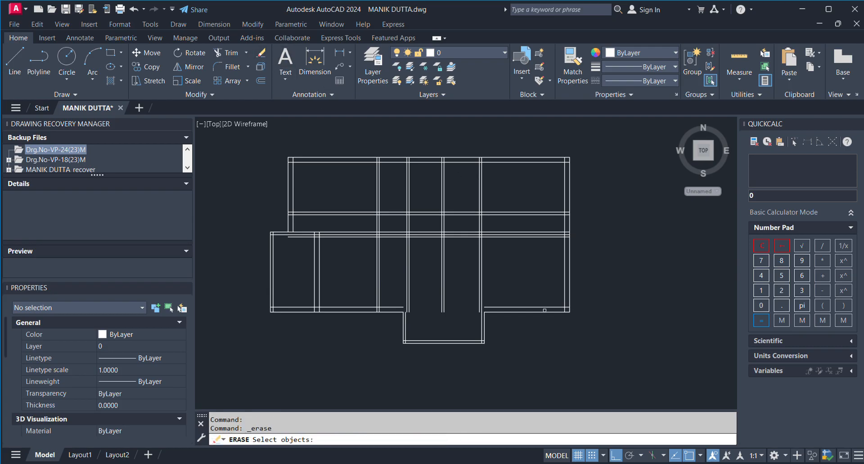
pyautogui.click(528, 307)
pyautogui.press('Return')
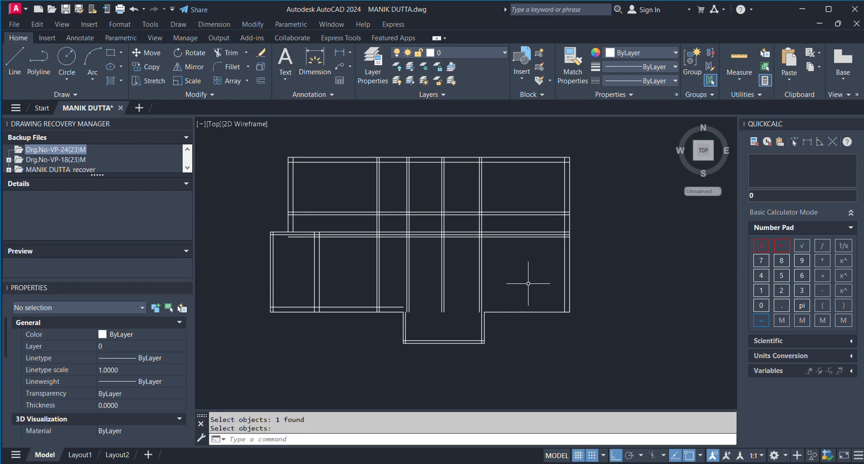
pyautogui.scroll(2, 539, 340)
pyautogui.scroll(-2, 477, 304)
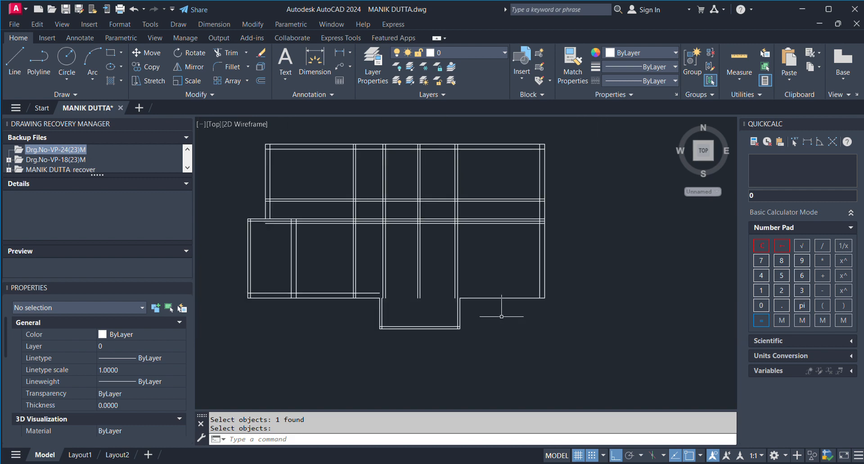
pyautogui.click(261, 52)
pyautogui.click(540, 303)
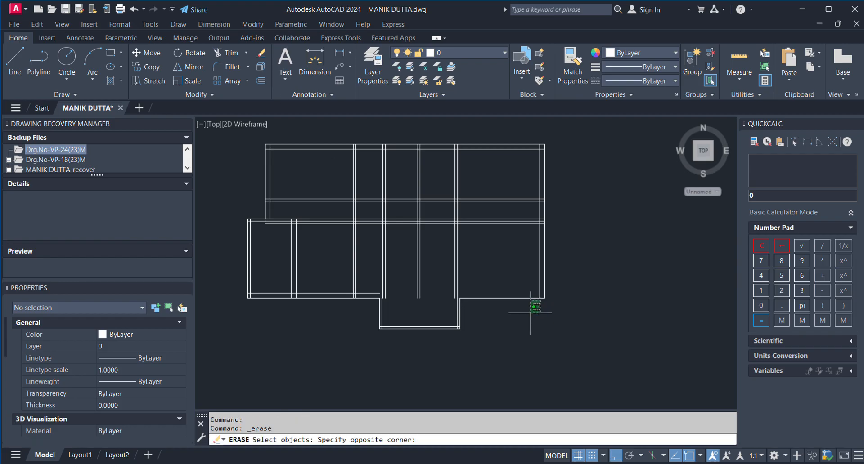
pyautogui.click(520, 328)
pyautogui.click(501, 282)
pyautogui.click(494, 312)
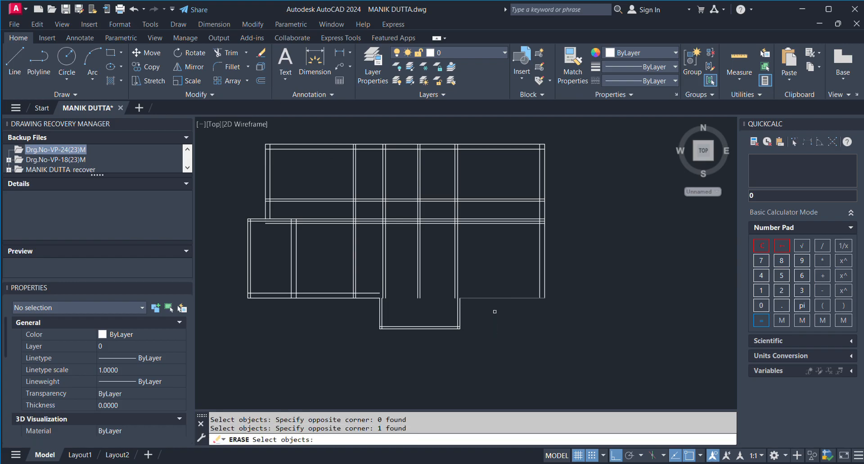
pyautogui.press('Return')
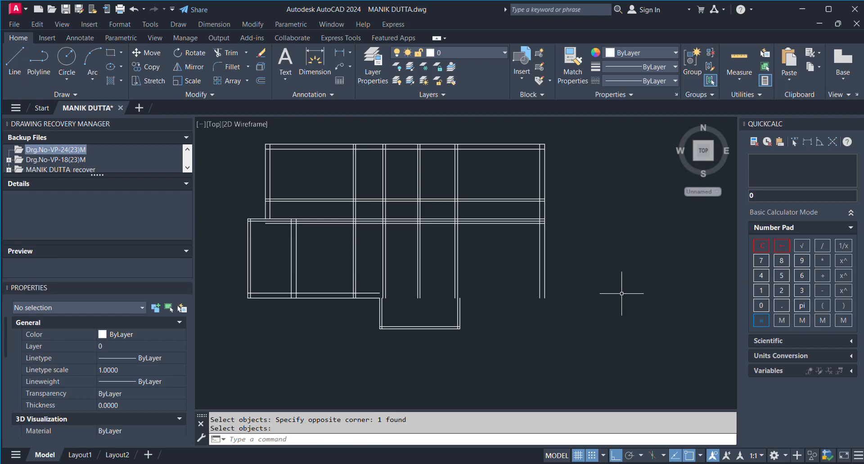
# Extend both remaining lines of the lower outer wall to the right outer wall's outer line, and end the command
pyautogui.scroll(2, 621, 294)
pyautogui.scroll(-2, 404, 268)
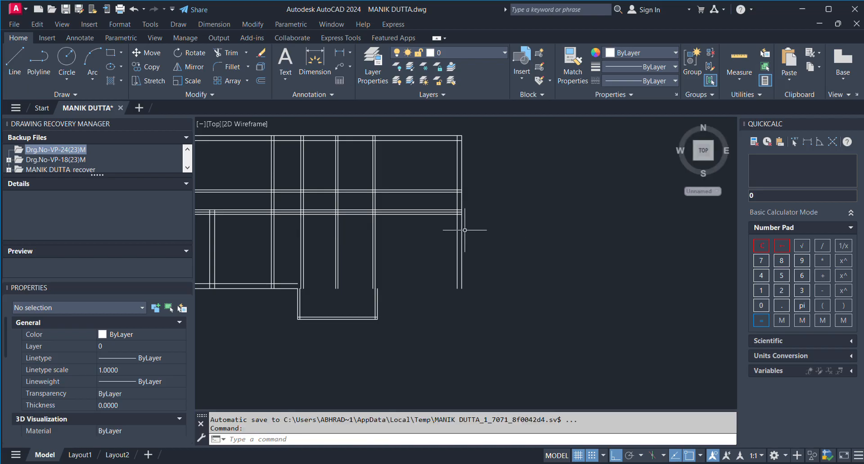
pyautogui.scroll(-3, 345, 237)
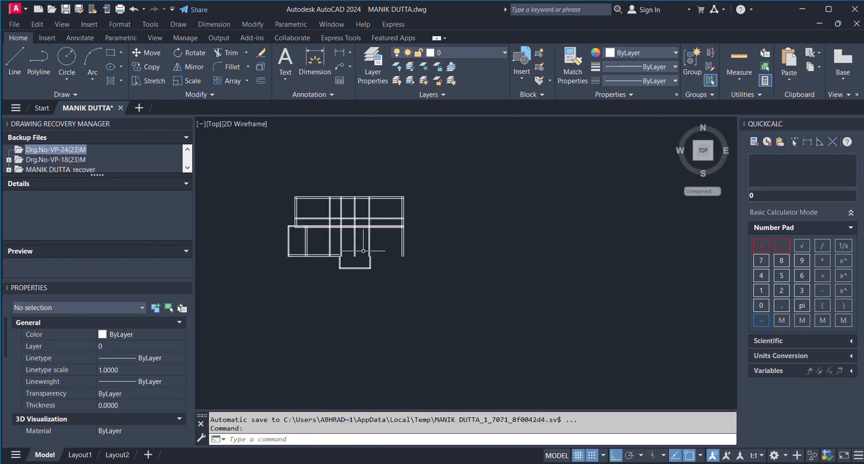
pyautogui.scroll(4, 334, 225)
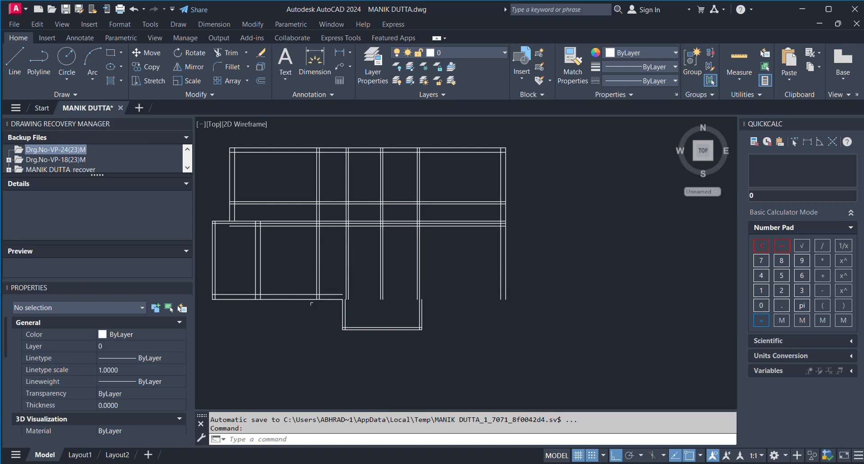
pyautogui.click(239, 53)
pyautogui.click(241, 93)
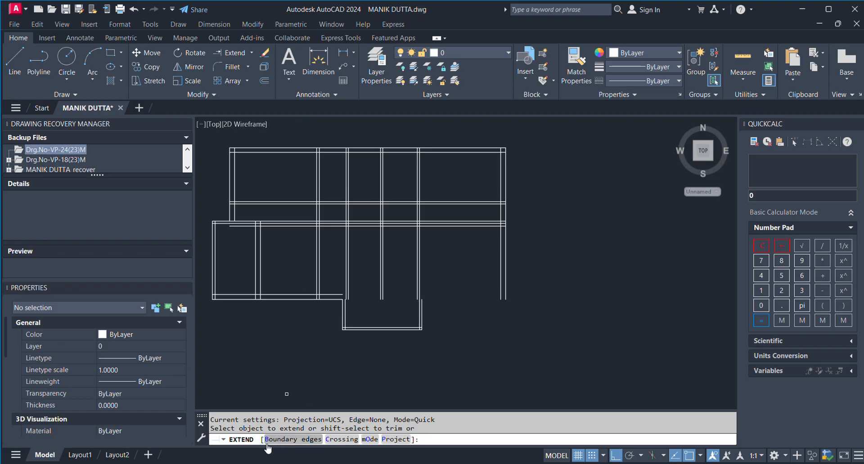
pyautogui.click(297, 440)
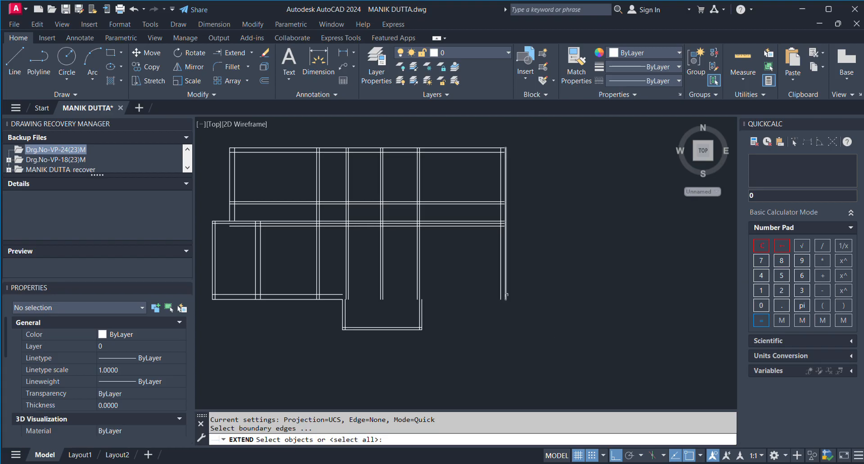
pyautogui.click(506, 295)
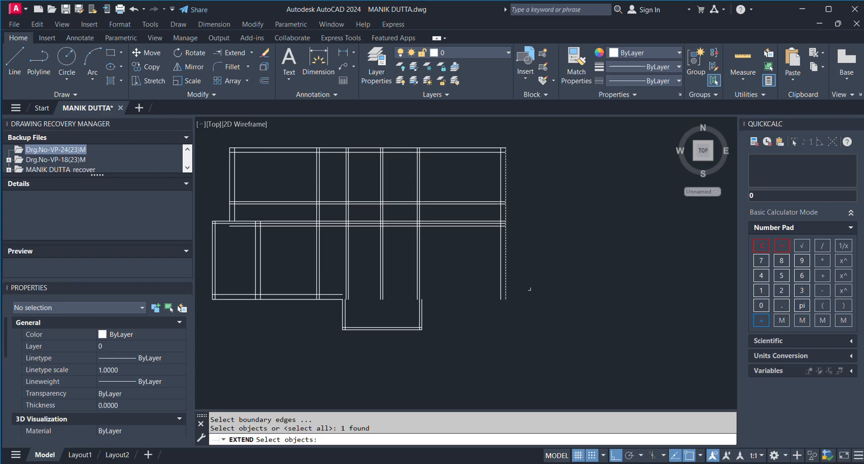
pyautogui.press('Return')
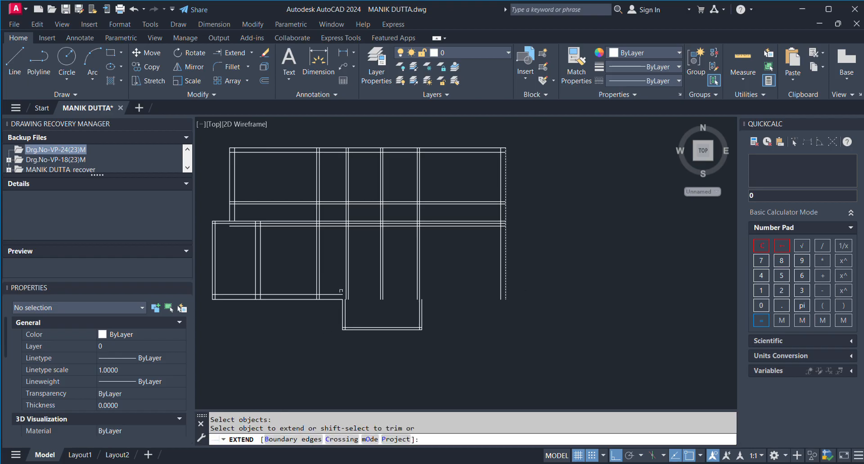
pyautogui.click(336, 296)
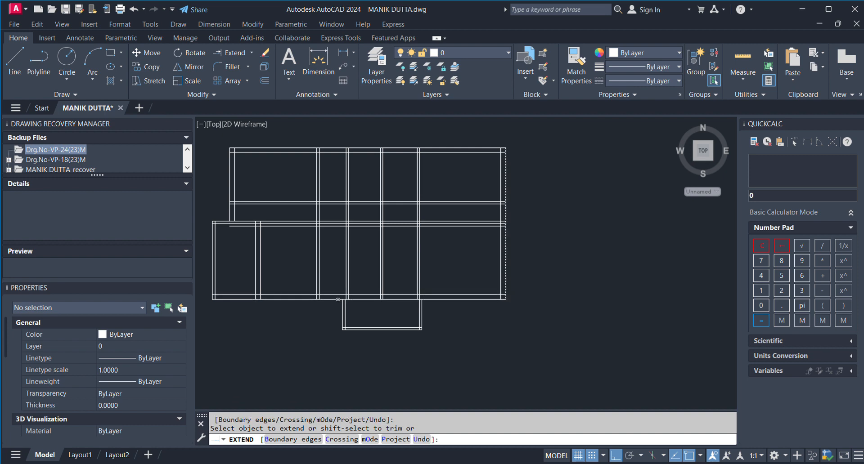
pyautogui.click(338, 299)
pyautogui.press('Escape')
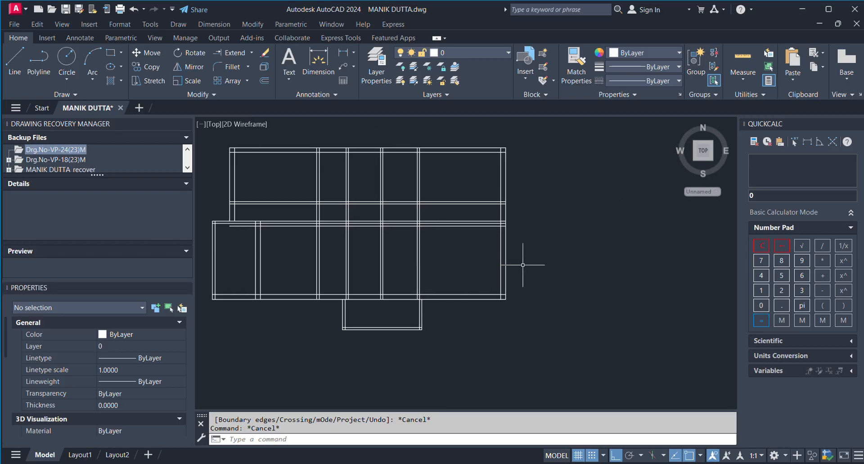
# Trim the upper horizontal partition's two lines between the upper-left outer wall and the first full-height vertical partition
pyautogui.scroll(-2, 522, 266)
pyautogui.scroll(5, 421, 304)
pyautogui.scroll(-3, 517, 265)
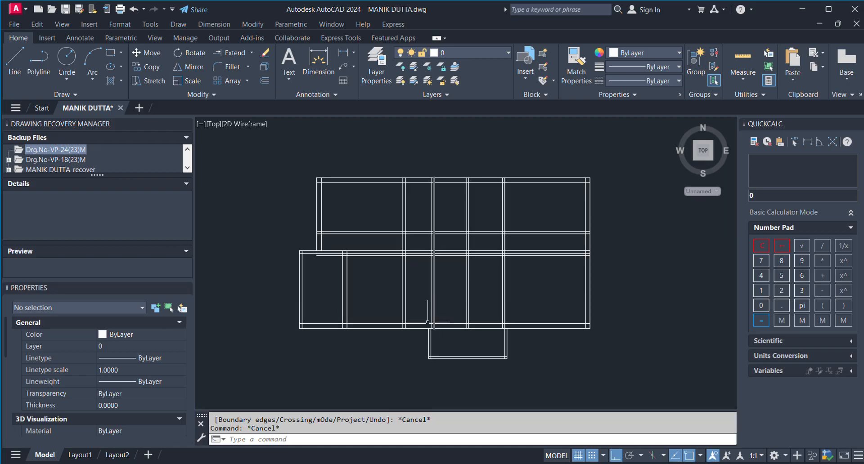
pyautogui.scroll(2, 434, 239)
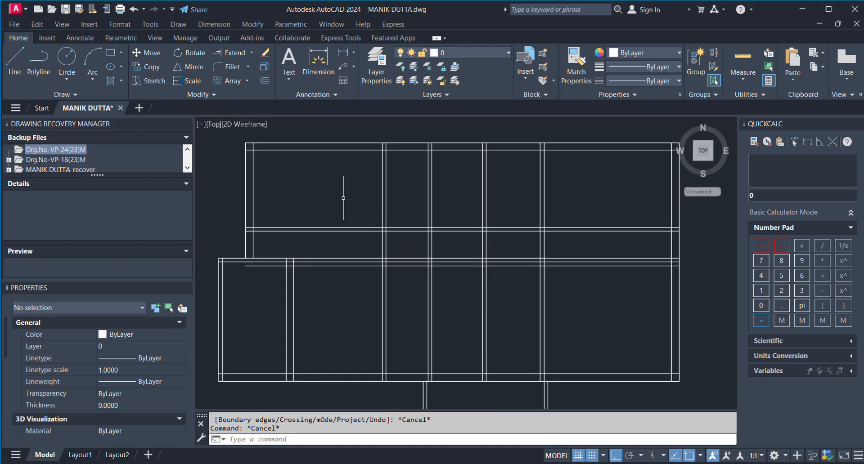
pyautogui.scroll(-2, 343, 198)
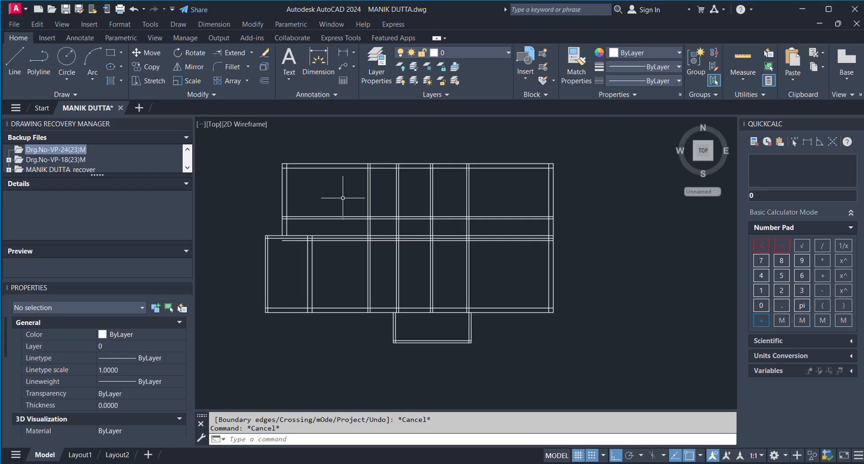
pyautogui.click(243, 80)
pyautogui.scroll(4, 319, 216)
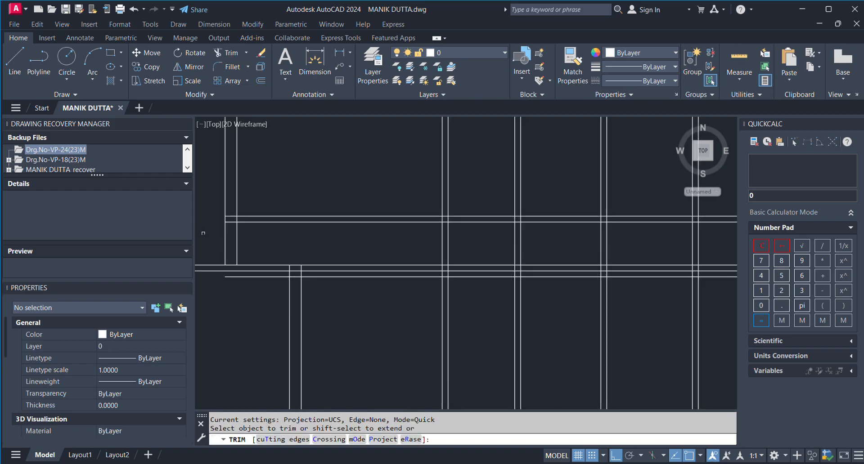
pyautogui.click(233, 212)
pyautogui.click(232, 236)
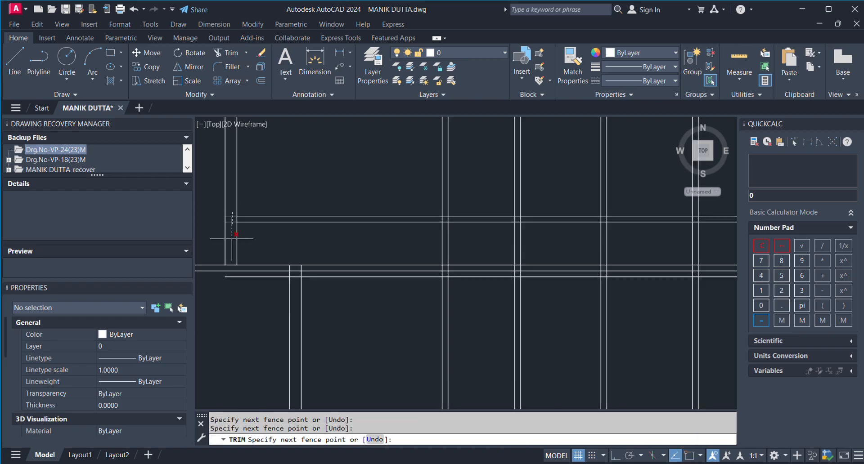
pyautogui.press('Return')
pyautogui.click(288, 192)
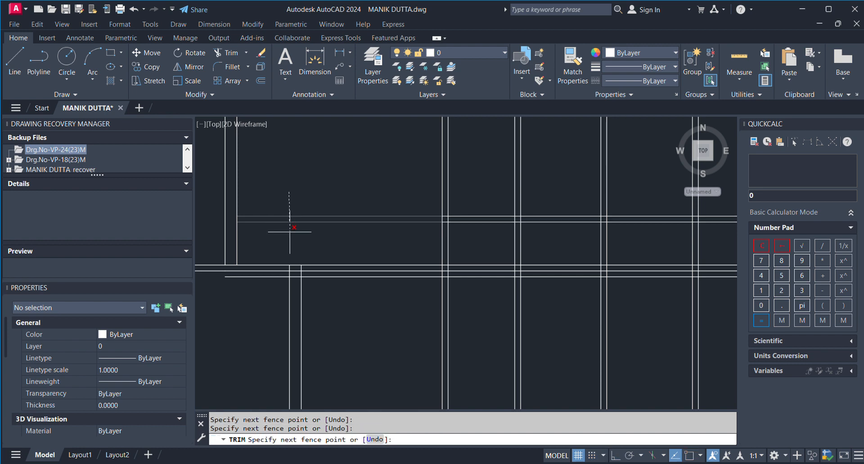
pyautogui.click(290, 231)
pyautogui.press('Return')
# Trim the four vertical partitions across the central corridor, and the upper horizontal partition between the last vertical partition and the right outer wall
pyautogui.scroll(-4, 307, 179)
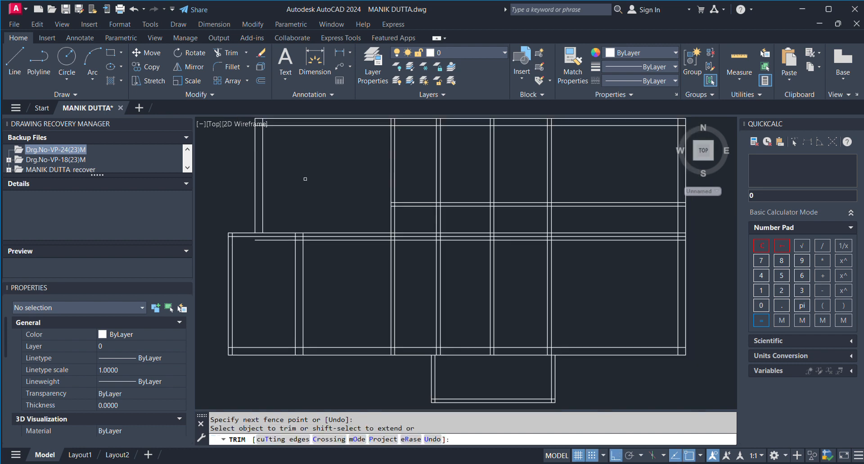
pyautogui.scroll(3, 517, 219)
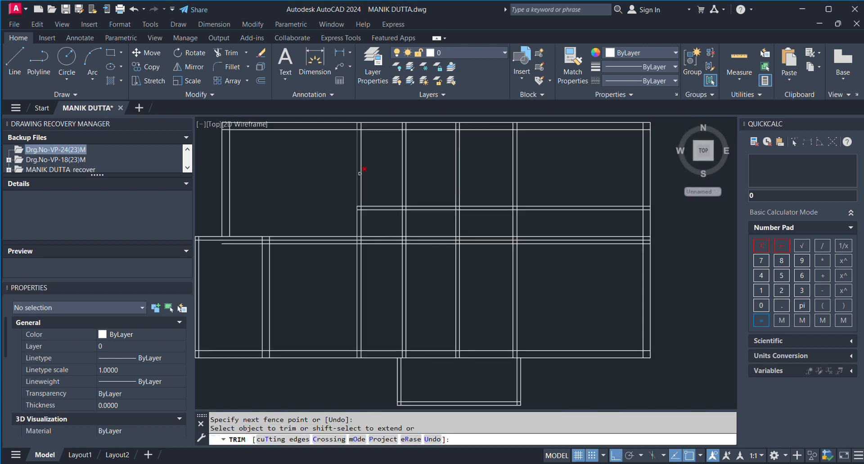
pyautogui.click(533, 223)
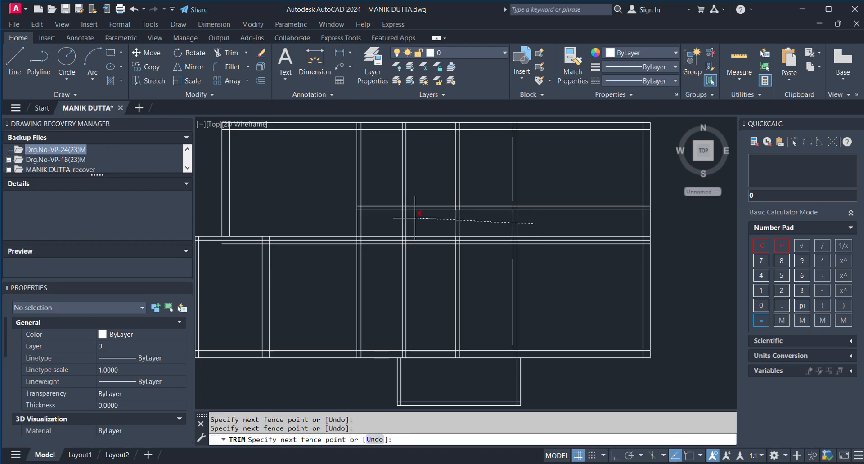
pyautogui.press('Return')
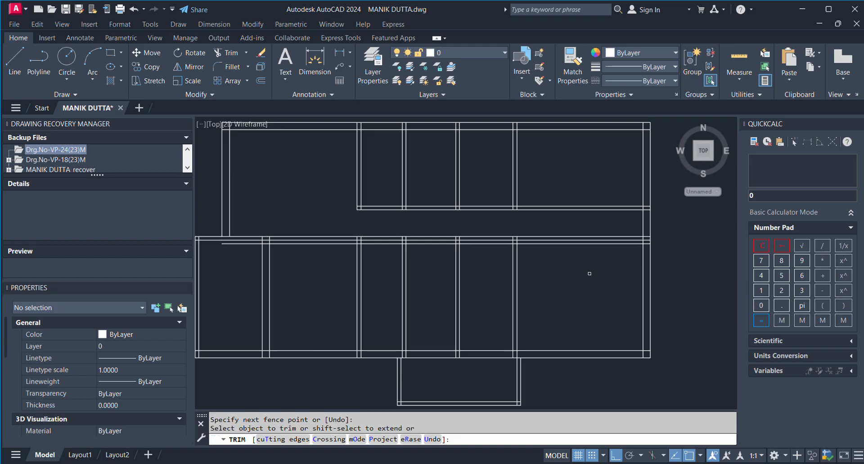
pyautogui.click(577, 191)
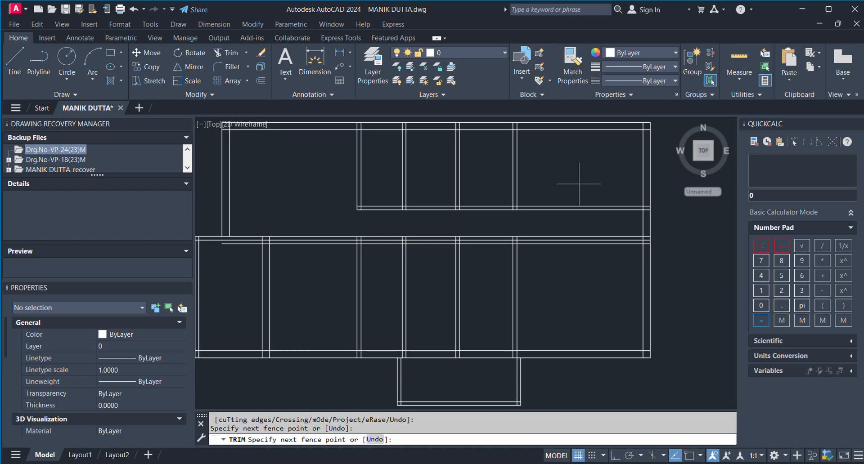
pyautogui.press('Return')
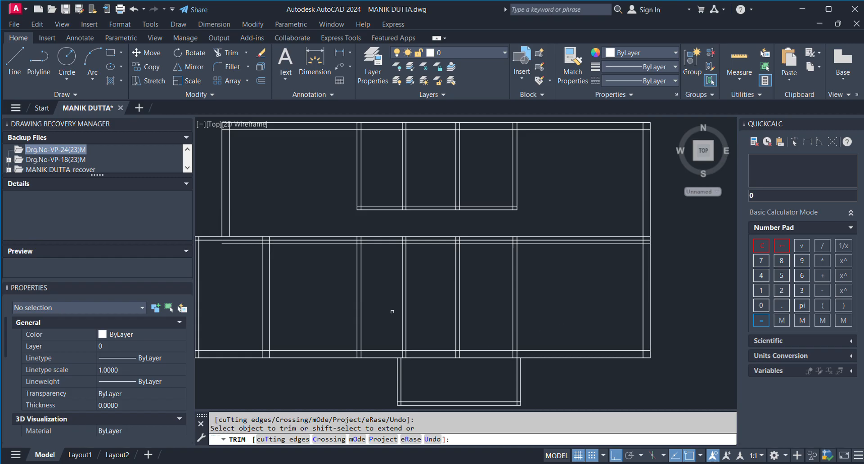
# Trim the first and third of the four vertical partitions between the corridor's lower wall and the lower outer wall
pyautogui.scroll(2, 355, 326)
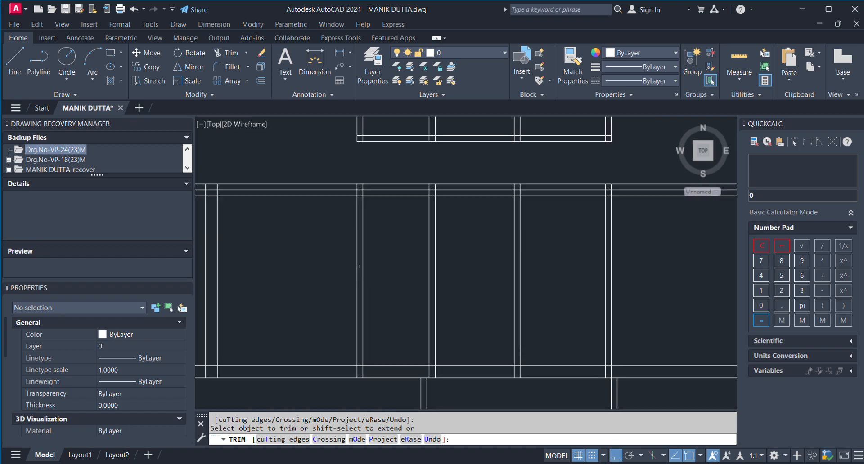
pyautogui.scroll(-2, 367, 271)
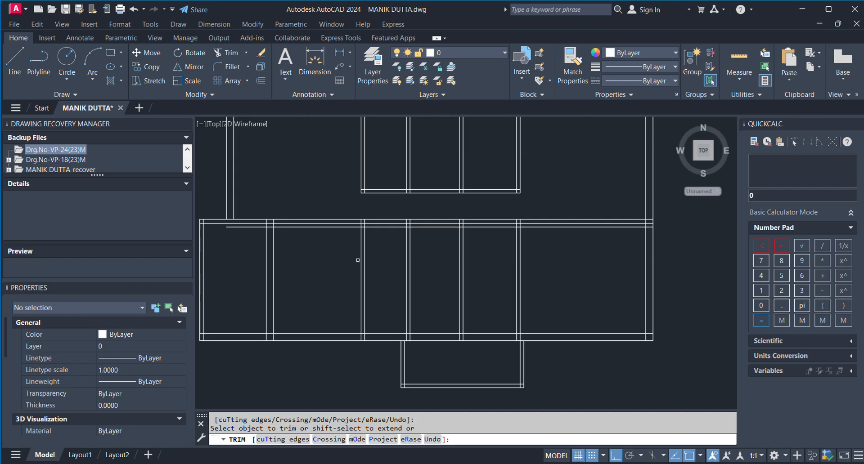
pyautogui.moveTo(383, 253); pyautogui.dragTo(313, 264)
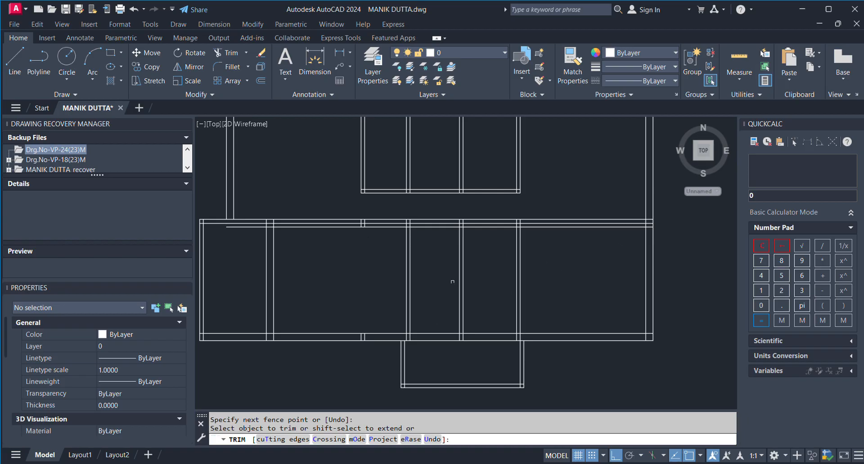
pyautogui.click(476, 277)
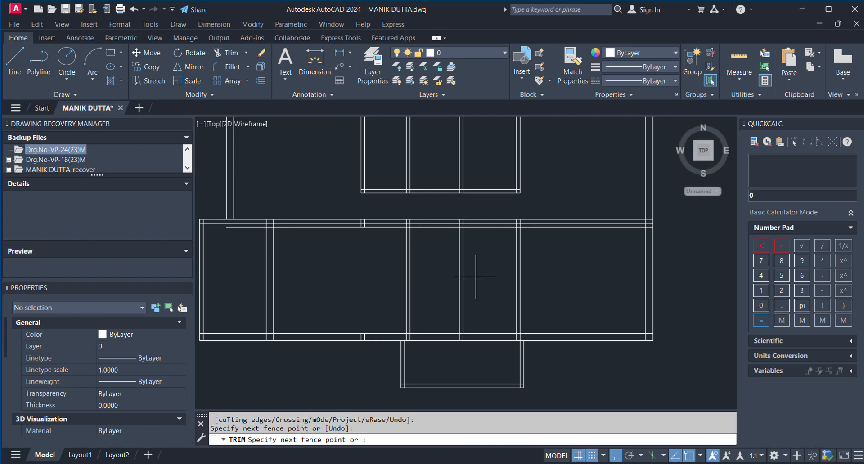
pyautogui.click(444, 285)
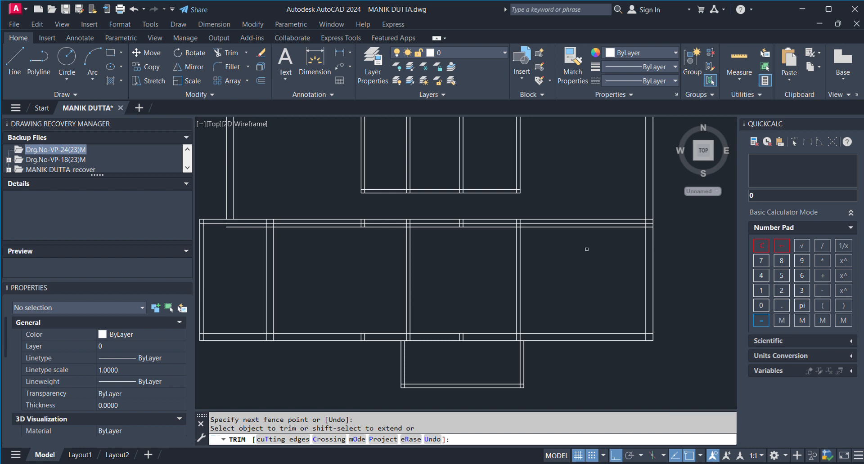
# Trim the corridor's lower wall lines between the second and fourth vertical partitions, including the leftover stub of the third partition
pyautogui.click(486, 218)
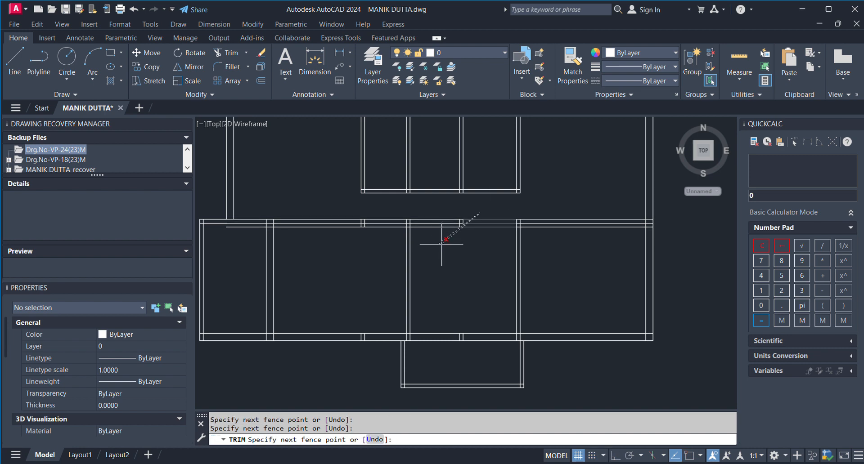
pyautogui.click(442, 245)
pyautogui.click(444, 209)
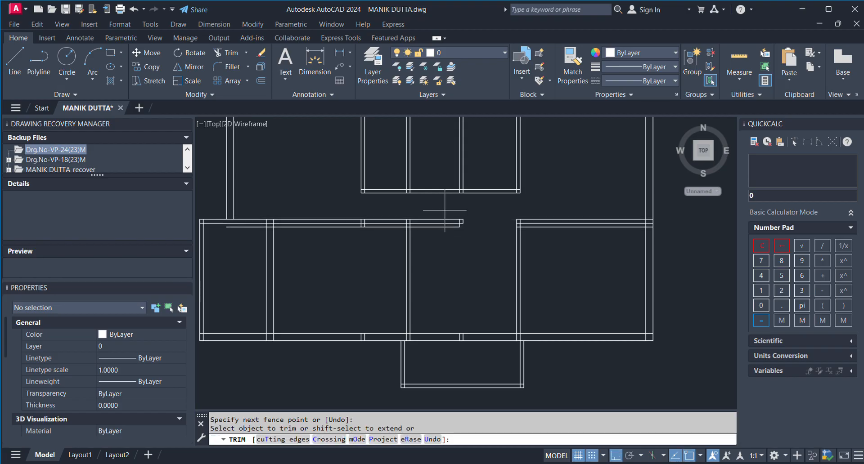
pyautogui.click(442, 246)
pyautogui.press('Return')
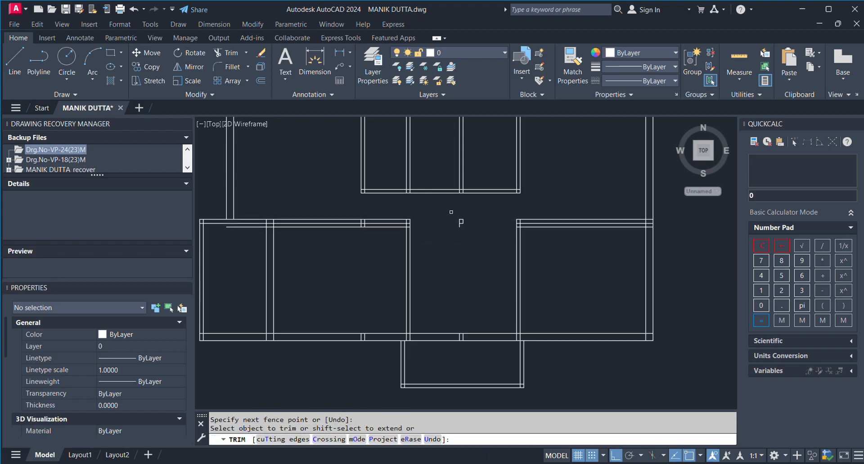
pyautogui.click(451, 213)
pyautogui.click(495, 255)
pyautogui.click(468, 216)
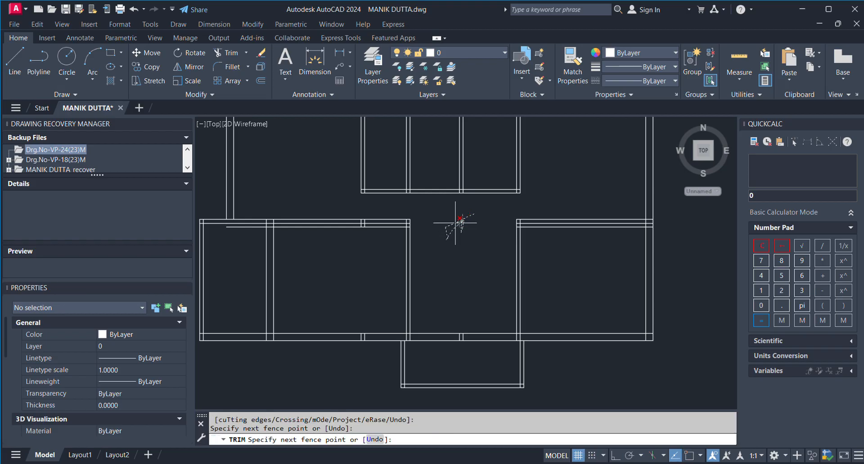
pyautogui.press('Return')
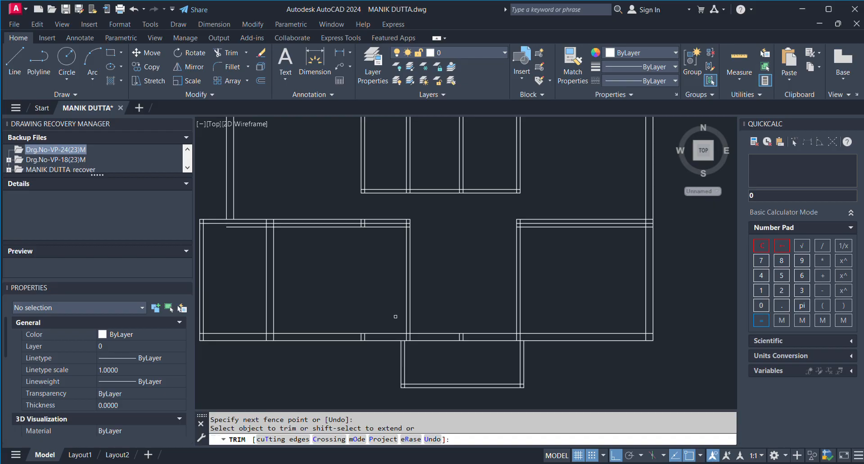
# Trim the stubs of the two removed vertical partitions inside the lower outer wall
pyautogui.scroll(2, 297, 350)
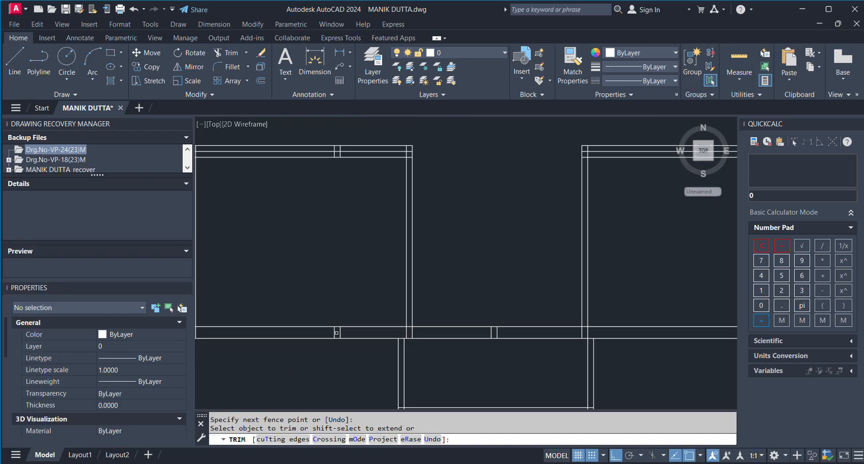
pyautogui.moveTo(349, 333); pyautogui.dragTo(314, 332)
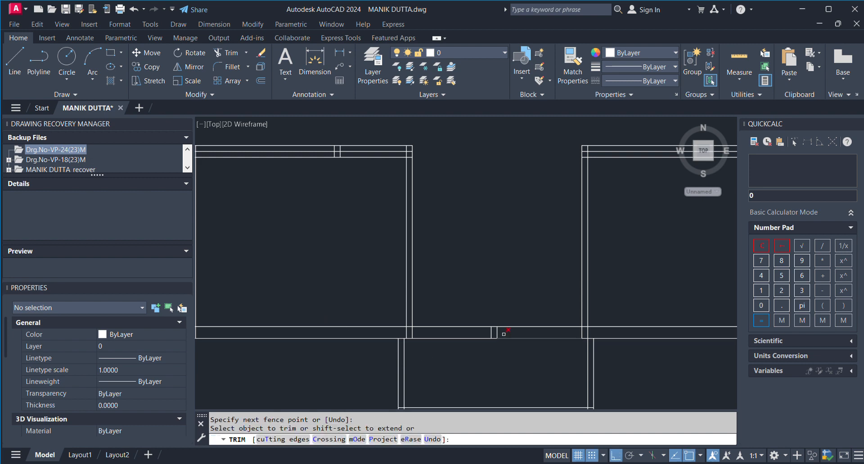
pyautogui.moveTo(505, 334); pyautogui.dragTo(469, 331)
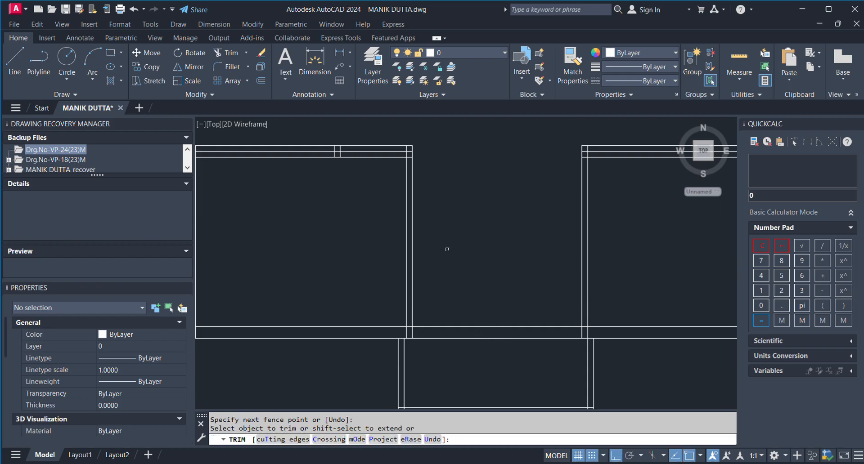
pyautogui.scroll(-2, 438, 257)
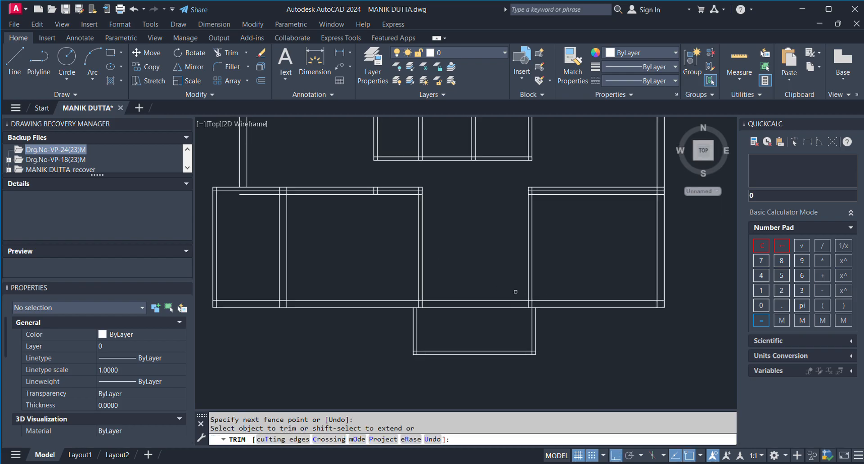
pyautogui.scroll(-1, 515, 291)
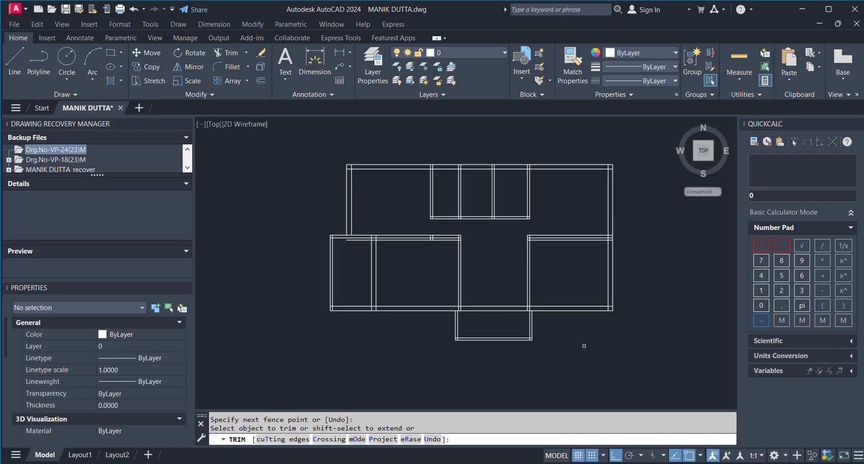
pyautogui.scroll(1, 584, 346)
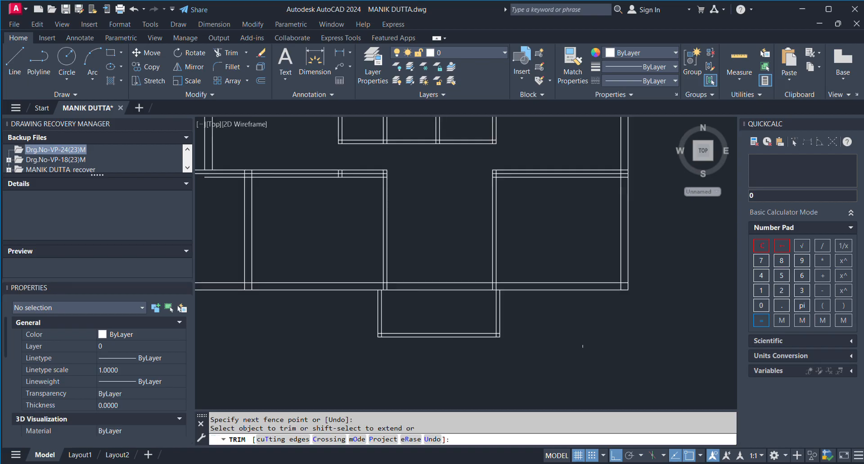
pyautogui.scroll(-1, 584, 346)
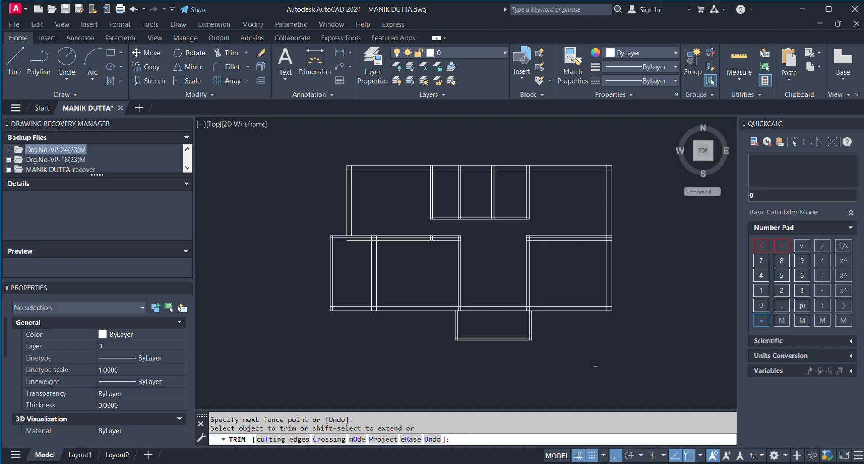
pyautogui.scroll(2, 349, 306)
pyautogui.scroll(2, 350, 306)
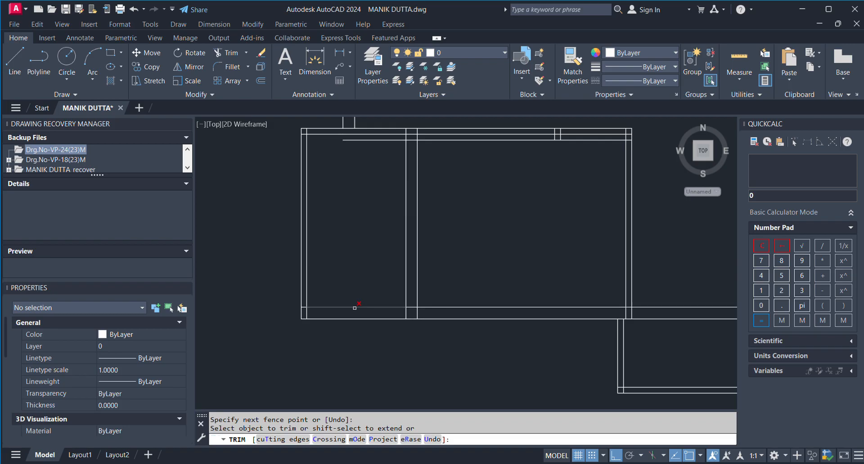
# Trim away the inner bottom wall line between the side walls of the narrow left room
pyautogui.click(354, 308)
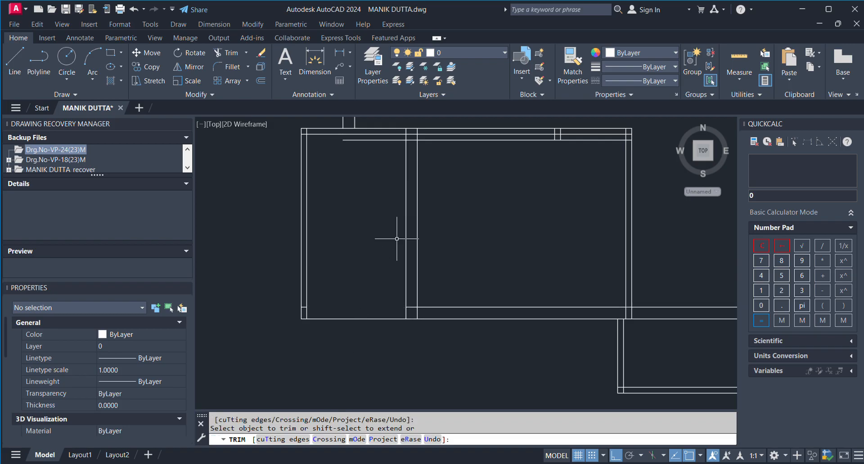
pyautogui.press('Return')
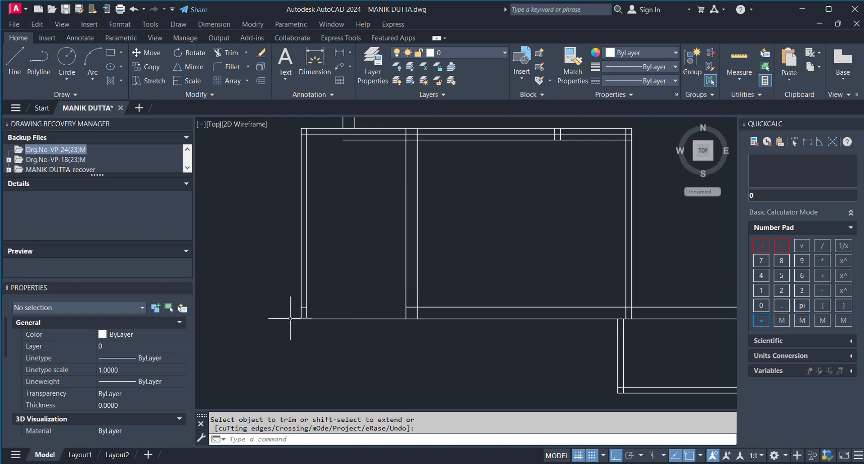
# Offset the outer bottom wall line of the narrow left room 125 units inward
pyautogui.scroll(2, 337, 306)
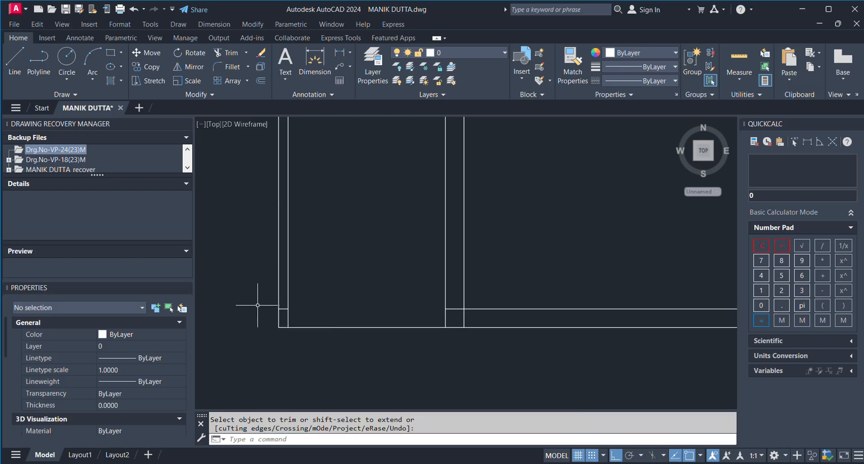
pyautogui.click(260, 81)
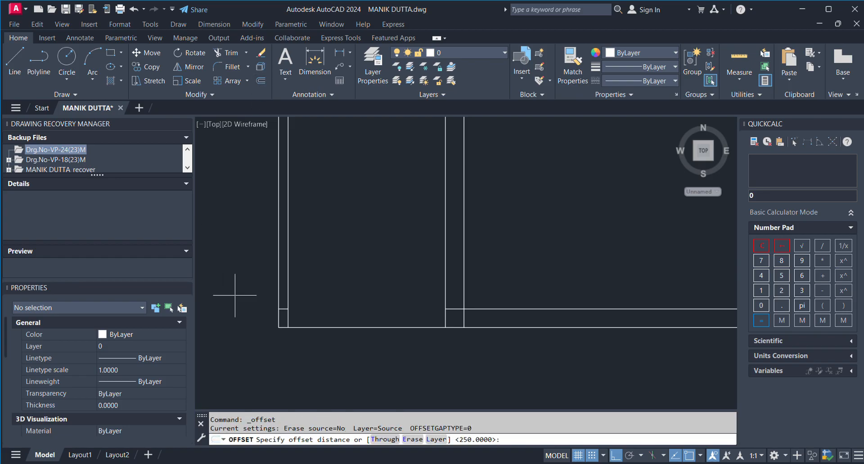
pyautogui.write('125')
pyautogui.press('Return')
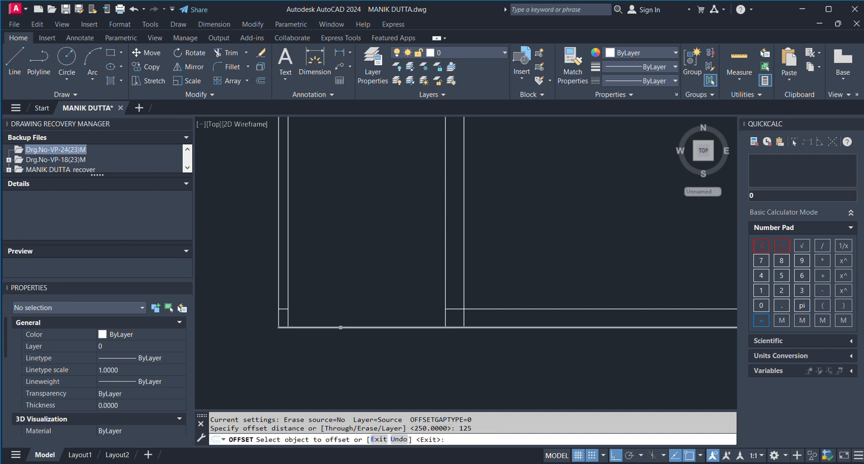
pyautogui.click(341, 328)
pyautogui.click(341, 293)
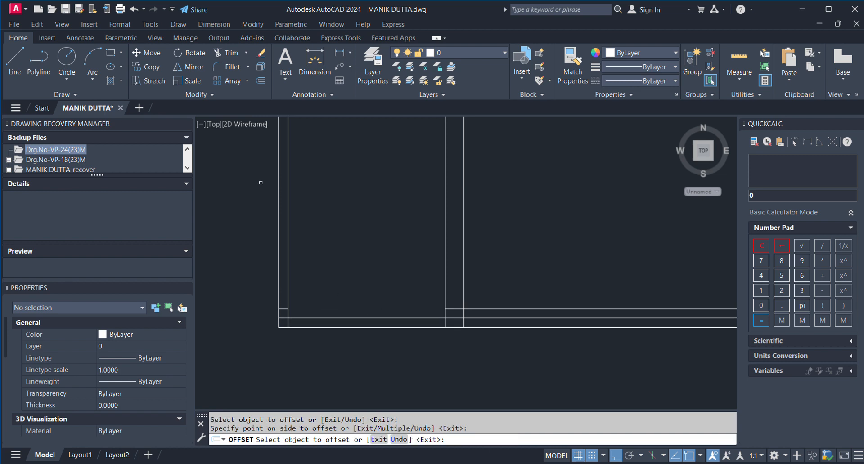
# Trim the new inner line inside the partition wall and everywhere east of it, keeping it only along the narrow left room
pyautogui.click(225, 53)
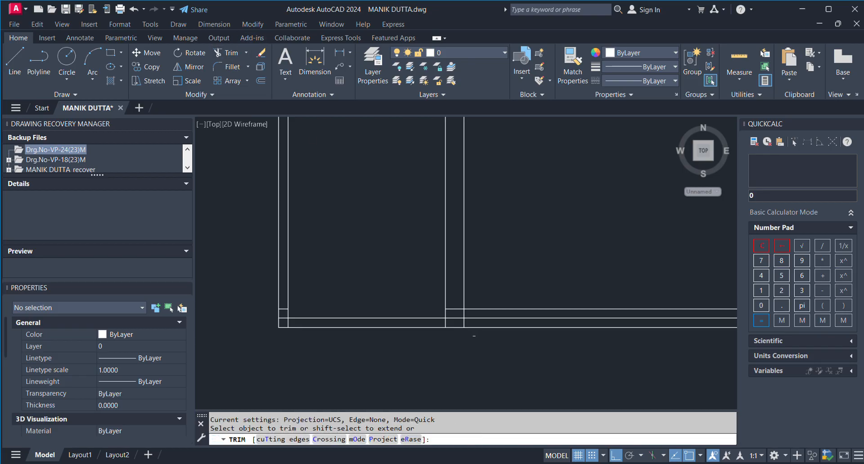
pyautogui.click(457, 319)
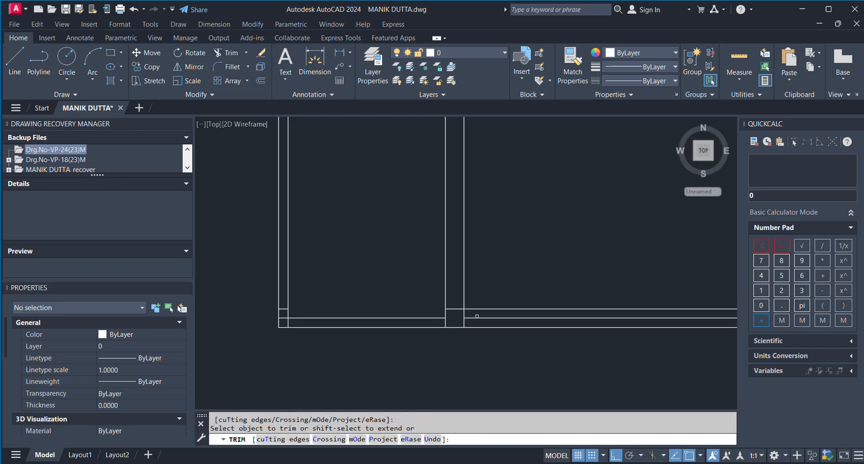
pyautogui.click(481, 318)
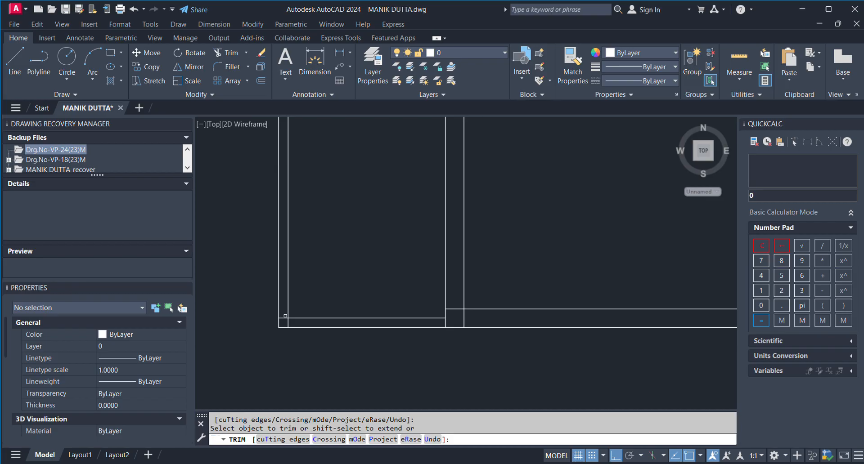
pyautogui.scroll(-4, 282, 324)
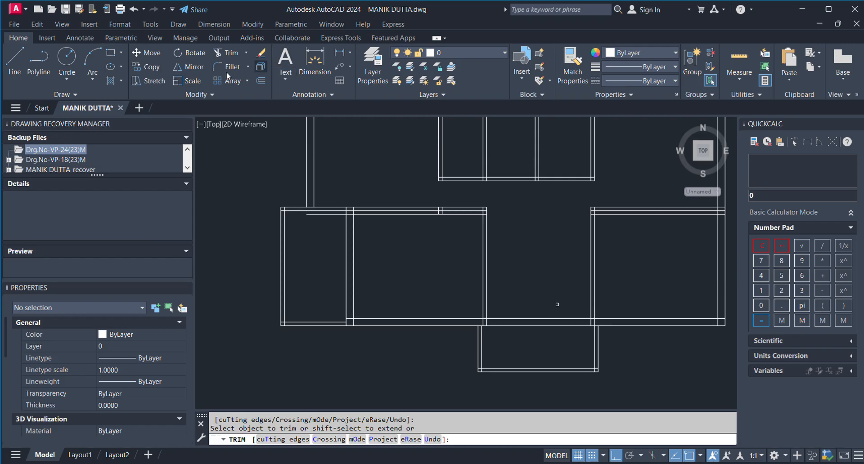
# Draw a freehand practice rectangle in the empty space below the plan's lower-left corner
pyautogui.click(111, 53)
pyautogui.click(230, 407)
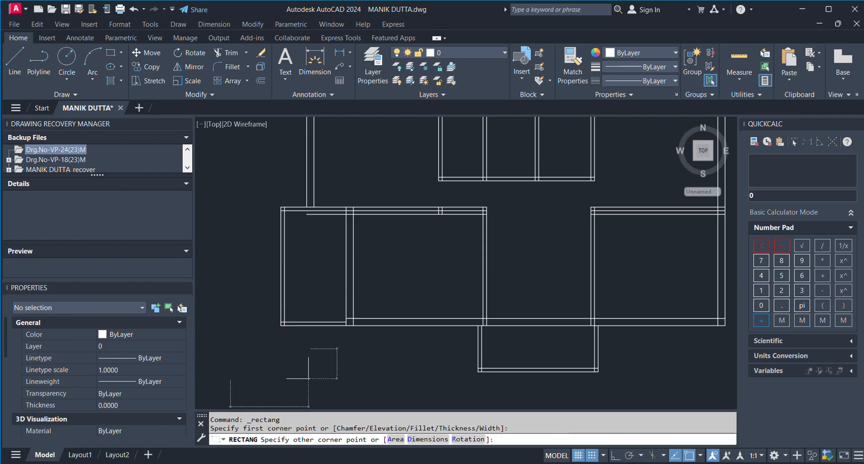
pyautogui.click(361, 349)
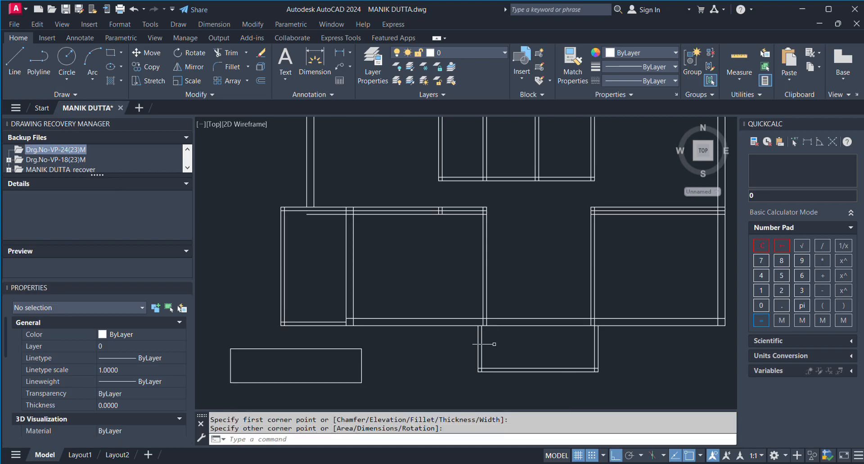
# Offset the practice rectangle 25 units inward and inspect the gap between the two outlines
pyautogui.click(259, 81)
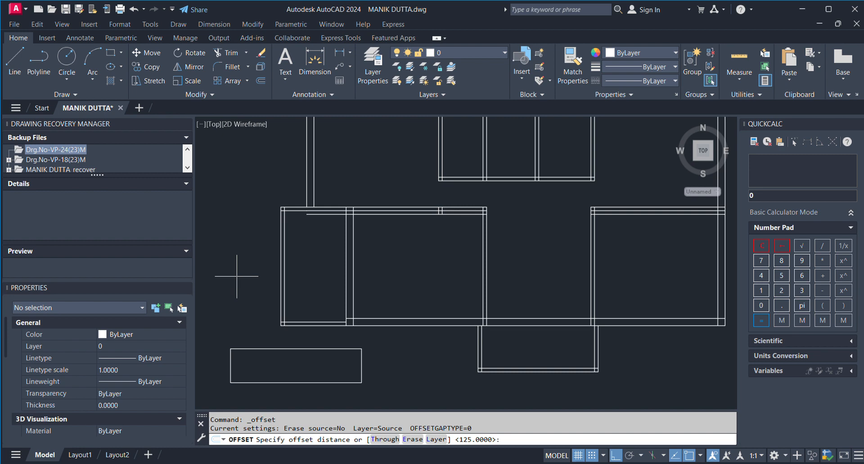
pyautogui.write('25')
pyautogui.press('Return')
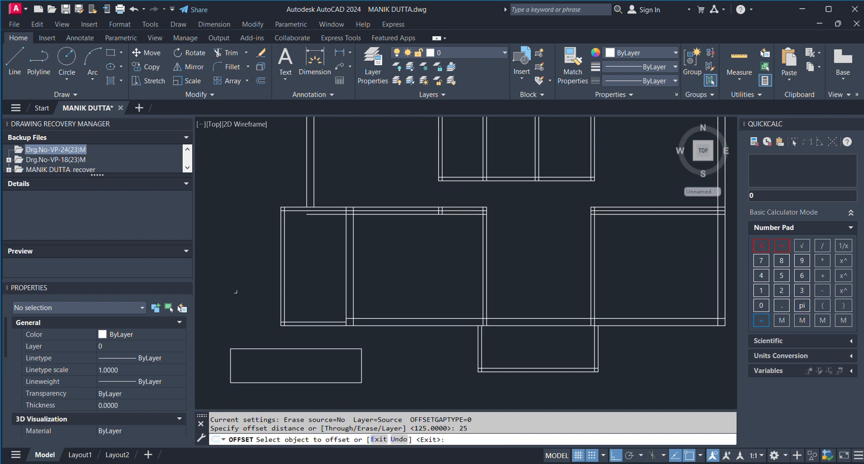
pyautogui.click(290, 349)
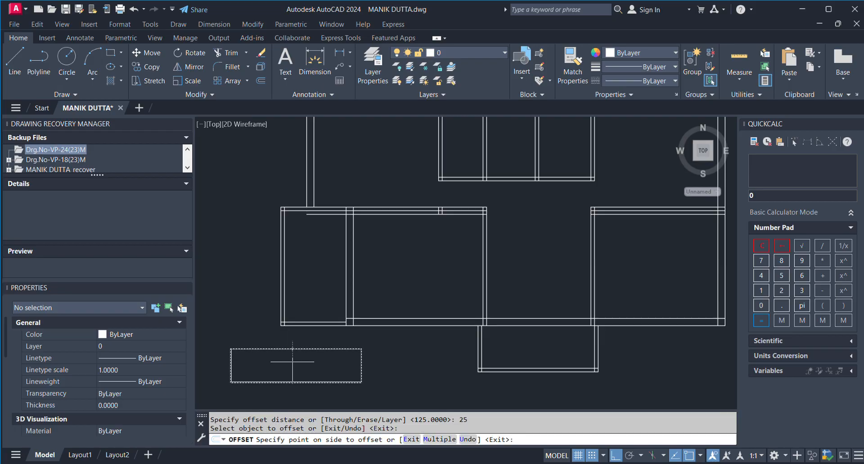
pyautogui.click(268, 369)
pyautogui.scroll(4, 257, 352)
pyautogui.scroll(2, 259, 353)
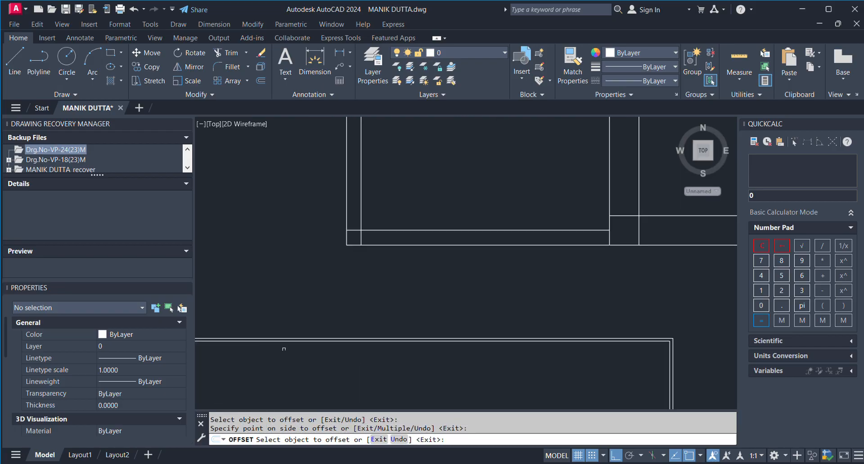
pyautogui.scroll(-2, 612, 266)
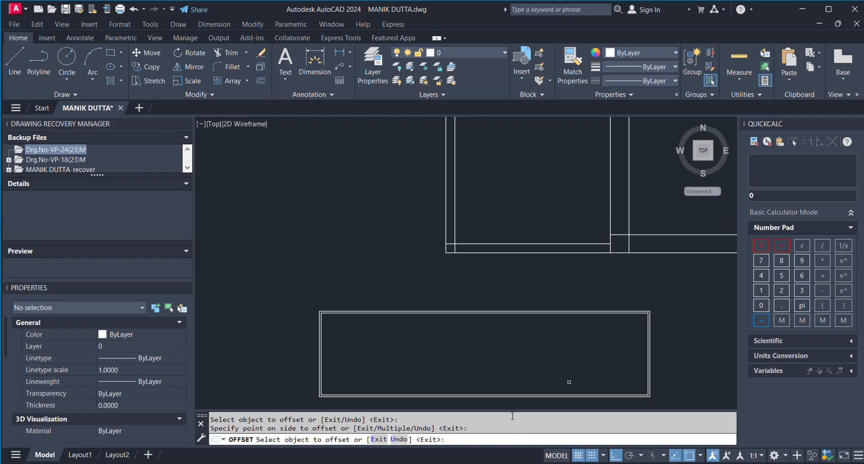
pyautogui.scroll(1, 506, 419)
pyautogui.scroll(3, 501, 405)
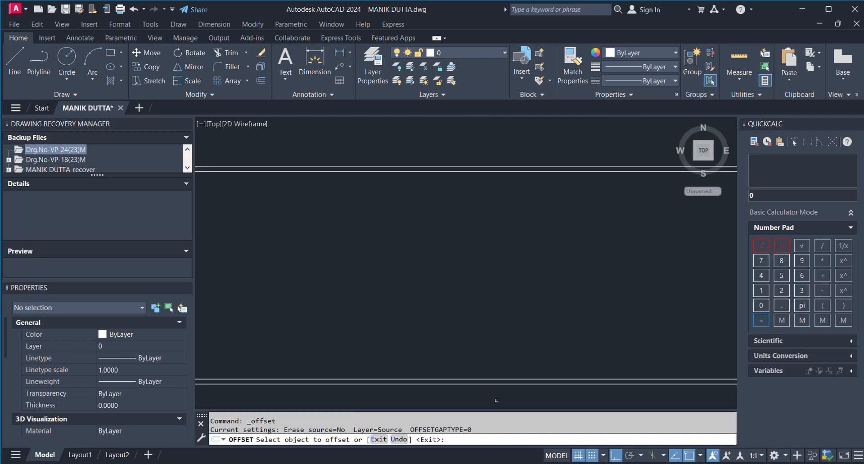
pyautogui.scroll(-2, 463, 345)
pyautogui.scroll(-2, 464, 345)
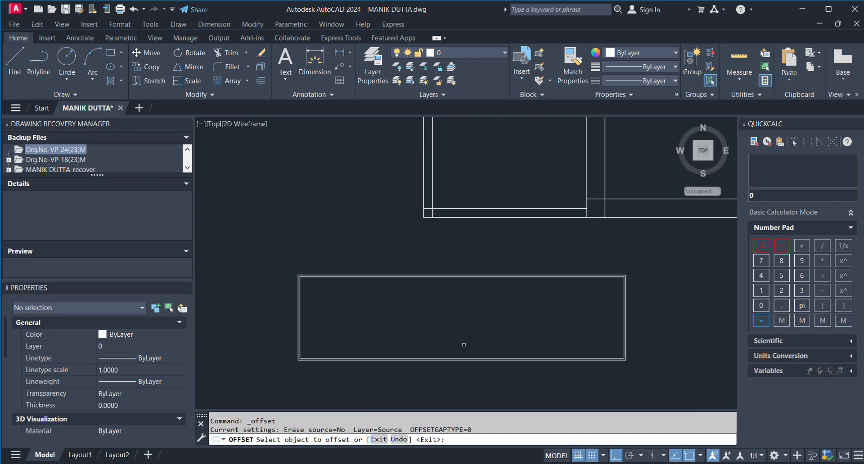
# Erase both practice rectangles below the plan with a crossing selection
pyautogui.click(261, 53)
pyautogui.click(654, 256)
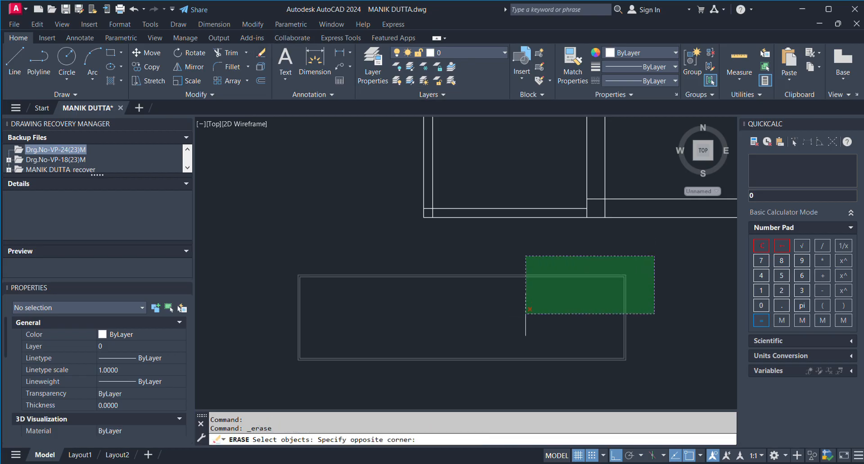
pyautogui.click(508, 335)
pyautogui.press('Return')
pyautogui.scroll(-2, 238, 335)
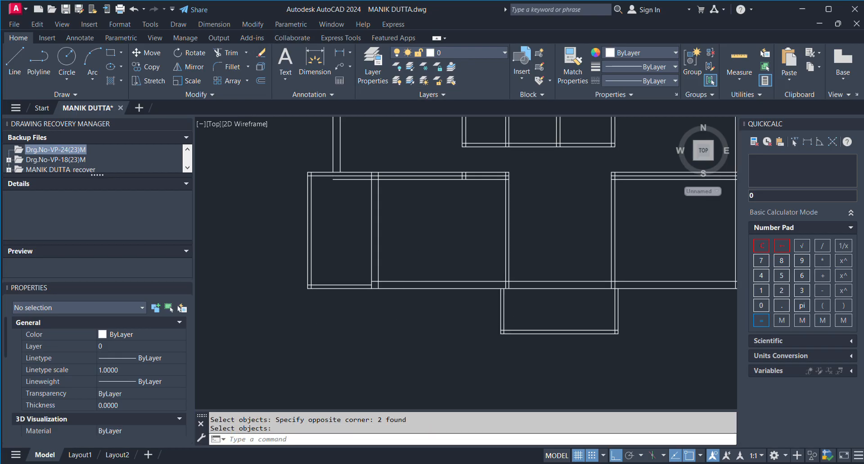
pyautogui.scroll(2, 415, 244)
pyautogui.scroll(-2, 414, 244)
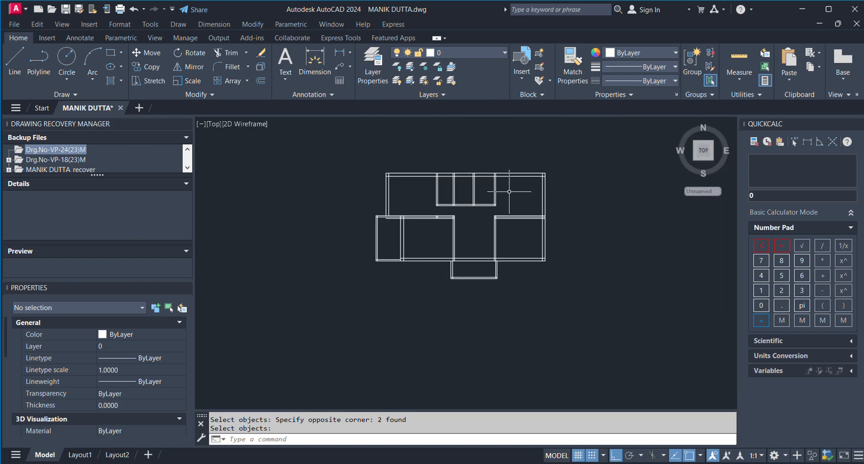
pyautogui.scroll(1, 509, 192)
pyautogui.scroll(2, 509, 192)
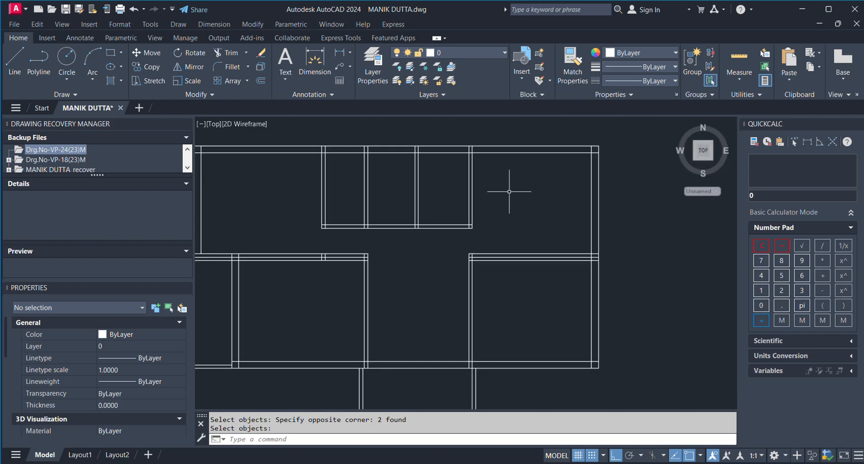
pyautogui.scroll(-2, 507, 190)
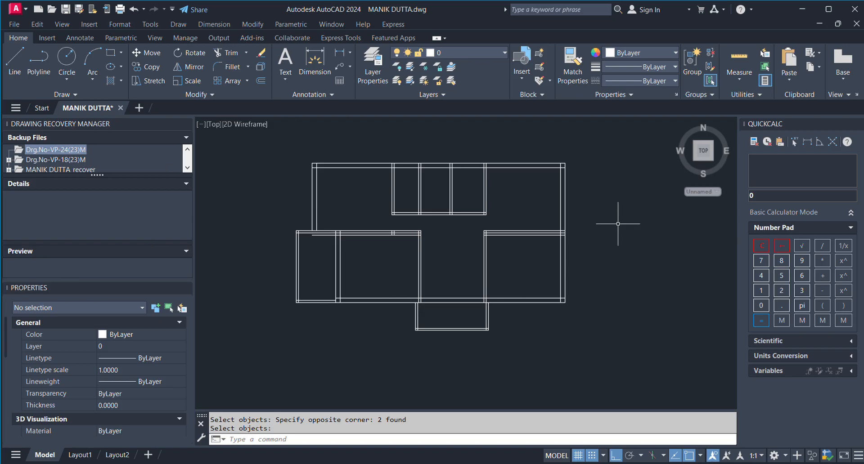
# Extend both lines of the upper room's left outer wall down to the lower line of the horizontal wall
pyautogui.click(230, 53)
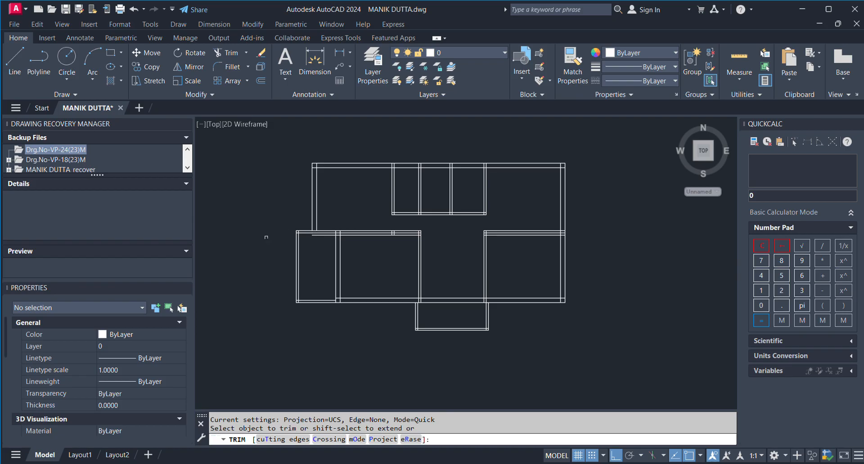
pyautogui.click(246, 55)
pyautogui.click(242, 94)
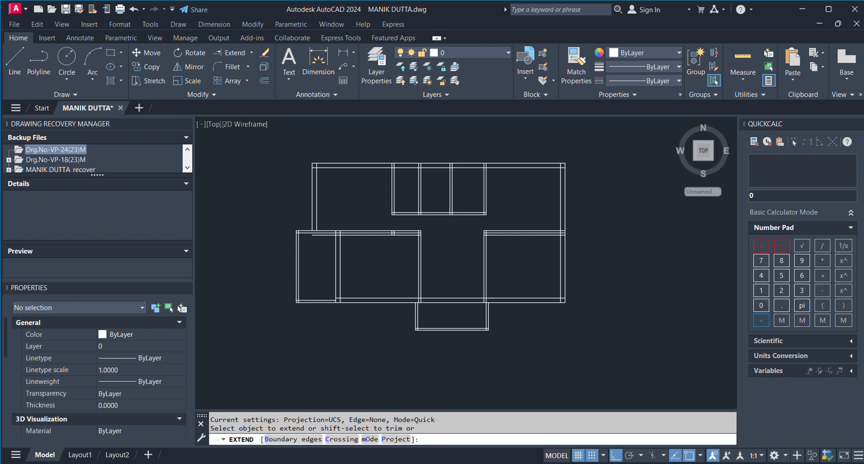
pyautogui.scroll(2, 306, 220)
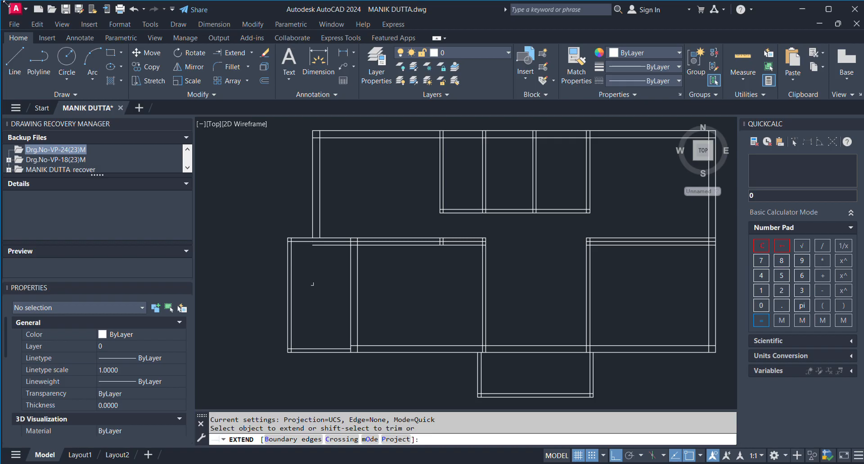
pyautogui.click(231, 54)
pyautogui.moveTo(332, 225); pyautogui.dragTo(267, 227)
pyautogui.scroll(4, 320, 264)
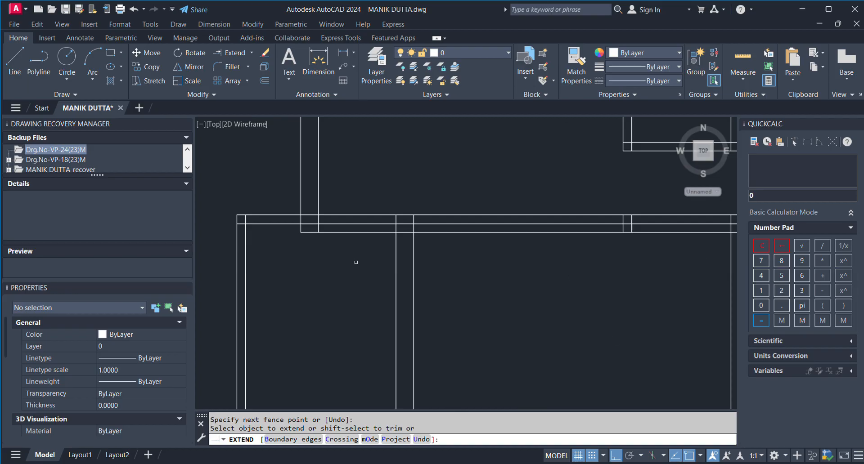
# Examine the extended left wall and the wall junctions across the whole floor plan, then end the Extend command
pyautogui.scroll(-2, 324, 261)
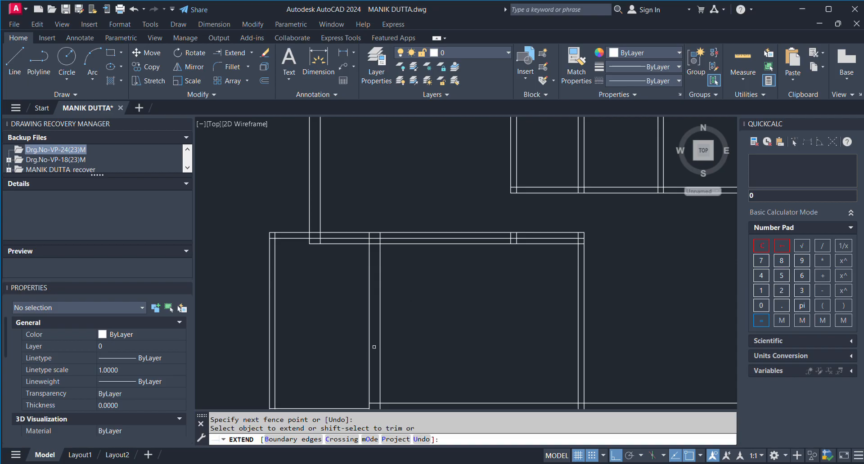
pyautogui.scroll(-2, 292, 233)
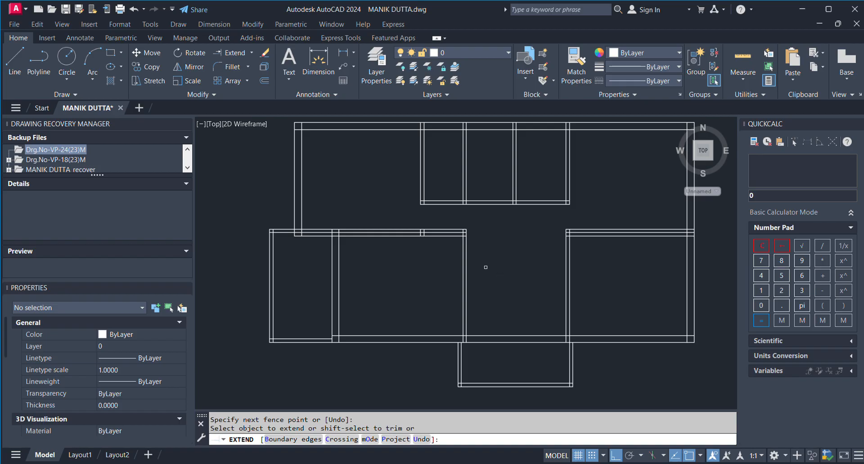
pyautogui.scroll(2, 504, 252)
pyautogui.scroll(-2, 506, 255)
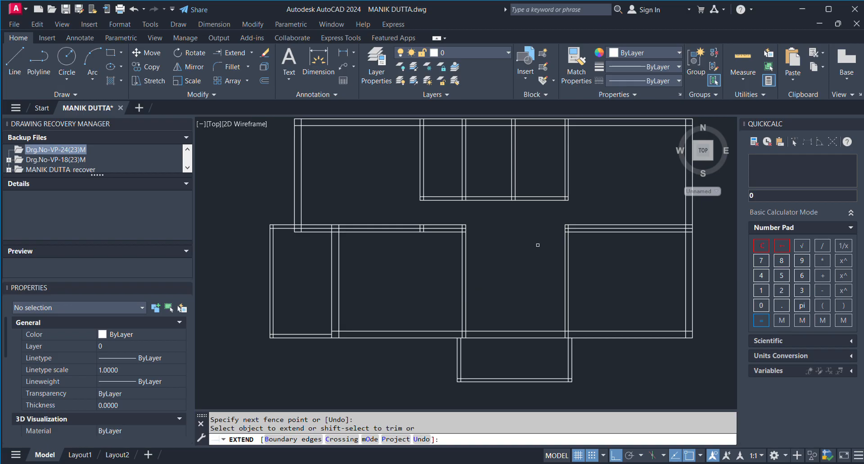
pyautogui.scroll(-1, 538, 245)
pyautogui.scroll(2, 535, 247)
pyautogui.scroll(-3, 587, 256)
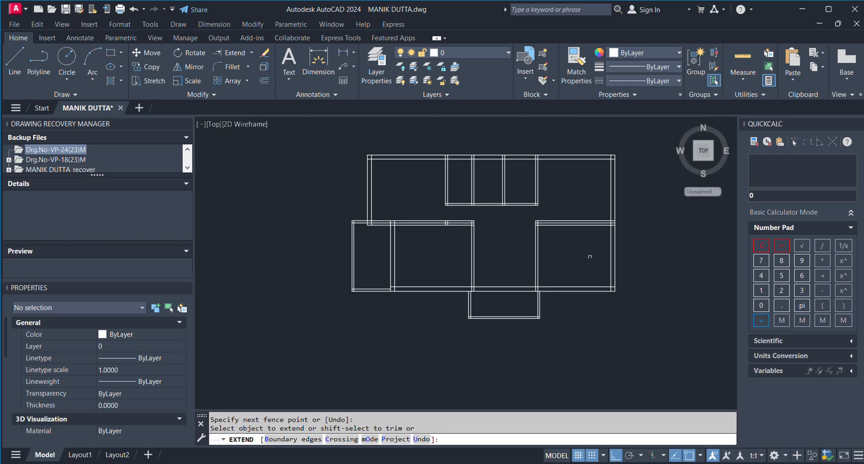
pyautogui.scroll(2, 590, 257)
pyautogui.scroll(-2, 344, 181)
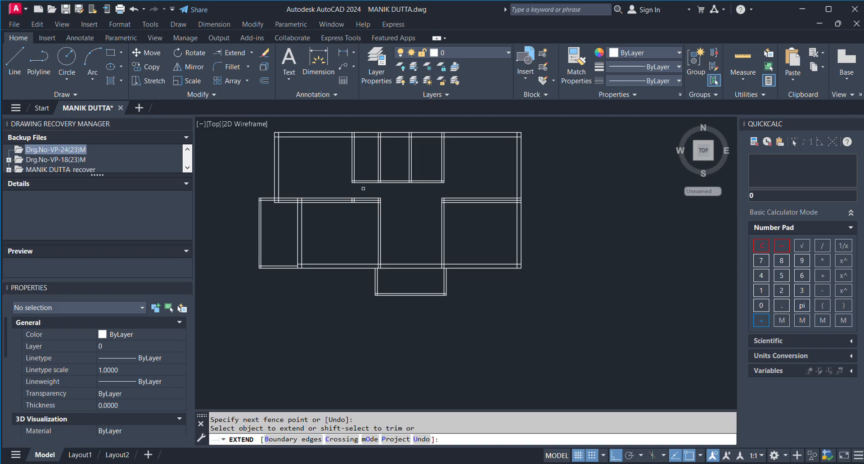
pyautogui.press('Escape')
pyautogui.press('Escape')
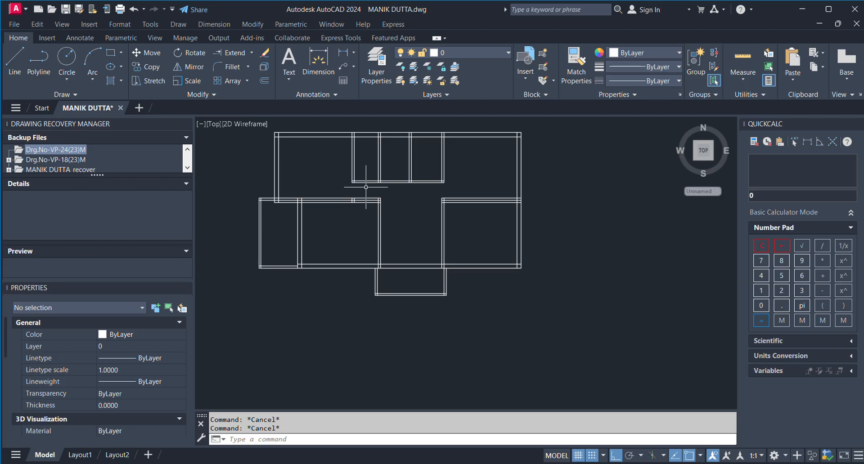
pyautogui.scroll(2, 282, 212)
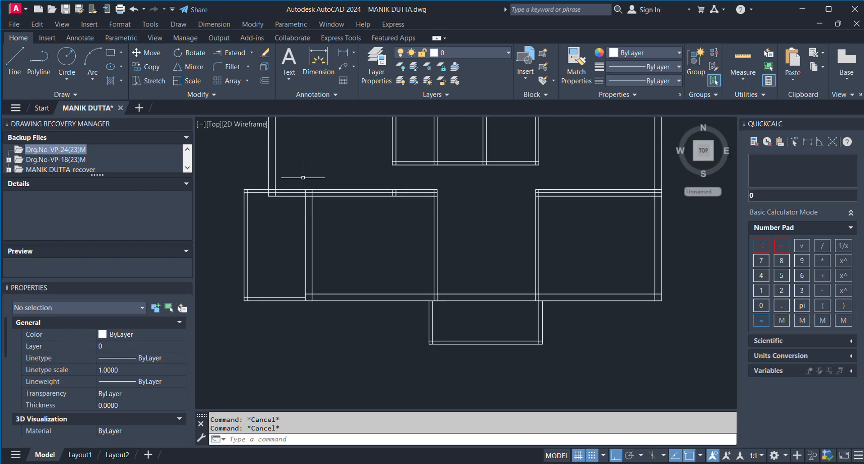
# Trim the lower line of the horizontal wall between the upper room's left outer wall and the next vertical wall
pyautogui.scroll(-1, 204, 167)
pyautogui.scroll(1, 204, 166)
pyautogui.scroll(2, 270, 171)
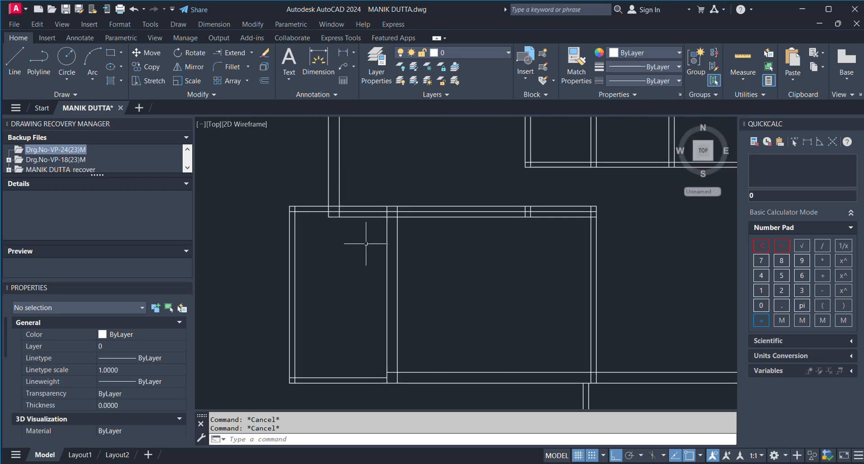
pyautogui.click(241, 72)
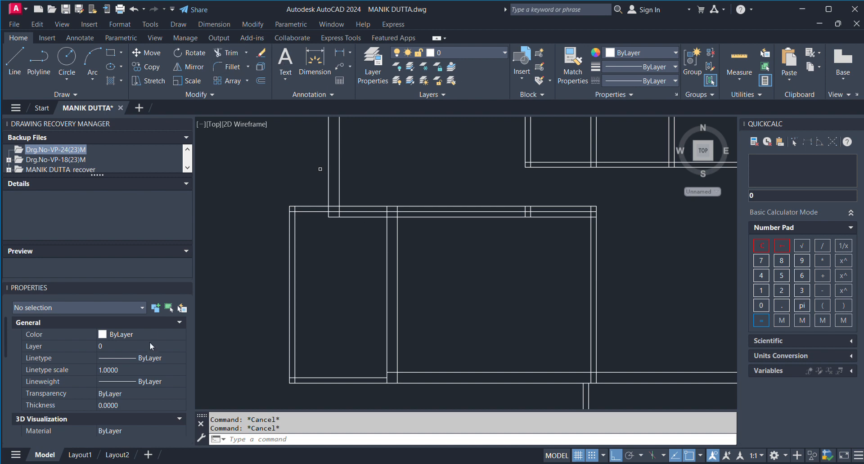
pyautogui.click(358, 218)
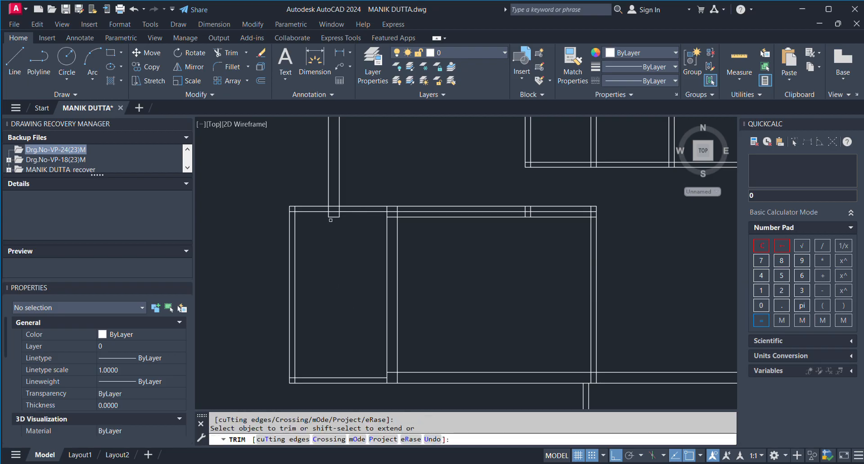
pyautogui.scroll(4, 331, 221)
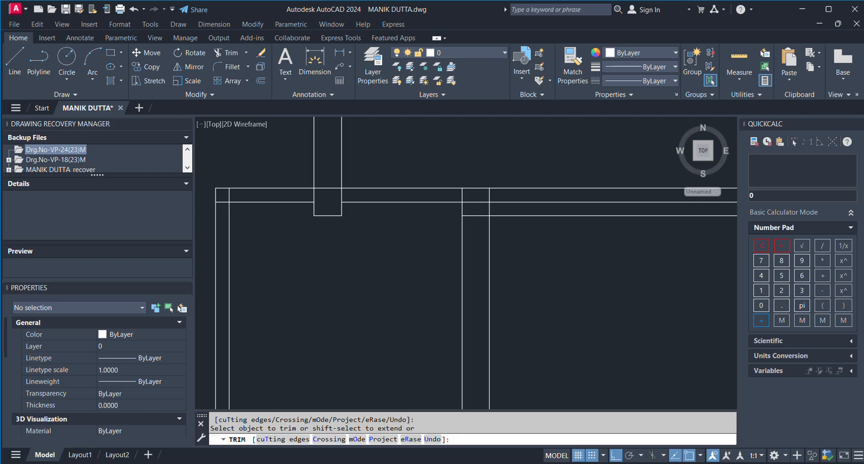
# Examine the trimmed wall junction and the rooms around it across the floor plan, then end the Trim command
pyautogui.scroll(-2, 347, 260)
pyautogui.scroll(-4, 347, 260)
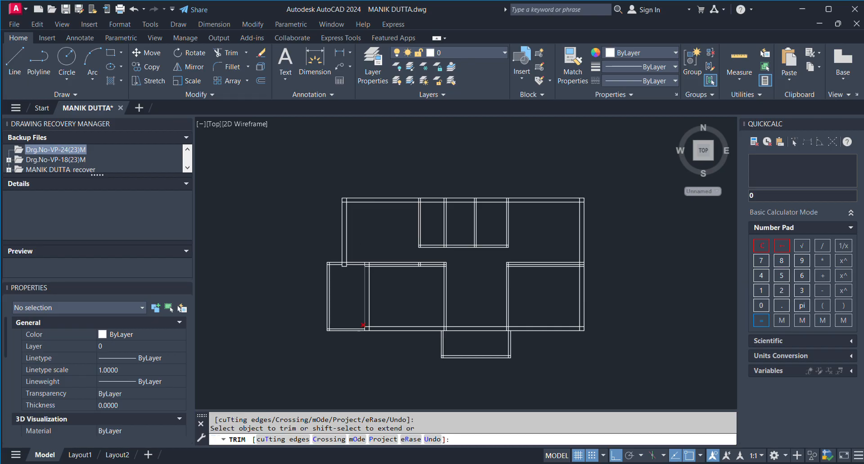
pyautogui.scroll(2, 333, 299)
pyautogui.scroll(-1, 384, 277)
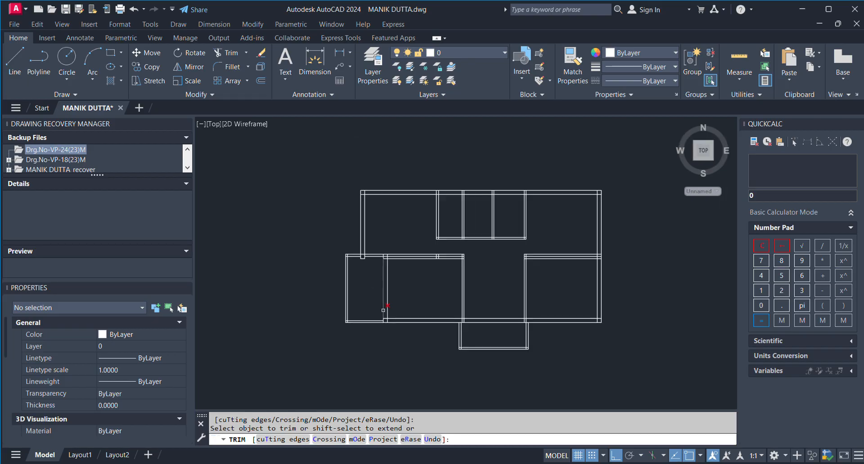
pyautogui.scroll(3, 394, 266)
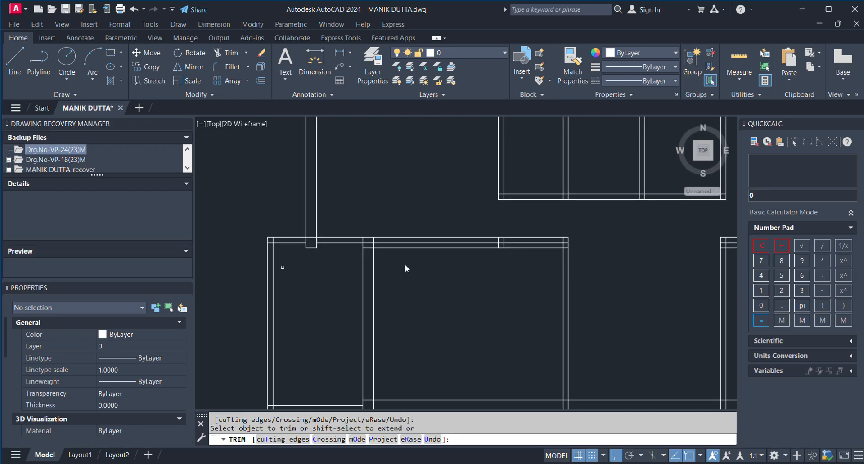
pyautogui.scroll(-2, 396, 194)
pyautogui.scroll(2, 386, 311)
pyautogui.scroll(-3, 337, 284)
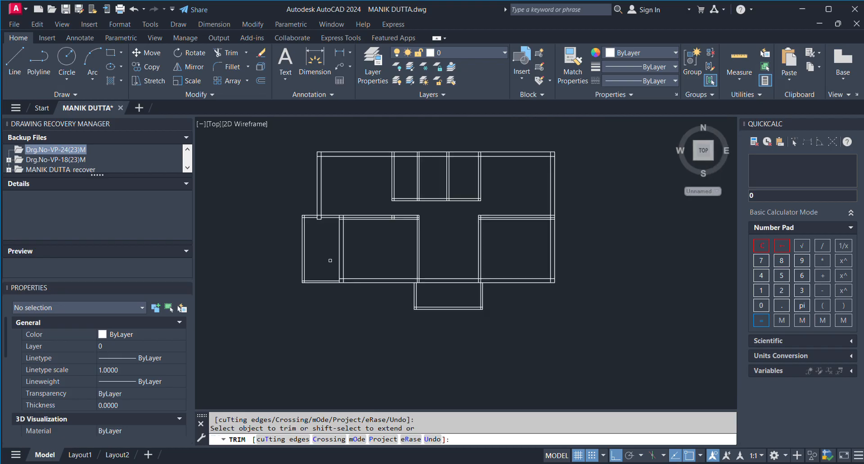
pyautogui.scroll(1, 319, 249)
pyautogui.scroll(2, 288, 270)
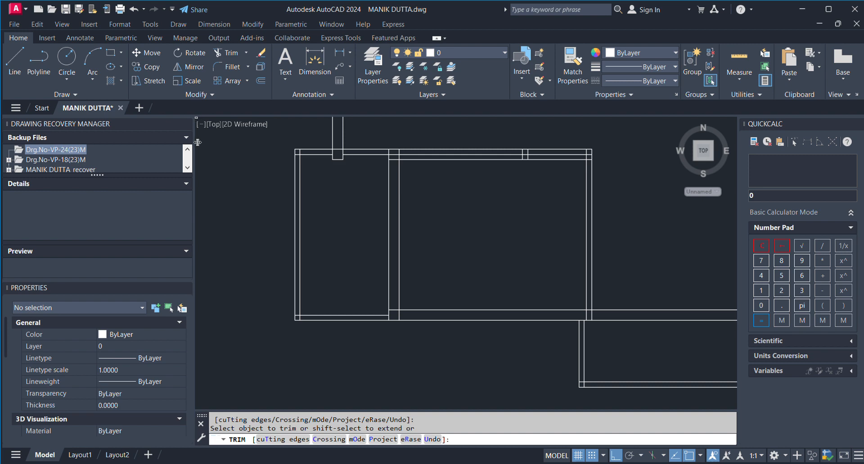
pyautogui.scroll(-2, 303, 213)
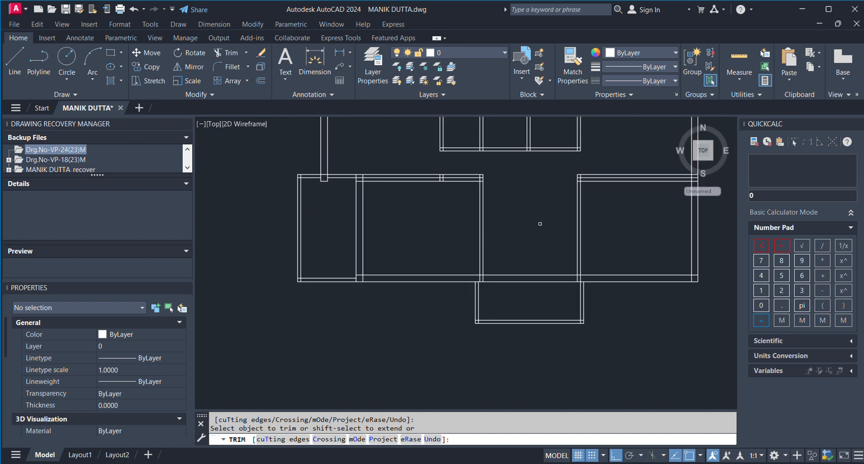
pyautogui.scroll(-2, 554, 337)
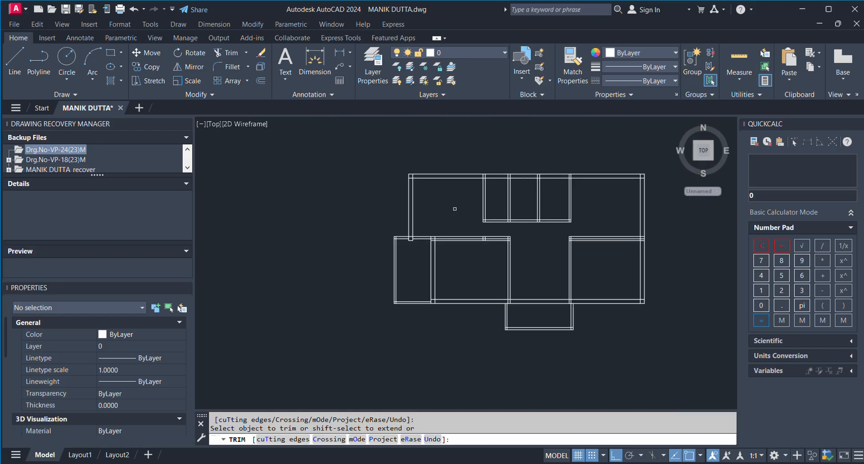
pyautogui.scroll(4, 489, 187)
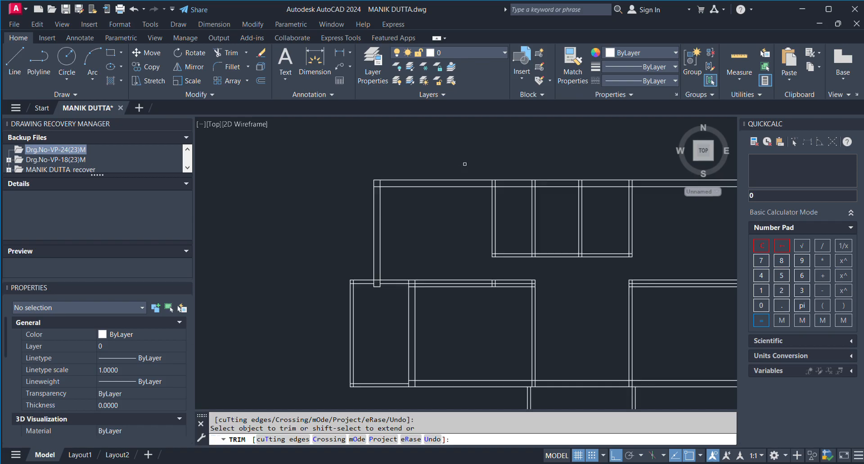
pyautogui.scroll(-6, 295, 160)
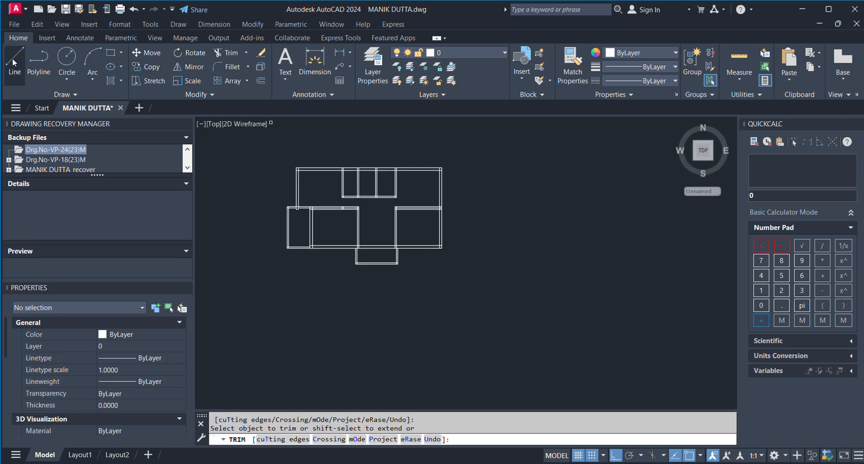
pyautogui.press('Escape')
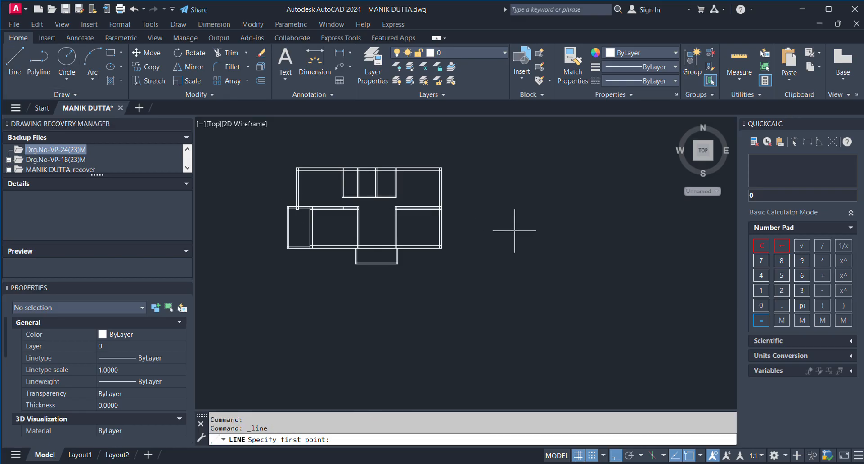
# Draw a 250 by 250 square from four separate lines in the empty area beside the floor plan
pyautogui.scroll(5, 536, 199)
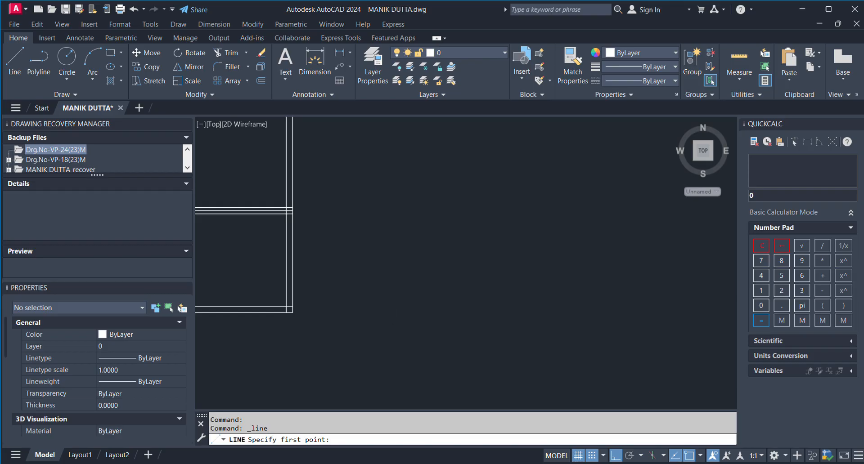
pyautogui.click(394, 301)
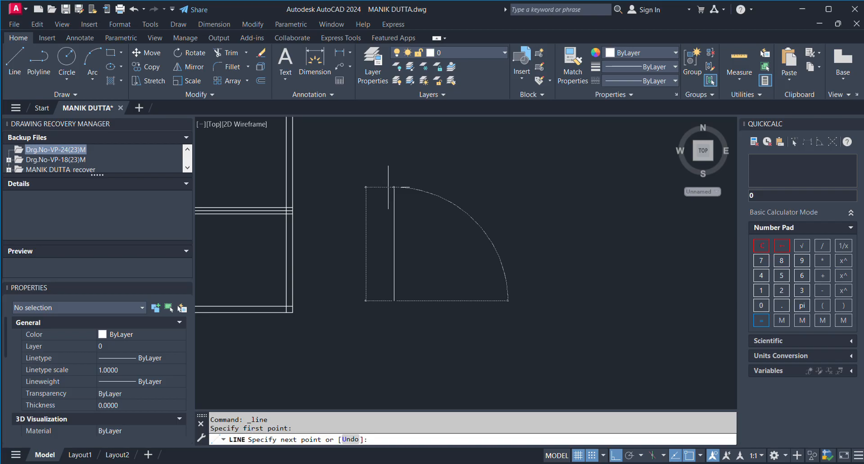
pyautogui.write('250')
pyautogui.press('Return')
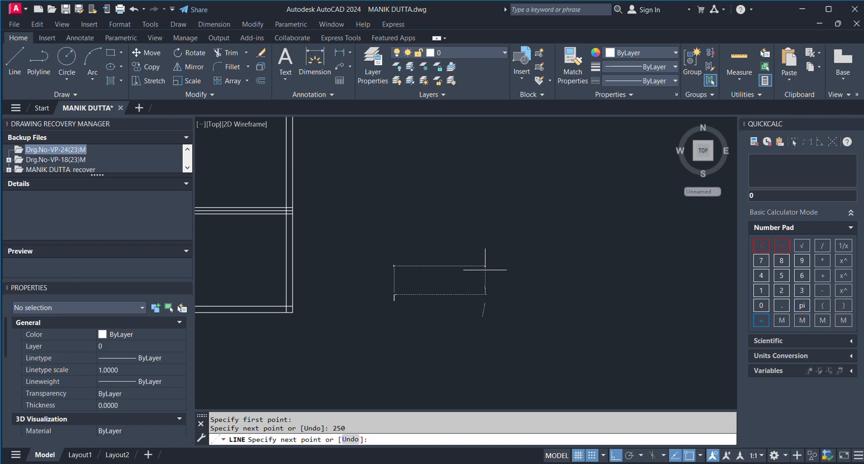
pyautogui.scroll(2, 419, 298)
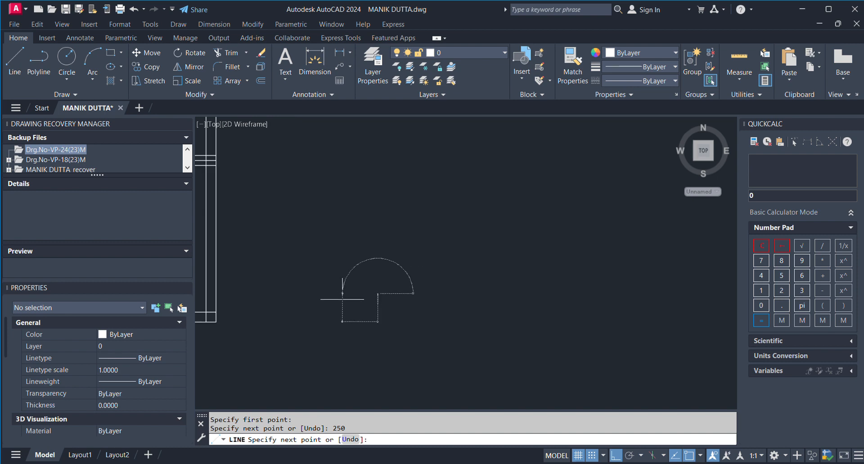
pyautogui.scroll(1, 341, 299)
pyautogui.scroll(1, 412, 295)
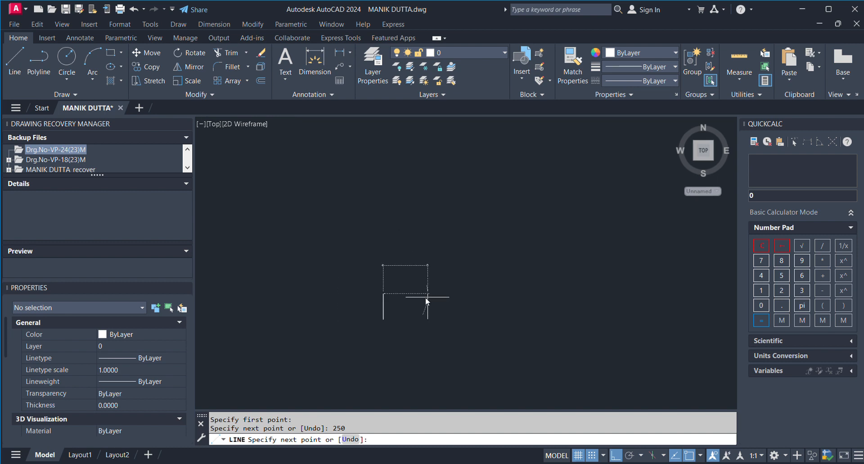
pyautogui.write('250')
pyautogui.press('Return')
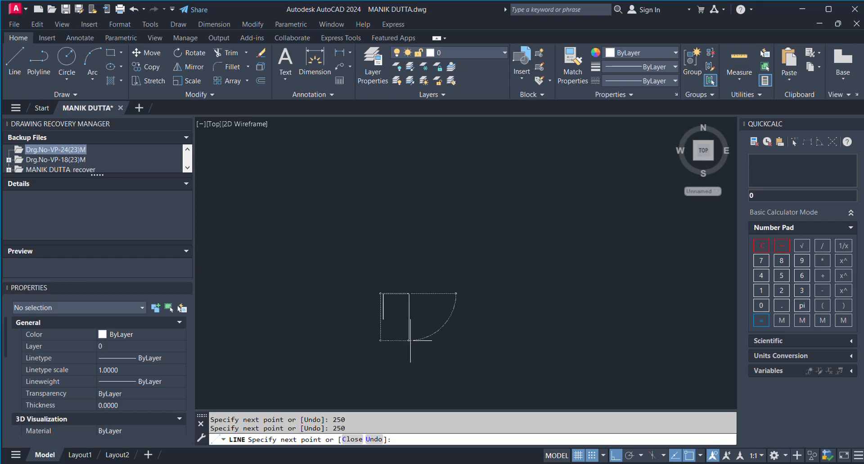
pyautogui.write('250')
pyautogui.press('Return')
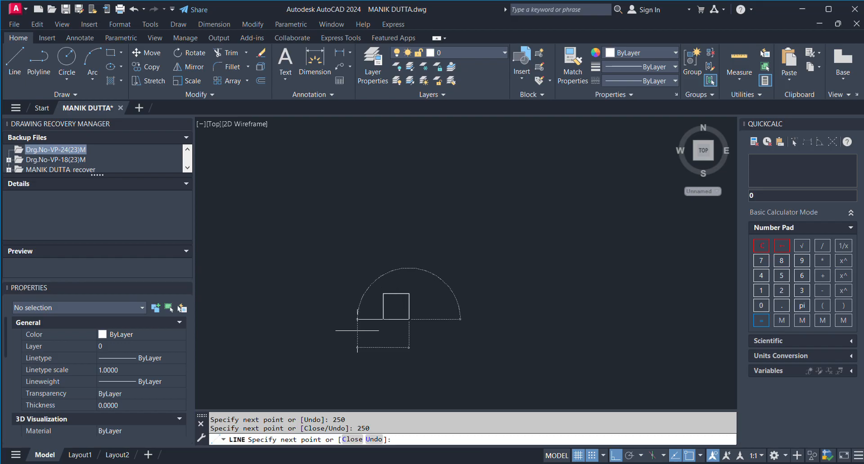
pyautogui.write('250')
pyautogui.press('Return')
pyautogui.press('Escape')
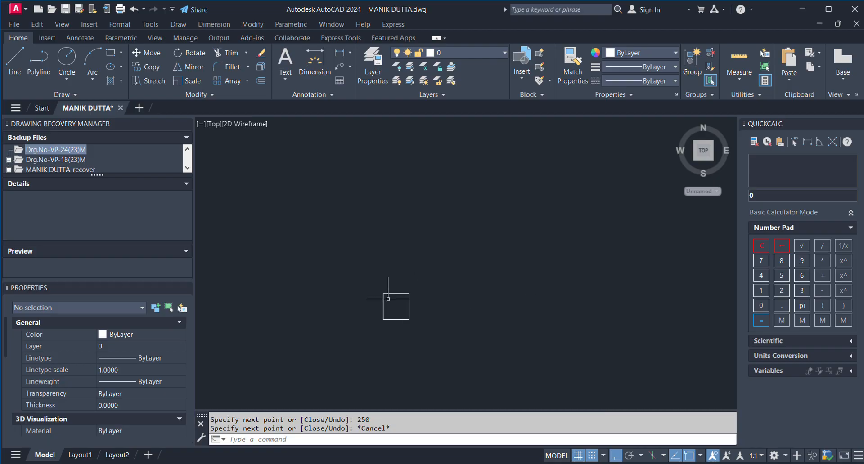
# Select all four lines of the square and set their colour to purple 147,39,143
pyautogui.click(453, 257)
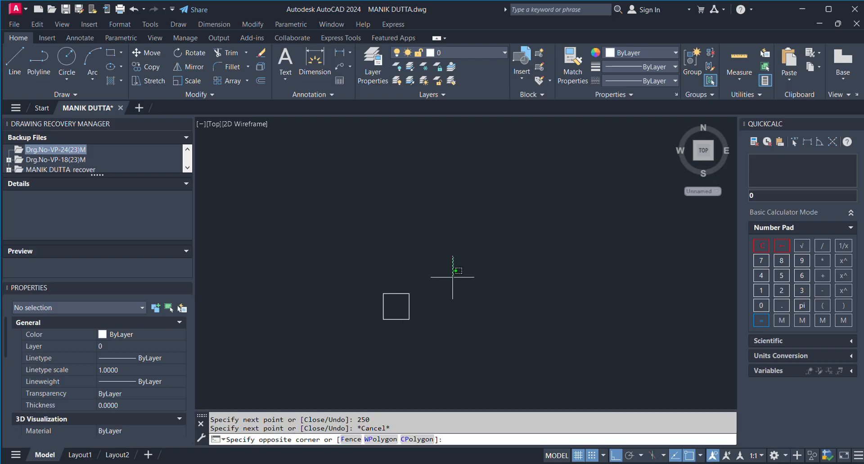
pyautogui.click(344, 358)
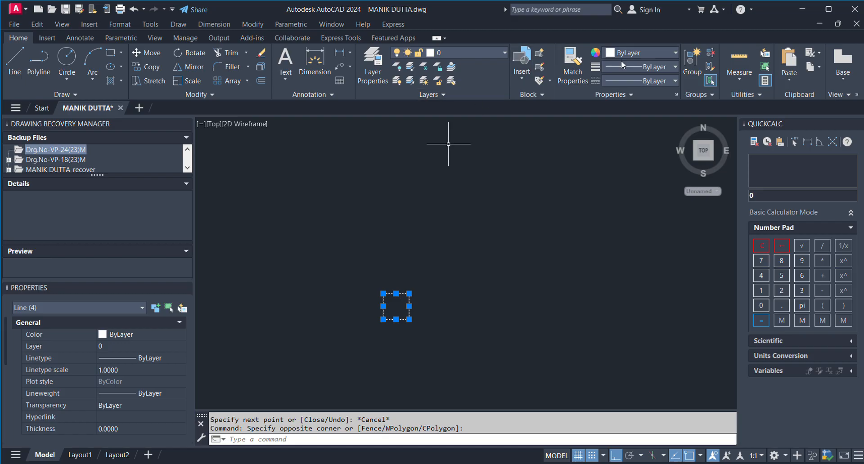
pyautogui.click(639, 101)
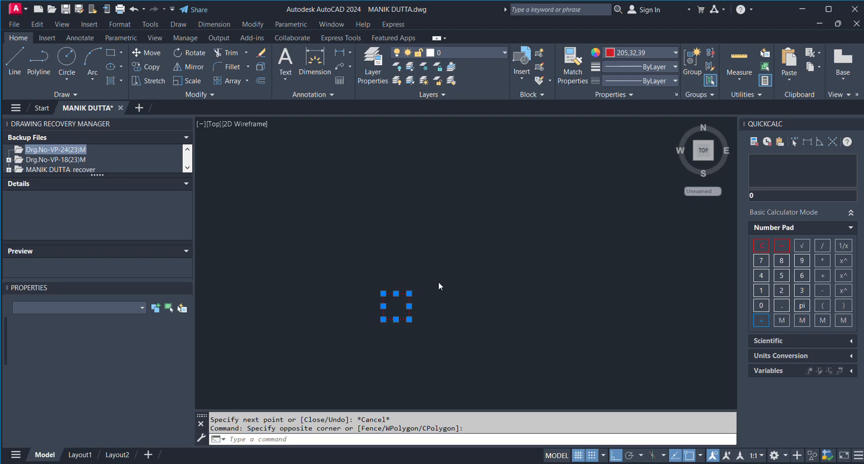
pyautogui.click(446, 270)
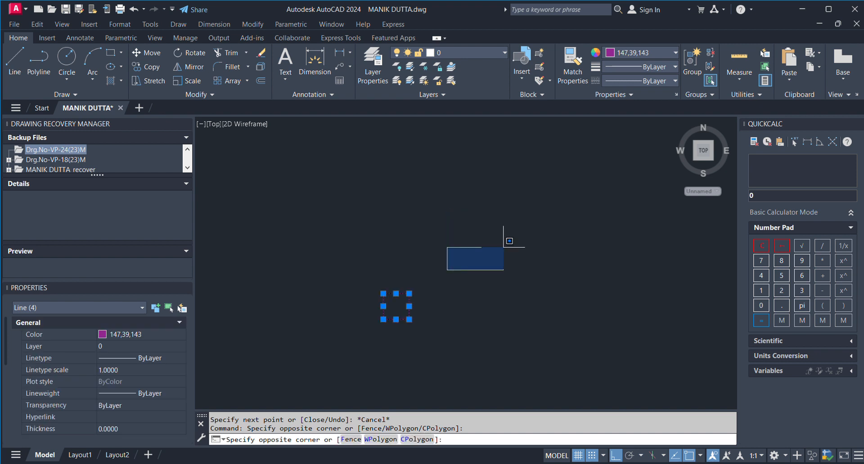
pyautogui.click(503, 247)
pyautogui.click(475, 272)
pyautogui.click(347, 357)
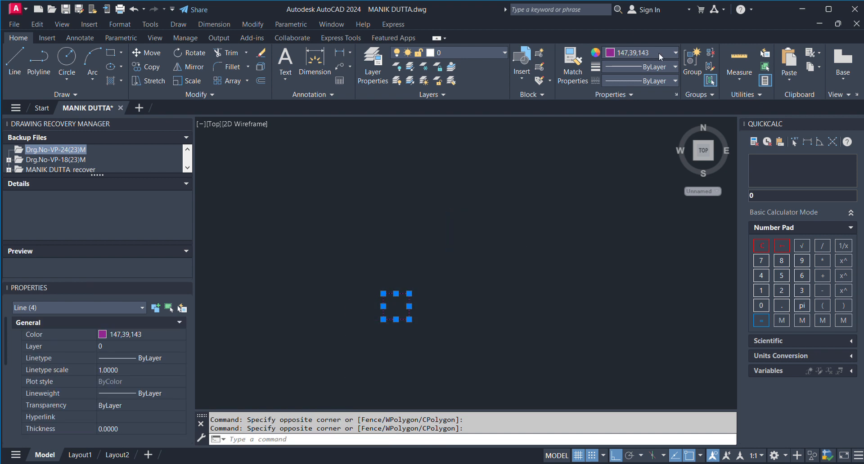
# Change the colour of the square's four selected lines to red 237,31,36
pyautogui.press('Escape')
pyautogui.click(644, 111)
pyautogui.click(497, 224)
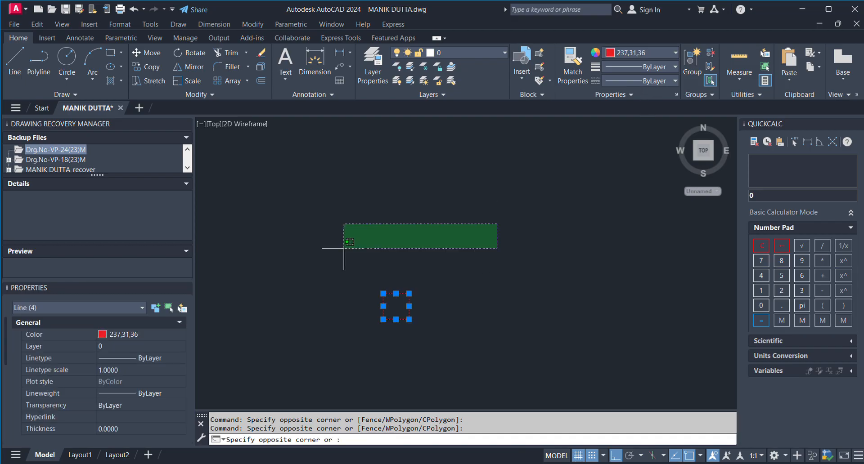
pyautogui.click(367, 171)
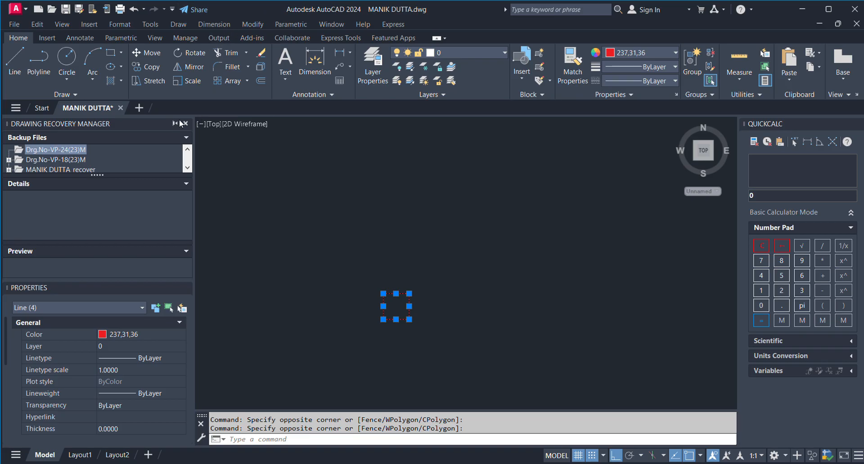
# Join the square's four lines into a single polyline, then select it to check the result
pyautogui.click(180, 121)
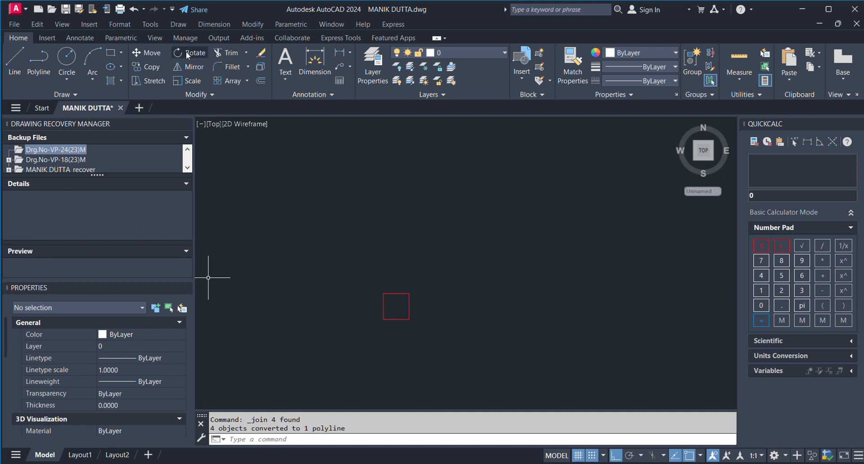
pyautogui.click(213, 94)
pyautogui.click(530, 230)
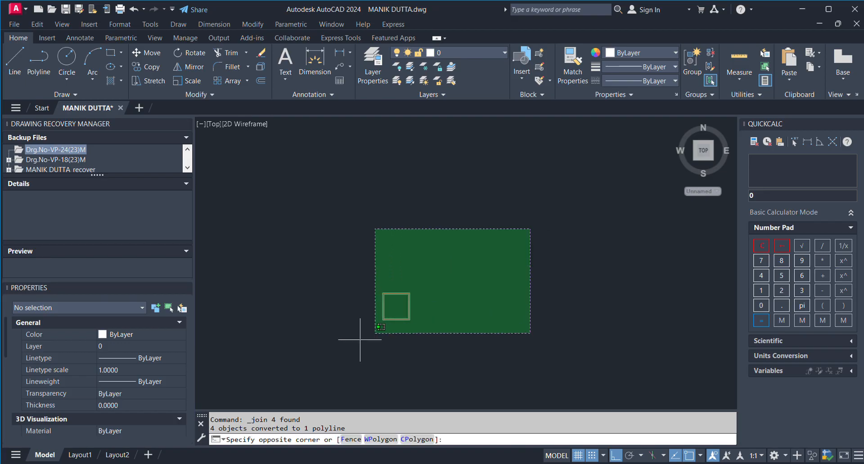
pyautogui.click(338, 342)
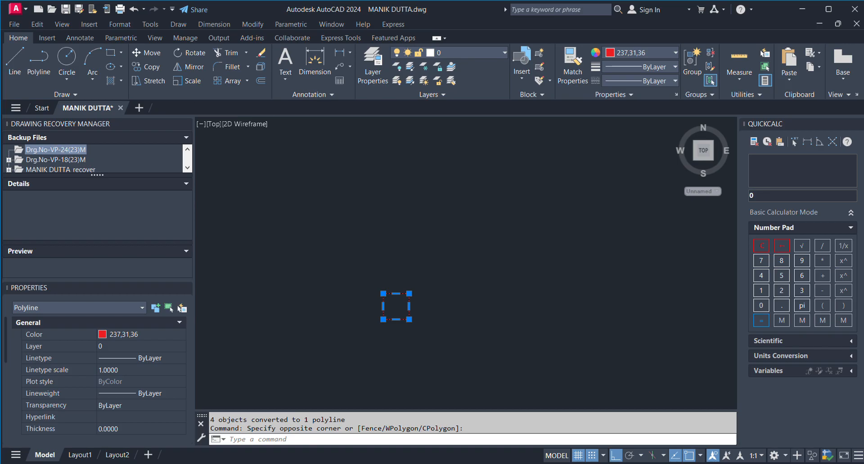
# Try to join the closed square polyline again, then cancel the Join command
pyautogui.click(365, 141)
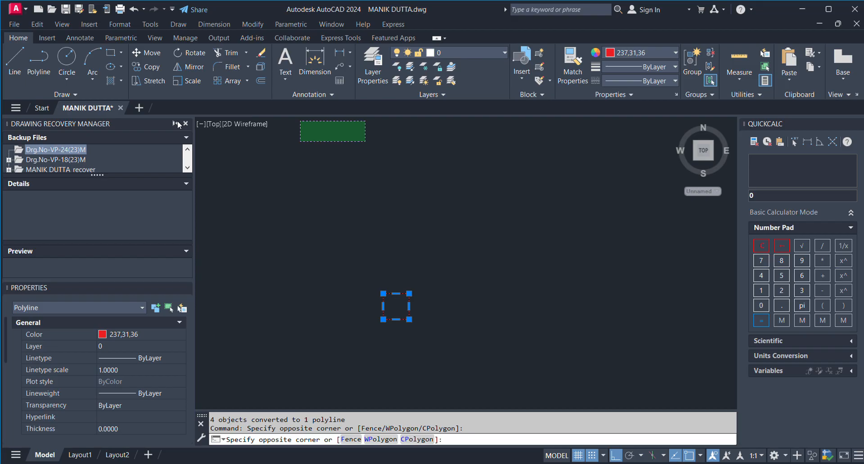
pyautogui.click(179, 125)
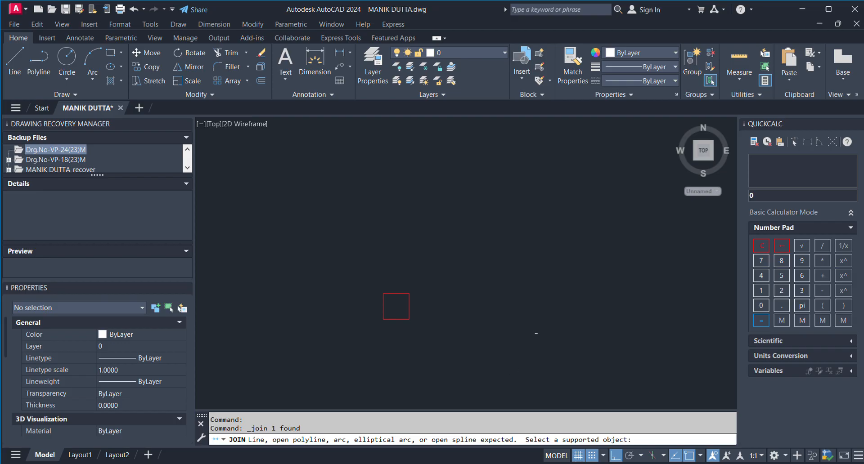
pyautogui.press('Escape')
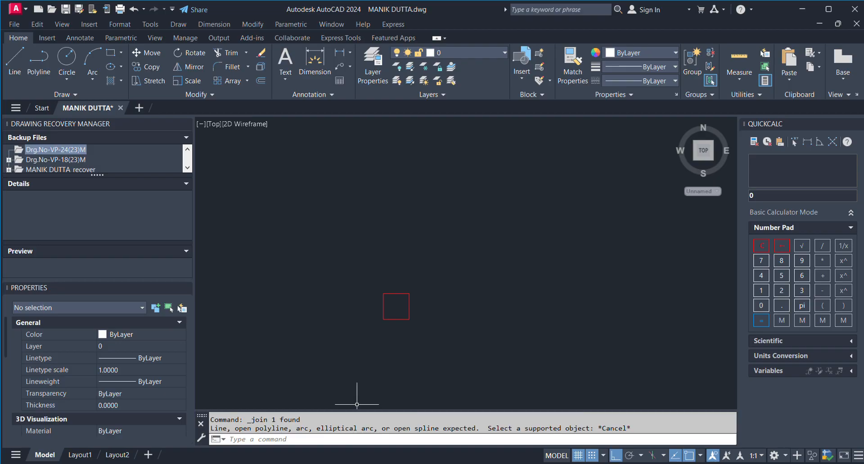
# Explode the red square's polyline into separate lines
pyautogui.click(458, 262)
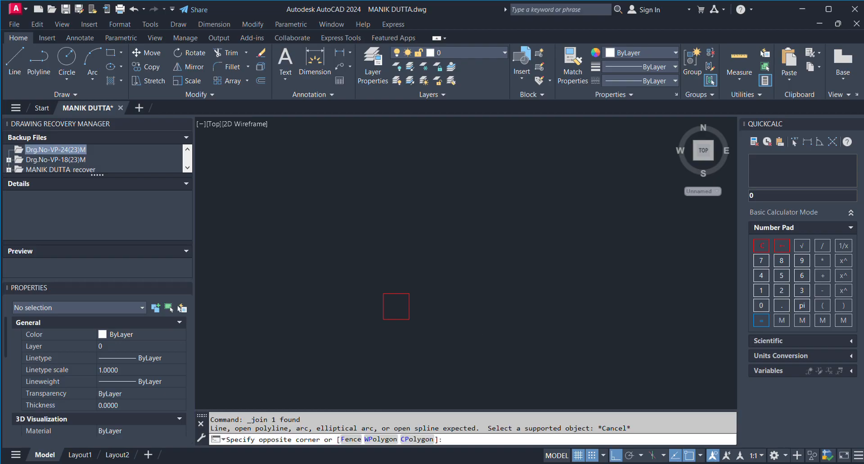
pyautogui.click(359, 338)
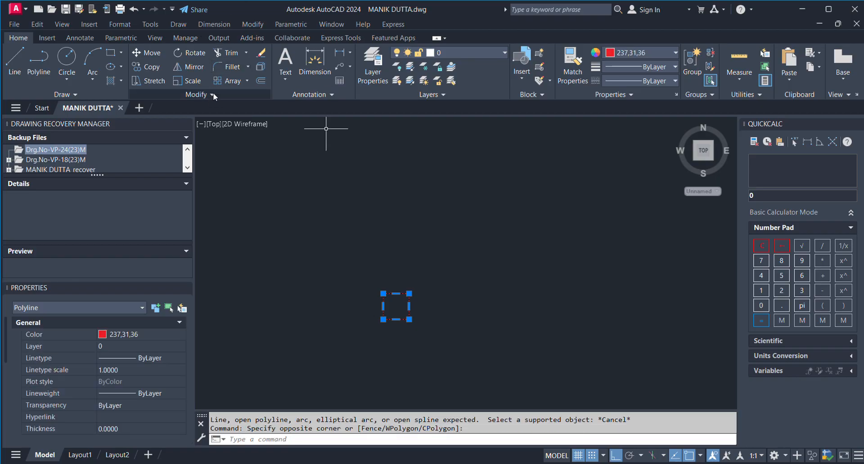
pyautogui.click(259, 68)
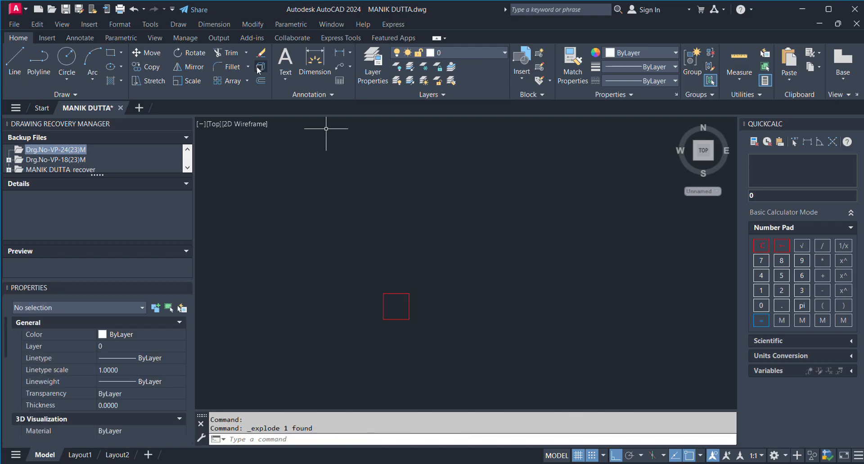
# Try to explode the red square's four separate lines again, then cancel the Explode command
pyautogui.click(260, 67)
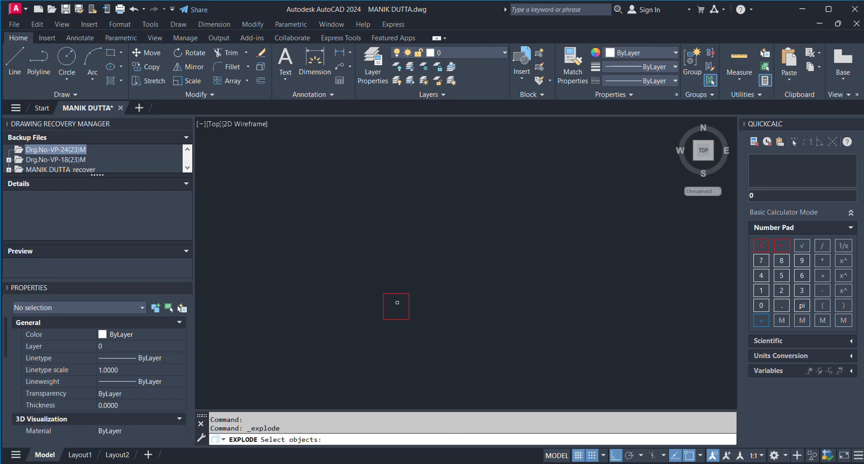
pyautogui.click(536, 217)
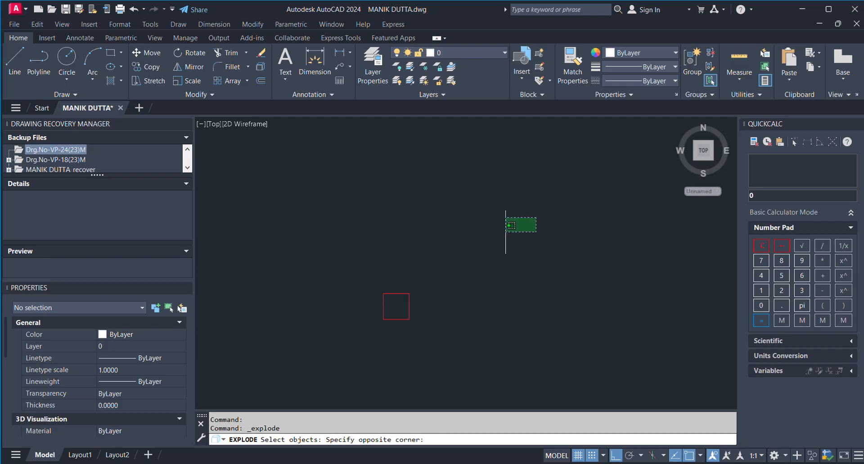
pyautogui.click(338, 353)
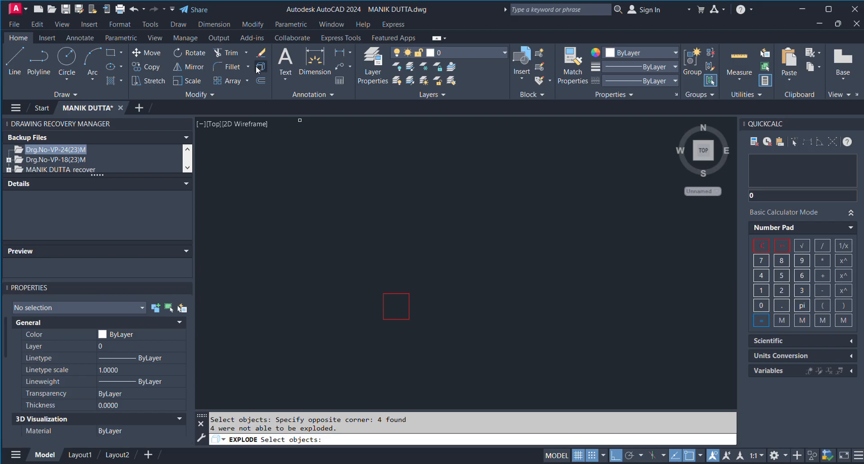
pyautogui.click(256, 66)
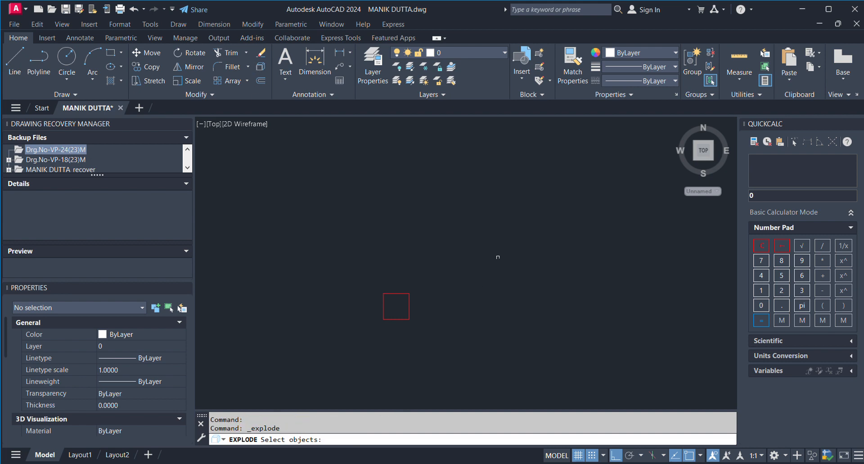
pyautogui.press('Escape')
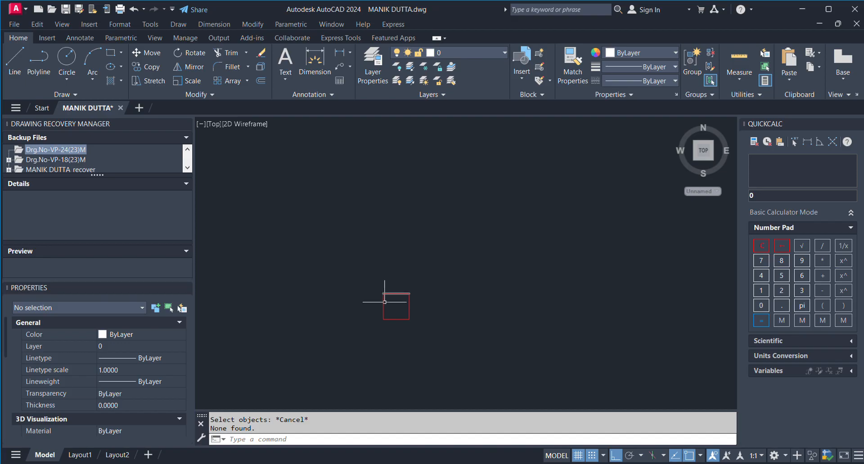
# Select the square's four lines to check that they are separate, and try exploding them once more
pyautogui.scroll(8, 396, 319)
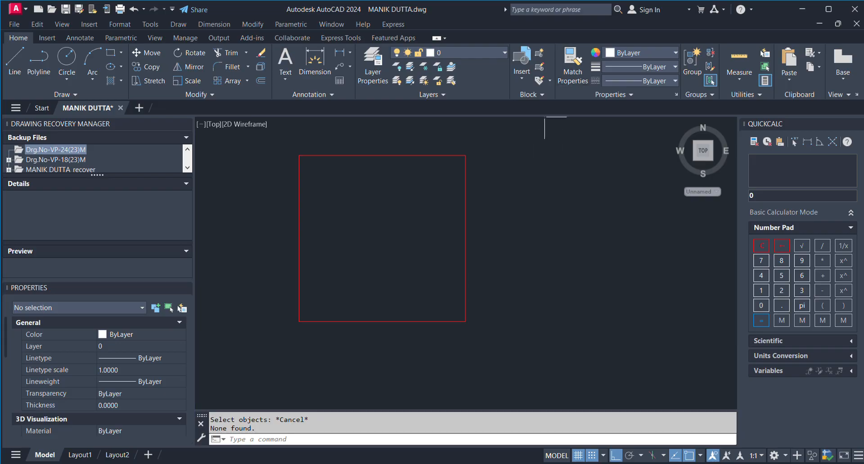
pyautogui.click(539, 134)
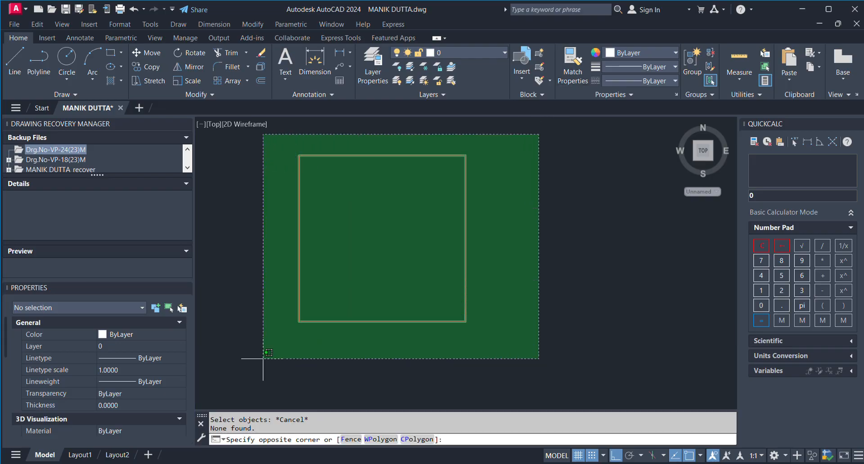
pyautogui.click(242, 355)
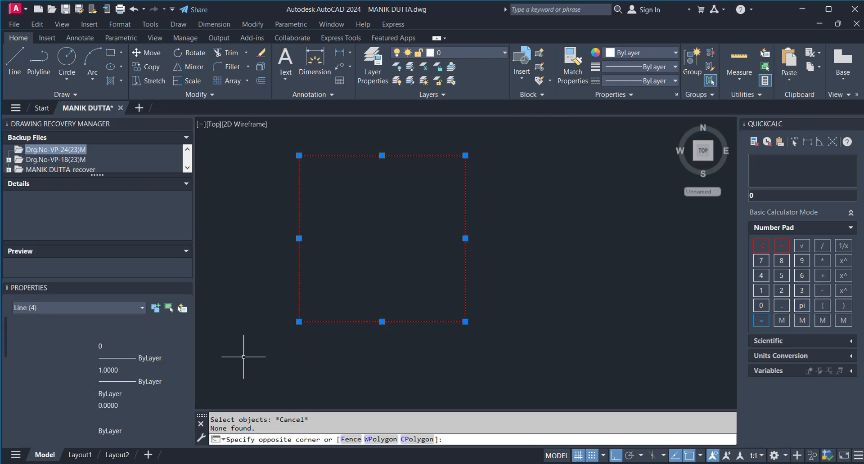
pyautogui.press('Escape')
pyautogui.click(261, 67)
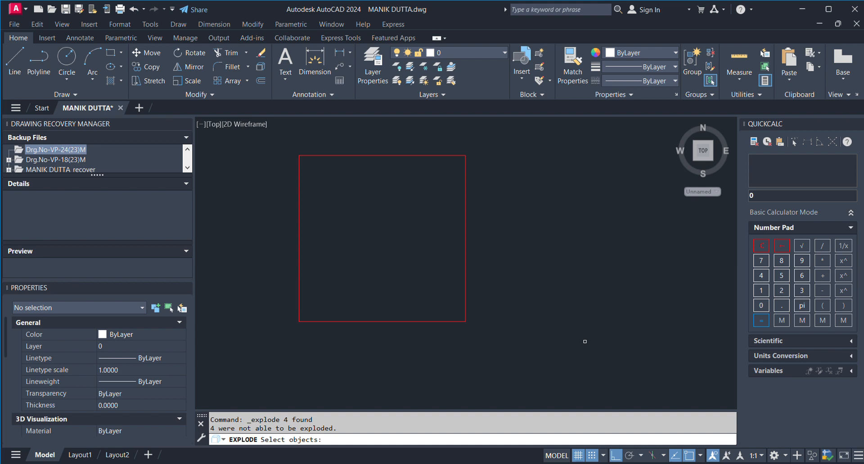
pyautogui.click(542, 122)
pyautogui.click(251, 368)
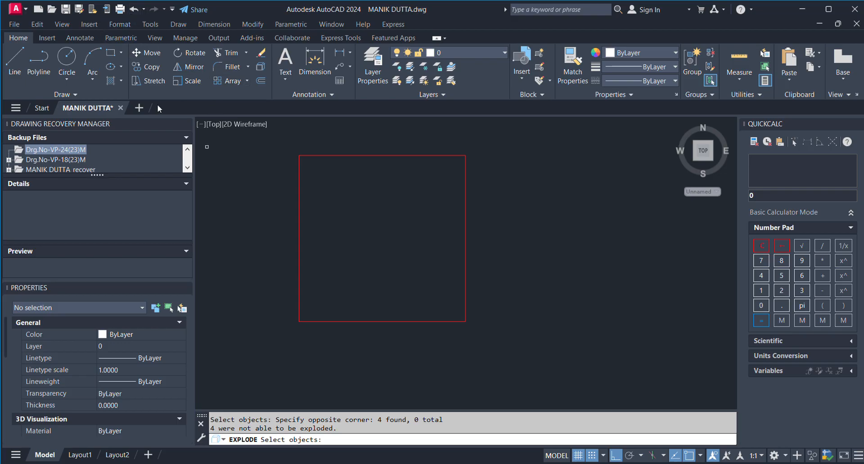
pyautogui.click(178, 124)
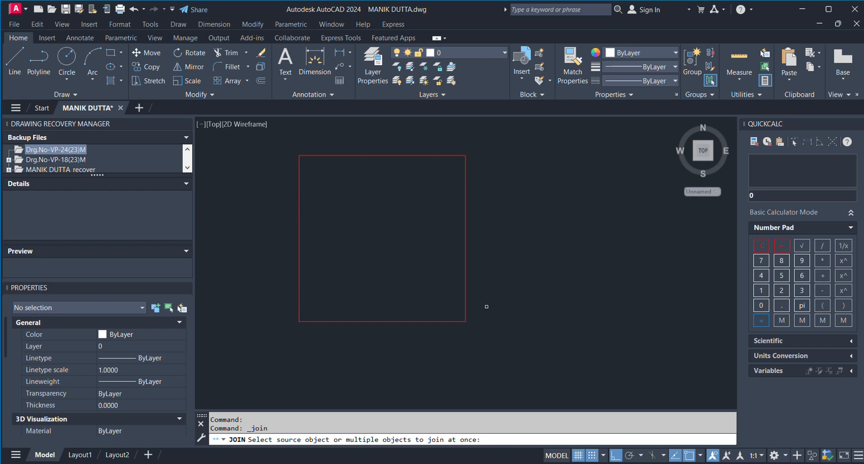
pyautogui.scroll(-10, 518, 282)
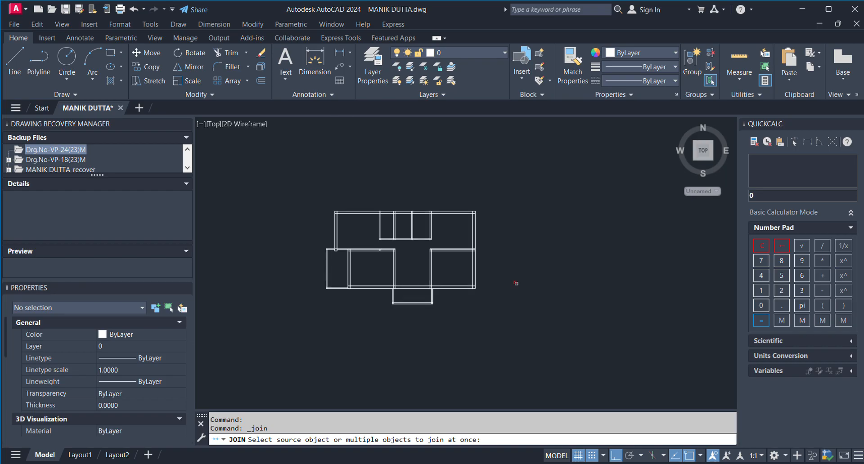
pyautogui.press('Escape')
pyautogui.press('Escape')
pyautogui.press('Escape')
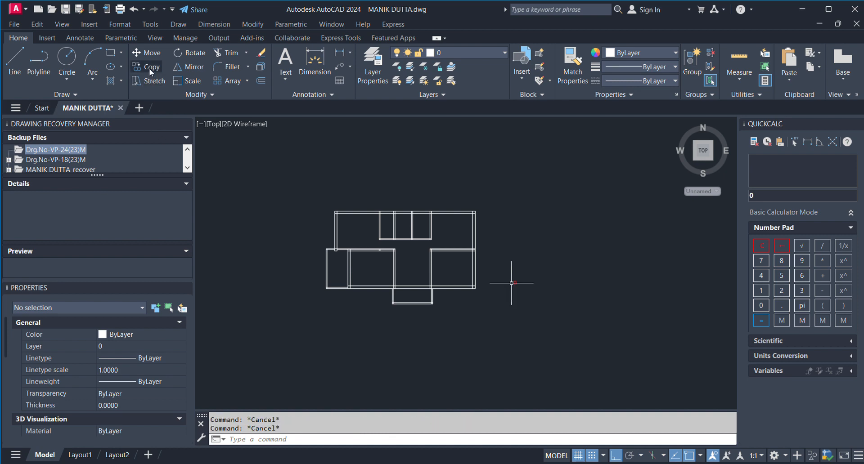
# Copy the red square a short distance straight up so it overlaps the original, then undo the copy
pyautogui.click(149, 68)
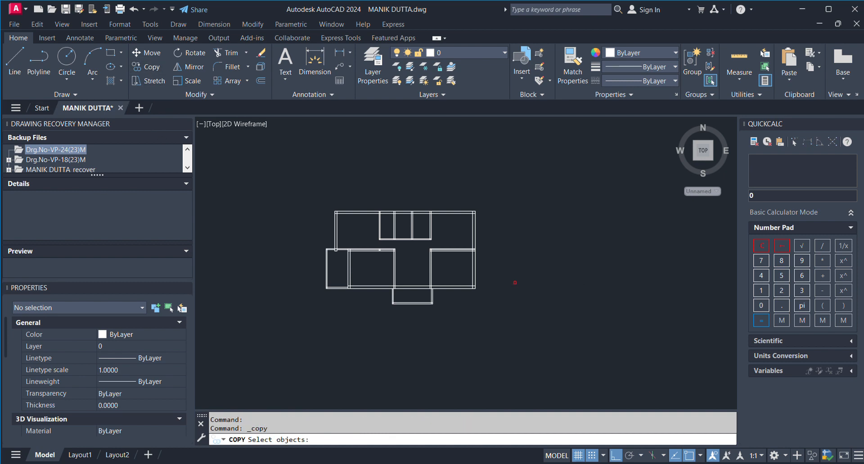
pyautogui.scroll(5, 515, 283)
pyautogui.click(533, 274)
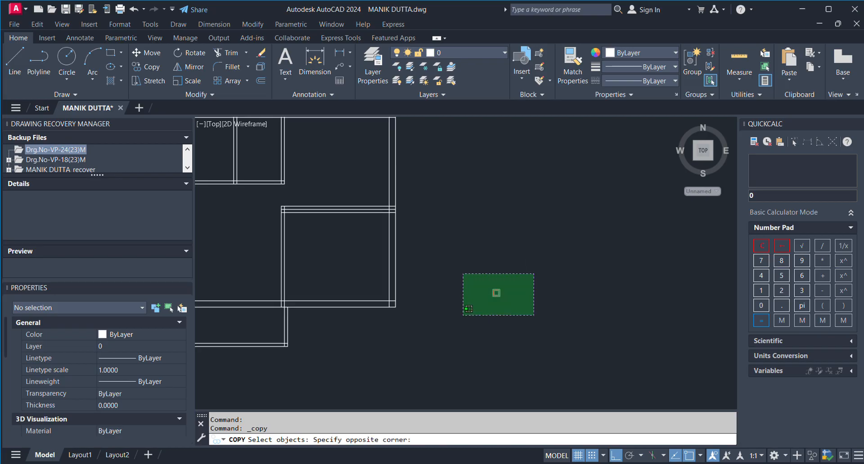
pyautogui.click(468, 309)
pyautogui.scroll(10, 492, 297)
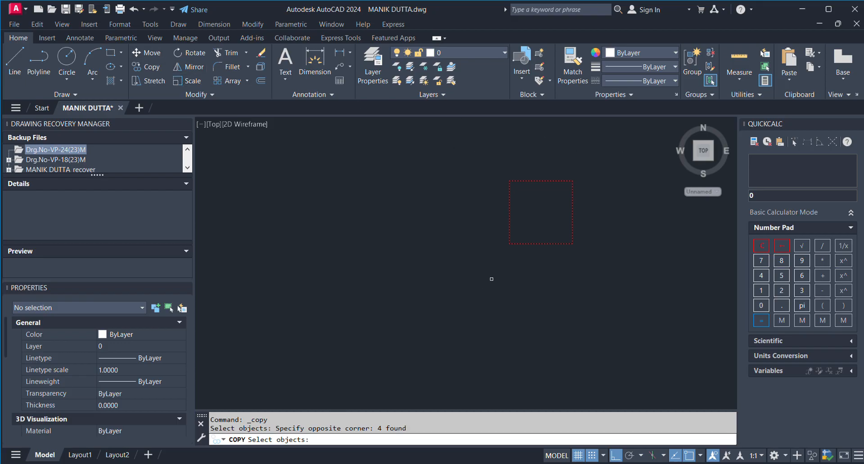
pyautogui.press('Return')
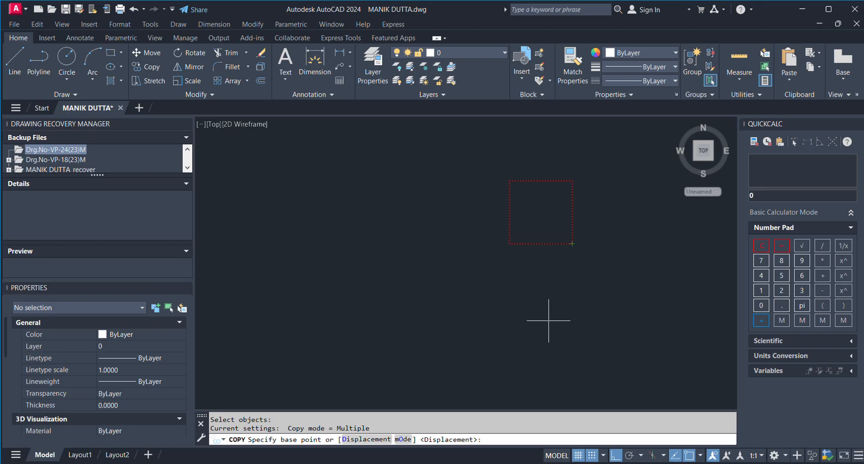
pyautogui.click(548, 321)
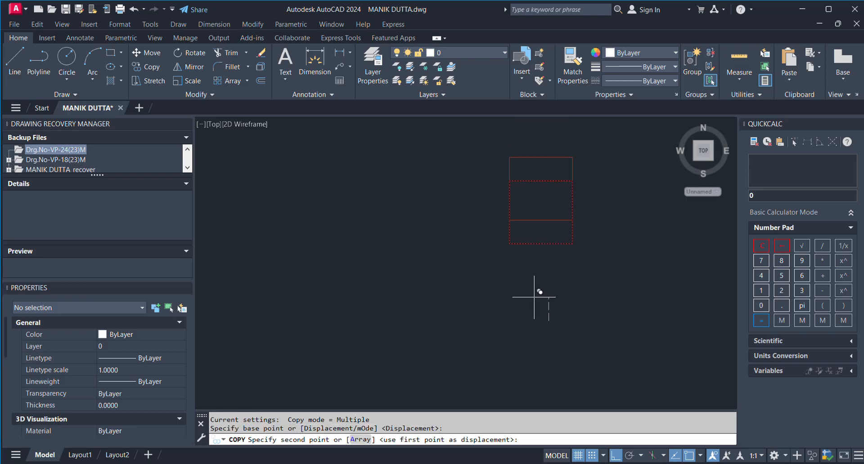
pyautogui.click(549, 297)
pyautogui.press('Escape')
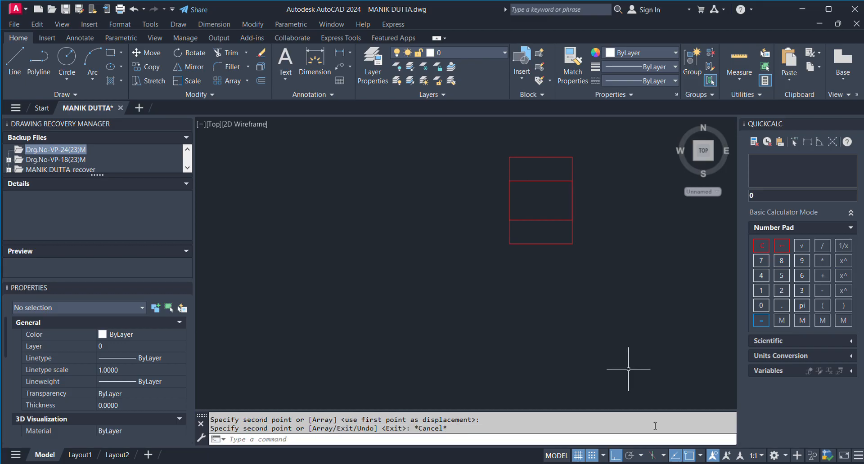
pyautogui.write('u')
pyautogui.press('Return')
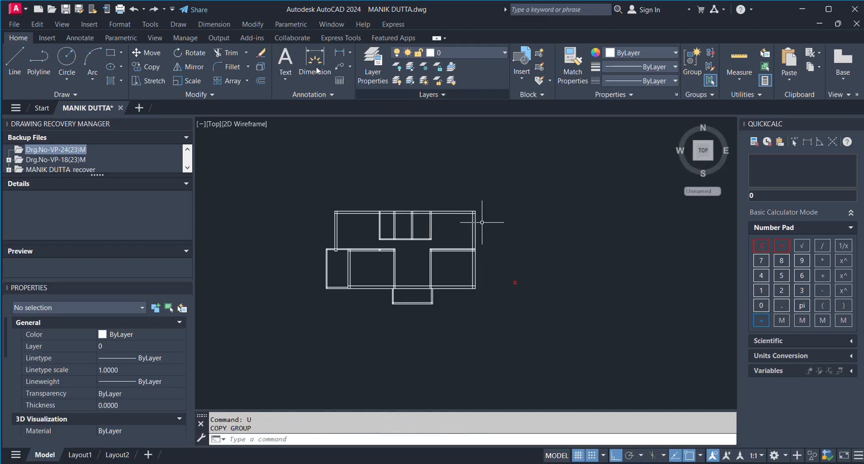
# Start copying the red square's four lines, using the square's lower-right corner as the base point
pyautogui.click(152, 70)
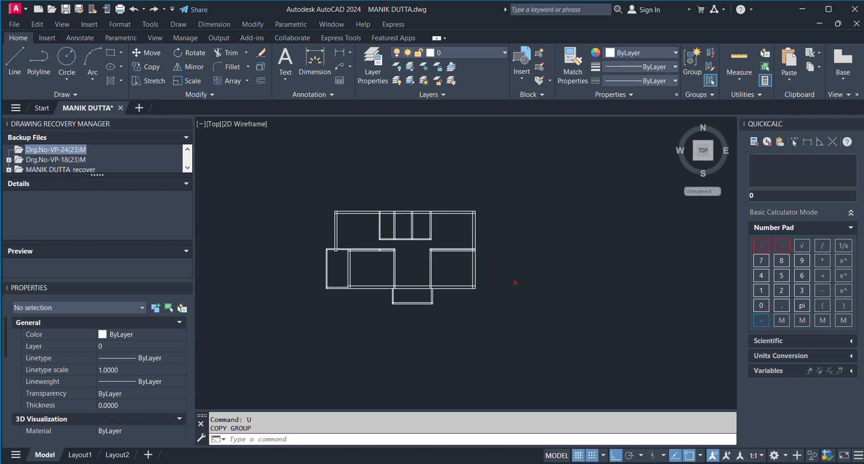
pyautogui.scroll(9, 535, 286)
pyautogui.scroll(-4, 436, 213)
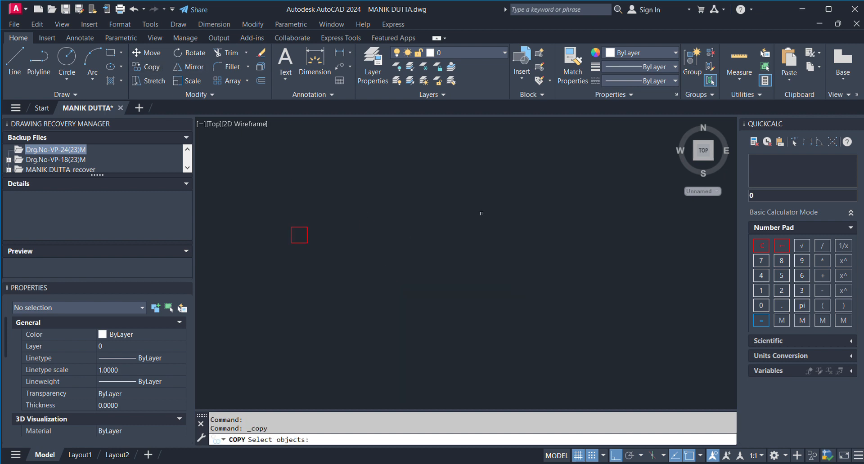
pyautogui.click(425, 200)
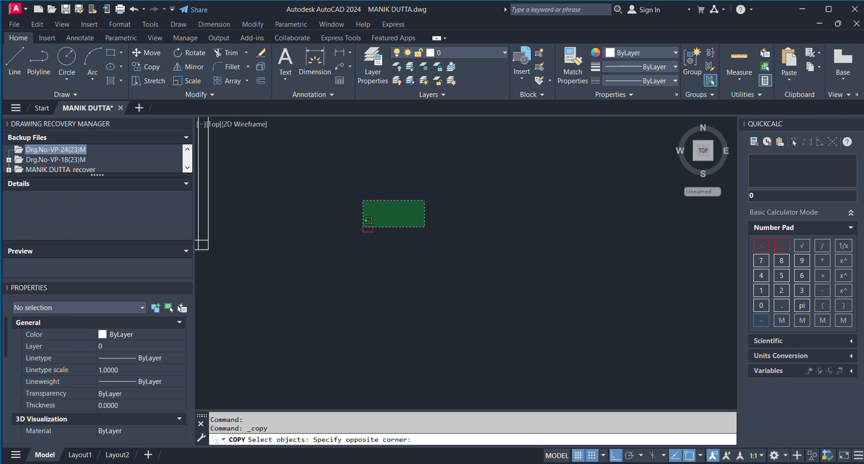
pyautogui.click(341, 248)
pyautogui.click(345, 244)
pyautogui.click(348, 249)
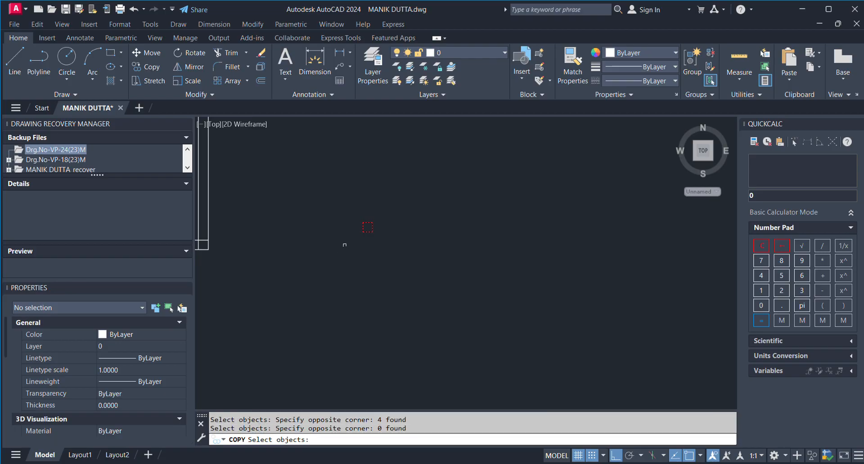
pyautogui.press('Return')
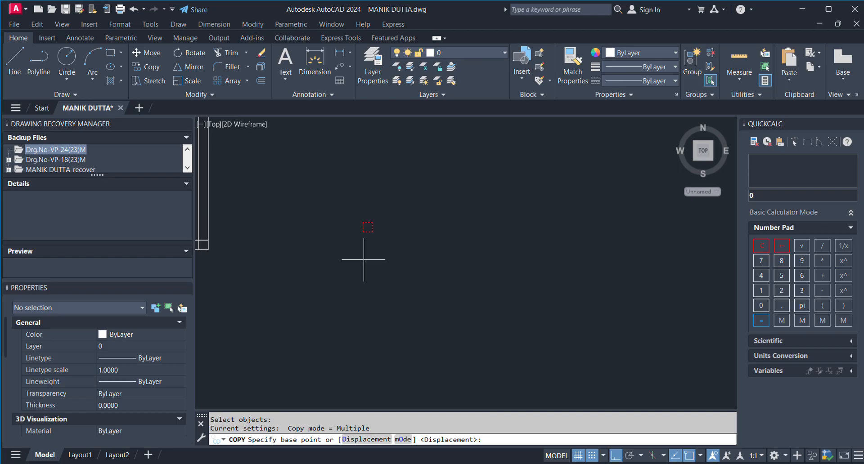
pyautogui.scroll(6, 369, 238)
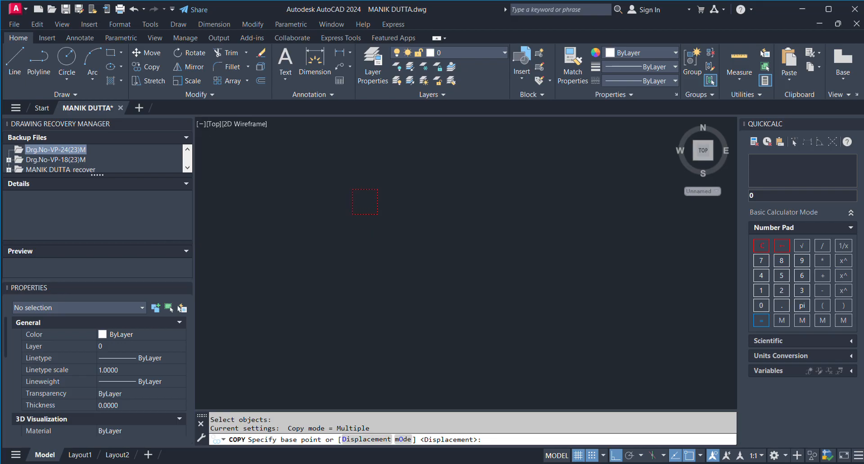
pyautogui.click(381, 214)
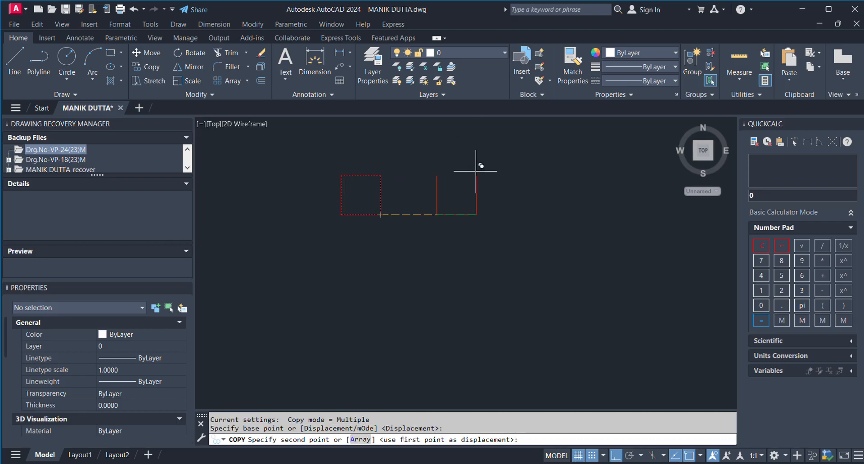
# Turn Ortho off and place a copy of the red square at the outer lower-right corner of the plan's walls
pyautogui.scroll(-6, 475, 187)
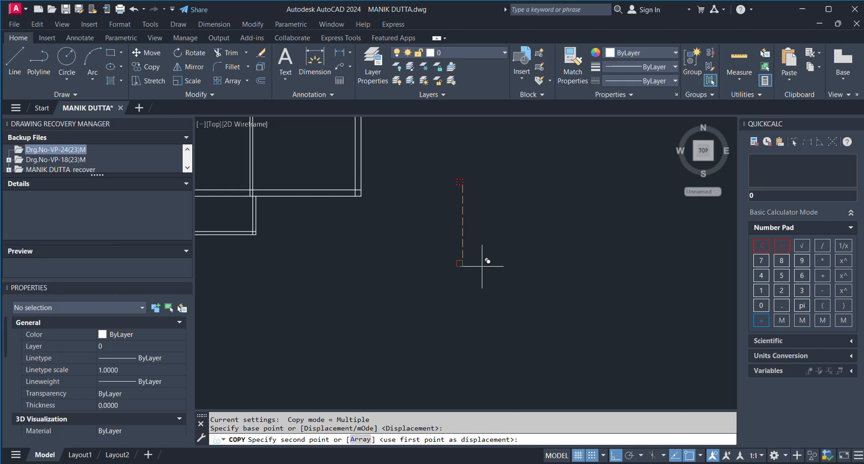
pyautogui.press('F8')
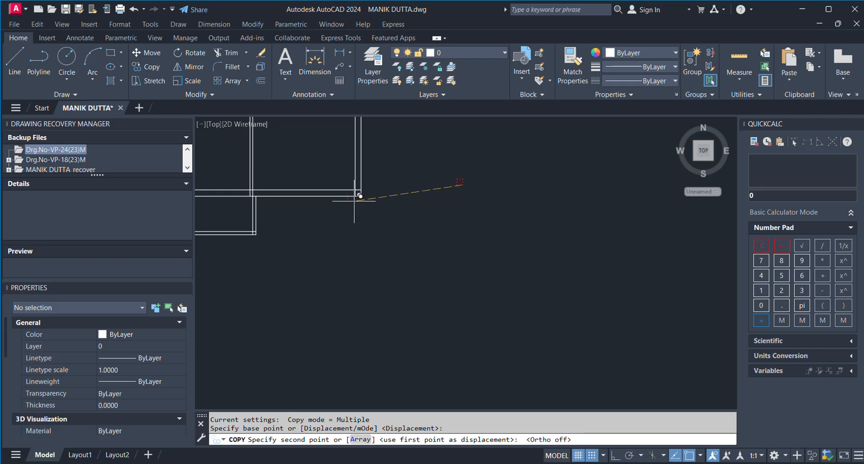
pyautogui.scroll(3, 315, 170)
pyautogui.scroll(3, 349, 162)
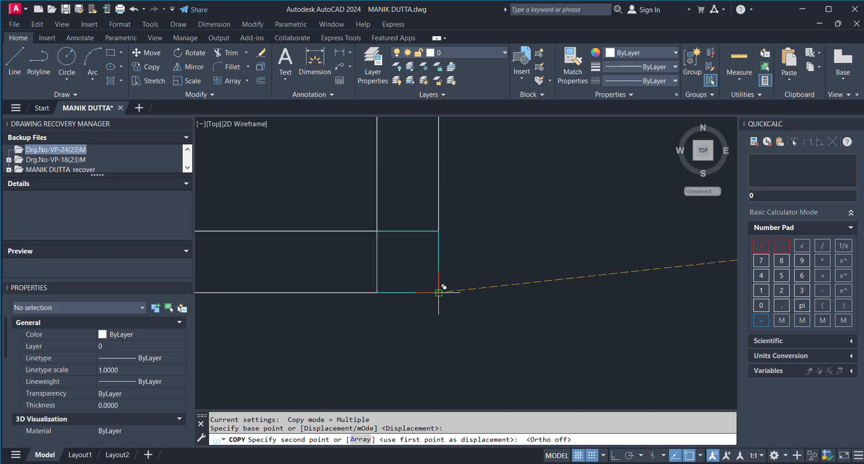
pyautogui.click(439, 293)
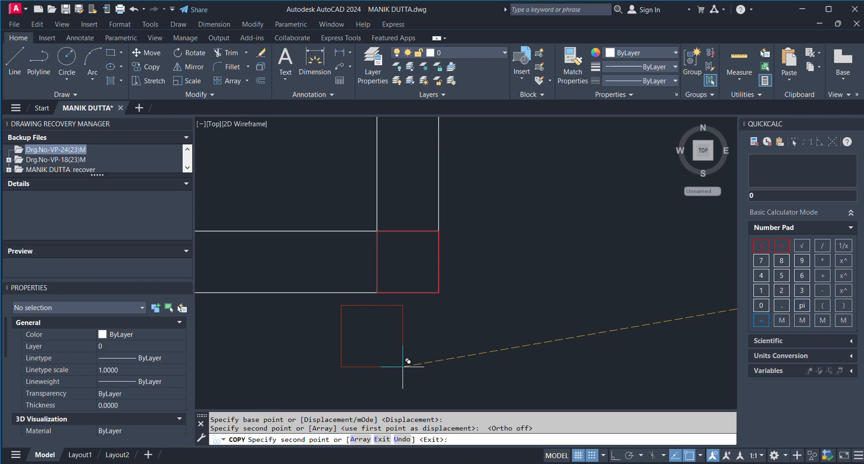
pyautogui.scroll(-3, 396, 356)
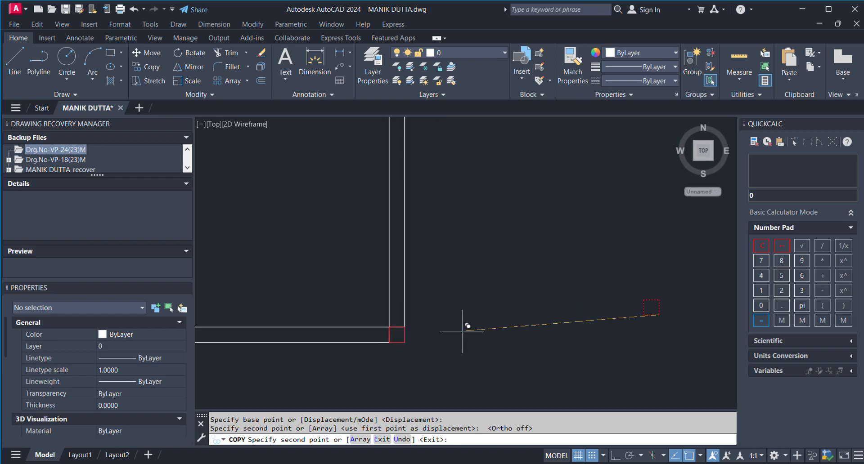
# Place a copy of the red square on the right outer wall where the lower-right room's top wall meets it
pyautogui.scroll(-2, 469, 293)
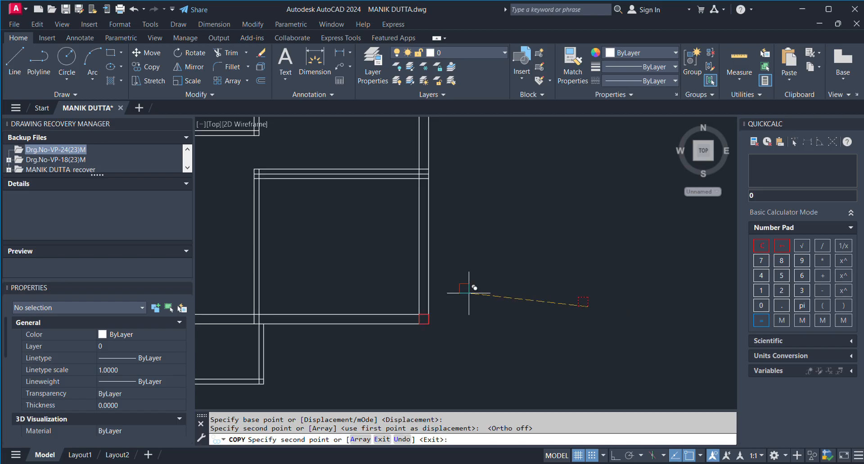
pyautogui.scroll(-2, 458, 293)
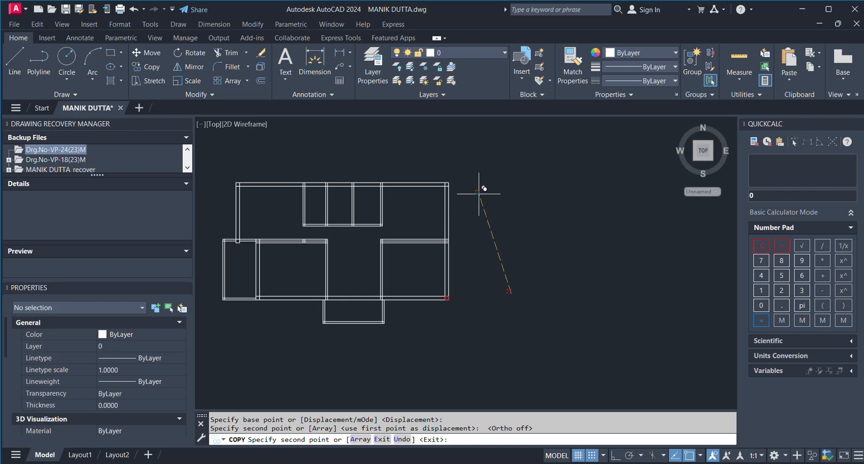
pyautogui.scroll(3, 436, 204)
pyautogui.moveTo(437, 208)
pyautogui.mouseDown(button='middle')
pyautogui.moveTo(439, 217)
pyautogui.moveTo(457, 155)
pyautogui.moveTo(446, 145)
pyautogui.mouseUp(button='middle')
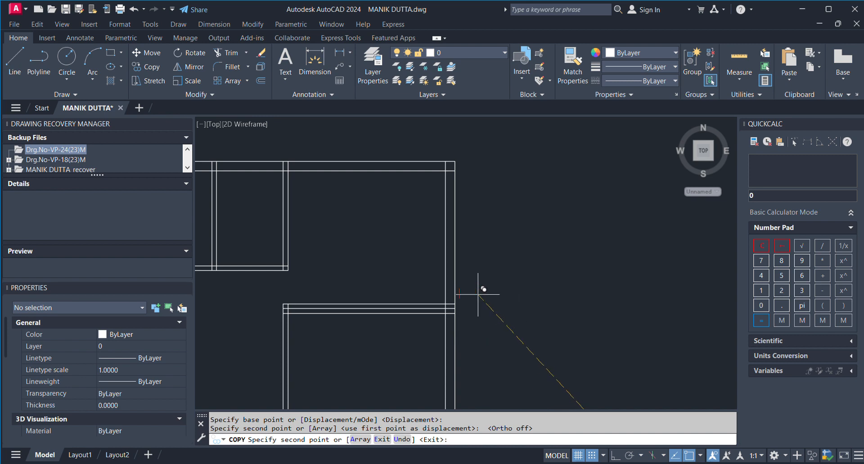
pyautogui.scroll(3, 478, 292)
pyautogui.scroll(3, 447, 315)
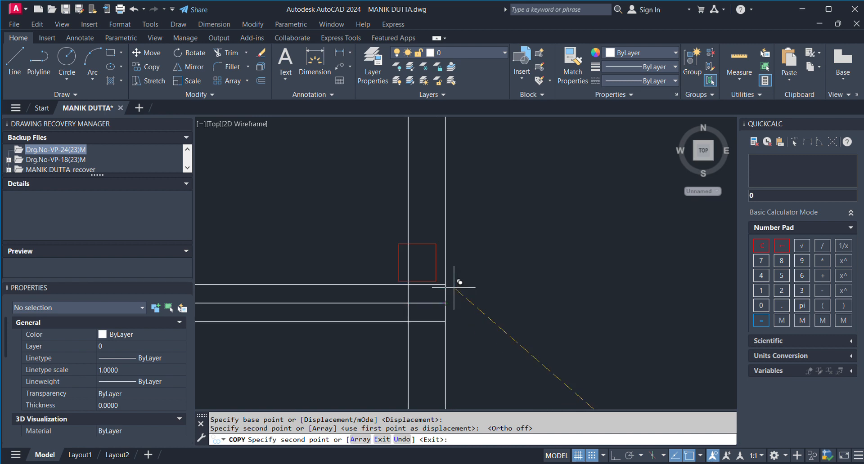
pyautogui.click(446, 322)
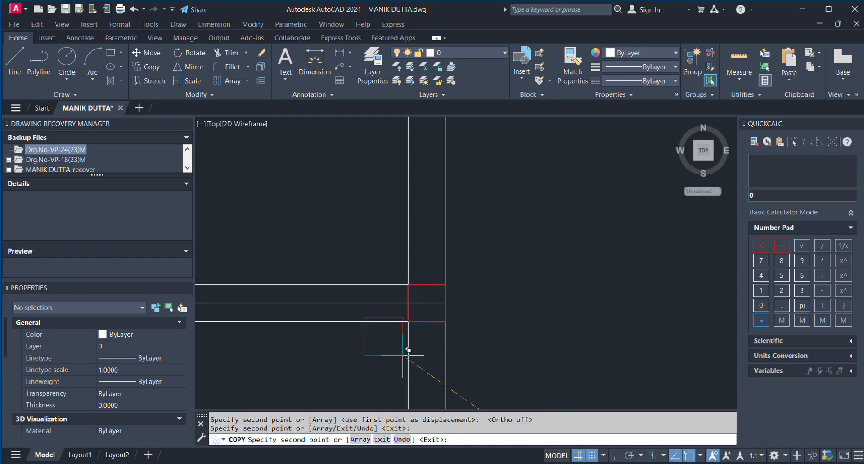
# Place a copy of the red square at the plan's upper-right outer wall corner
pyautogui.scroll(-3, 405, 333)
pyautogui.scroll(-2, 419, 305)
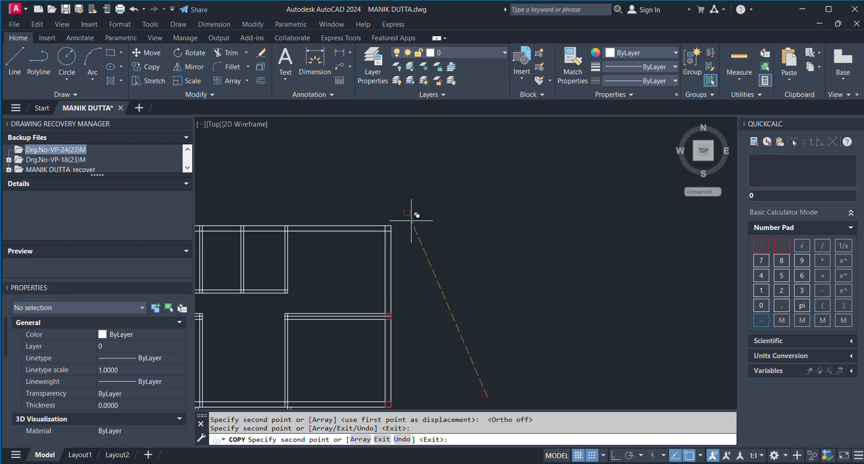
pyautogui.scroll(8, 405, 225)
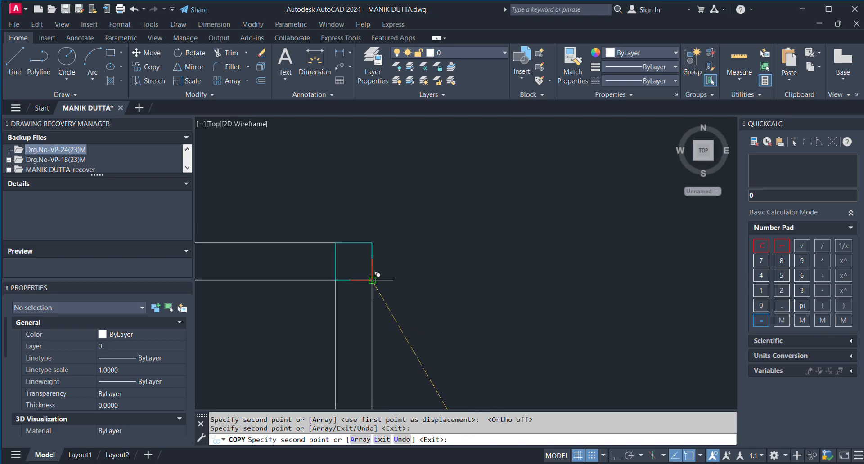
pyautogui.click(372, 280)
pyautogui.scroll(-4, 495, 166)
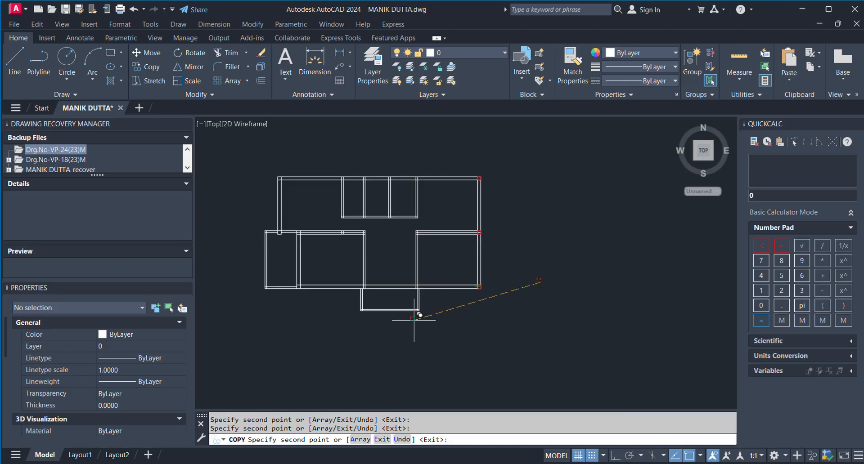
# Place a copy of the red square at the lower-right corner of the small room projecting below the plan
pyautogui.scroll(7, 421, 308)
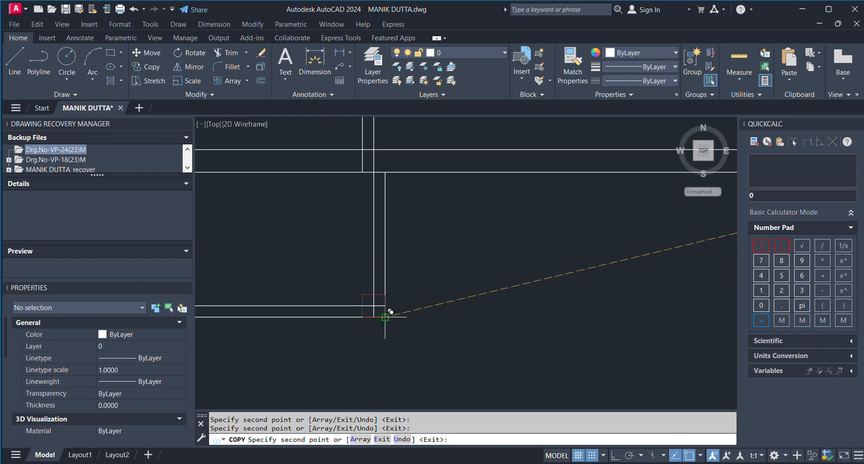
pyautogui.scroll(-4, 581, 249)
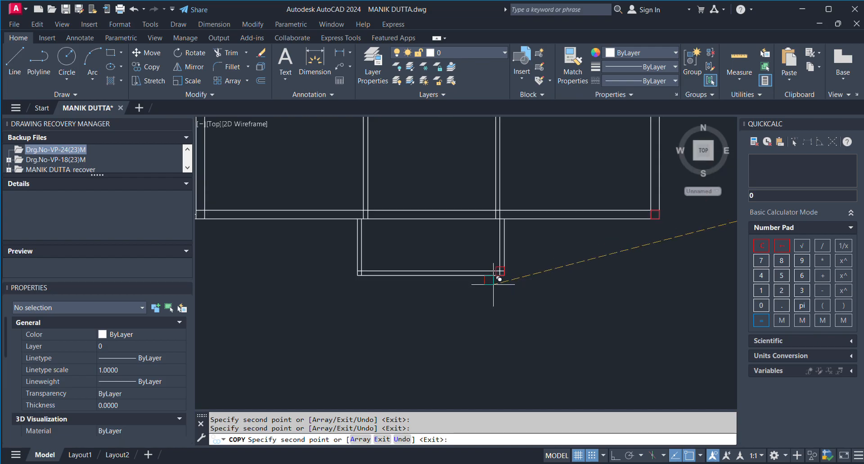
pyautogui.scroll(-2, 531, 276)
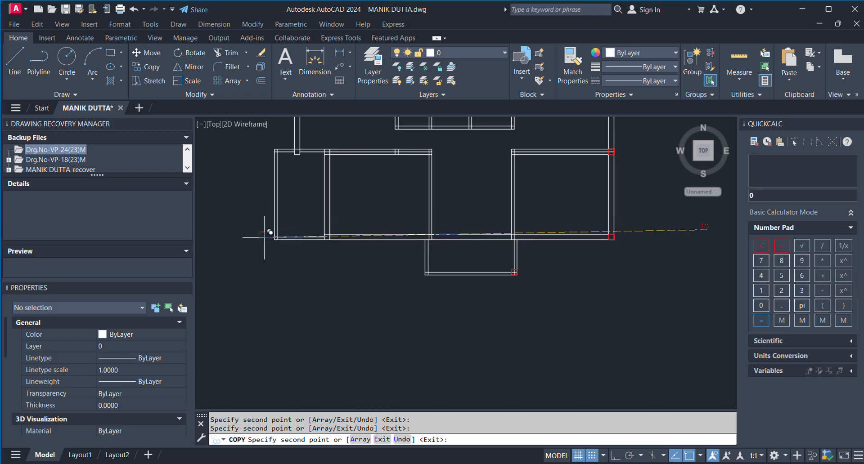
# Place a copy of the red square at the bottom of the wall between the narrow far-left room and its neighbour
pyautogui.scroll(2, 303, 241)
pyautogui.scroll(2, 374, 239)
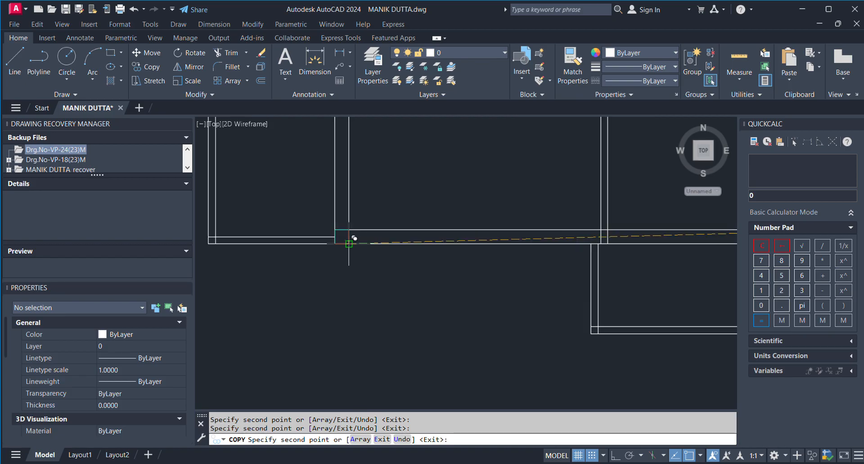
pyautogui.scroll(-2, 335, 281)
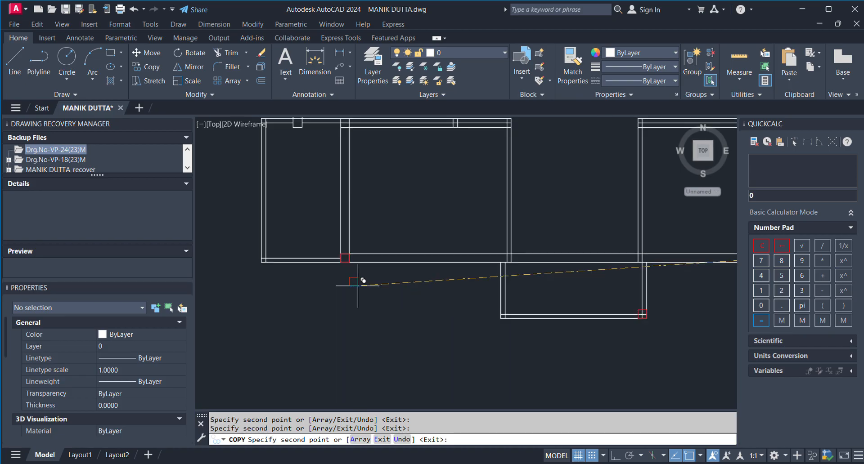
pyautogui.scroll(-2, 419, 279)
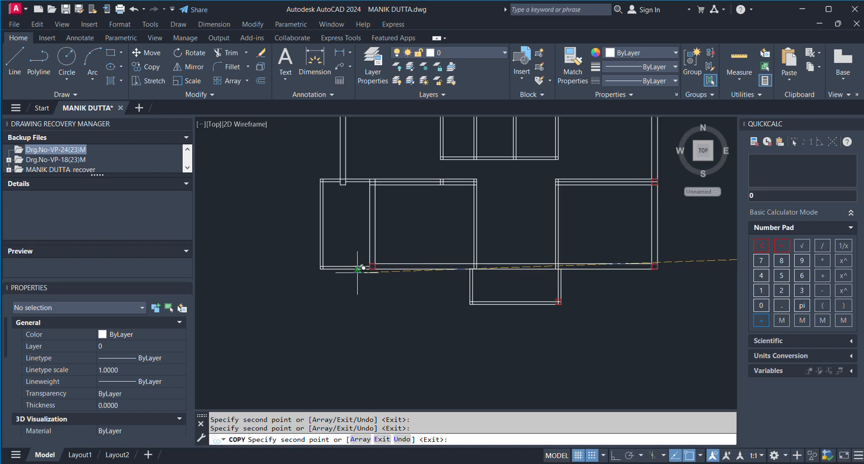
# Place copies of the red square at the lower and upper ends of the upper-left outer wall
pyautogui.scroll(2, 356, 234)
pyautogui.scroll(2, 341, 192)
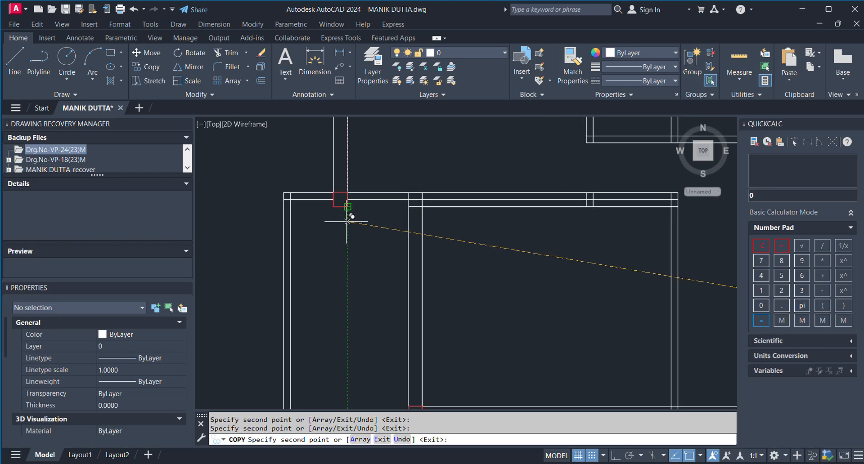
pyautogui.scroll(-2, 339, 273)
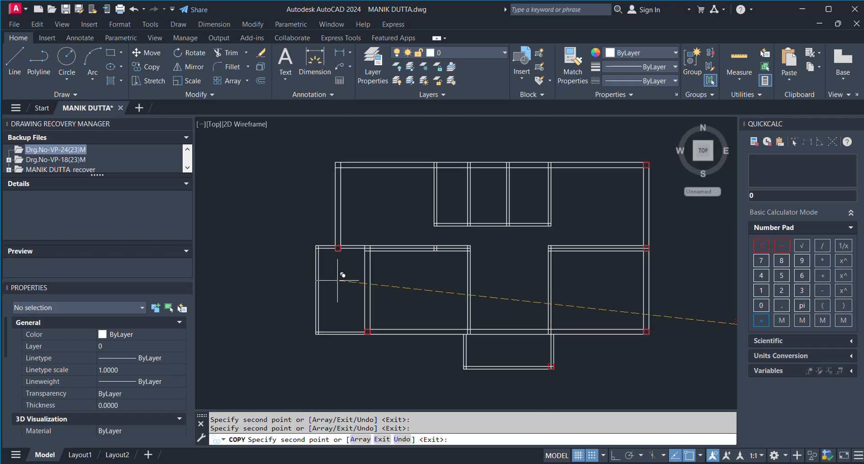
pyautogui.scroll(3, 343, 155)
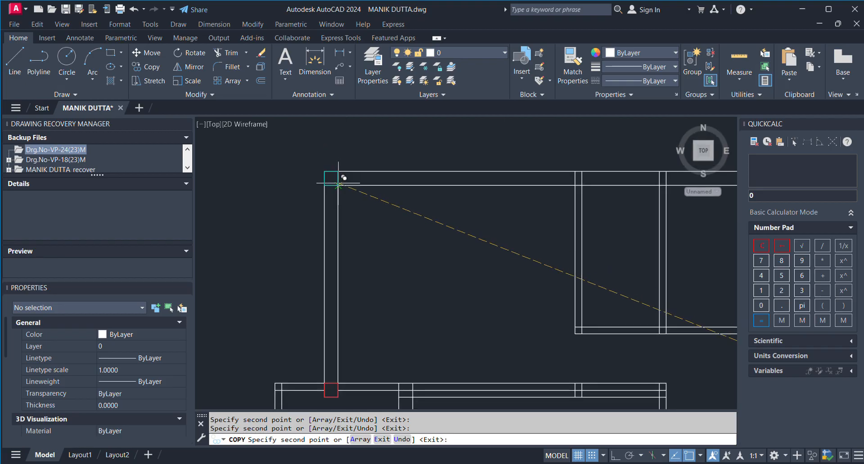
pyautogui.click(338, 184)
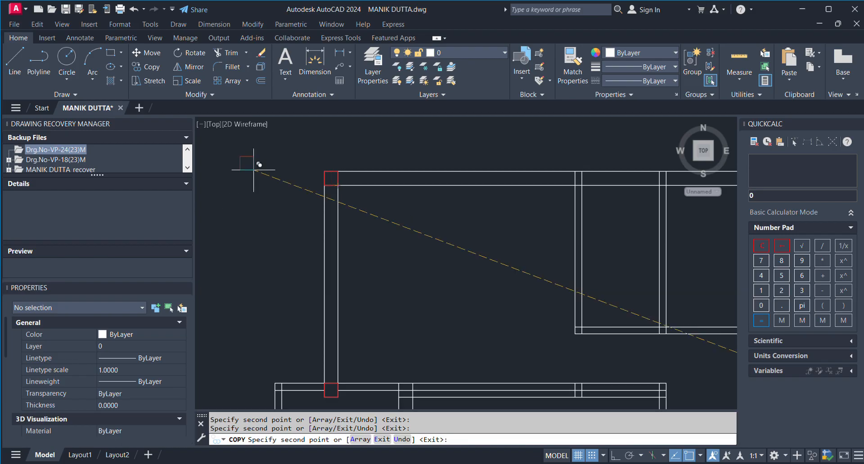
# Place copies of the red square on the top outer wall where the first and second partition walls from the left meet it
pyautogui.scroll(-2, 252, 172)
pyautogui.scroll(2, 459, 180)
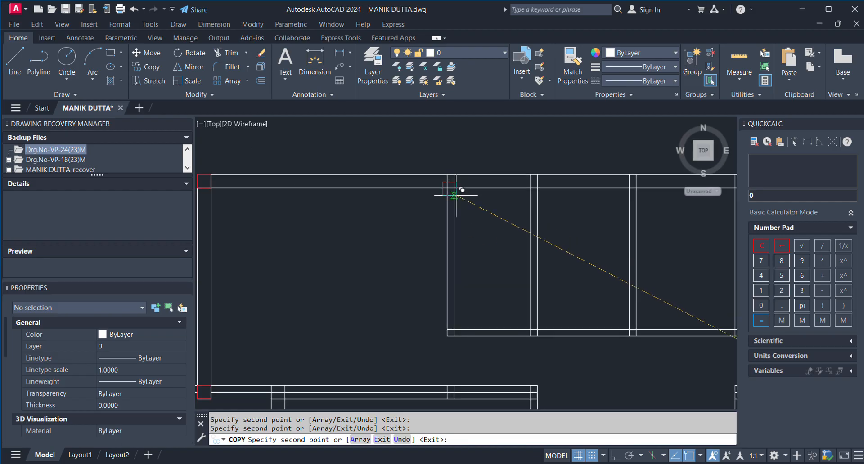
pyautogui.click(454, 188)
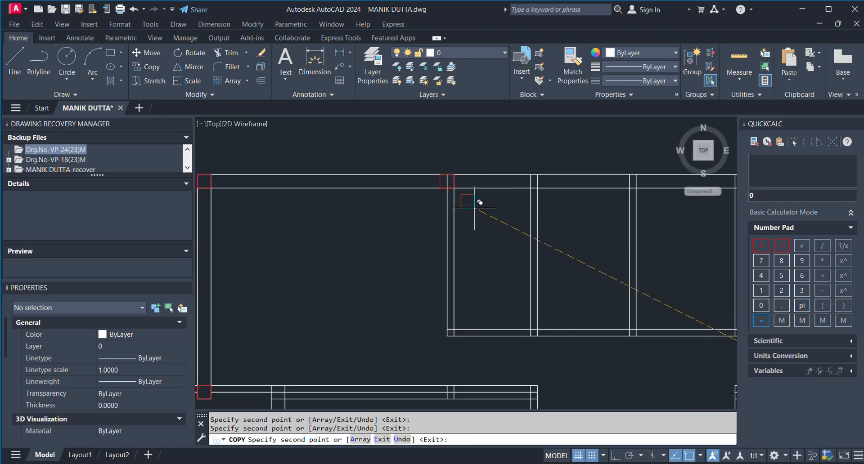
pyautogui.scroll(6, 567, 183)
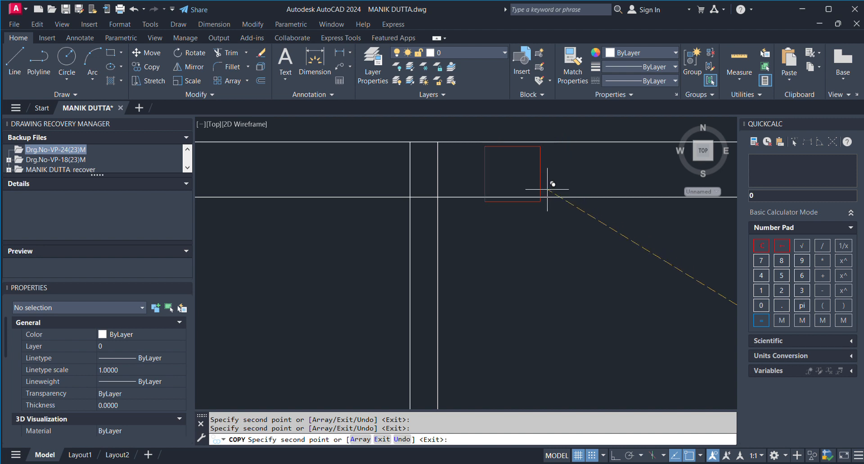
pyautogui.click(438, 197)
pyautogui.scroll(-6, 352, 208)
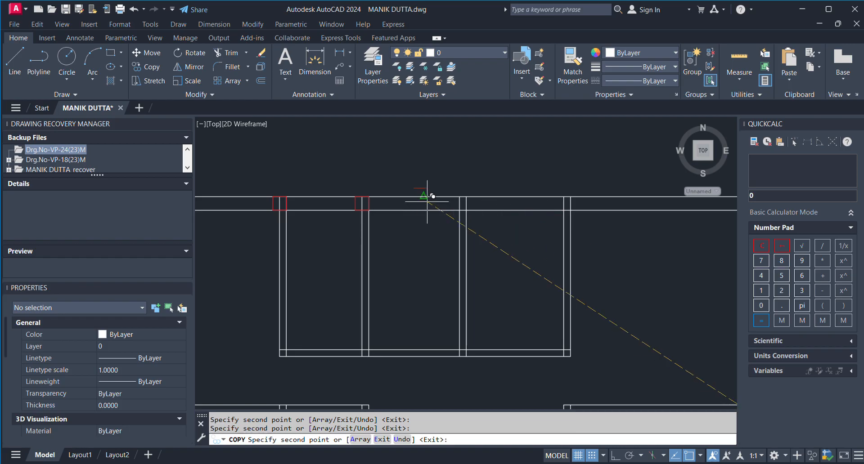
# Place copies of the red square on the lower-left room's top wall, at the short partition mark and at the right-hand corner
pyautogui.scroll(-2, 427, 197)
pyautogui.scroll(-2, 478, 186)
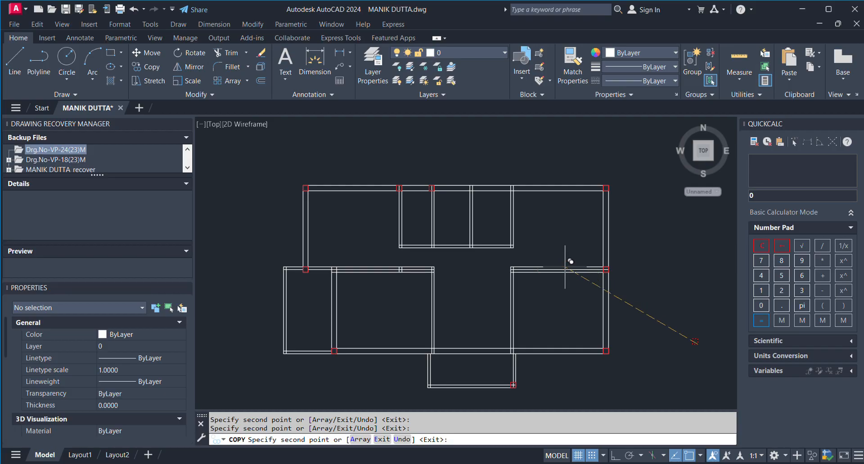
pyautogui.scroll(2, 409, 283)
pyautogui.scroll(2, 371, 278)
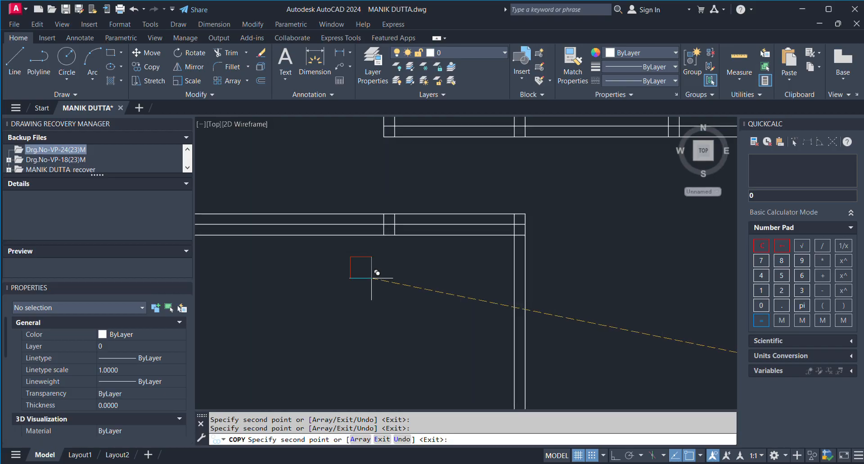
pyautogui.click(394, 235)
pyautogui.scroll(-1, 430, 126)
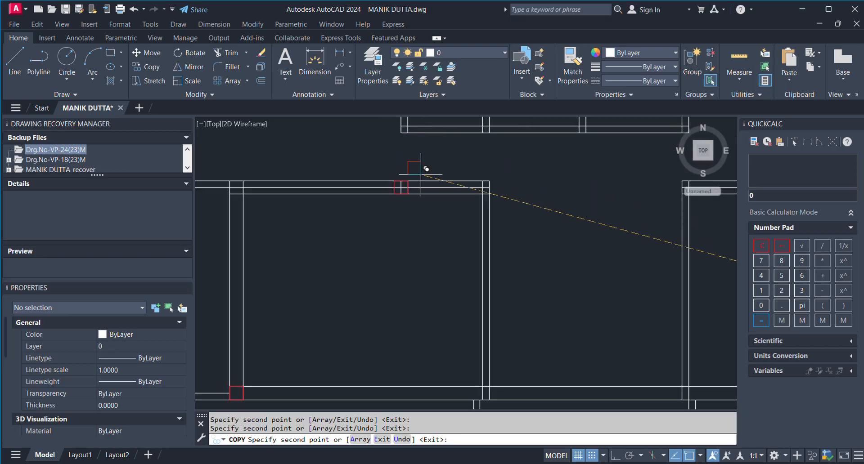
pyautogui.scroll(2, 464, 201)
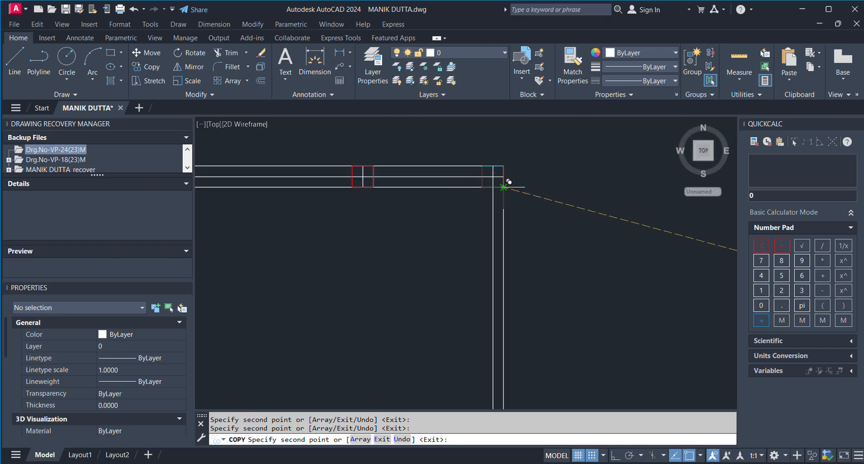
pyautogui.click(504, 187)
pyautogui.scroll(-2, 504, 151)
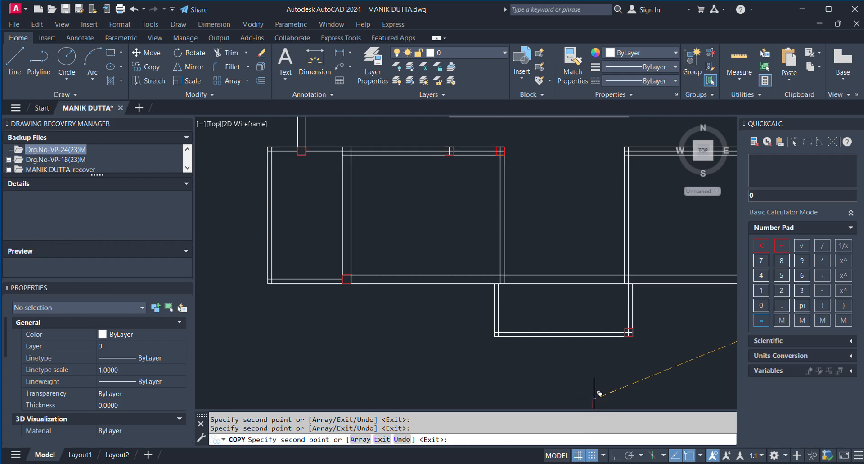
# Place a copy of the red square where the lower-right room's left wall meets the bottom outer wall, and finish copying
pyautogui.scroll(2, 644, 261)
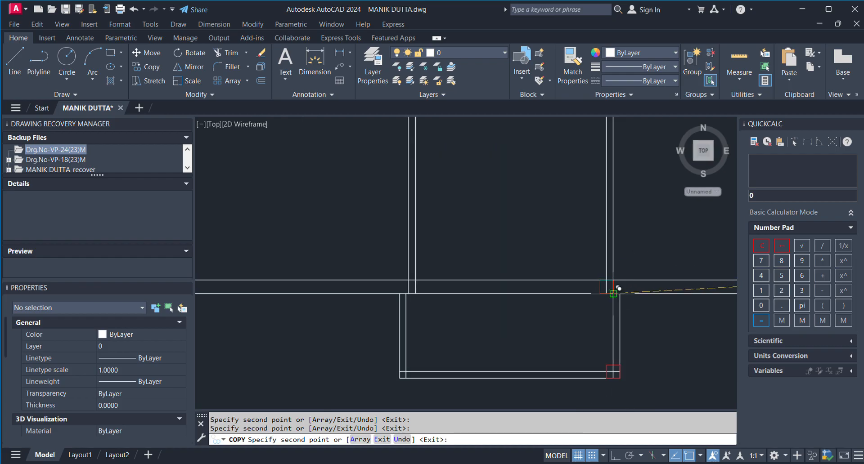
pyautogui.scroll(-5, 478, 321)
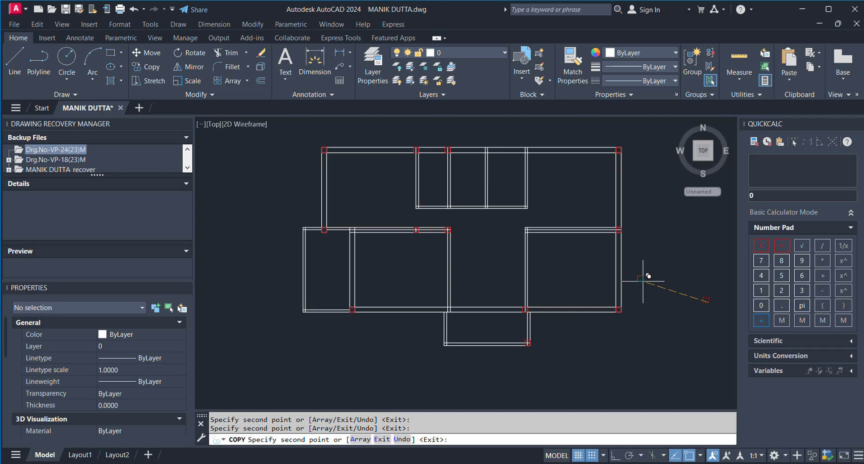
pyautogui.press('Escape')
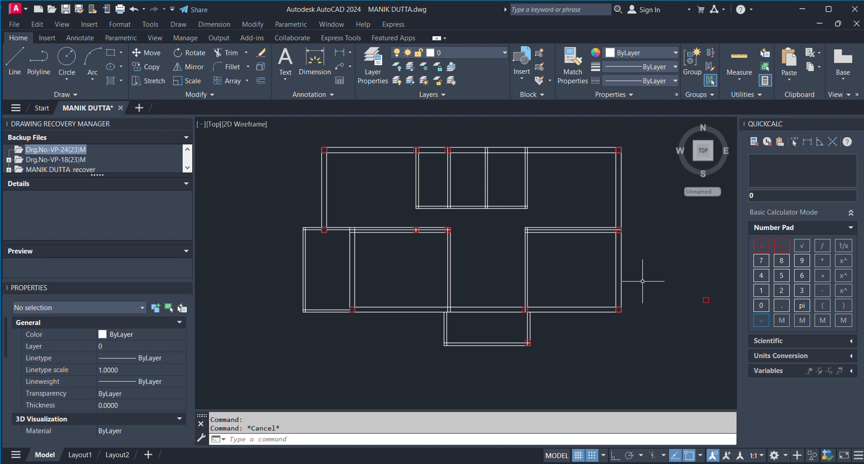
pyautogui.hotkey('alt', 'Tab')
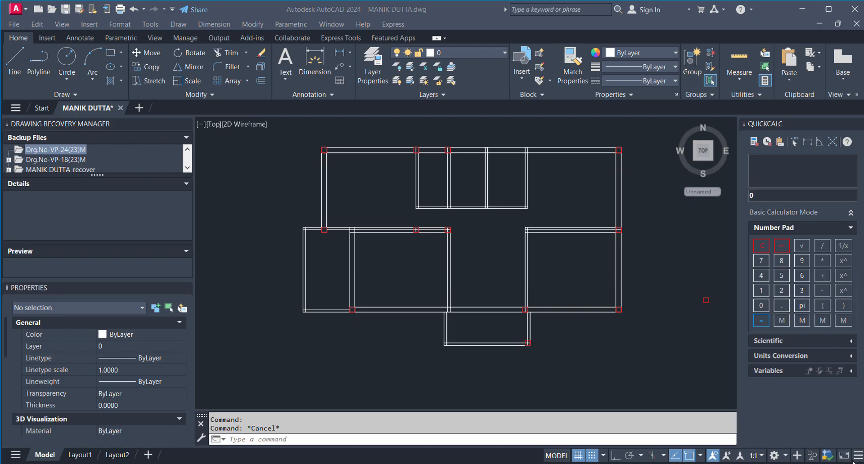
pyautogui.click(659, 292)
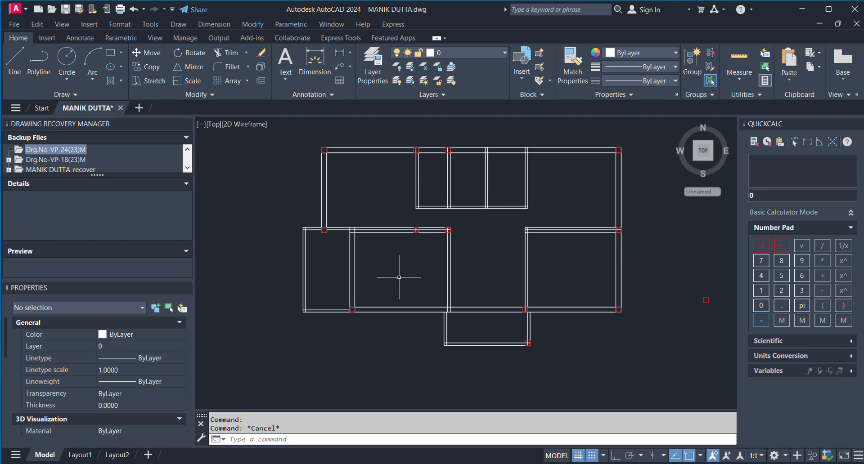
pyautogui.scroll(2, 449, 231)
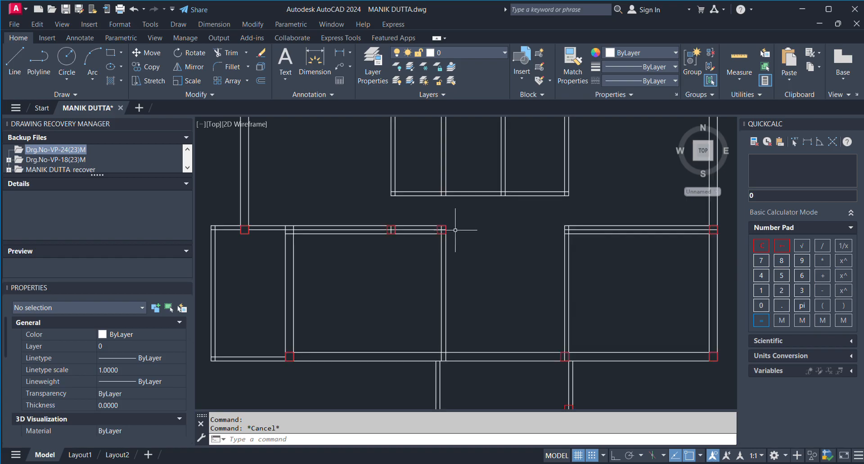
pyautogui.scroll(-2, 436, 234)
pyautogui.scroll(2, 475, 248)
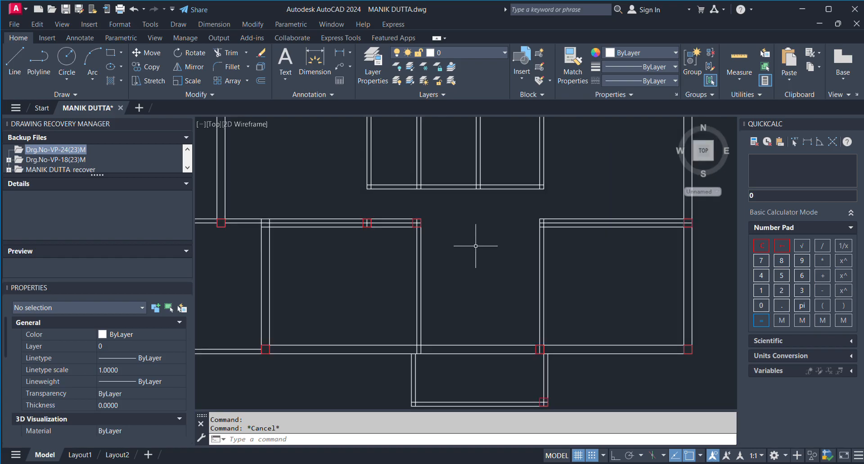
pyautogui.scroll(-2, 474, 251)
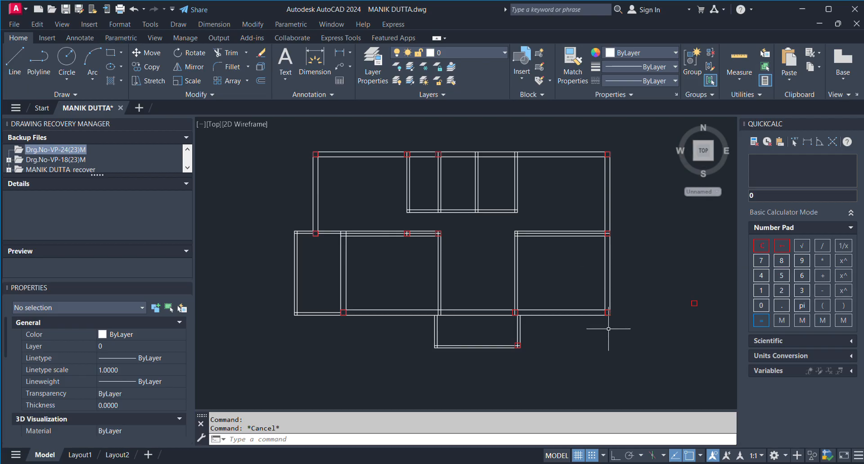
pyautogui.scroll(-3, 609, 329)
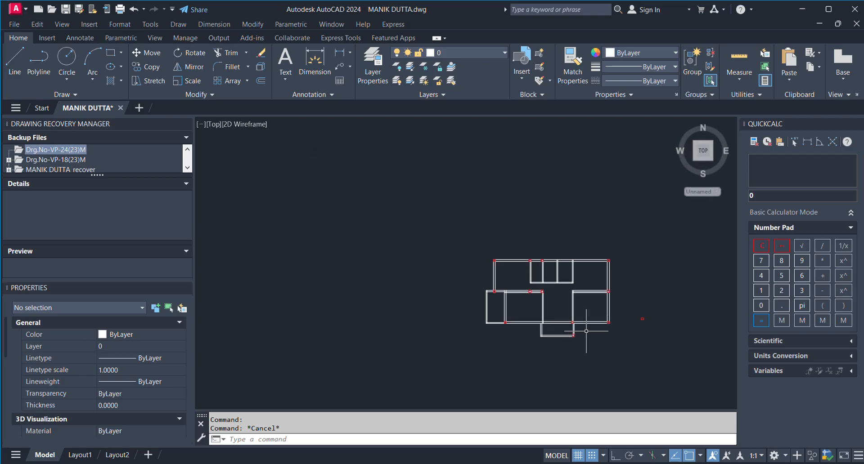
pyautogui.scroll(3, 586, 331)
pyautogui.scroll(-3, 587, 331)
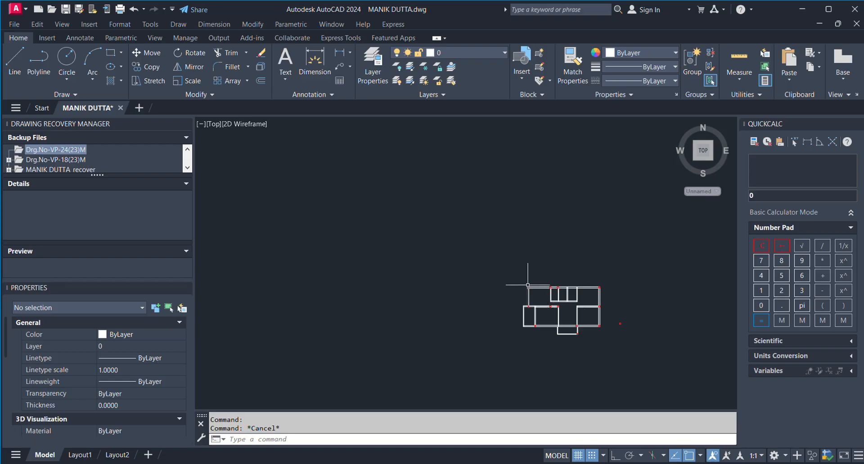
pyautogui.scroll(3, 528, 285)
pyautogui.scroll(-5, 528, 285)
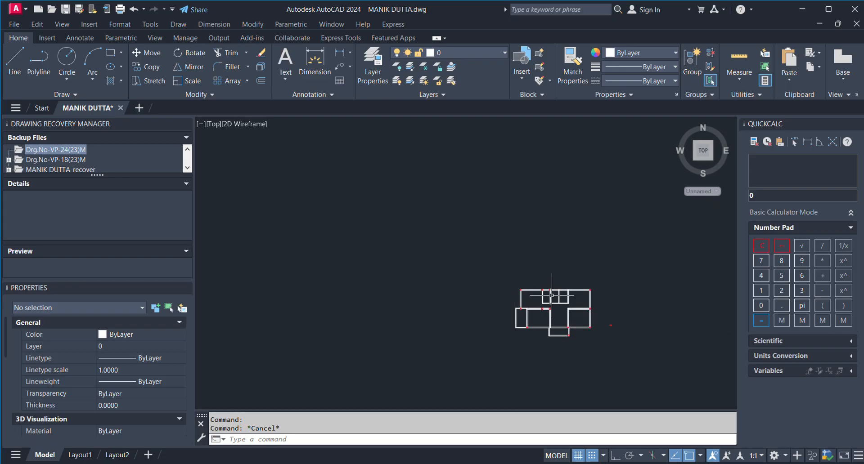
pyautogui.scroll(6, 552, 295)
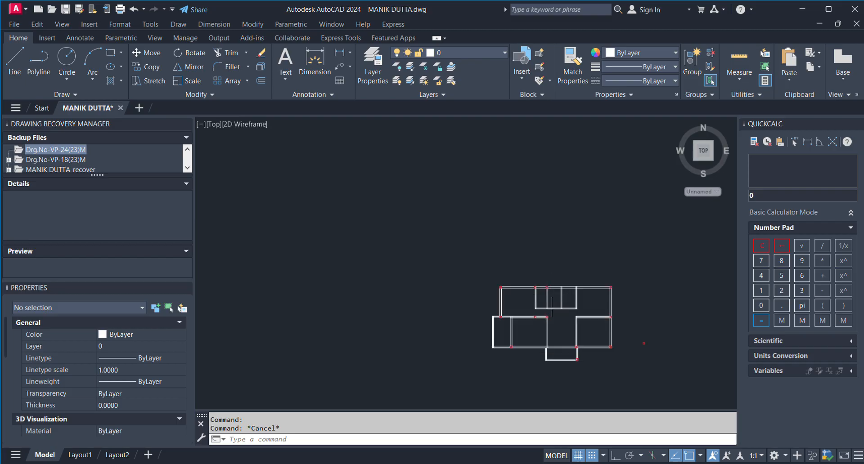
pyautogui.scroll(-6, 515, 198)
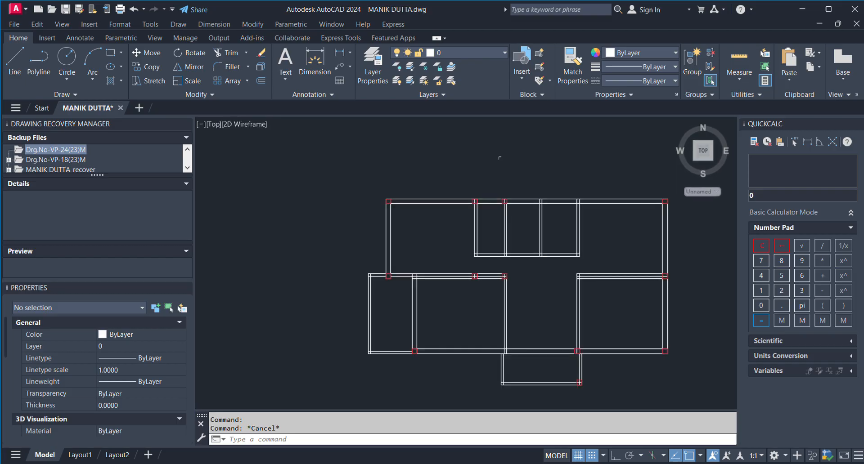
pyautogui.scroll(-2, 511, 198)
pyautogui.scroll(2, 581, 258)
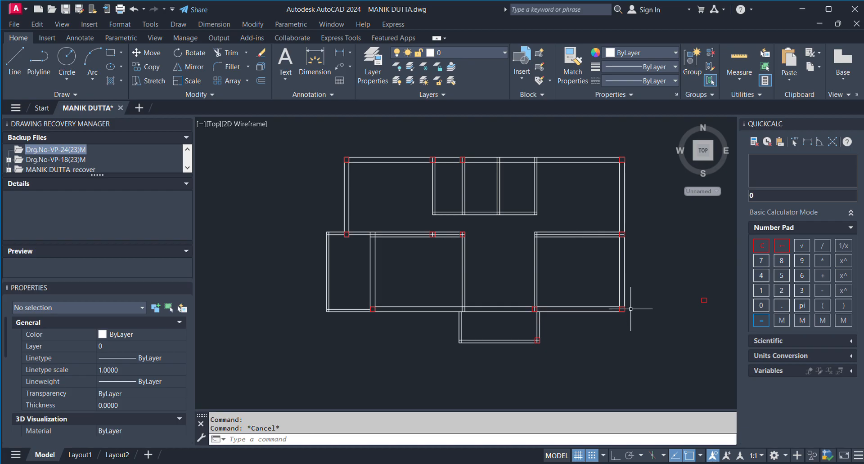
pyautogui.scroll(1, 661, 315)
pyautogui.scroll(-1, 661, 315)
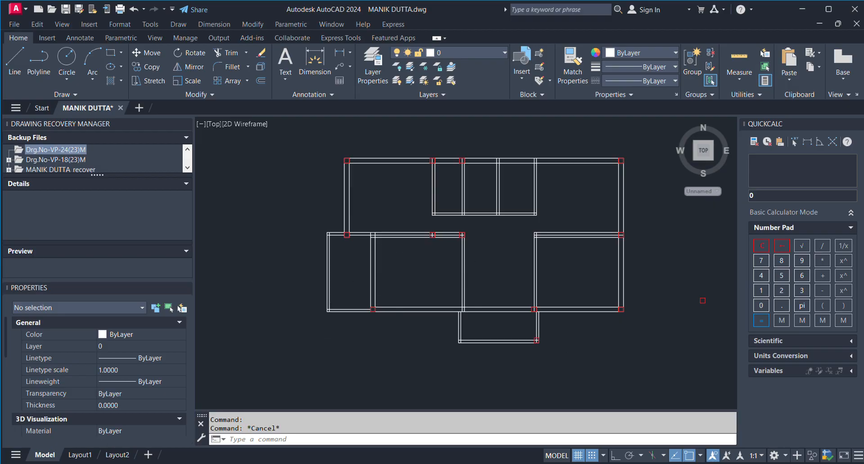
# Copy the spare red square from its lower-left corner to the top outer wall where the fourth partition from the left meets it
pyautogui.click(144, 66)
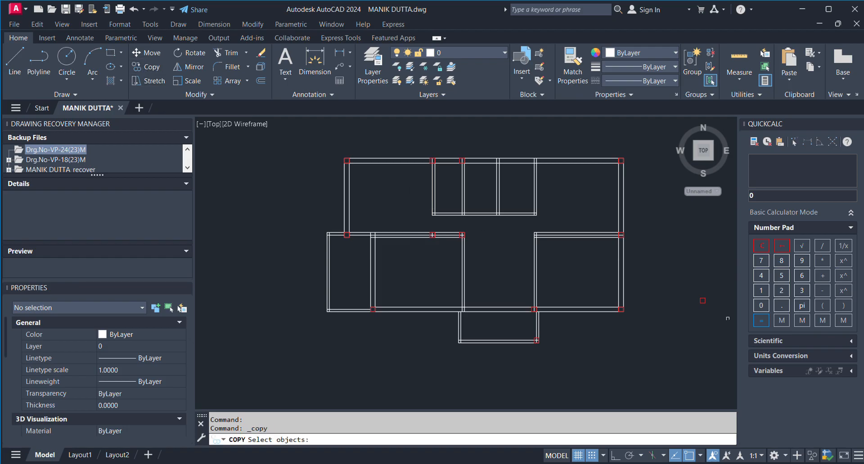
pyautogui.click(705, 292)
pyautogui.click(682, 317)
pyautogui.press('Return')
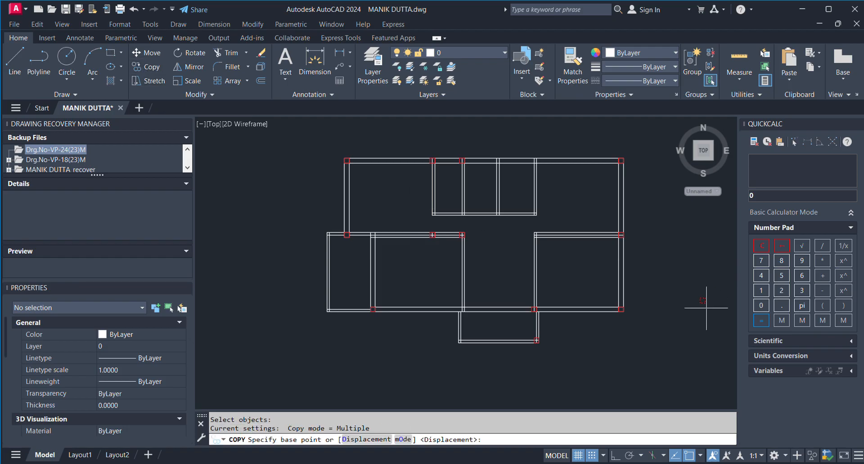
pyautogui.scroll(4, 706, 309)
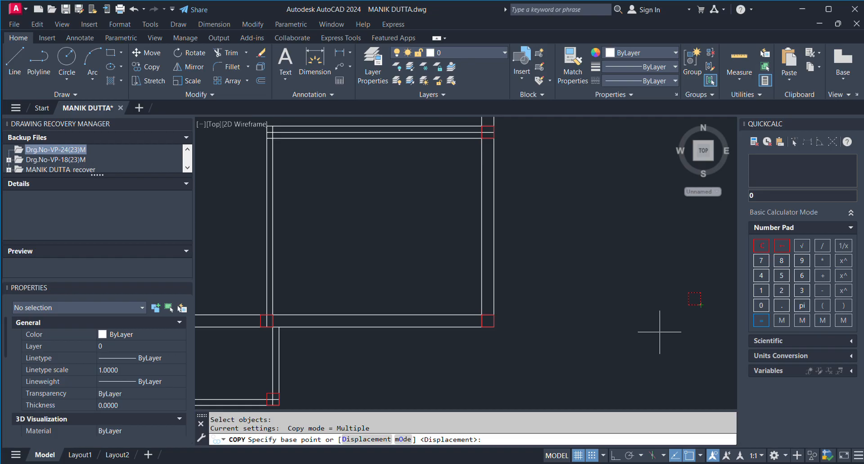
pyautogui.click(688, 305)
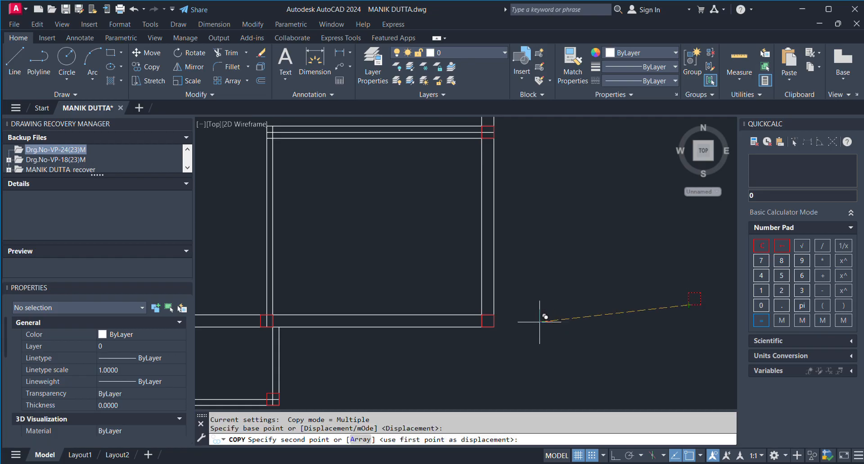
pyautogui.scroll(-5, 540, 180)
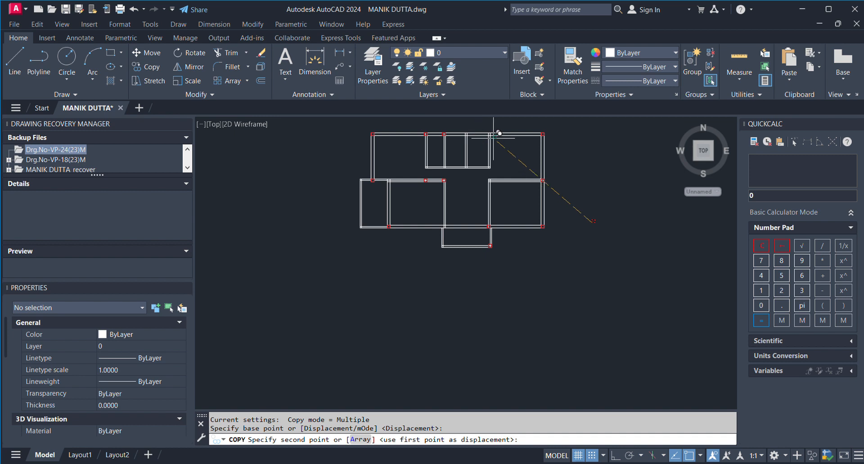
pyautogui.scroll(8, 481, 133)
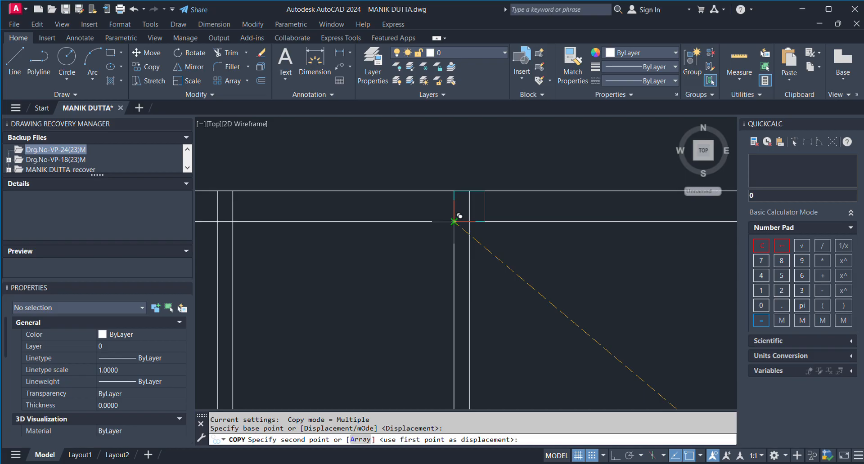
pyautogui.click(454, 221)
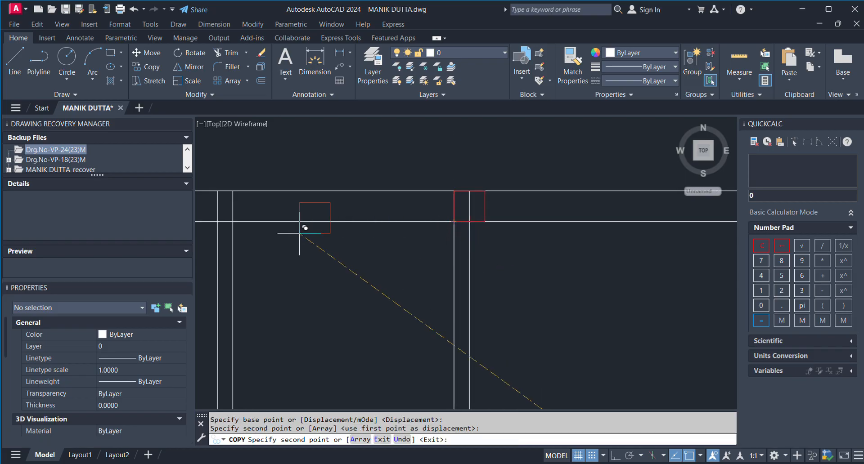
# Place a copy of the red square at the upper-left corner of the lower-right room
pyautogui.scroll(-5, 447, 218)
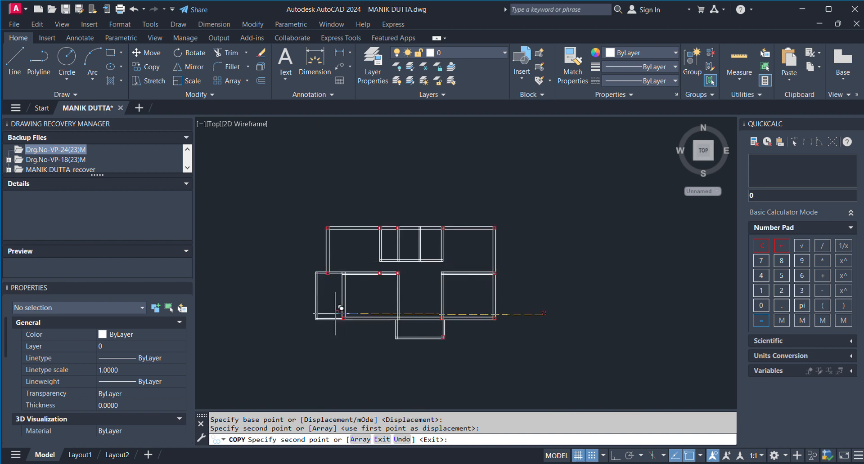
pyautogui.scroll(4, 323, 294)
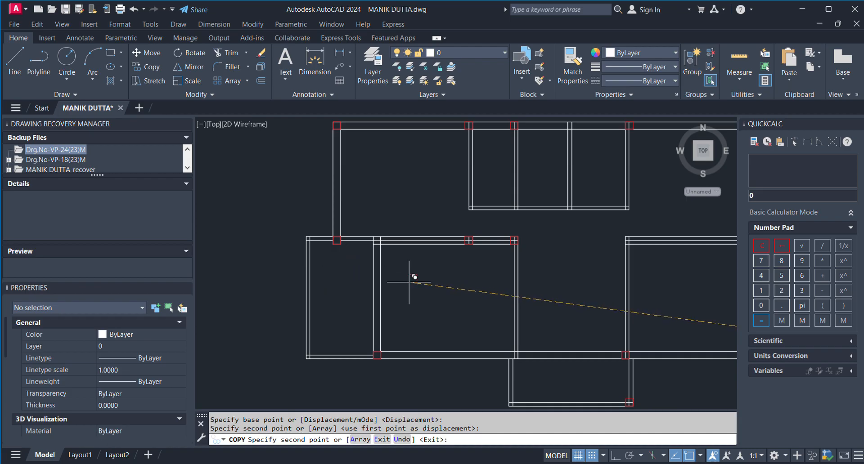
pyautogui.scroll(-2, 387, 244)
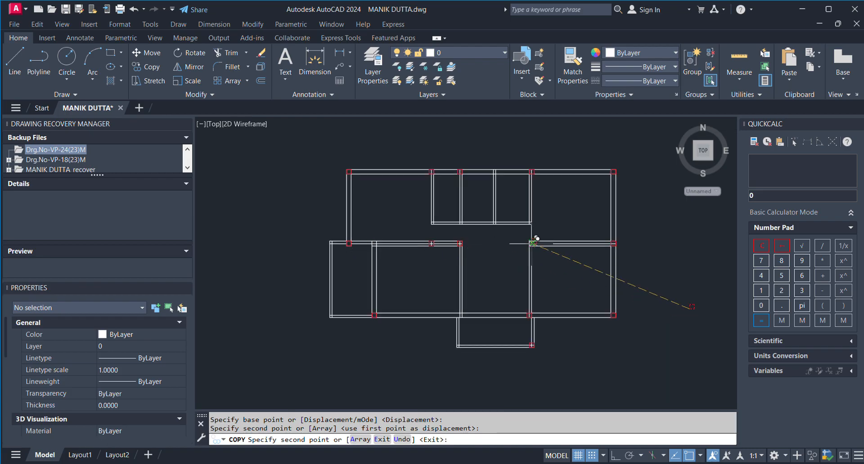
pyautogui.scroll(5, 551, 235)
pyautogui.scroll(2, 480, 247)
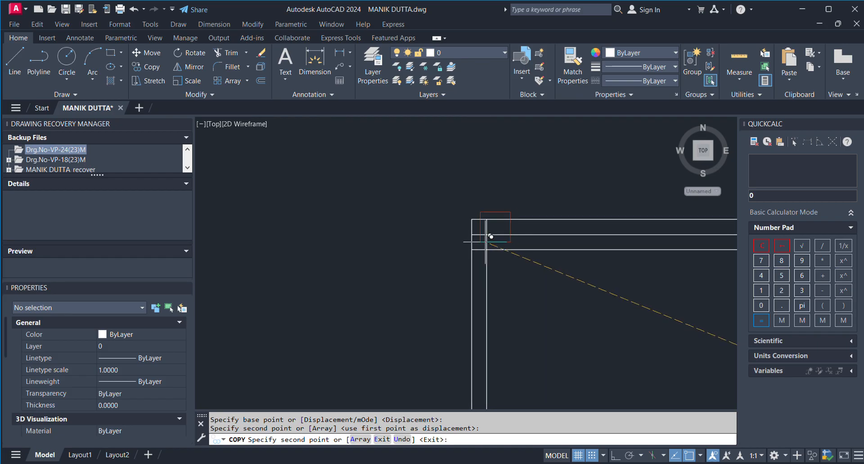
pyautogui.click(472, 249)
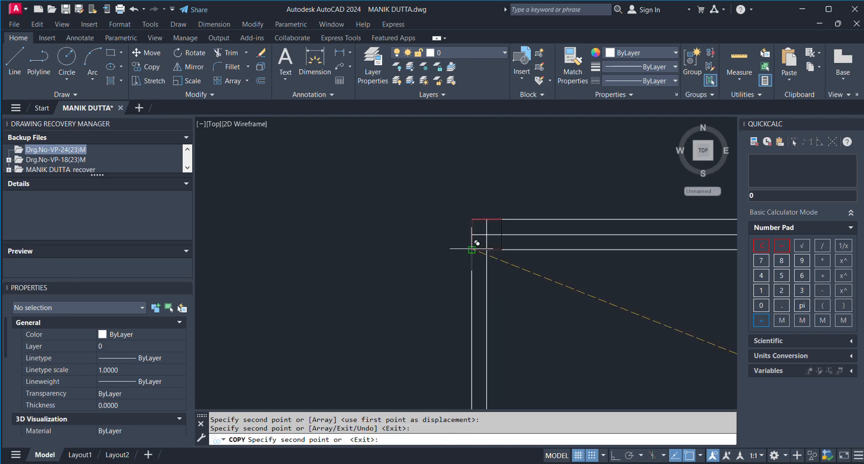
# Place a copy of the red square at the lower-left corner of the small projection below the bottom outer wall
pyautogui.scroll(-4, 472, 247)
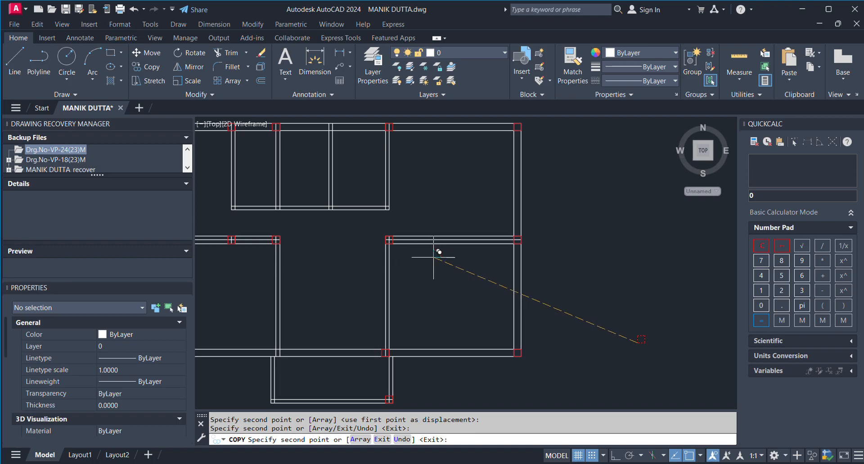
pyautogui.scroll(-2, 513, 236)
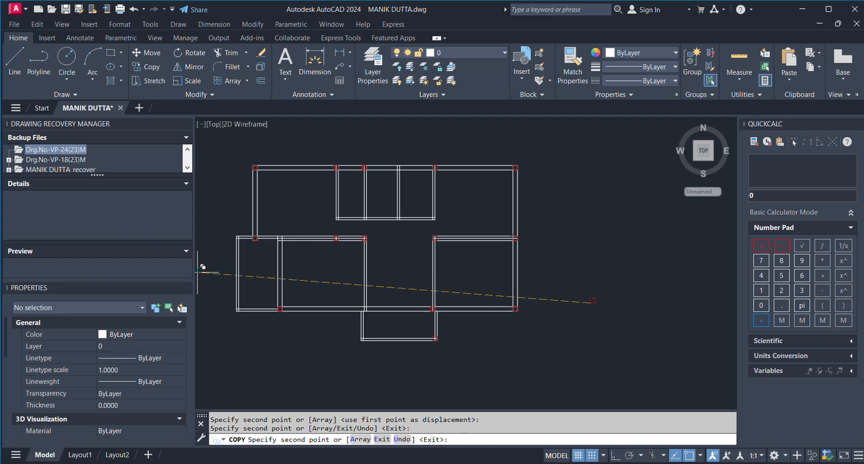
pyautogui.scroll(2, 381, 337)
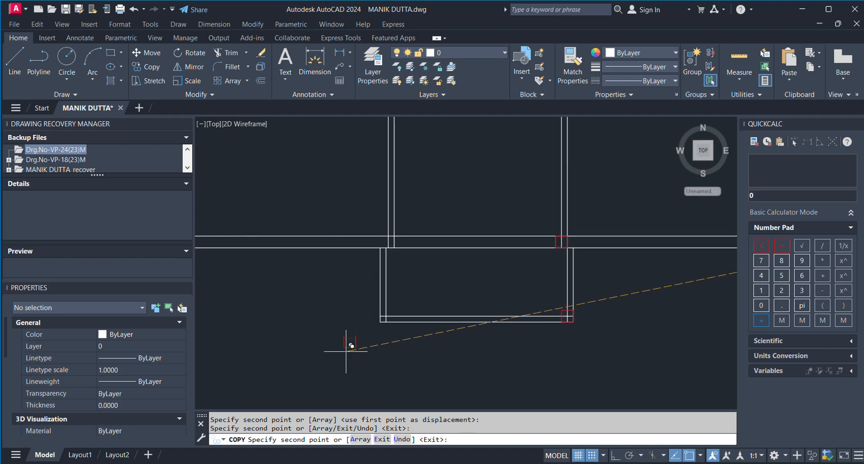
pyautogui.scroll(2, 383, 320)
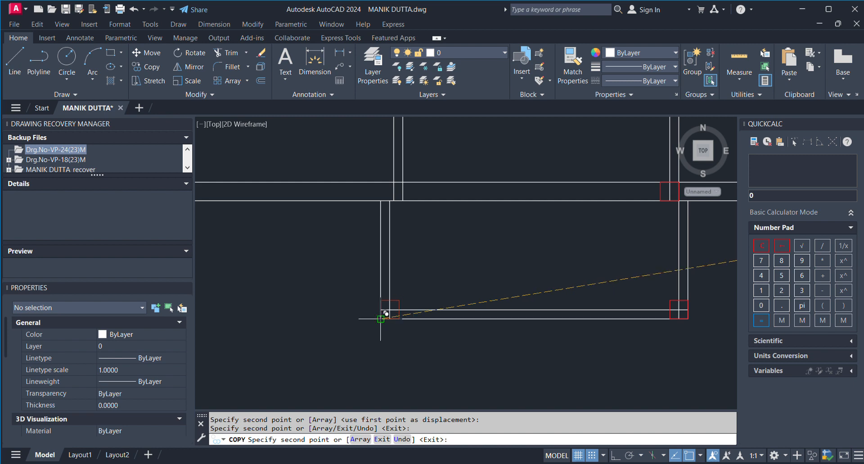
pyautogui.click(380, 319)
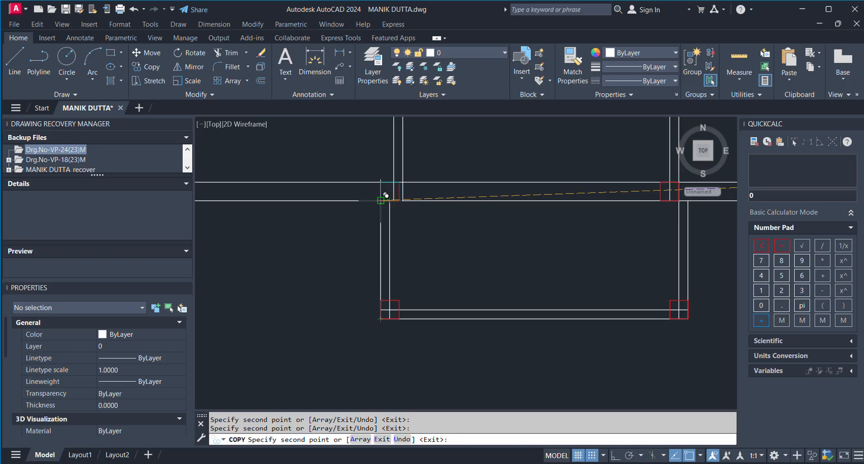
# Place a copy of the red square at the lower-left corner of the narrow leftmost room
pyautogui.scroll(4, 381, 201)
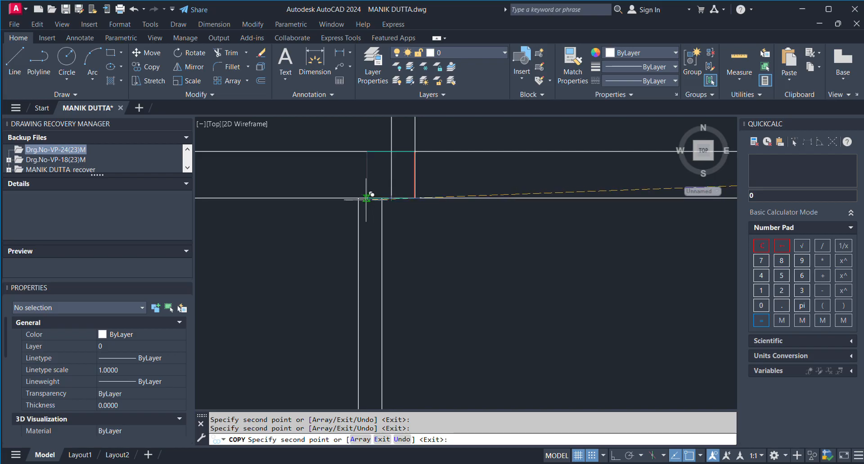
pyautogui.scroll(2, 367, 197)
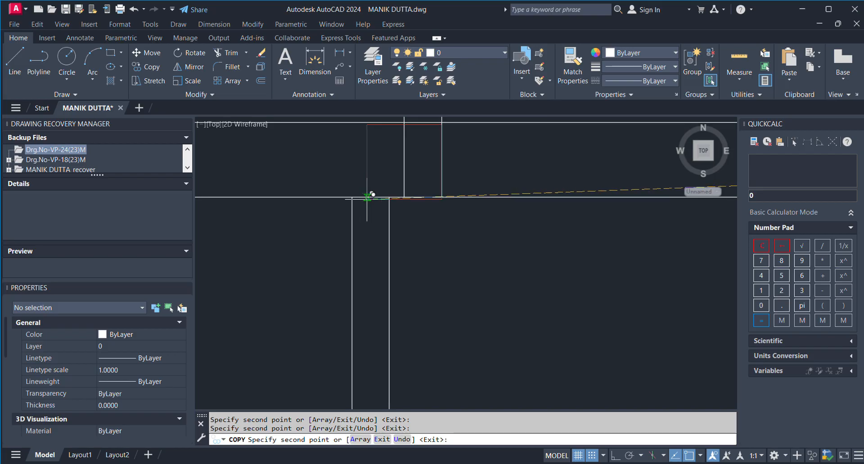
pyautogui.scroll(2, 368, 197)
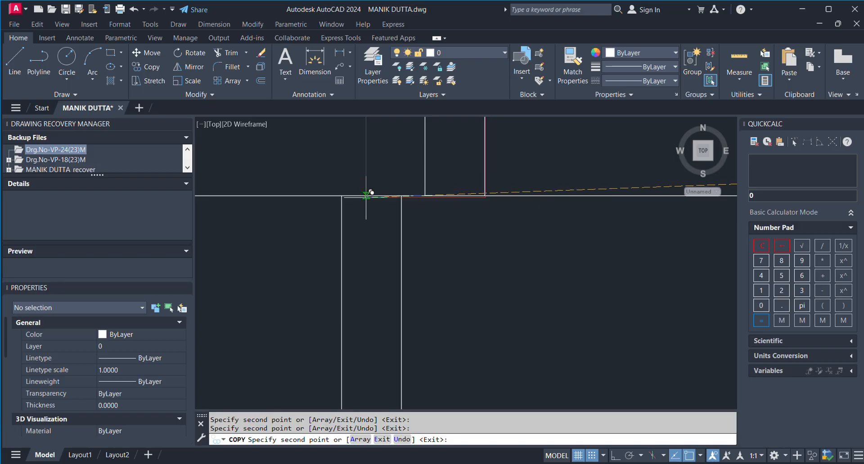
pyautogui.scroll(-6, 433, 250)
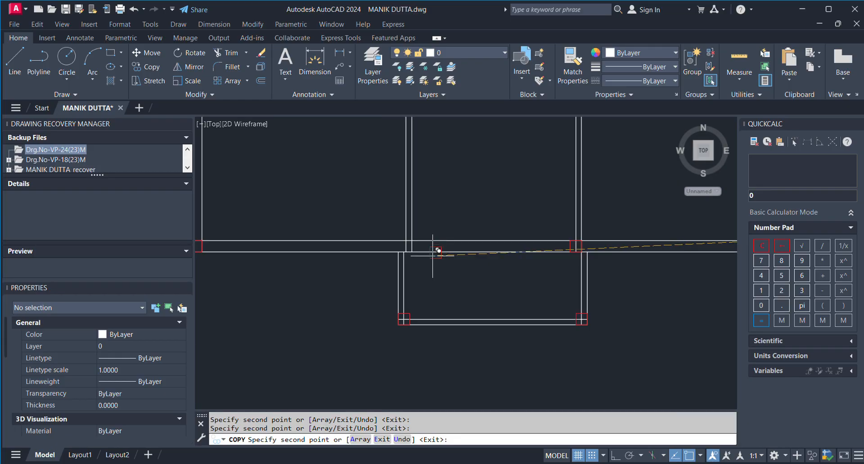
pyautogui.scroll(-8, 433, 251)
pyautogui.scroll(8, 403, 270)
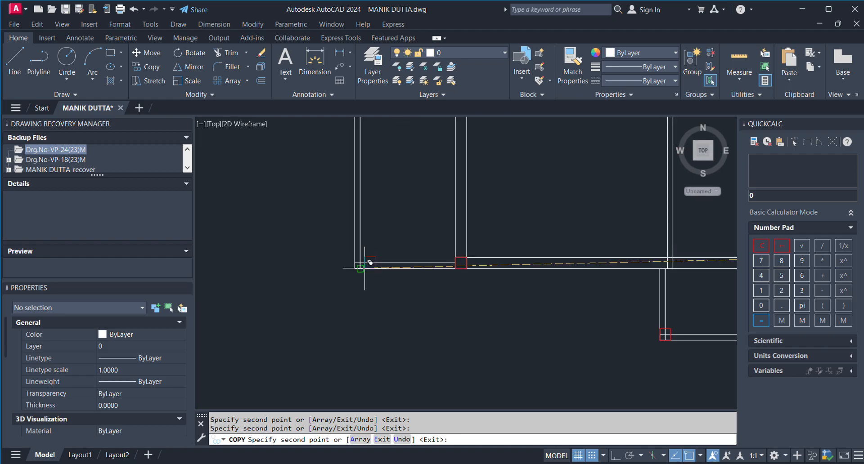
pyautogui.scroll(4, 364, 268)
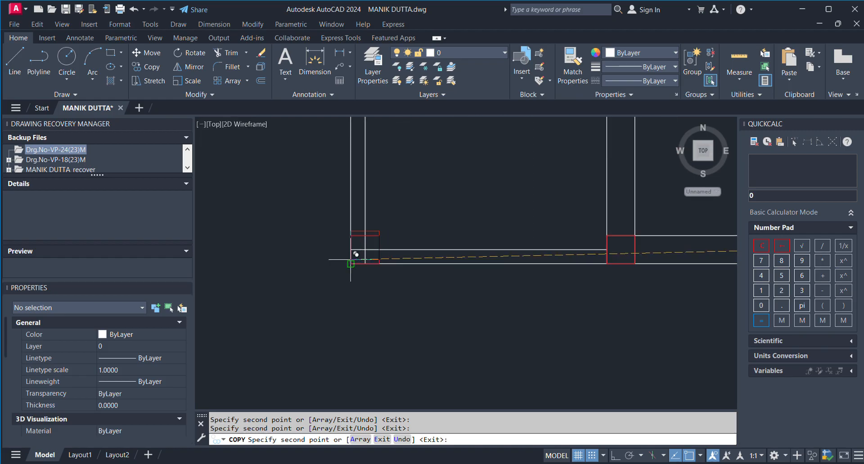
pyautogui.scroll(-5, 297, 270)
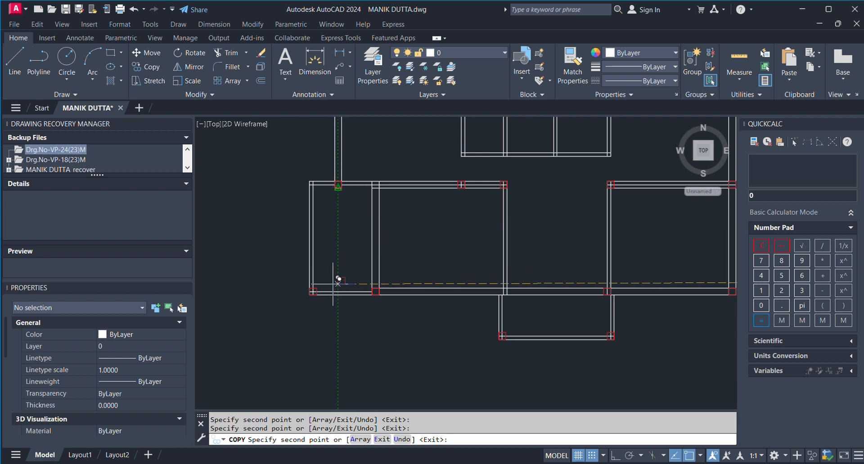
# Place a copy of the red square on the narrow leftmost room's bottom wall, in line with the upper-left outer wall
pyautogui.scroll(4, 336, 293)
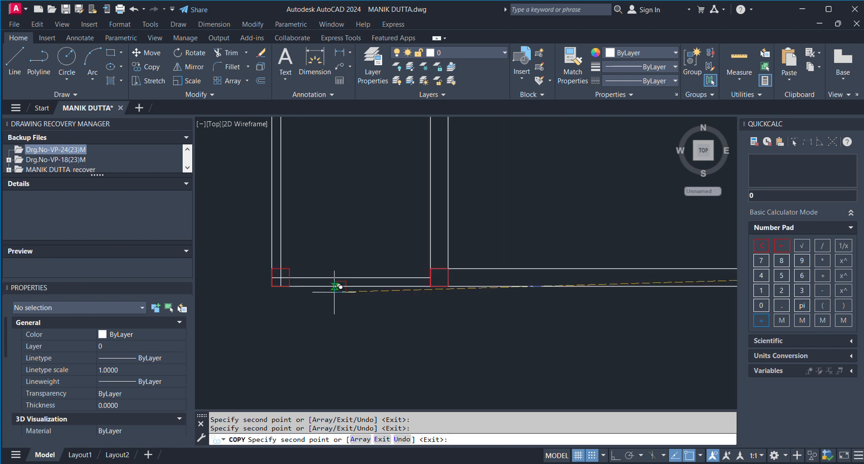
pyautogui.scroll(-2, 334, 292)
pyautogui.scroll(-2, 334, 288)
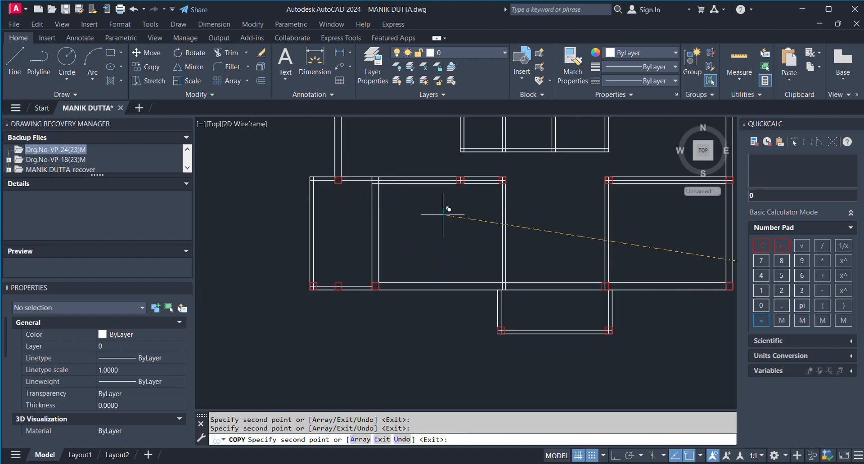
pyautogui.scroll(-2, 396, 219)
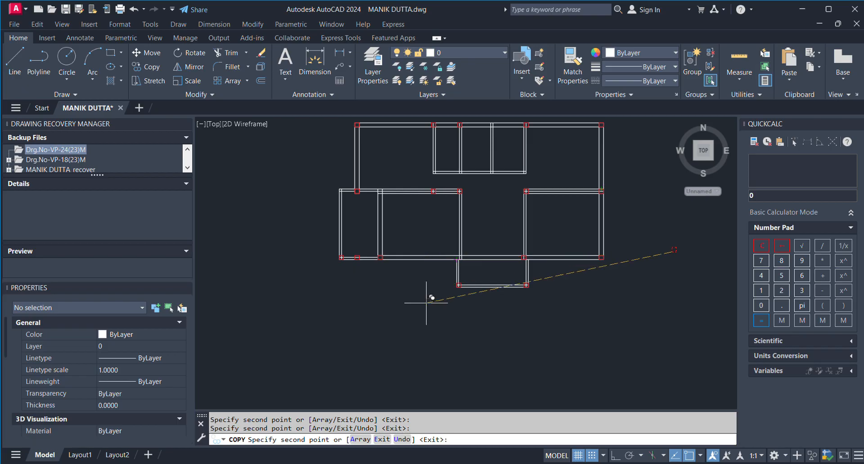
pyautogui.scroll(5, 461, 254)
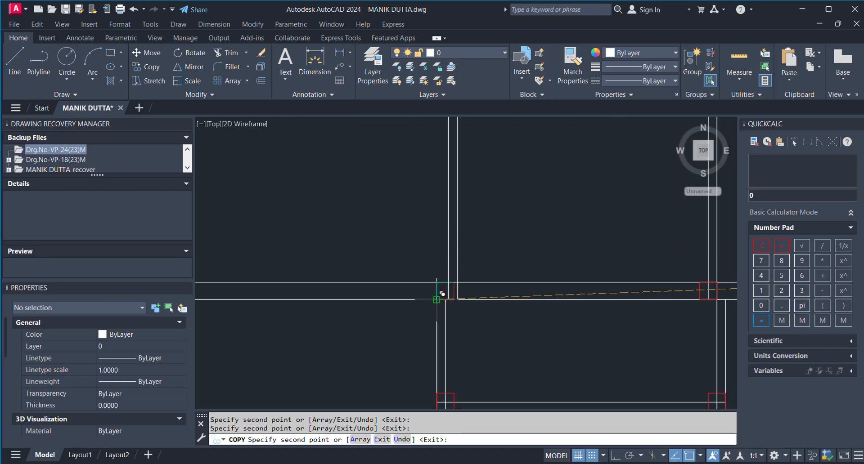
pyautogui.scroll(-3, 442, 293)
pyautogui.scroll(-4, 357, 218)
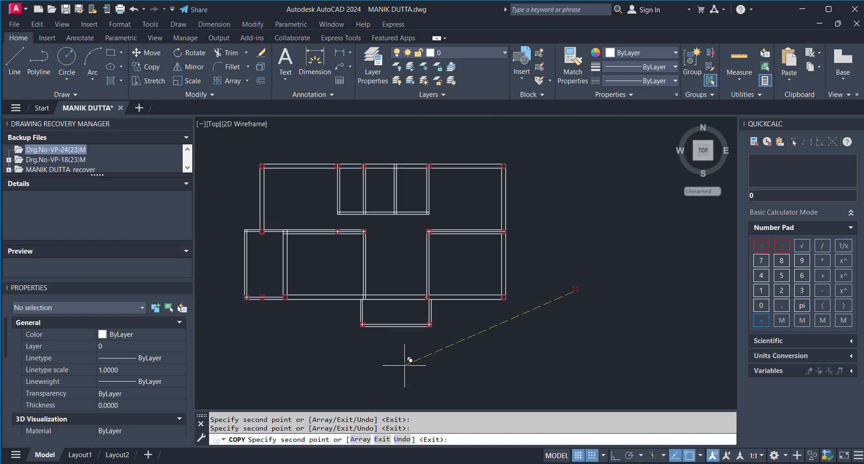
pyautogui.press('Escape')
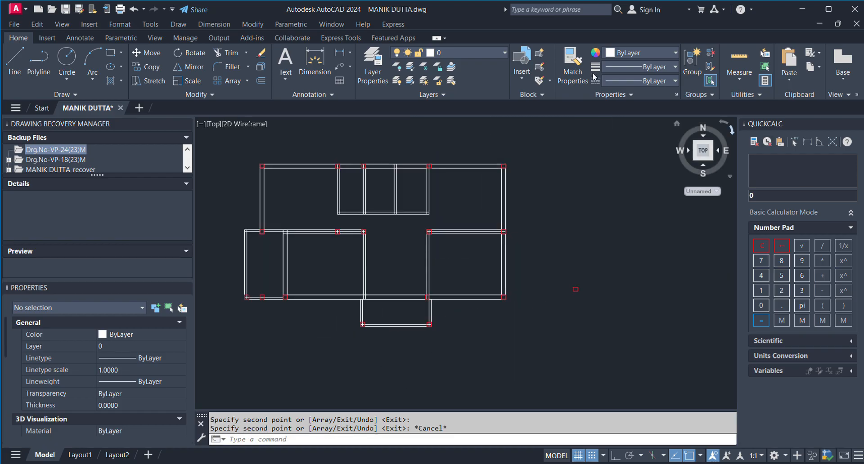
# Copy the standalone red square by its lower-right corner onto the bottom outer wall's junction with the right wall of the large lower-left room
pyautogui.click(144, 66)
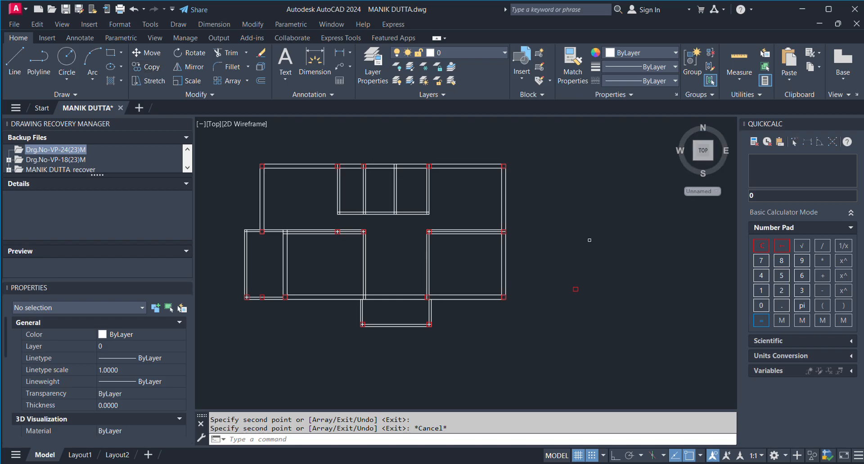
pyautogui.click(591, 274)
pyautogui.click(530, 338)
pyautogui.press('Return')
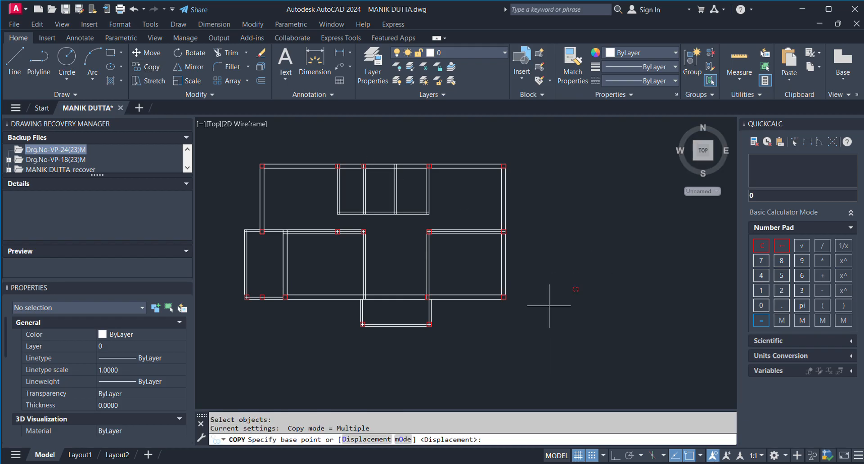
pyautogui.scroll(3, 552, 302)
pyautogui.scroll(4, 567, 293)
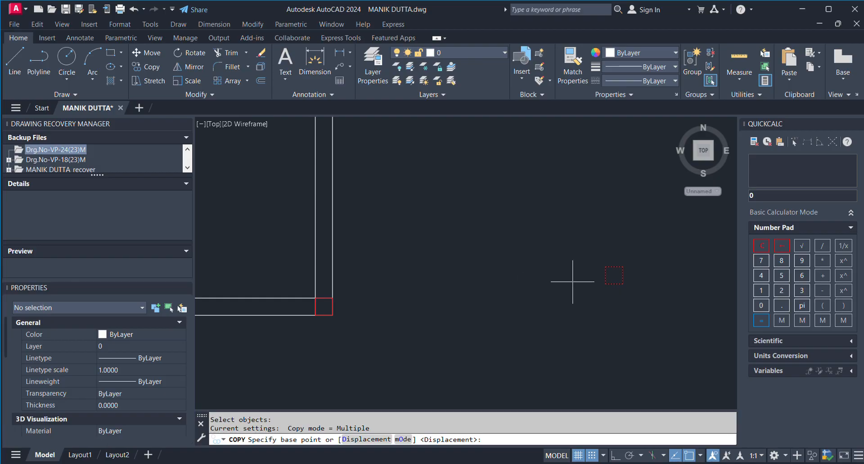
pyautogui.click(614, 275)
pyautogui.scroll(-5, 603, 276)
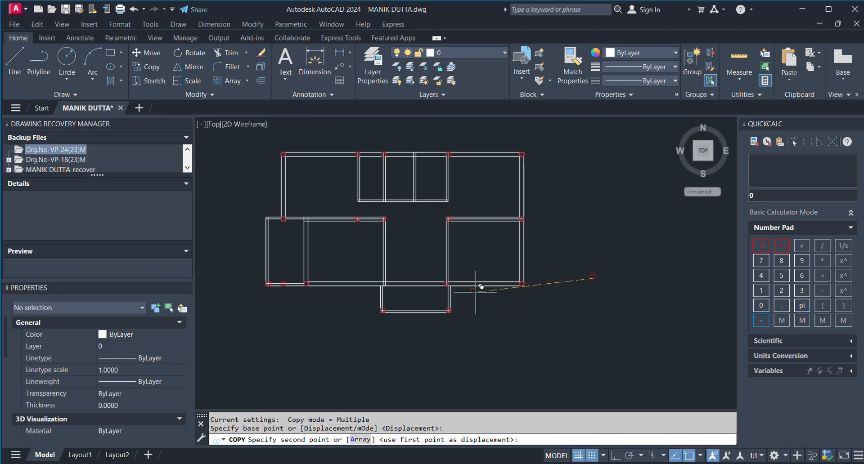
pyautogui.scroll(5, 470, 291)
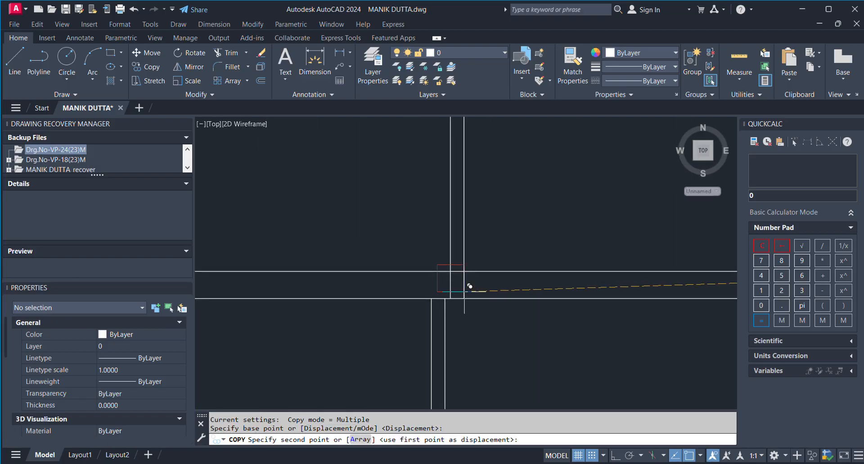
pyautogui.click(464, 292)
pyautogui.scroll(-5, 381, 269)
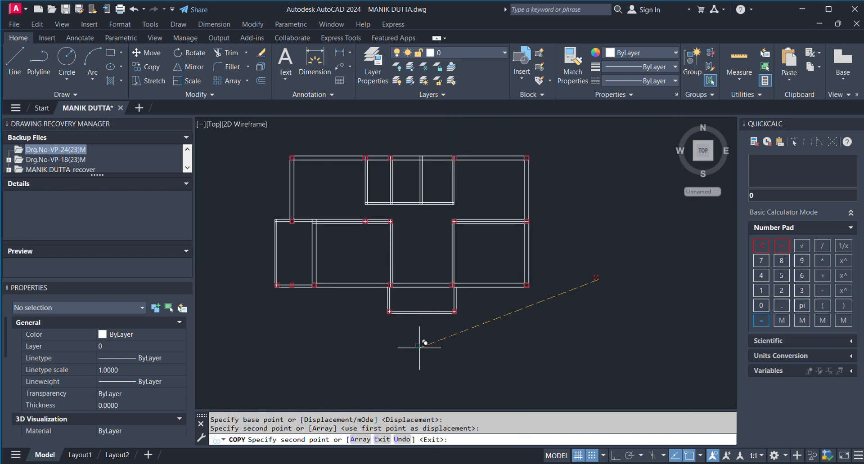
pyautogui.press('Escape')
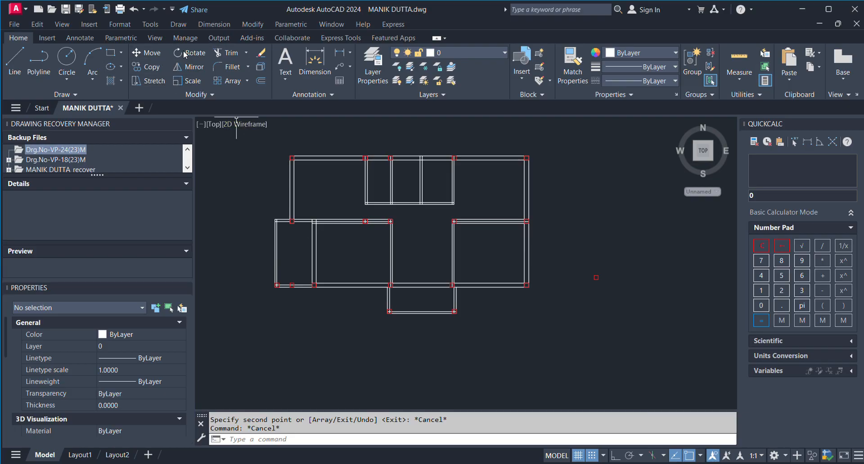
# Erase the red square at the lower-left corner of the narrow leftmost room
pyautogui.click(260, 55)
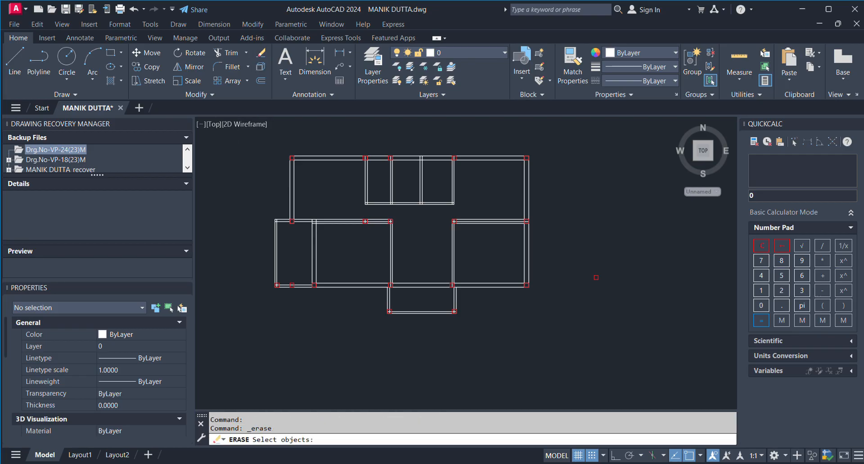
pyautogui.scroll(6, 270, 287)
pyautogui.click(253, 240)
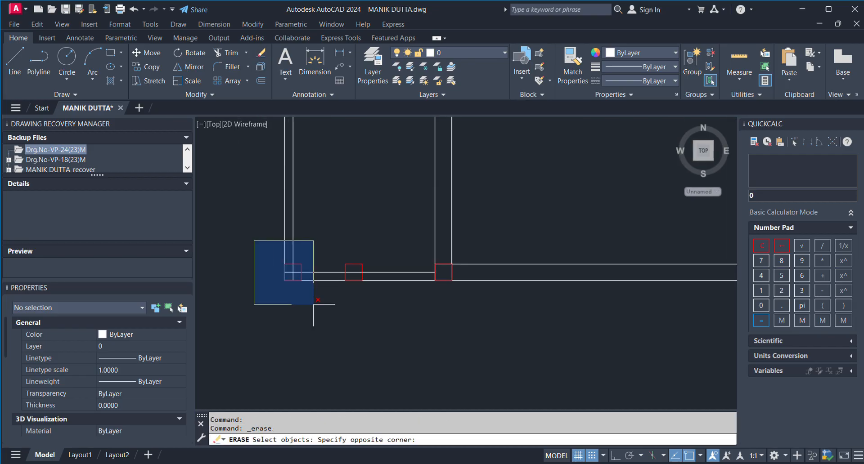
pyautogui.click(313, 305)
pyautogui.press('Return')
pyautogui.scroll(-8, 288, 275)
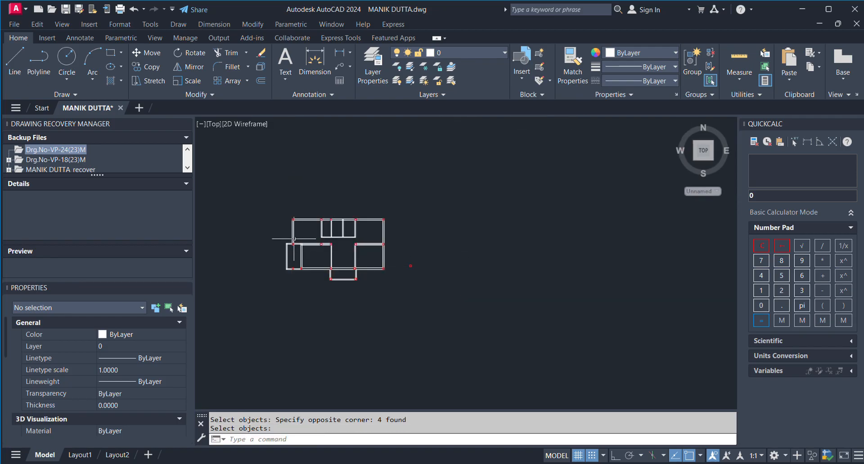
# Examine the red squares at the wall corners and junctions across the floor plan
pyautogui.scroll(4, 320, 229)
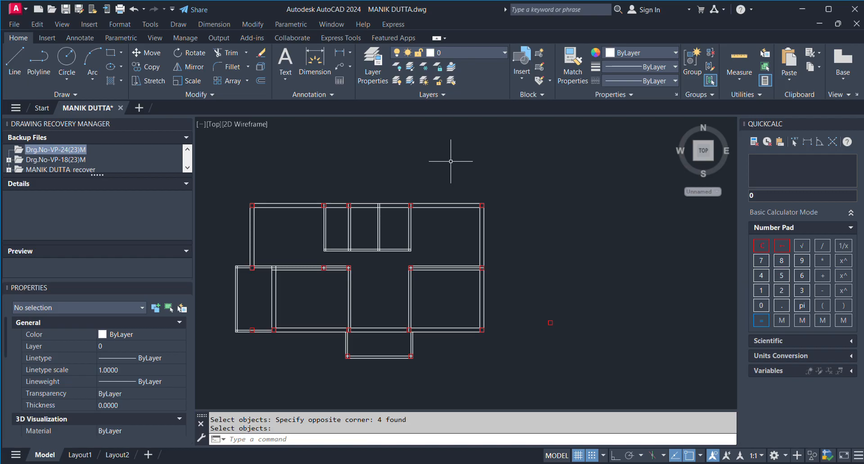
pyautogui.scroll(1, 448, 298)
pyautogui.scroll(-3, 482, 180)
pyautogui.scroll(2, 407, 261)
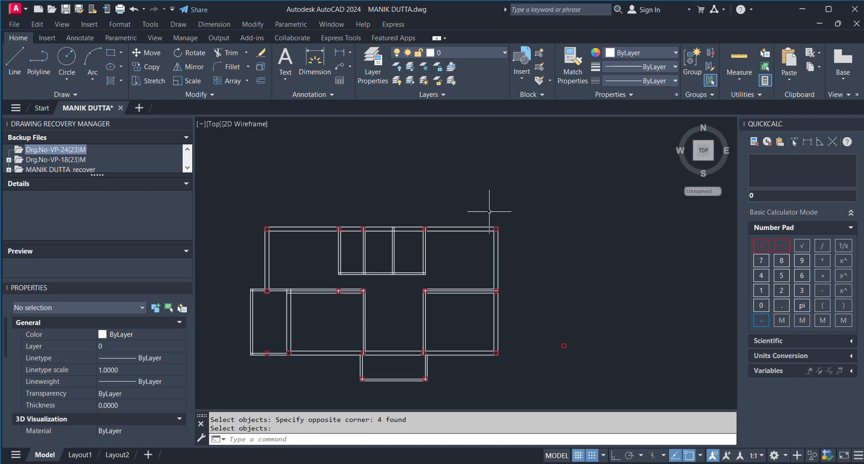
pyautogui.scroll(-3, 396, 342)
pyautogui.scroll(1, 394, 292)
pyautogui.scroll(2, 395, 242)
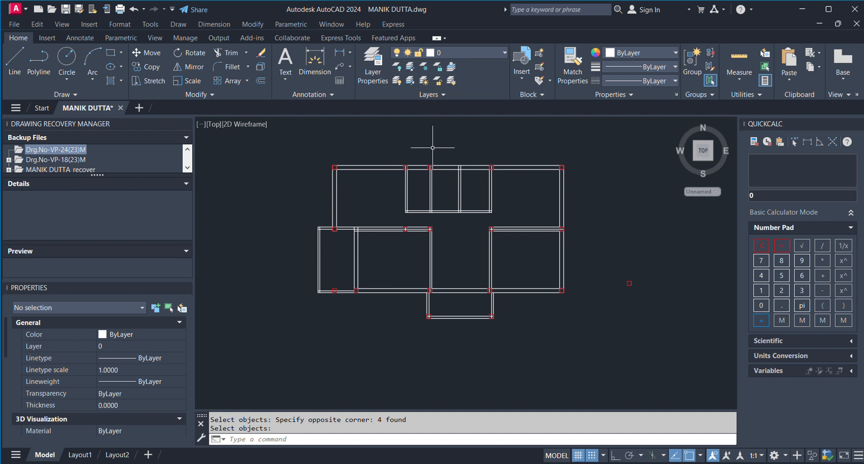
pyautogui.scroll(4, 435, 151)
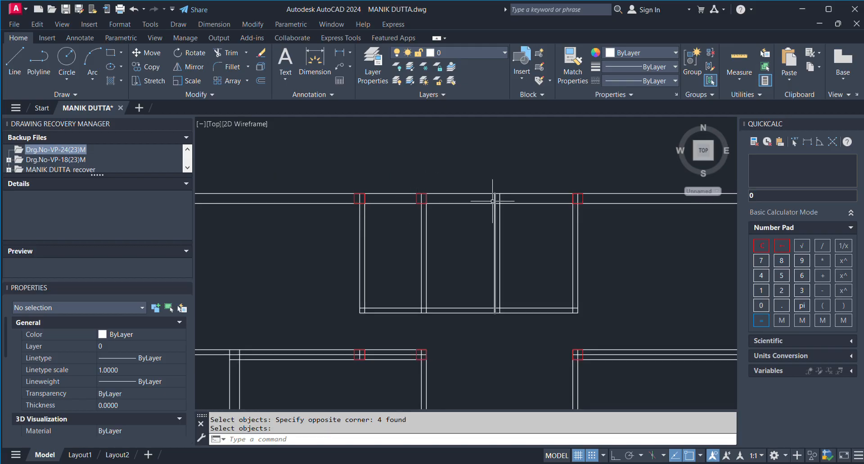
pyautogui.scroll(-4, 410, 185)
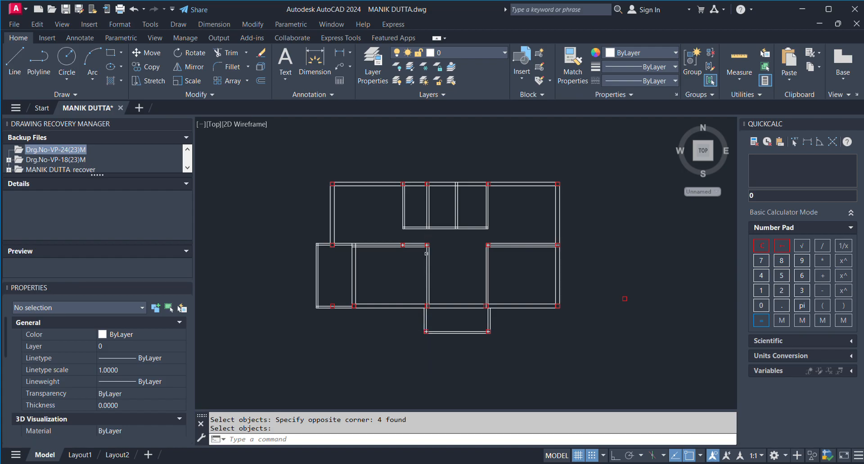
pyautogui.scroll(2, 418, 346)
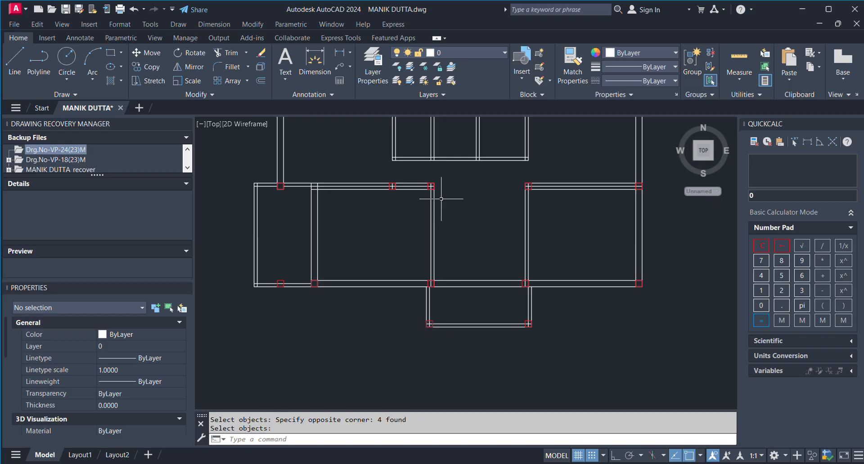
pyautogui.scroll(-3, 443, 199)
pyautogui.scroll(1, 428, 158)
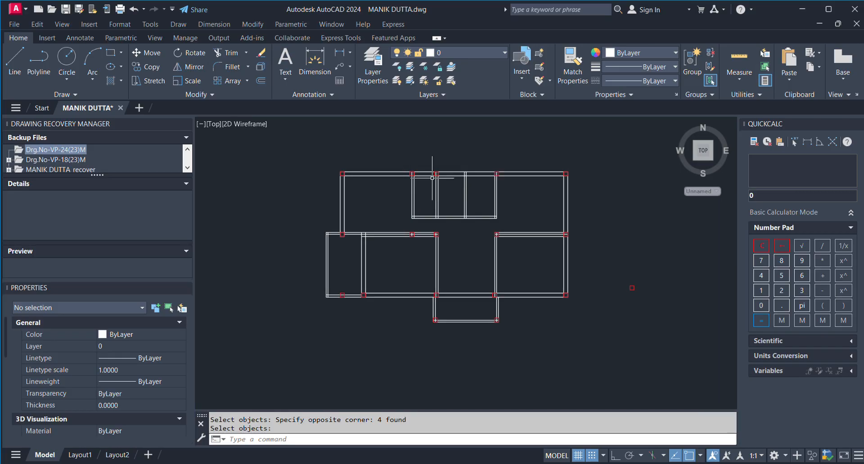
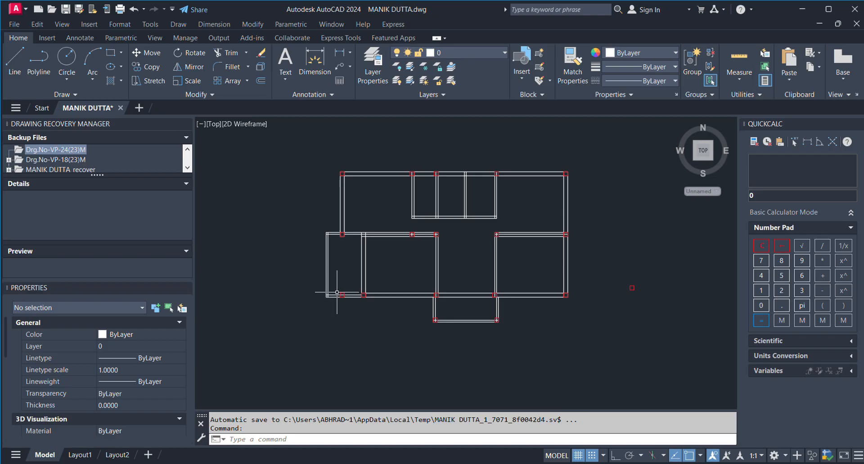
# Extend the upper-left outer wall's two lines down through the narrow leftmost room to the red square on its bottom wall
pyautogui.scroll(4, 340, 297)
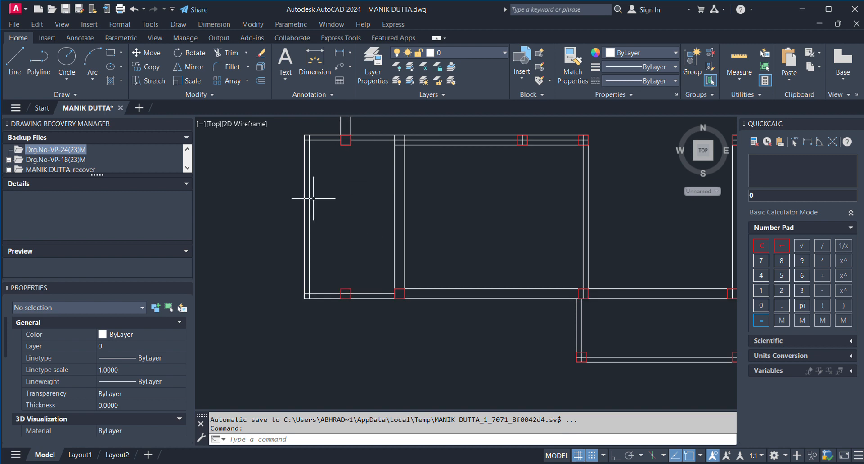
pyautogui.scroll(-2, 294, 327)
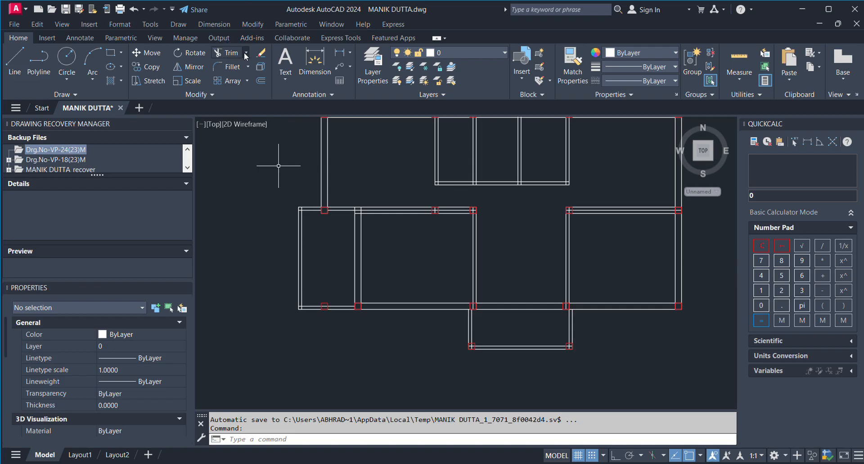
pyautogui.click(261, 114)
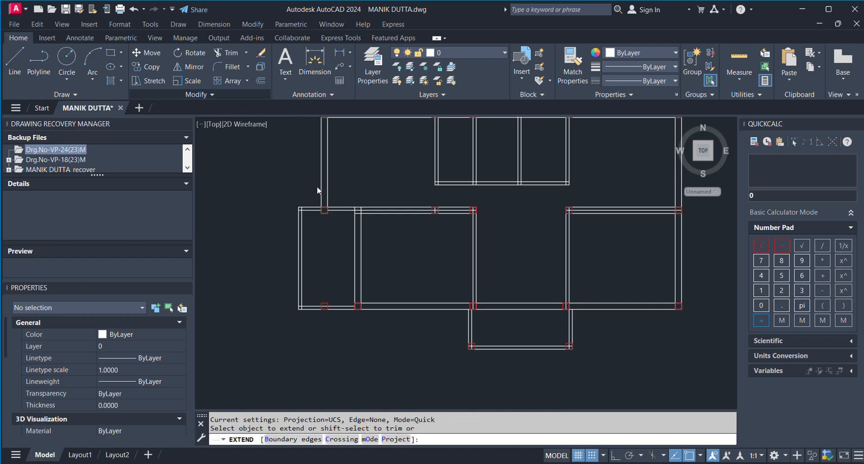
pyautogui.scroll(4, 320, 187)
pyautogui.click(359, 207)
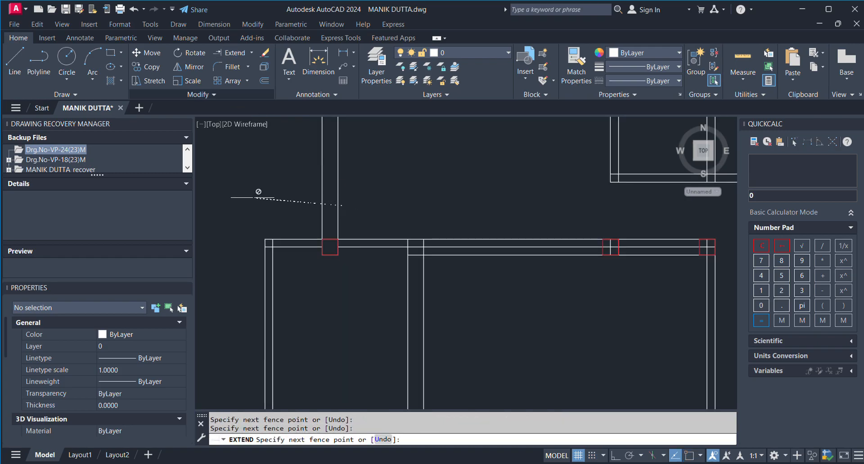
pyautogui.press('Return')
pyautogui.click(345, 224)
pyautogui.click(315, 228)
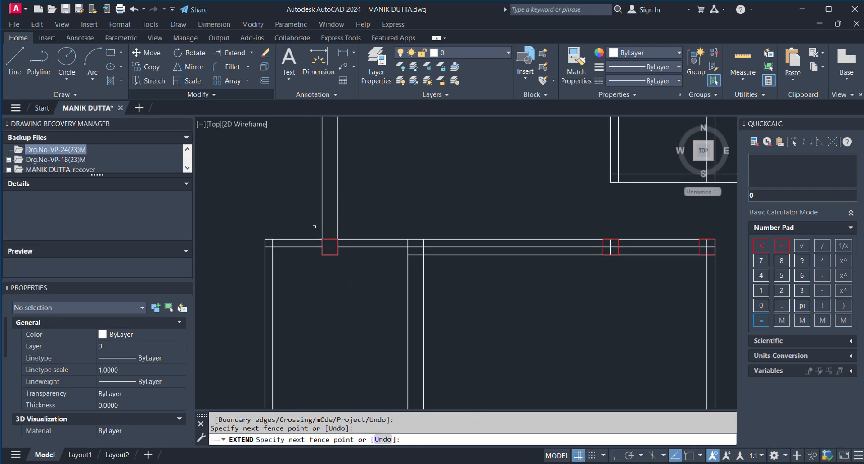
pyautogui.click(269, 220)
pyautogui.scroll(-2, 346, 196)
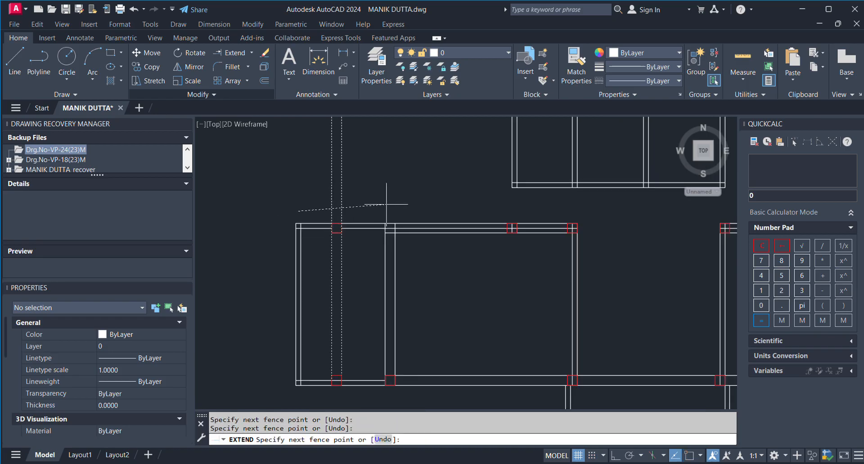
pyautogui.press('Return')
pyautogui.scroll(4, 335, 395)
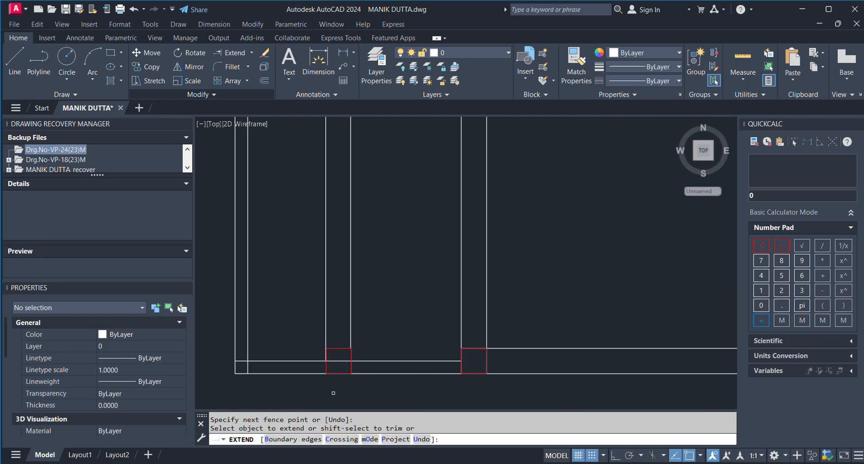
pyautogui.click(348, 375)
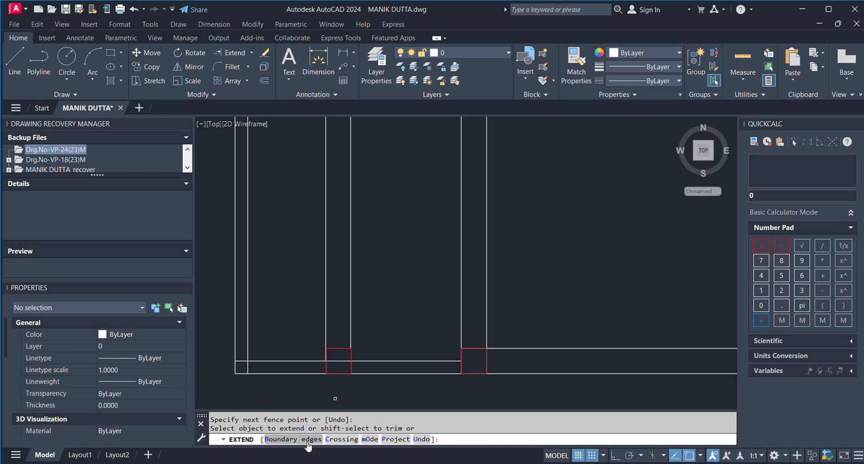
pyautogui.scroll(-6, 334, 228)
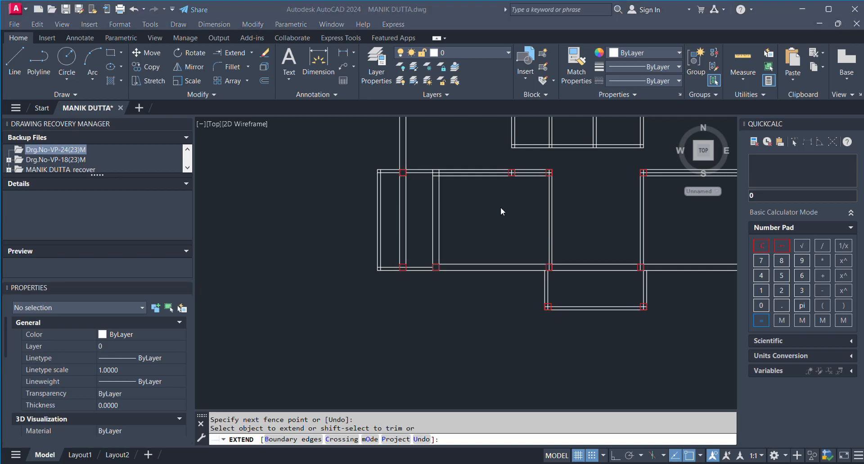
pyautogui.click(848, 108)
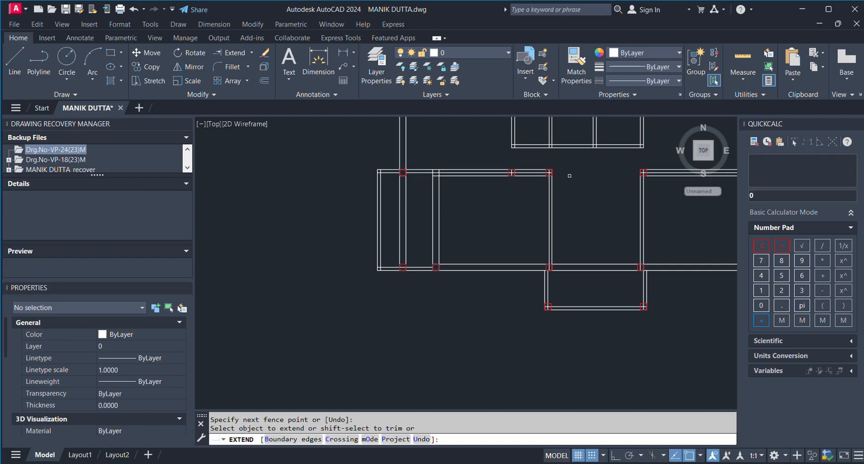
# Trim away the two extended wall lines between the upper and lower red squares in the narrow leftmost room
pyautogui.click(242, 74)
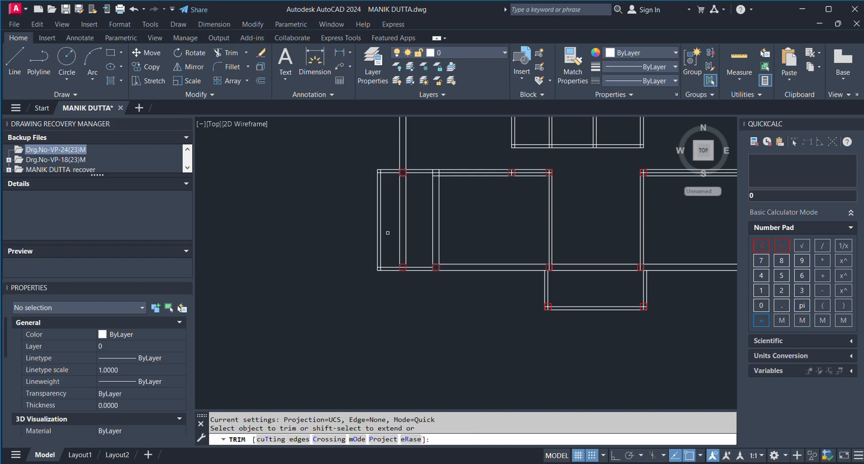
pyautogui.scroll(3, 410, 217)
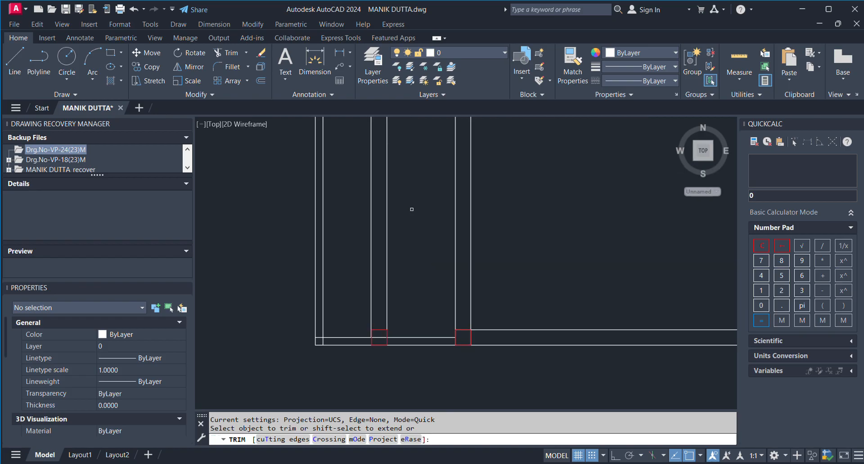
pyautogui.scroll(-3, 409, 215)
pyautogui.click(409, 216)
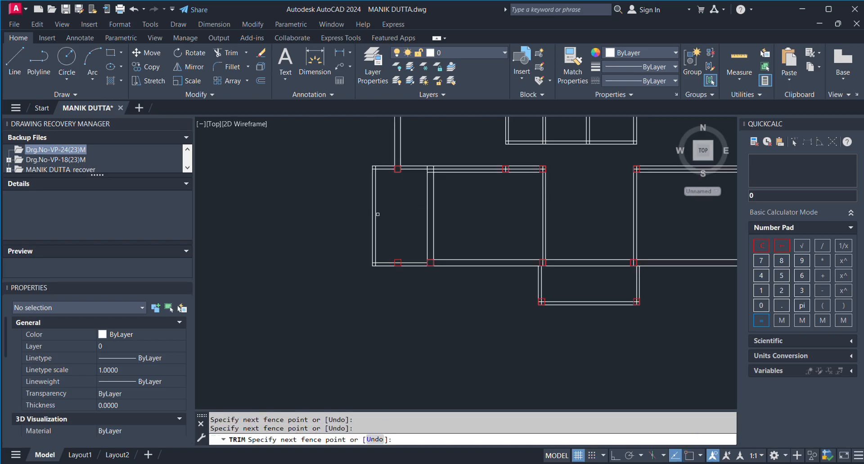
# Trim the middle wall line inside the junction of the narrow leftmost room's right partition with the top wall
pyautogui.scroll(-4, 369, 296)
pyautogui.scroll(6, 400, 239)
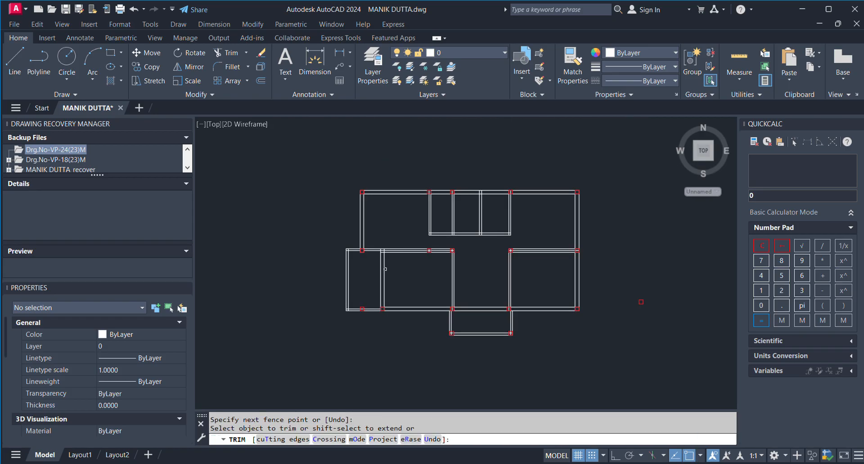
pyautogui.scroll(4, 431, 236)
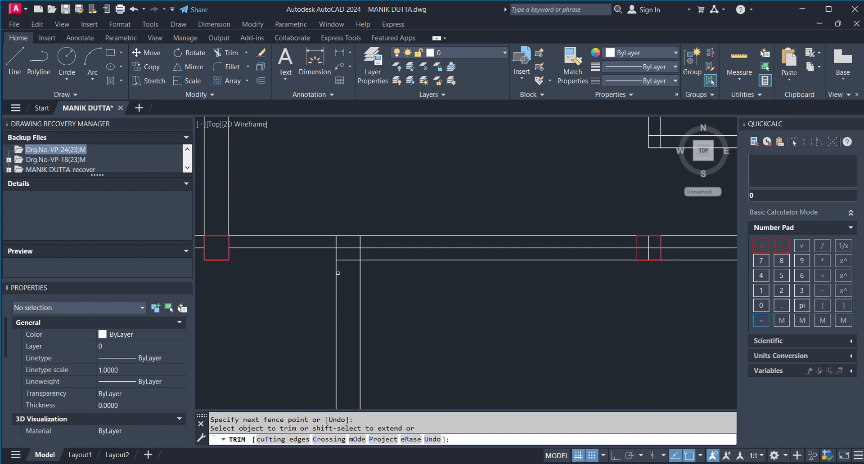
pyautogui.click(346, 248)
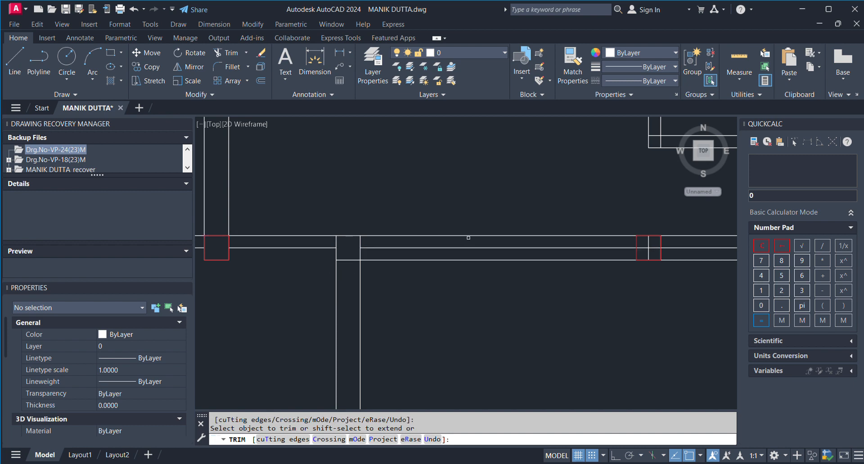
pyautogui.scroll(-2, 369, 257)
pyautogui.scroll(-2, 372, 256)
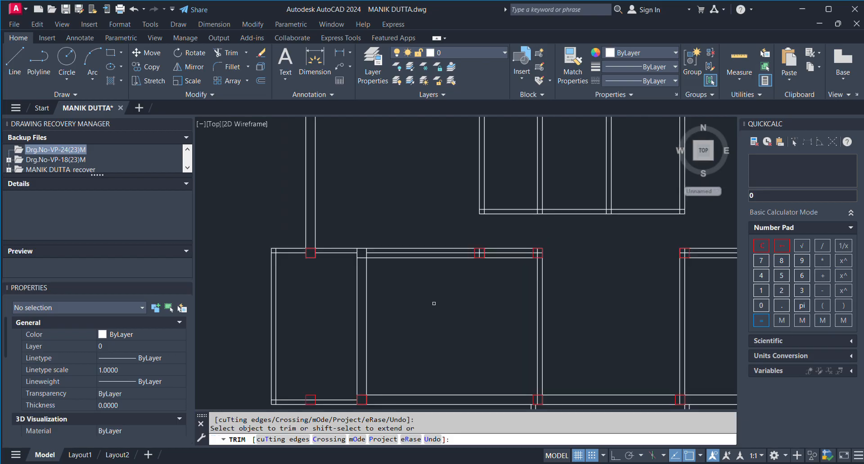
# Trim the partition's right line inside the junction and the top wall's middle line from there to the nearest red square on the right
pyautogui.scroll(2, 367, 246)
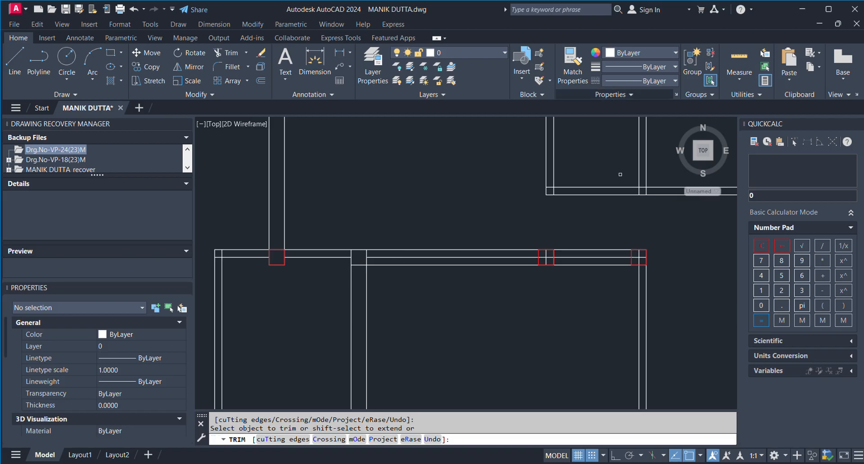
pyautogui.scroll(3, 477, 281)
pyautogui.scroll(-3, 460, 250)
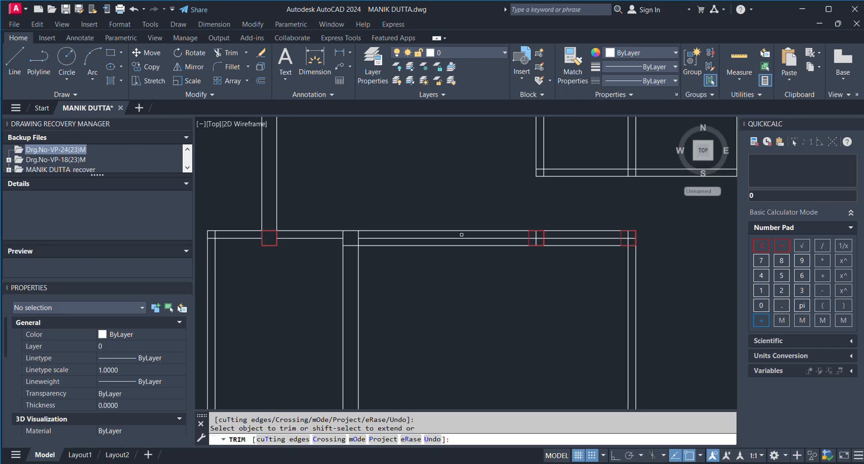
pyautogui.click(459, 239)
pyautogui.click(358, 238)
pyautogui.scroll(-2, 484, 253)
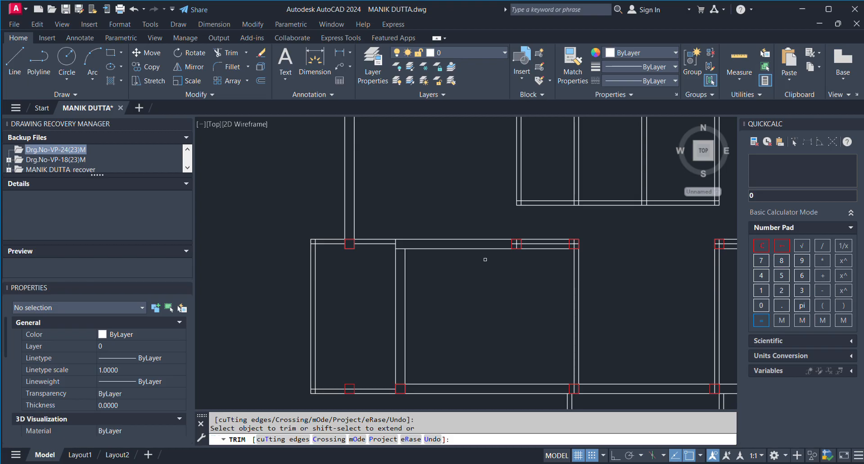
# Trim the crossing wall lines inside the red square partway along the lower-left room's top wall
pyautogui.scroll(4, 521, 232)
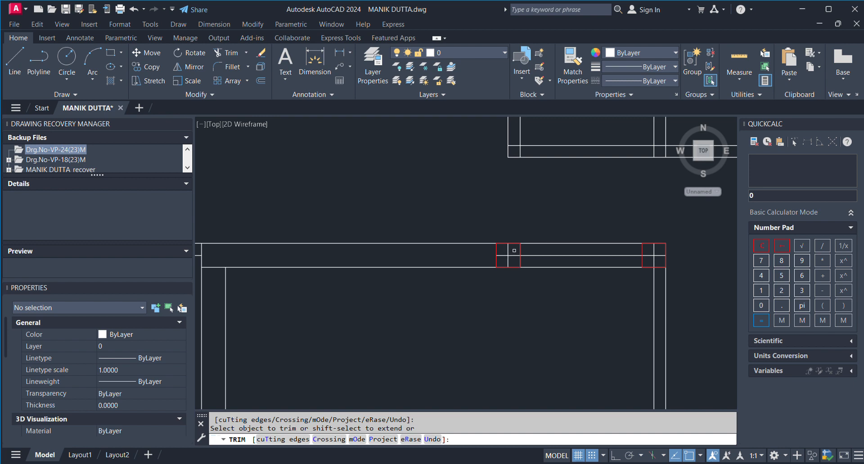
pyautogui.click(510, 249)
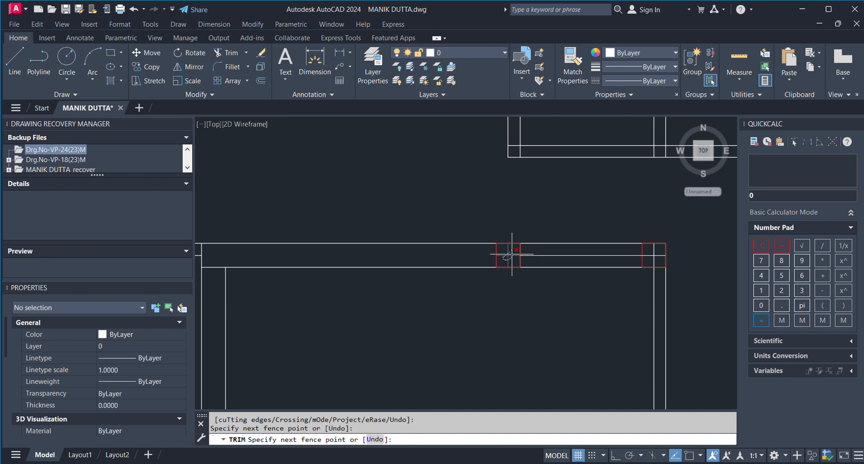
pyautogui.click(523, 256)
pyautogui.press('Return')
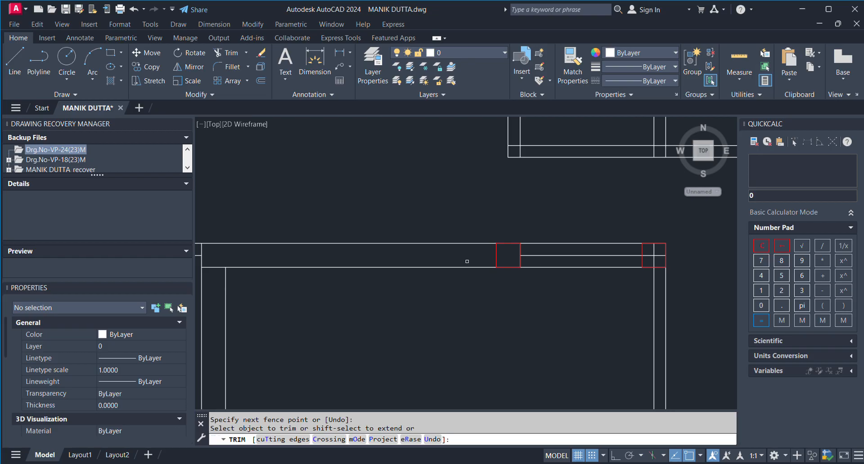
# Trim the wall lines inside the red square at the lower-left room's upper-right corner and the middle line between it and the neighbouring square
pyautogui.scroll(-2, 426, 241)
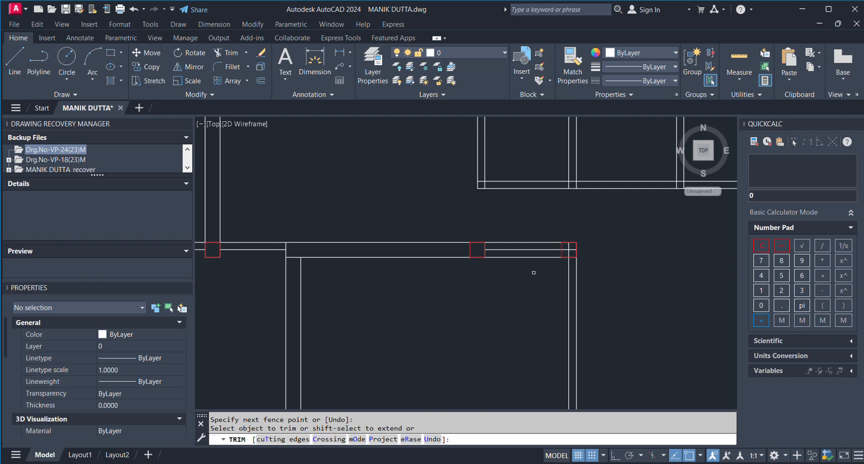
pyautogui.scroll(-2, 347, 248)
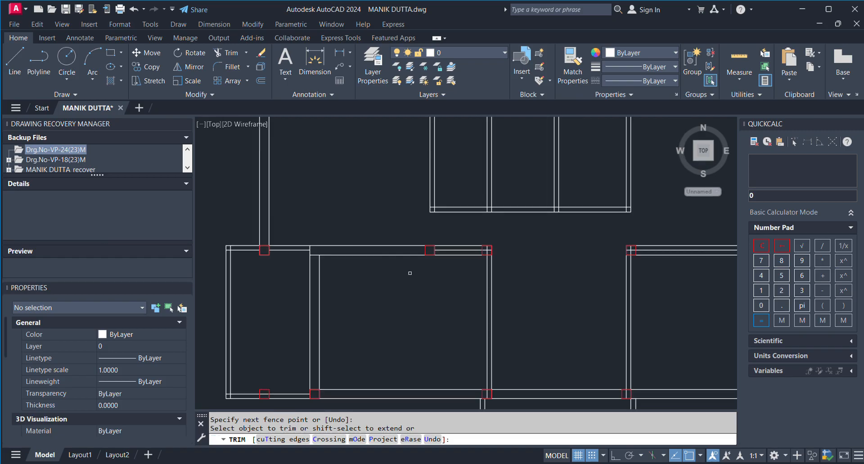
pyautogui.scroll(-2, 393, 294)
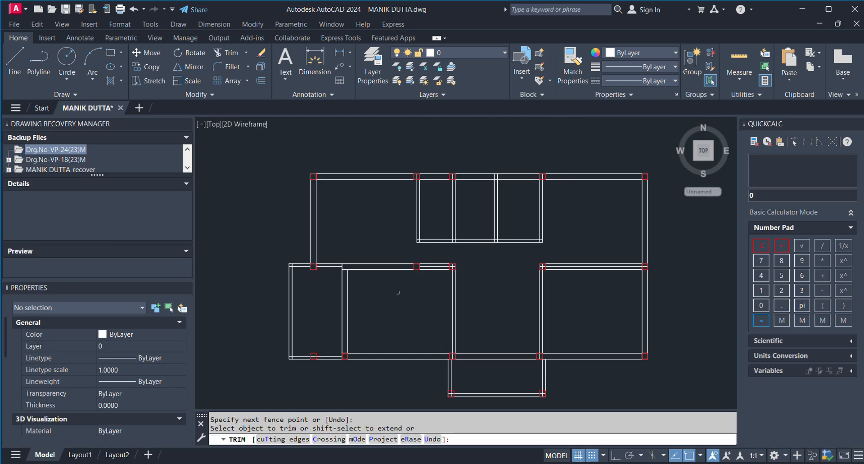
pyautogui.scroll(2, 435, 271)
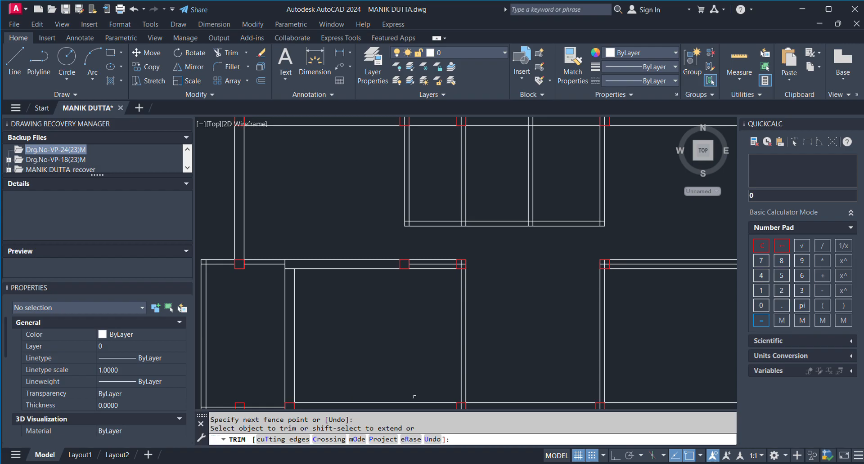
pyautogui.scroll(5, 464, 270)
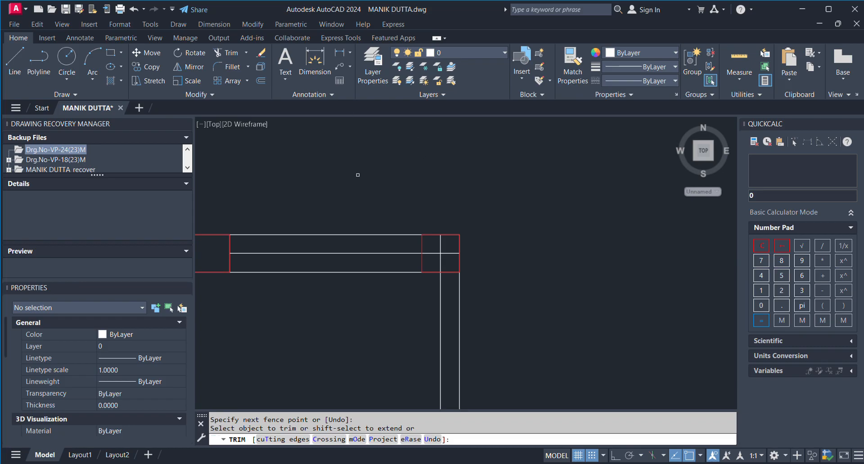
pyautogui.scroll(-5, 388, 229)
pyautogui.scroll(6, 389, 253)
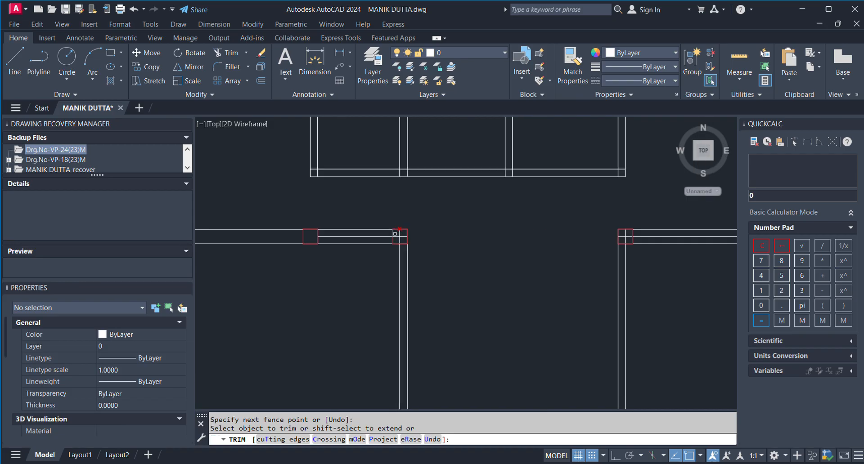
pyautogui.click(405, 225)
pyautogui.moveTo(404, 225)
pyautogui.mouseDown()
pyautogui.moveTo(379, 245)
pyautogui.moveTo(388, 263)
pyautogui.moveTo(400, 250)
pyautogui.moveTo(391, 219)
pyautogui.mouseUp()
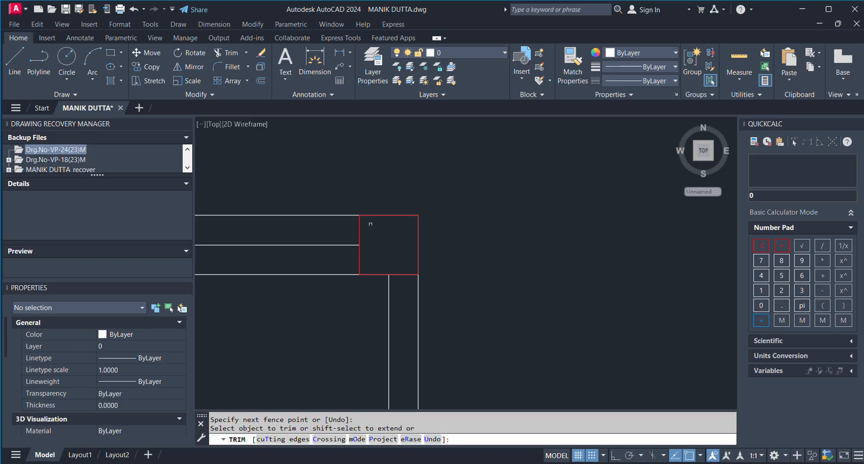
pyautogui.scroll(-6, 417, 250)
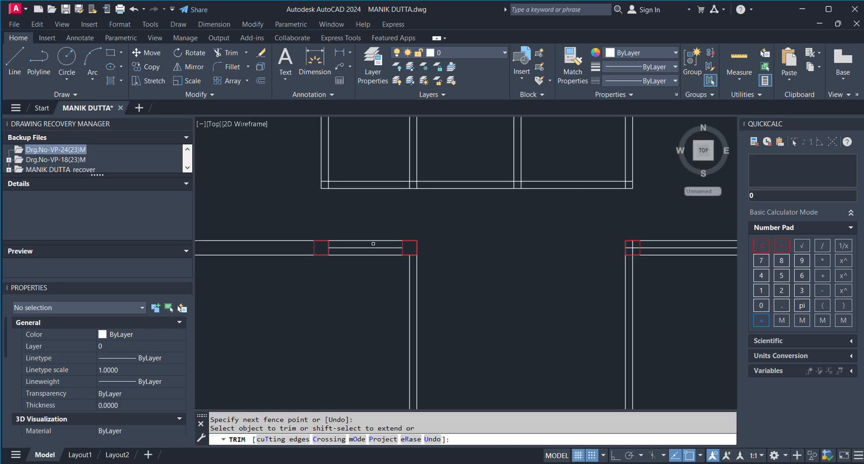
pyautogui.press('Return')
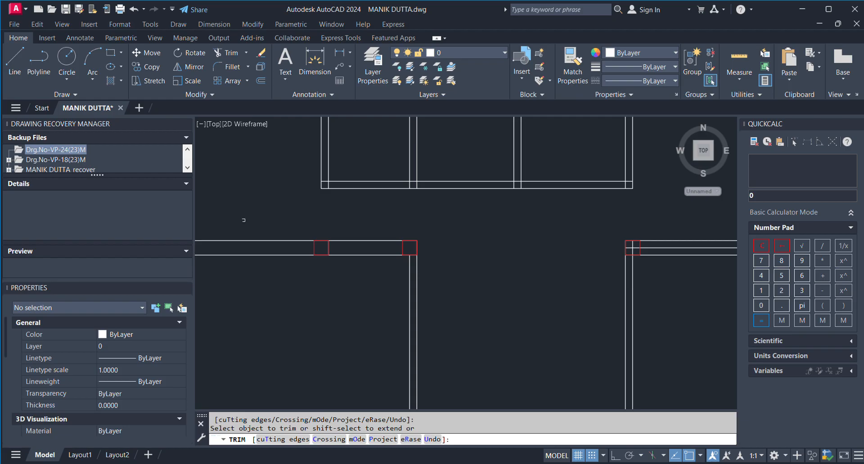
# Trim the uppermost line of the lower-right room's top wall and the wall lines inside its upper-left red square
pyautogui.scroll(-4, 417, 245)
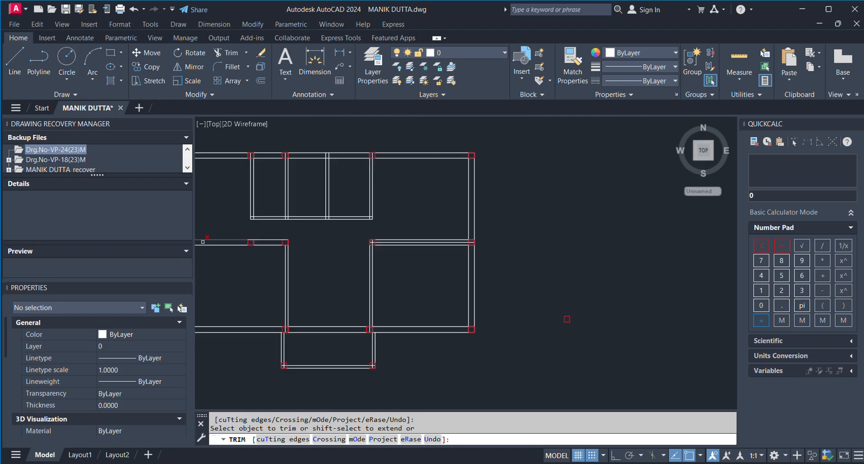
pyautogui.scroll(4, 422, 226)
pyautogui.click(383, 247)
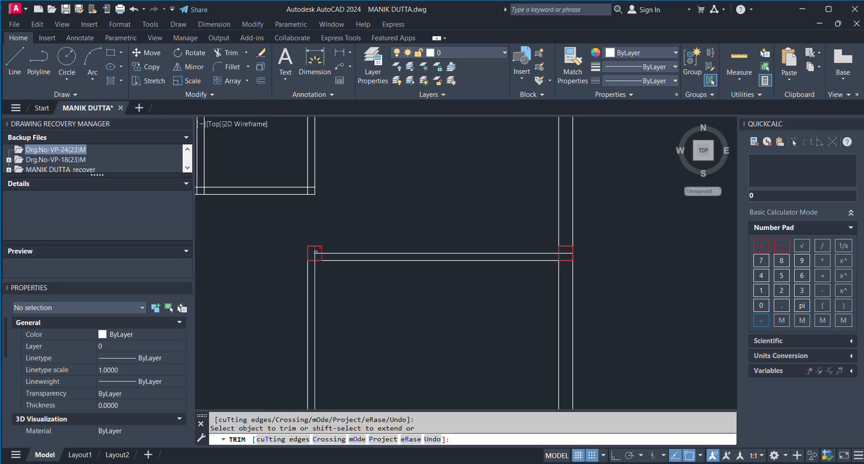
pyautogui.scroll(4, 311, 252)
pyautogui.click(295, 251)
pyautogui.moveTo(309, 242)
pyautogui.mouseDown()
pyautogui.moveTo(316, 249)
pyautogui.moveTo(311, 264)
pyautogui.moveTo(306, 259)
pyautogui.mouseUp()
pyautogui.scroll(-3, 306, 259)
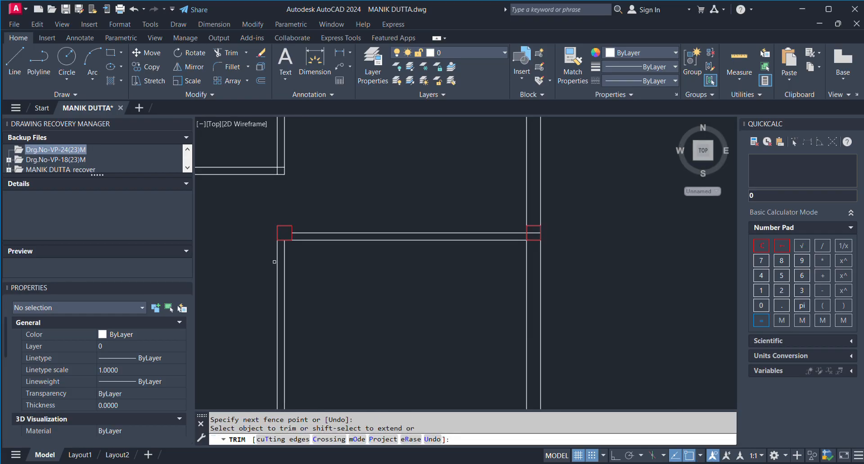
# Trim the horizontal wall line inside the red square at the lower-right room's upper-right corner
pyautogui.scroll(4, 543, 238)
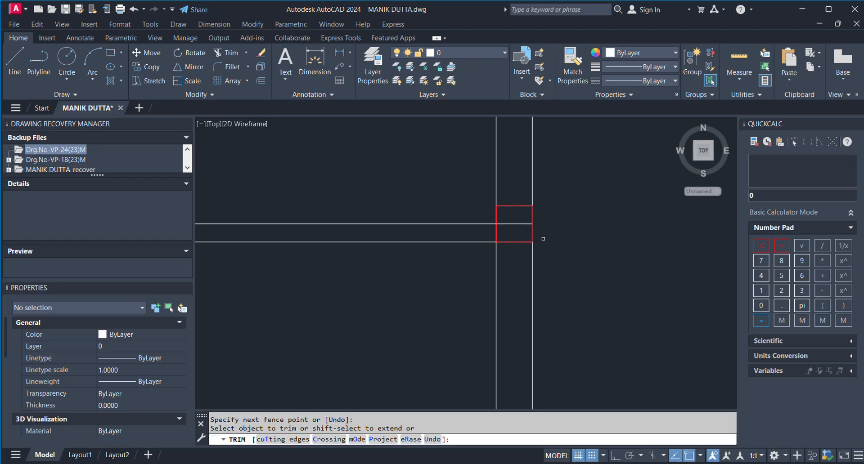
pyautogui.click(518, 224)
pyautogui.scroll(-5, 589, 218)
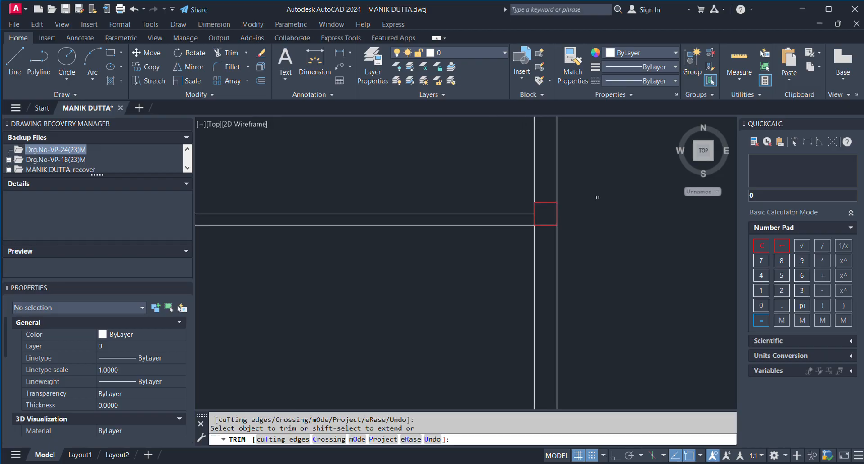
# Trim the vertical wall lines inside the two red squares on the bottom wall above the small projecting room
pyautogui.scroll(-3, 585, 294)
pyautogui.scroll(5, 556, 293)
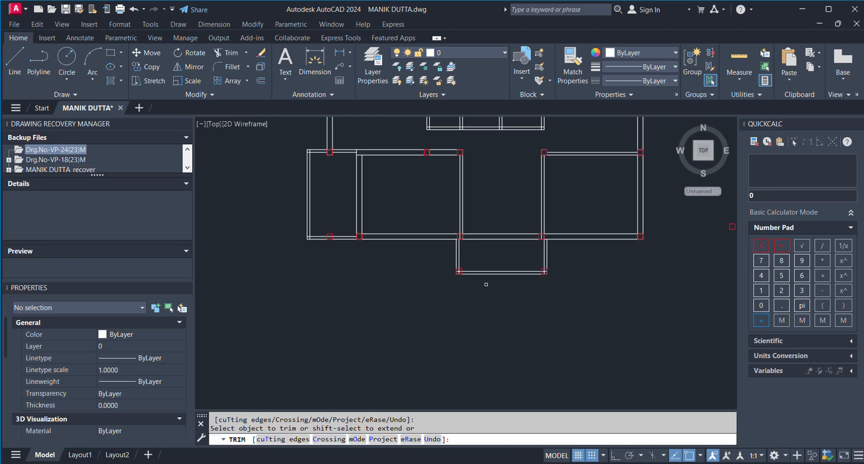
pyautogui.scroll(4, 463, 237)
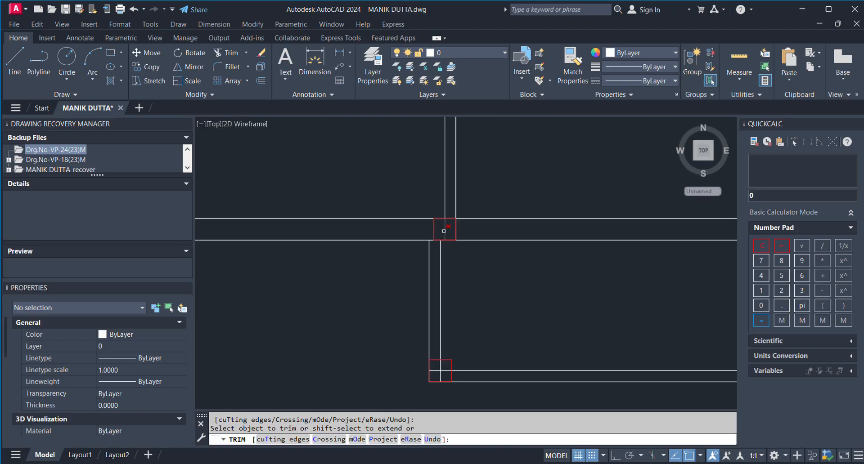
pyautogui.scroll(-4, 518, 216)
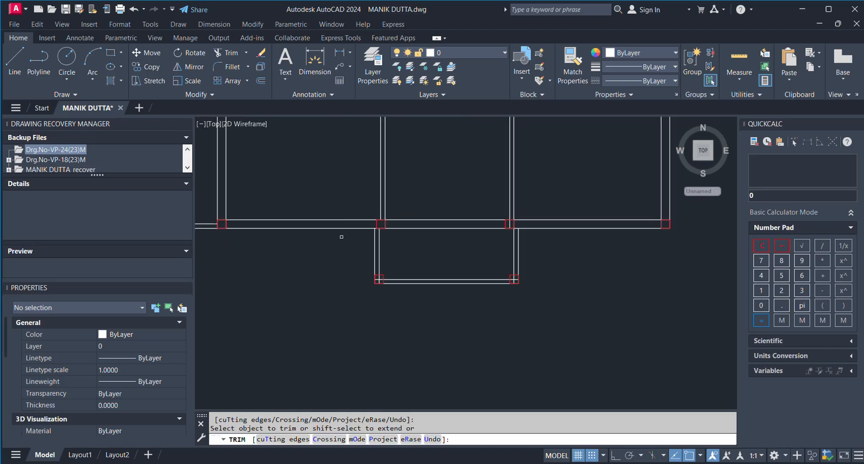
pyautogui.scroll(4, 517, 216)
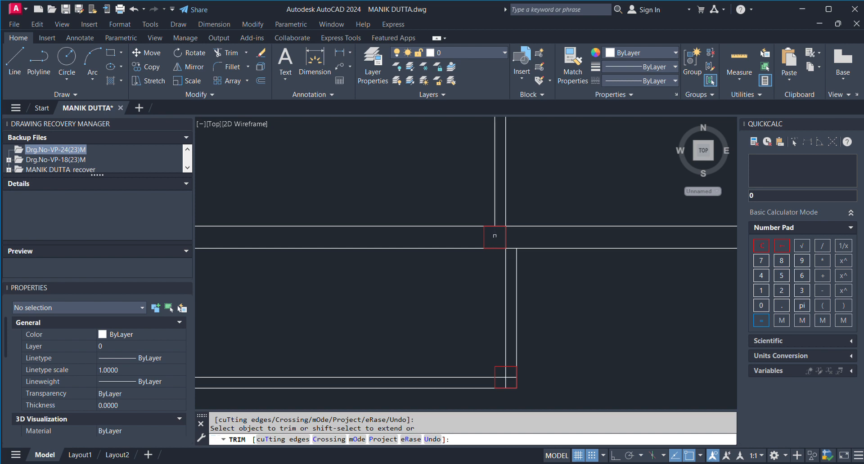
pyautogui.scroll(-4, 512, 235)
pyautogui.scroll(-4, 513, 236)
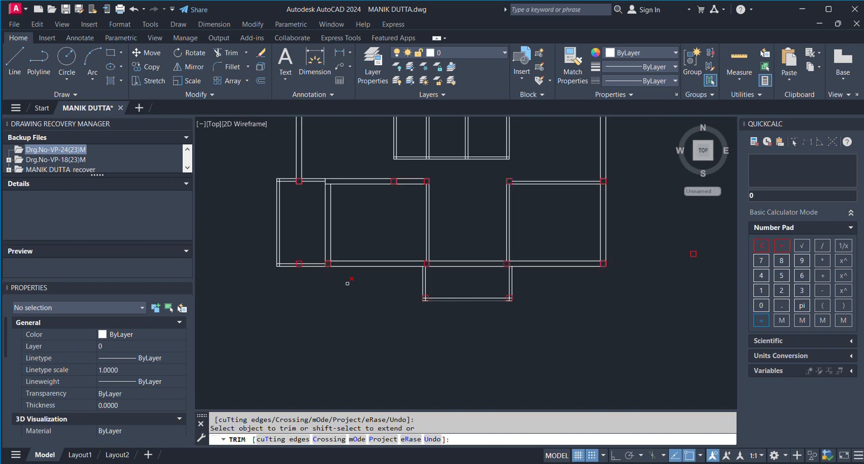
# Trim the wall line inside the red square on the narrow leftmost room's bottom wall
pyautogui.scroll(4, 294, 263)
pyautogui.scroll(2, 295, 264)
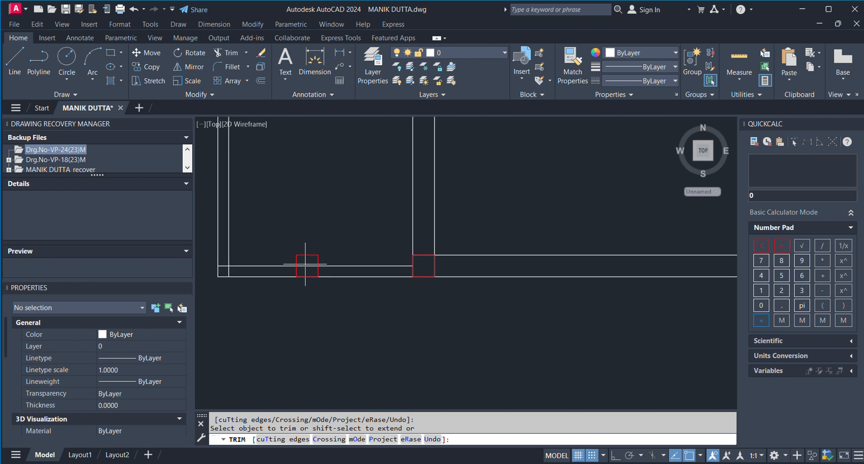
pyautogui.click(305, 268)
pyautogui.press('Return')
pyautogui.scroll(-5, 434, 340)
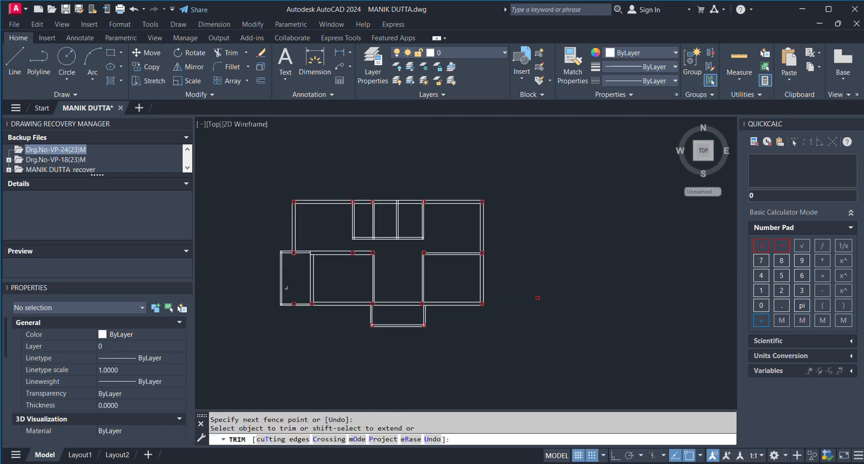
# Trim the wall lines crossing inside the red square at the small projecting room's lower-left corner
pyautogui.scroll(8, 355, 320)
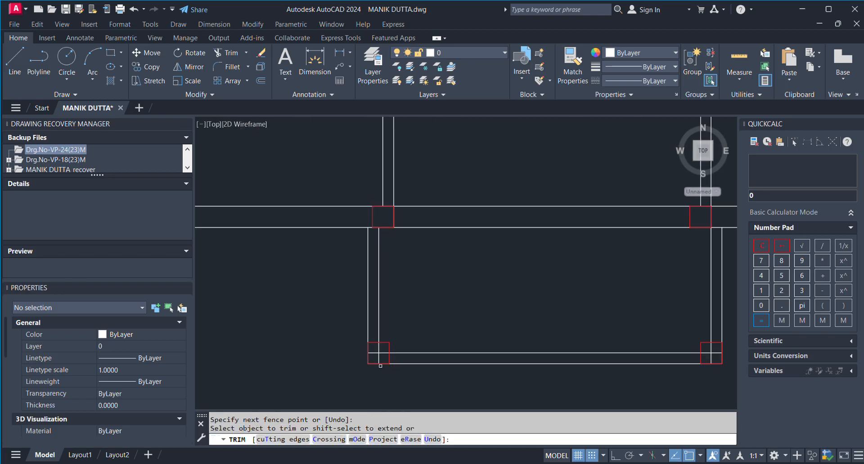
pyautogui.click(381, 357)
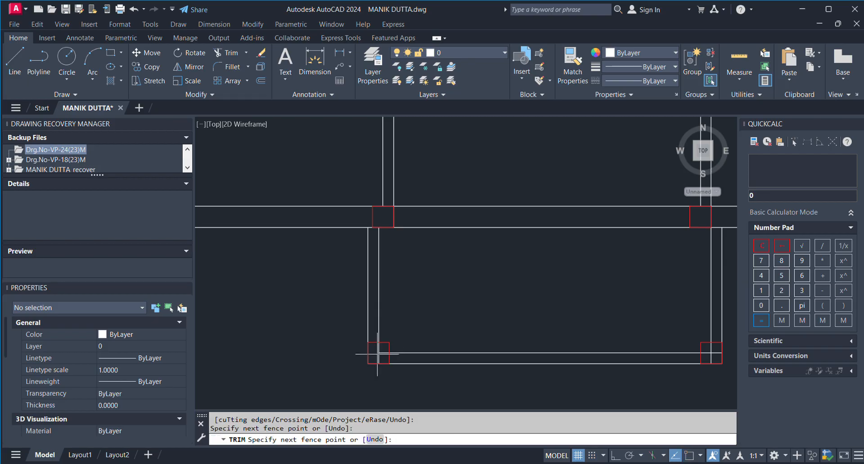
pyautogui.moveTo(377, 354); pyautogui.dragTo(383, 356)
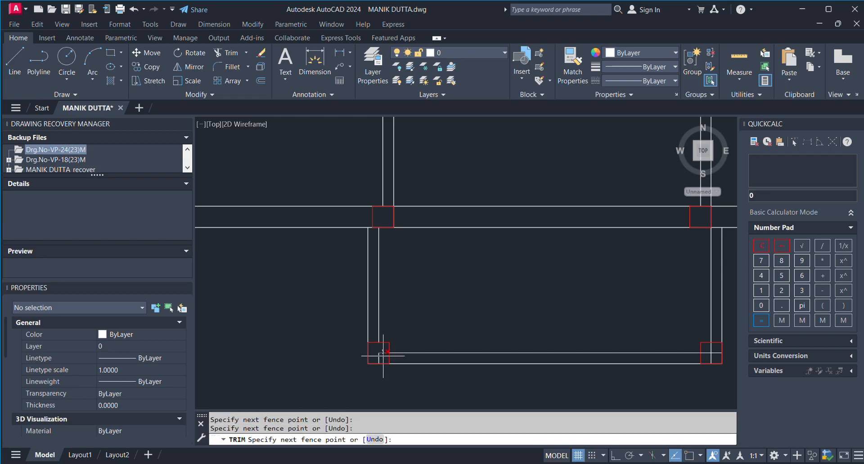
pyautogui.click(381, 357)
pyautogui.click(382, 358)
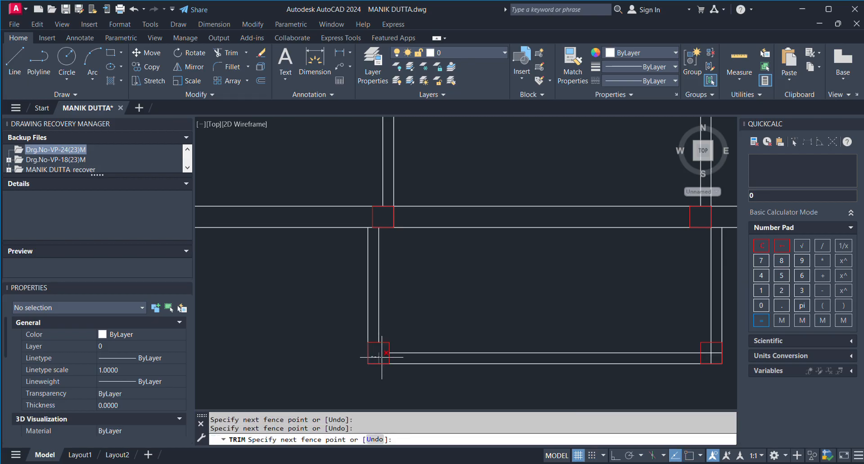
pyautogui.press('Return')
# Trim the wall lines crossing inside the red square at the small projecting room's lower-right corner
pyautogui.scroll(-2, 369, 356)
pyautogui.scroll(5, 552, 343)
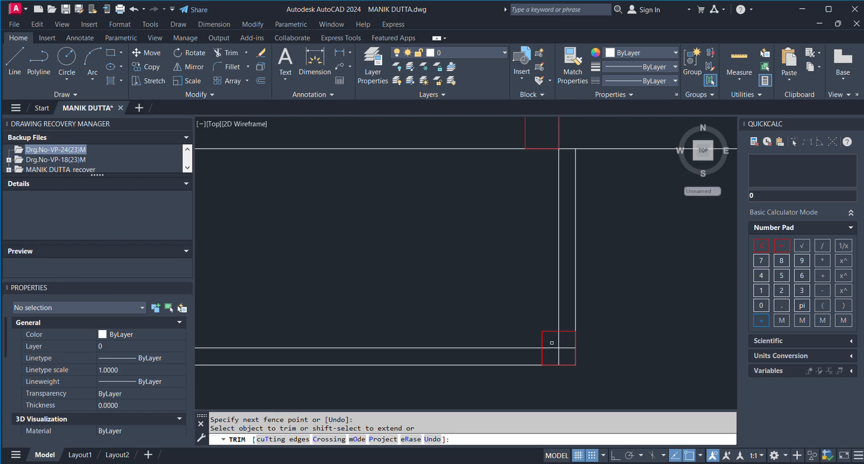
pyautogui.moveTo(549, 340)
pyautogui.mouseDown()
pyautogui.moveTo(568, 340)
pyautogui.moveTo(568, 355)
pyautogui.moveTo(550, 356)
pyautogui.moveTo(547, 344)
pyautogui.mouseUp()
pyautogui.scroll(-6, 400, 338)
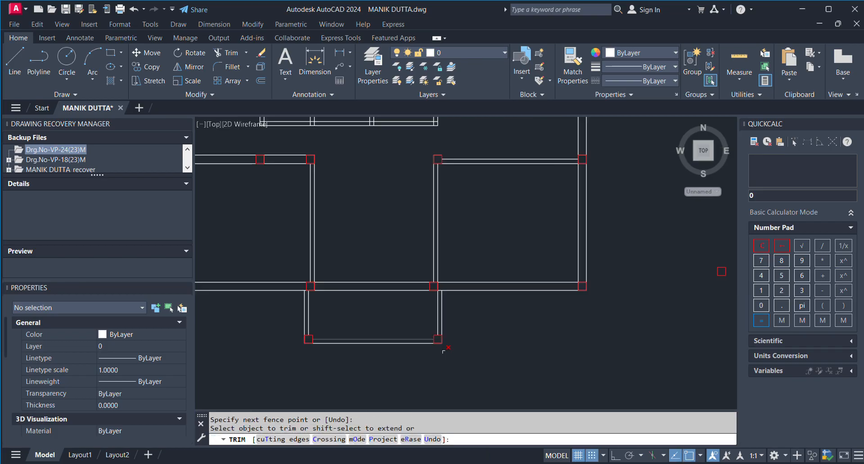
# Trim the vertical lines within the top wall at the small upper rooms' rightmost red square and at the partition beside it
pyautogui.scroll(-4, 506, 333)
pyautogui.scroll(4, 421, 288)
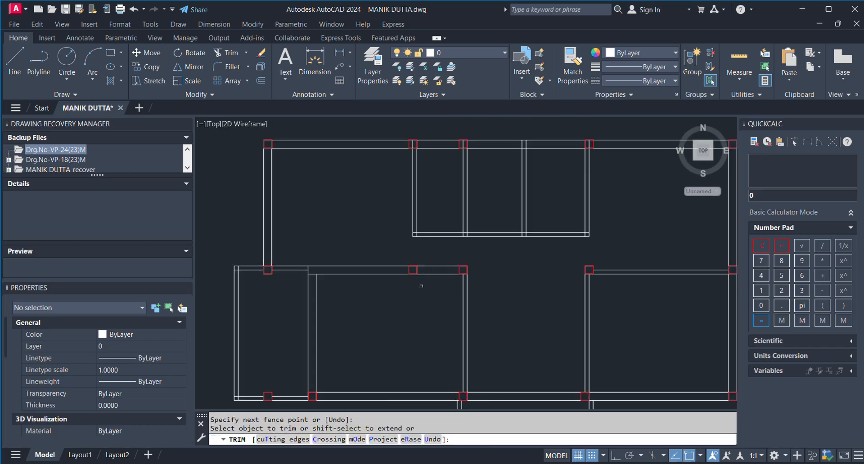
pyautogui.scroll(-2, 421, 288)
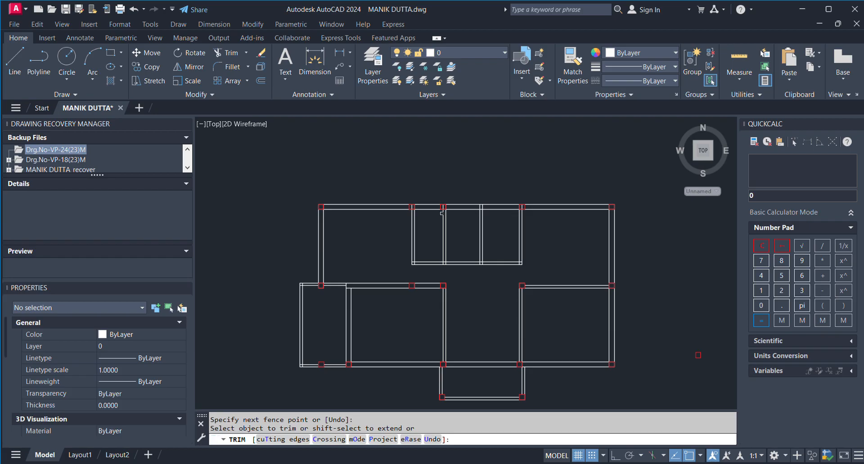
pyautogui.scroll(8, 524, 204)
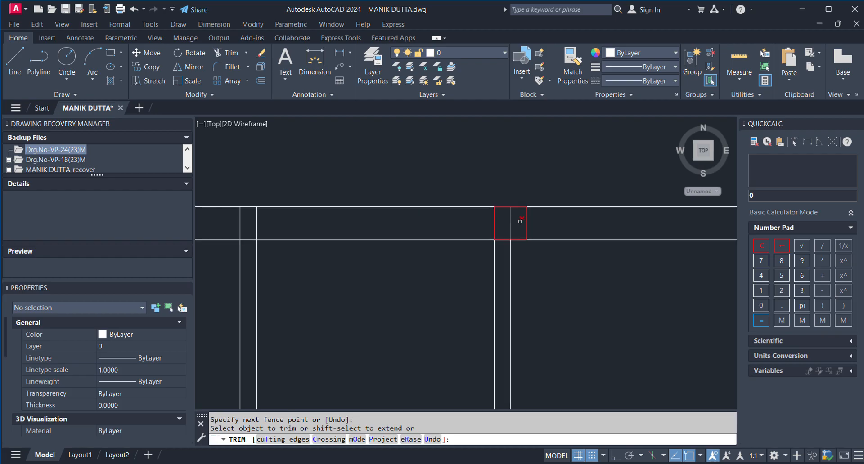
pyautogui.click(511, 222)
pyautogui.click(504, 224)
pyautogui.click(313, 220)
pyautogui.press('Return')
pyautogui.scroll(-5, 359, 216)
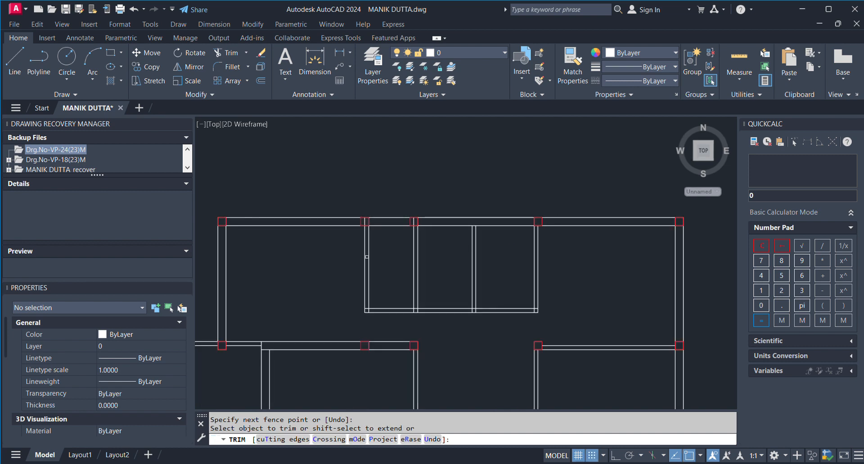
# Trim the vertical wall lines inside the two red squares on the top wall at the leftmost small upper room
pyautogui.scroll(6, 360, 213)
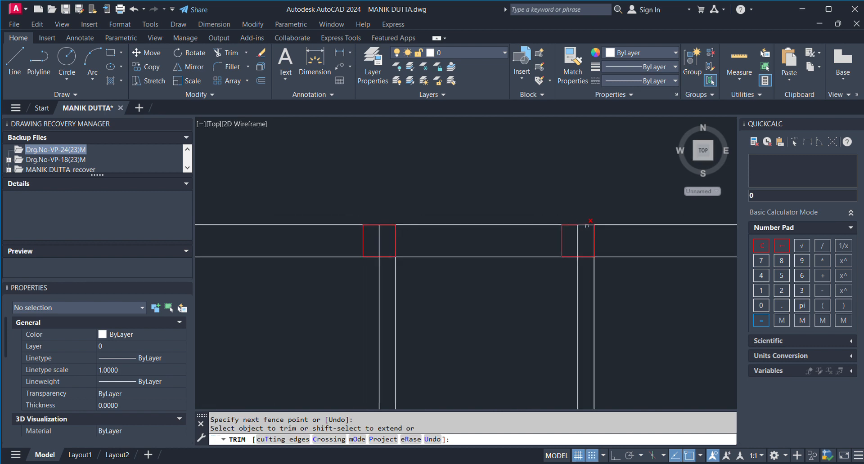
pyautogui.moveTo(591, 241); pyautogui.dragTo(547, 241)
pyautogui.moveTo(396, 241); pyautogui.dragTo(356, 241)
pyautogui.scroll(-6, 396, 238)
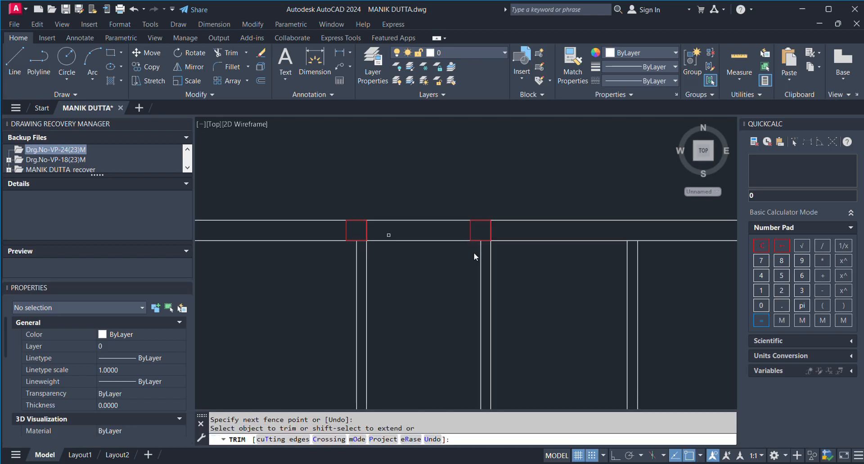
# Trim the top wall's lower line between the two lines of the partition separating the two right-hand small upper rooms
pyautogui.scroll(6, 482, 256)
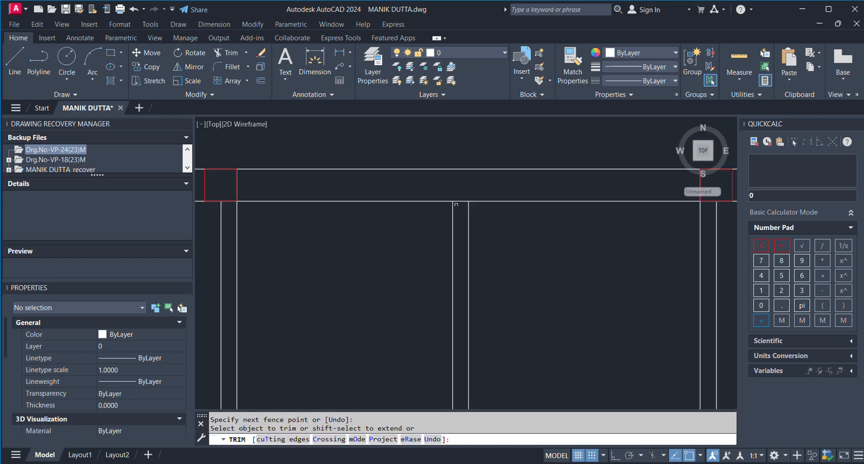
pyautogui.moveTo(456, 205); pyautogui.dragTo(472, 203)
pyautogui.scroll(-7, 507, 222)
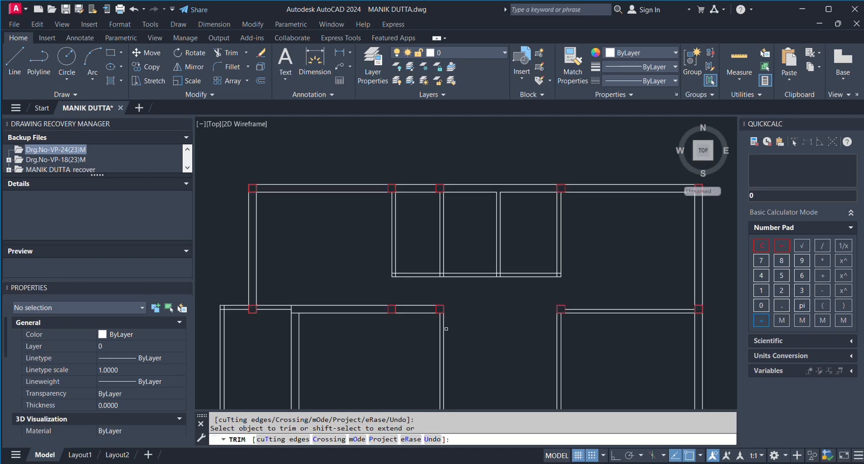
pyautogui.scroll(-4, 431, 231)
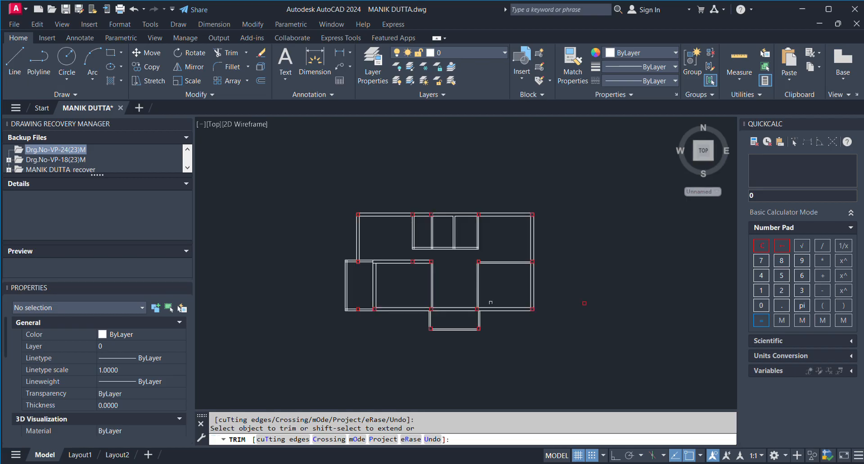
pyautogui.scroll(2, 490, 303)
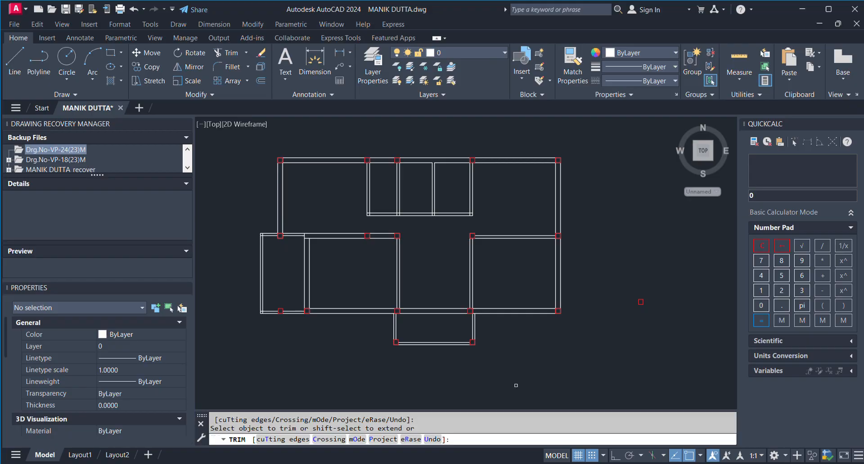